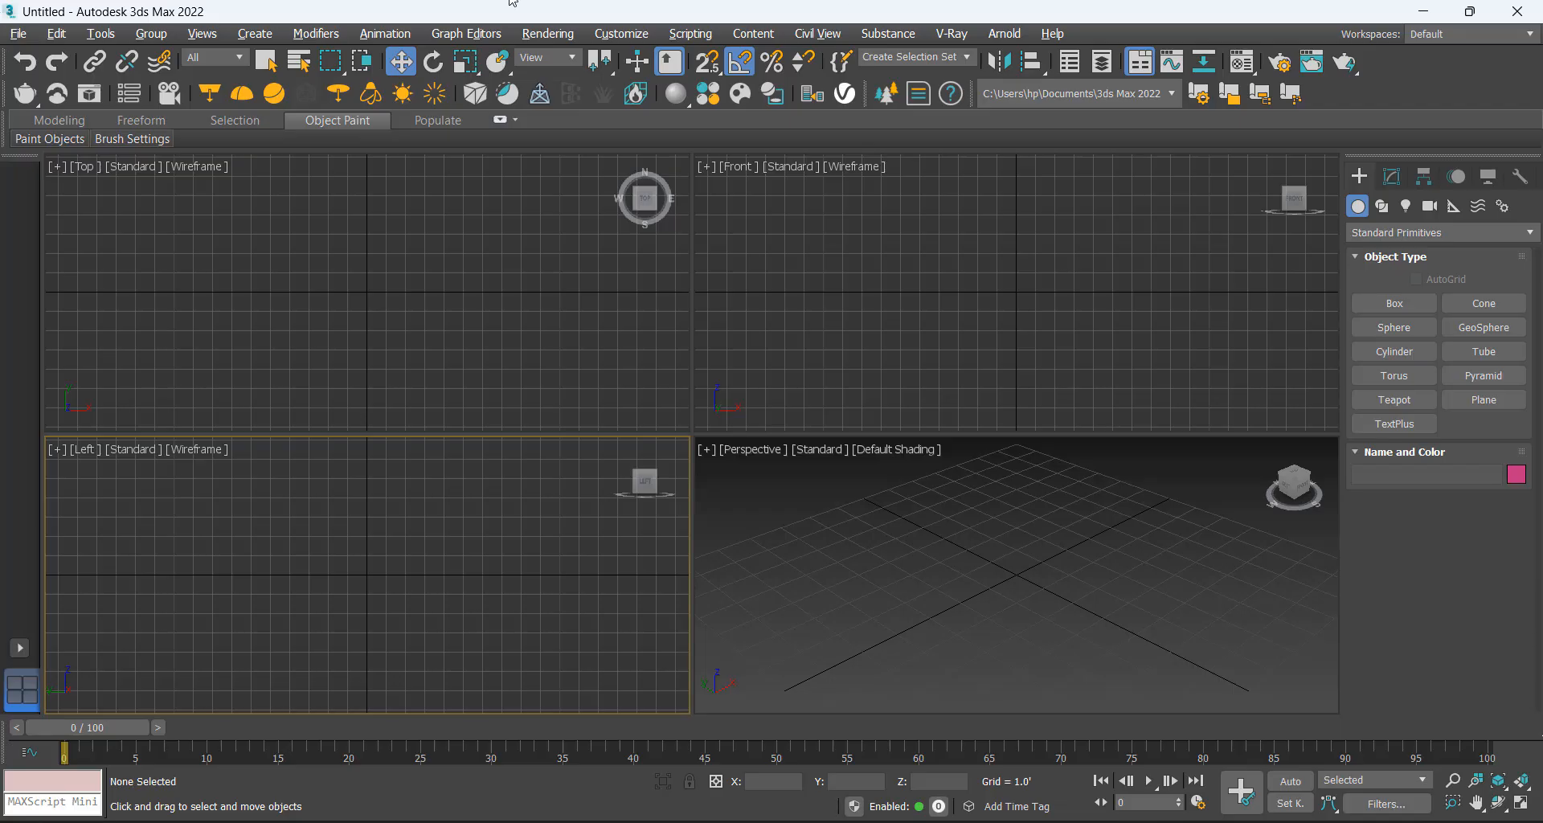
Activate the Top, Front, Perspective and Left viewports one after another.
{"action": "left_click", "coordinate": [212, 383]}
{"action": "left_click", "coordinate": [884, 402]}
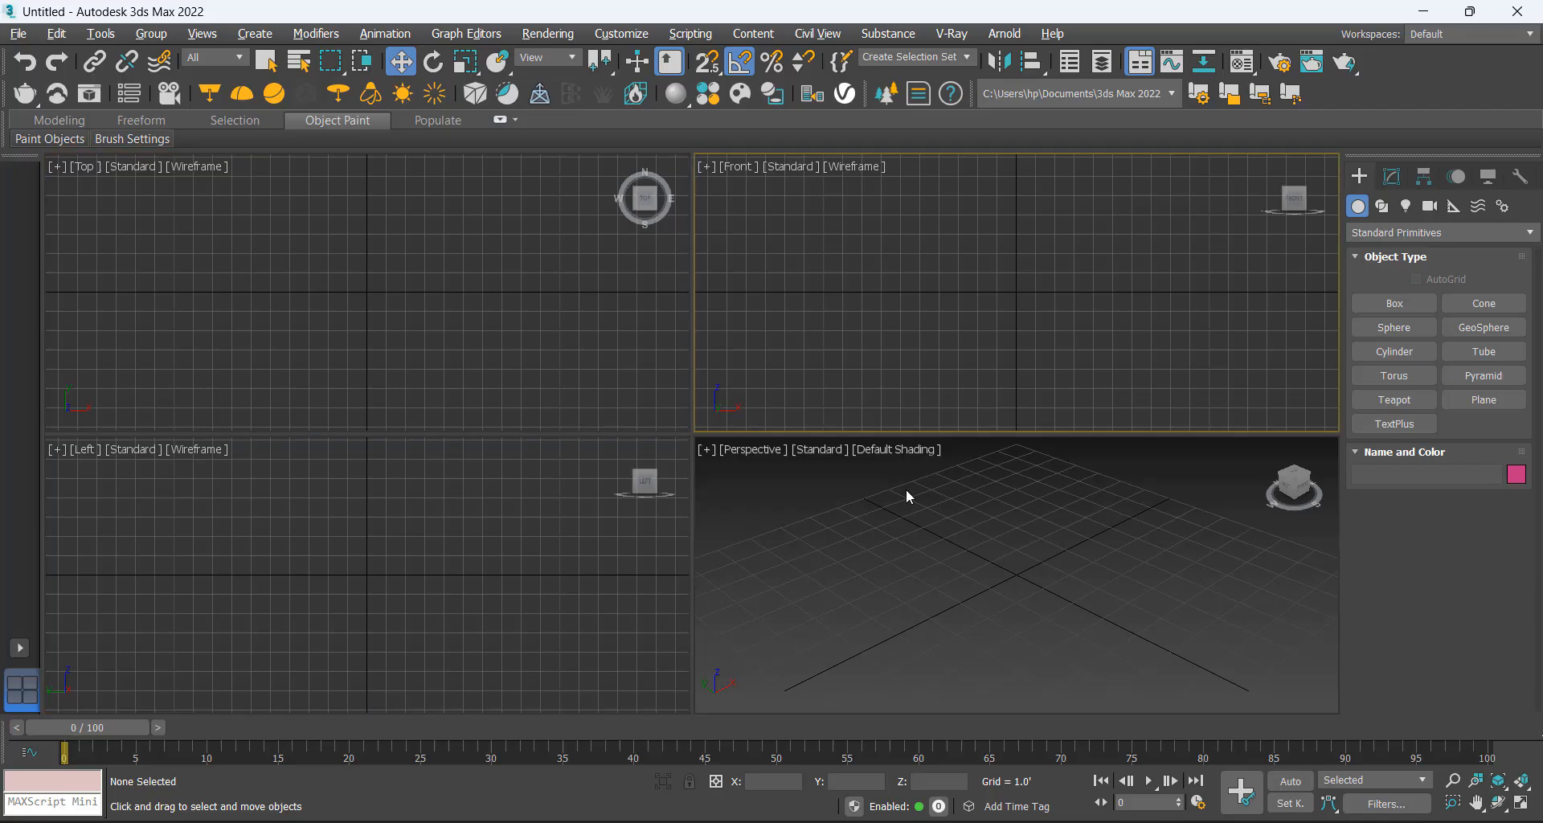
{"action": "left_click", "coordinate": [904, 489]}
{"action": "left_click", "coordinate": [357, 643]}
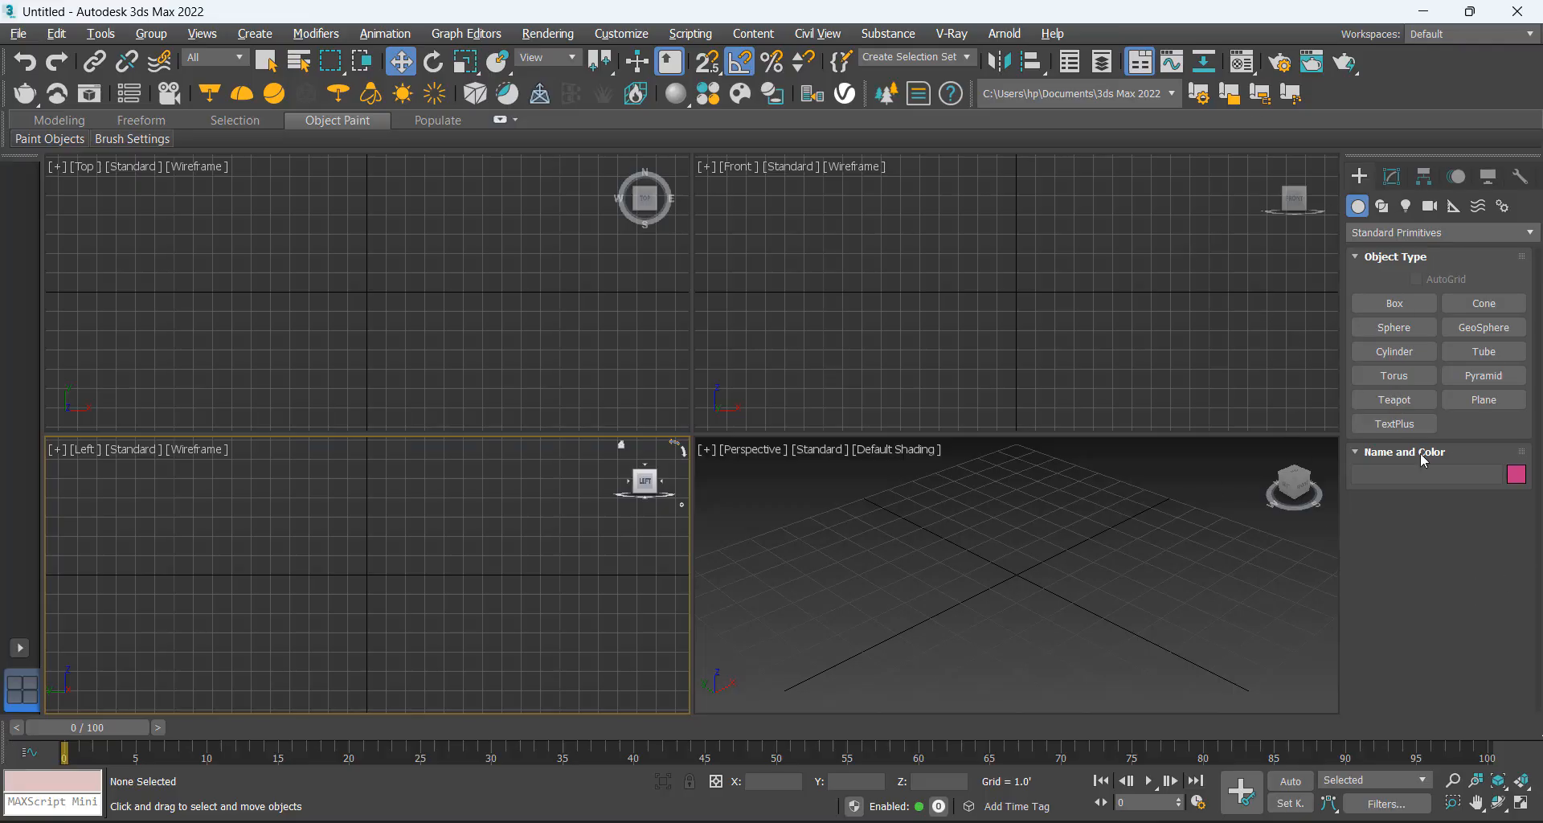
Create a box in the Perspective viewport about 6.7' long, 2.7' wide and 1' high.
{"action": "left_click", "coordinate": [1389, 305]}
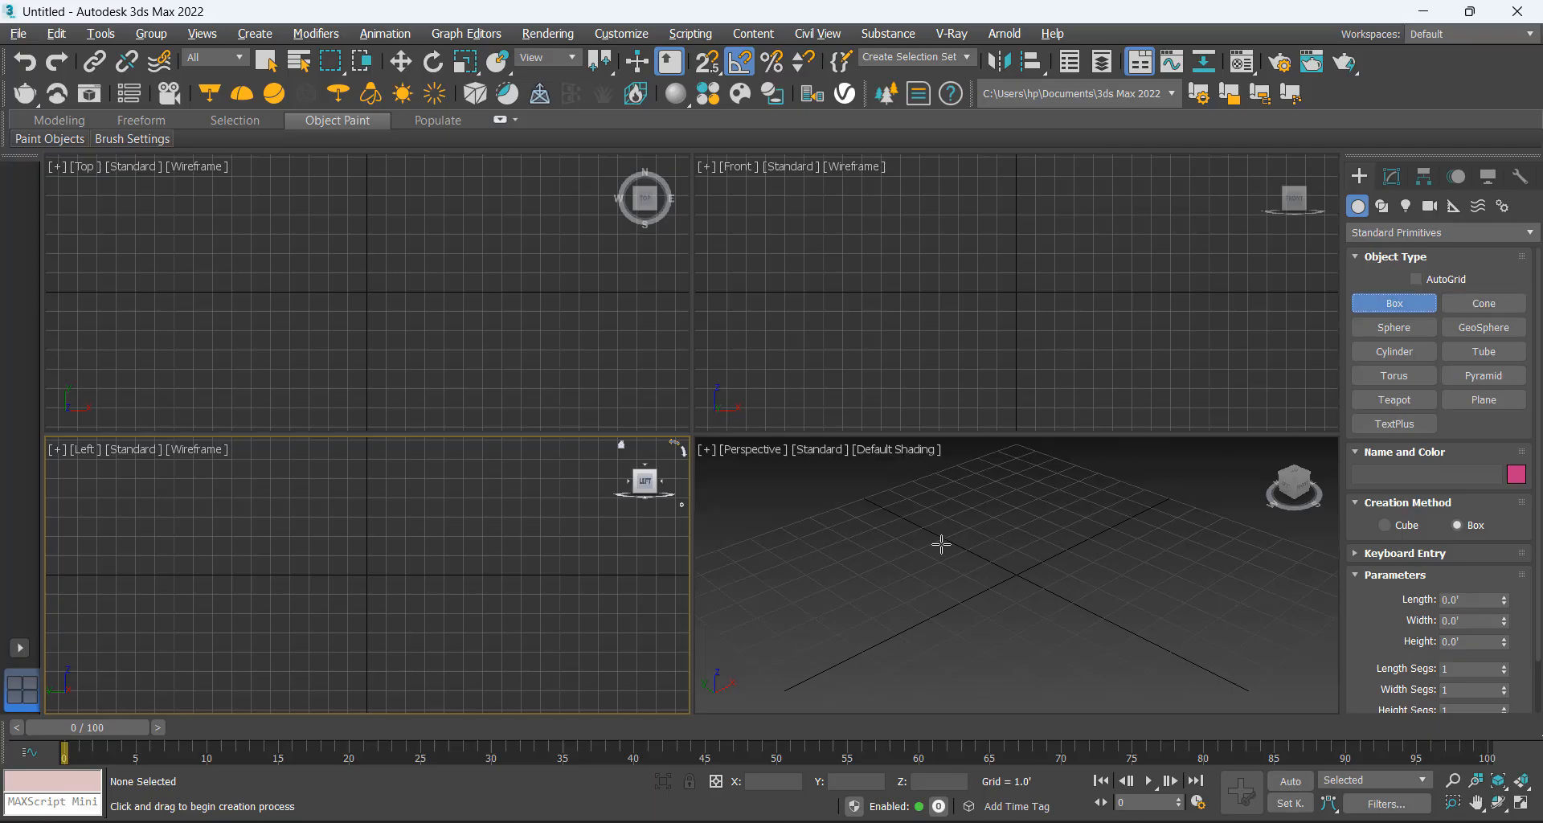
{"action": "left_click_drag", "start_coordinate": [968, 524], "coordinate": [1078, 655]}
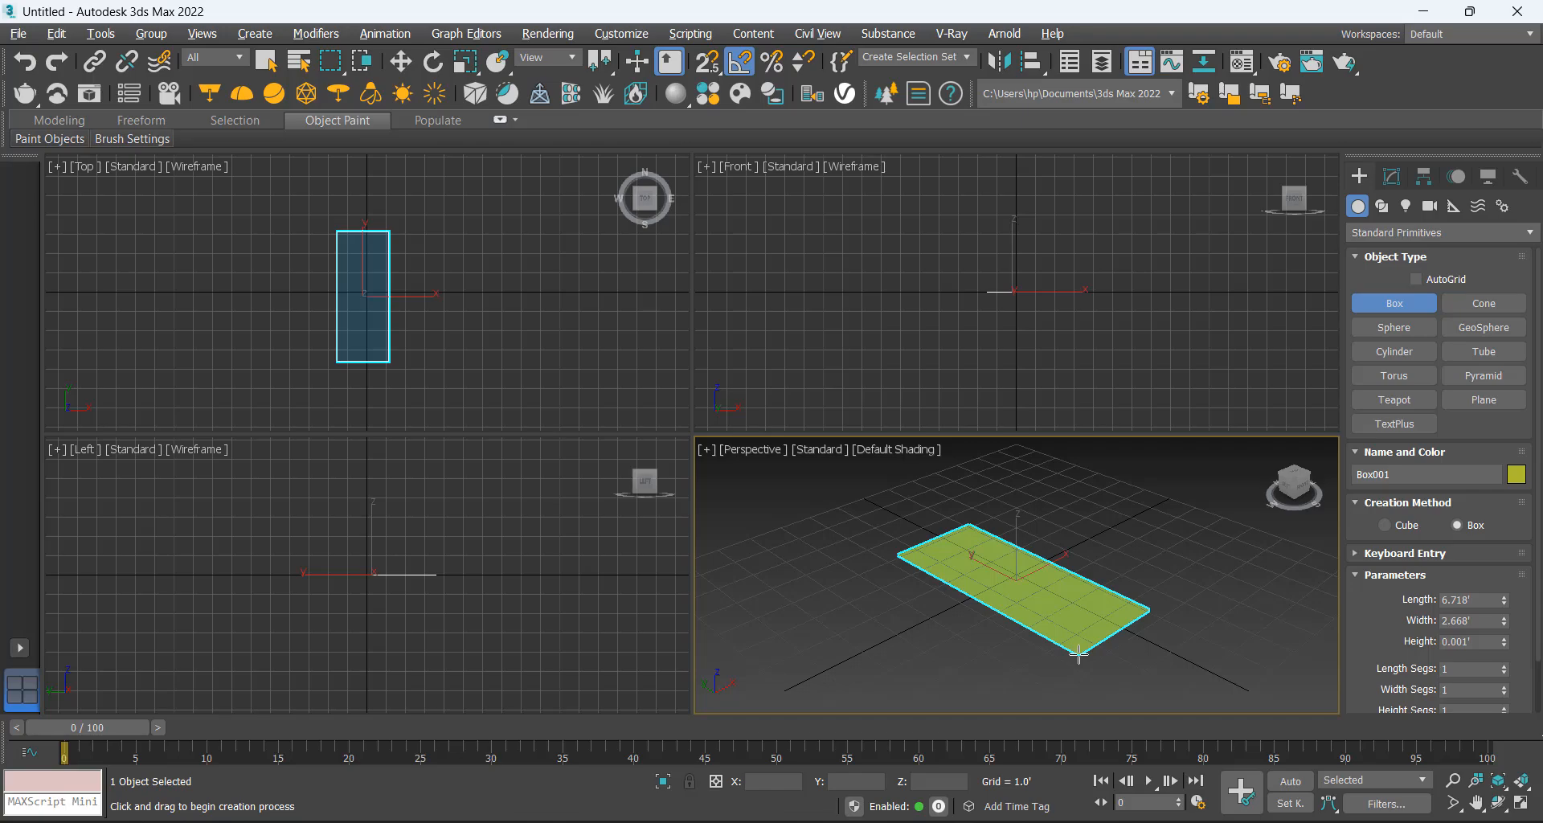
{"action": "left_click_drag", "start_coordinate": [1079, 655], "coordinate": [1078, 655]}
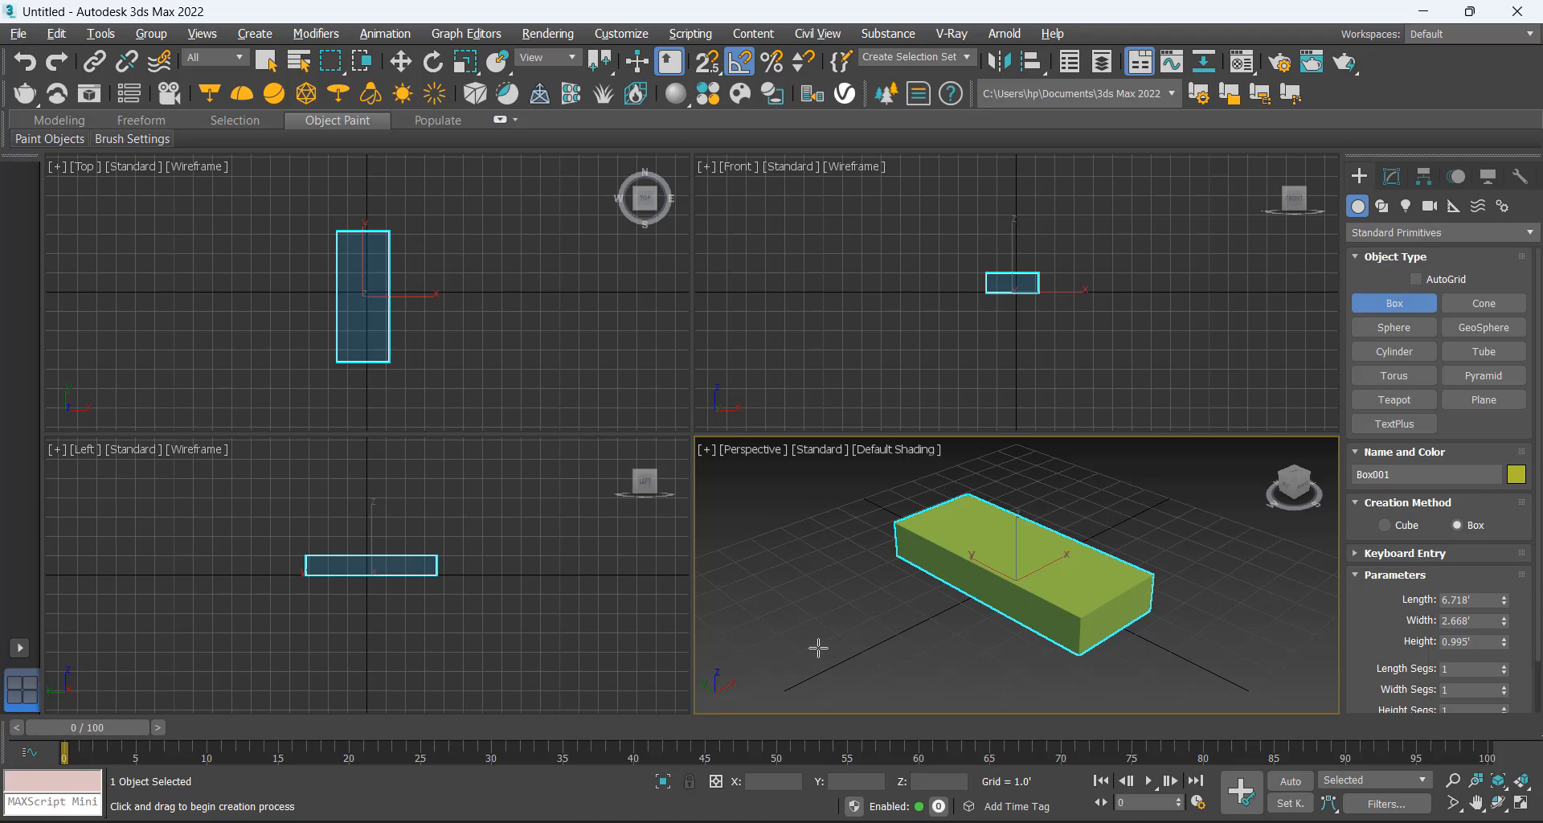
{"action": "left_click_drag", "start_coordinate": [841, 616], "coordinate": [892, 635]}
{"action": "left_click", "coordinate": [881, 631]}
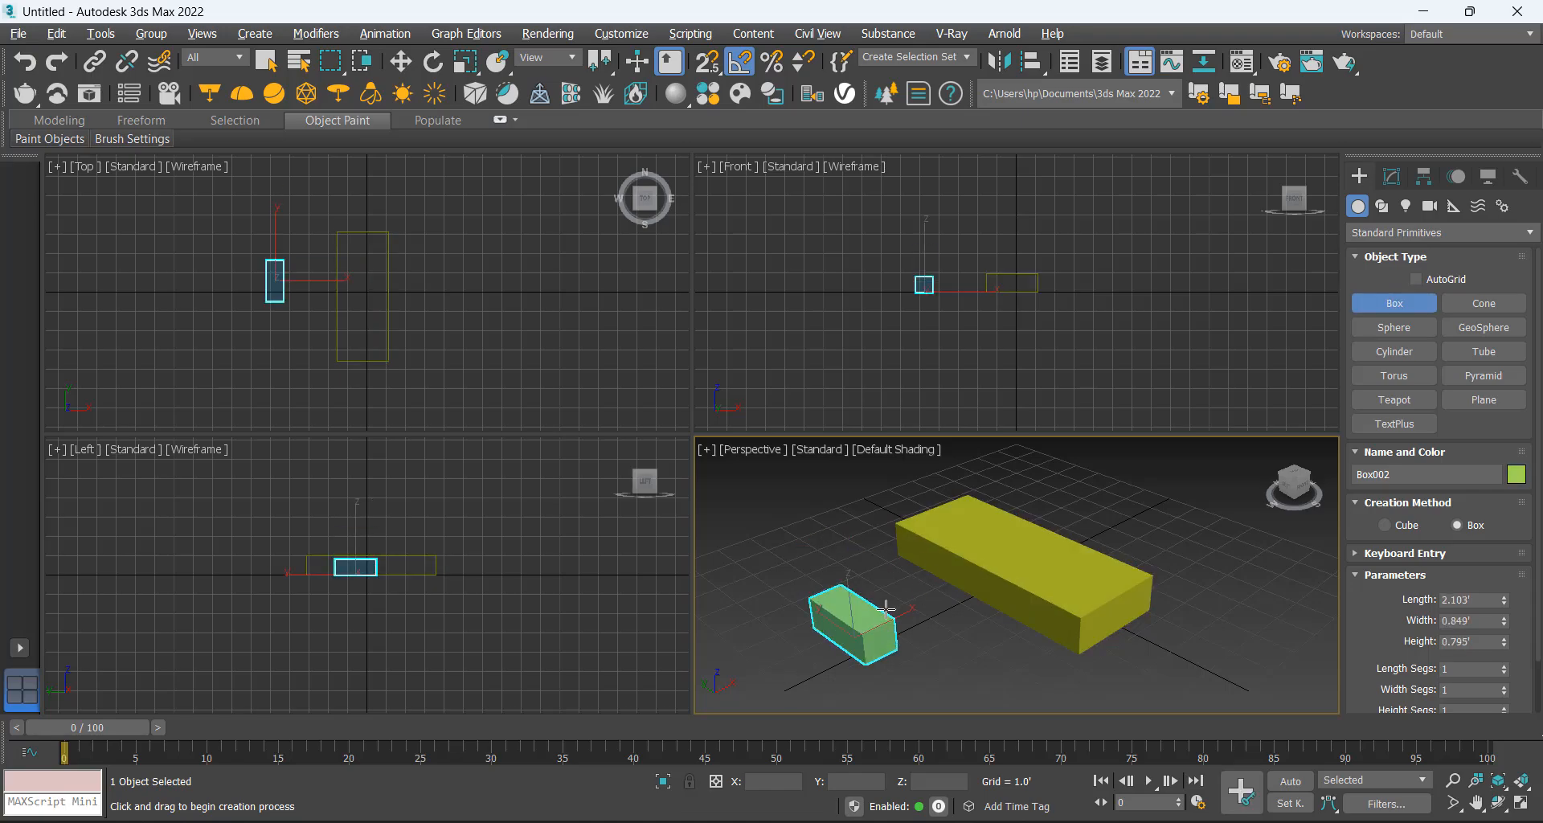
{"action": "key", "text": "ctrl+z"}
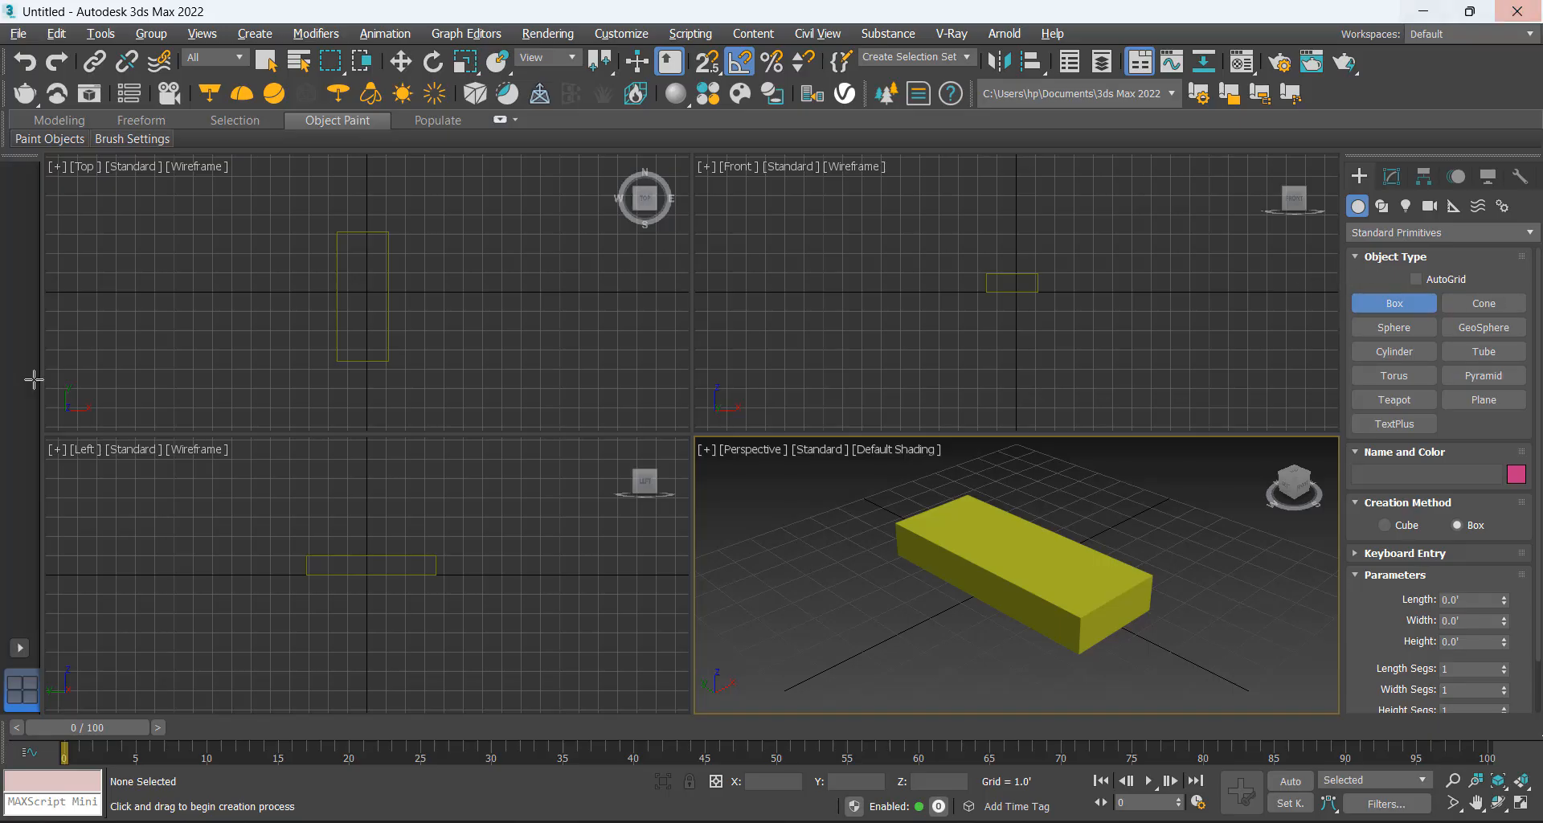
Select the box with the Move tool and set its width to 4' in its modify parameters.
{"action": "left_click", "coordinate": [401, 64]}
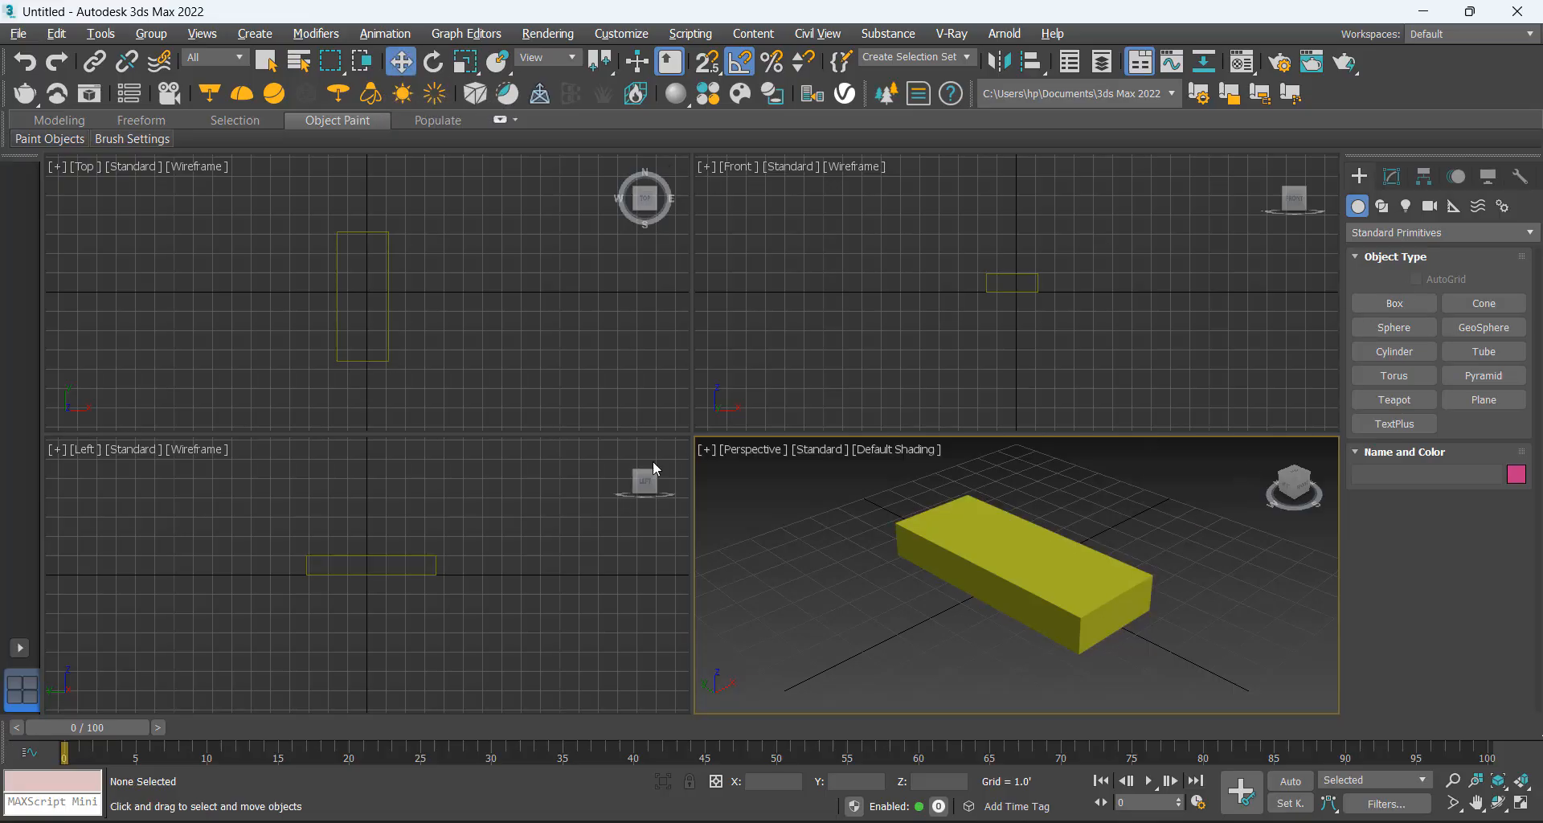
{"action": "left_click_drag", "start_coordinate": [972, 663], "coordinate": [973, 660]}
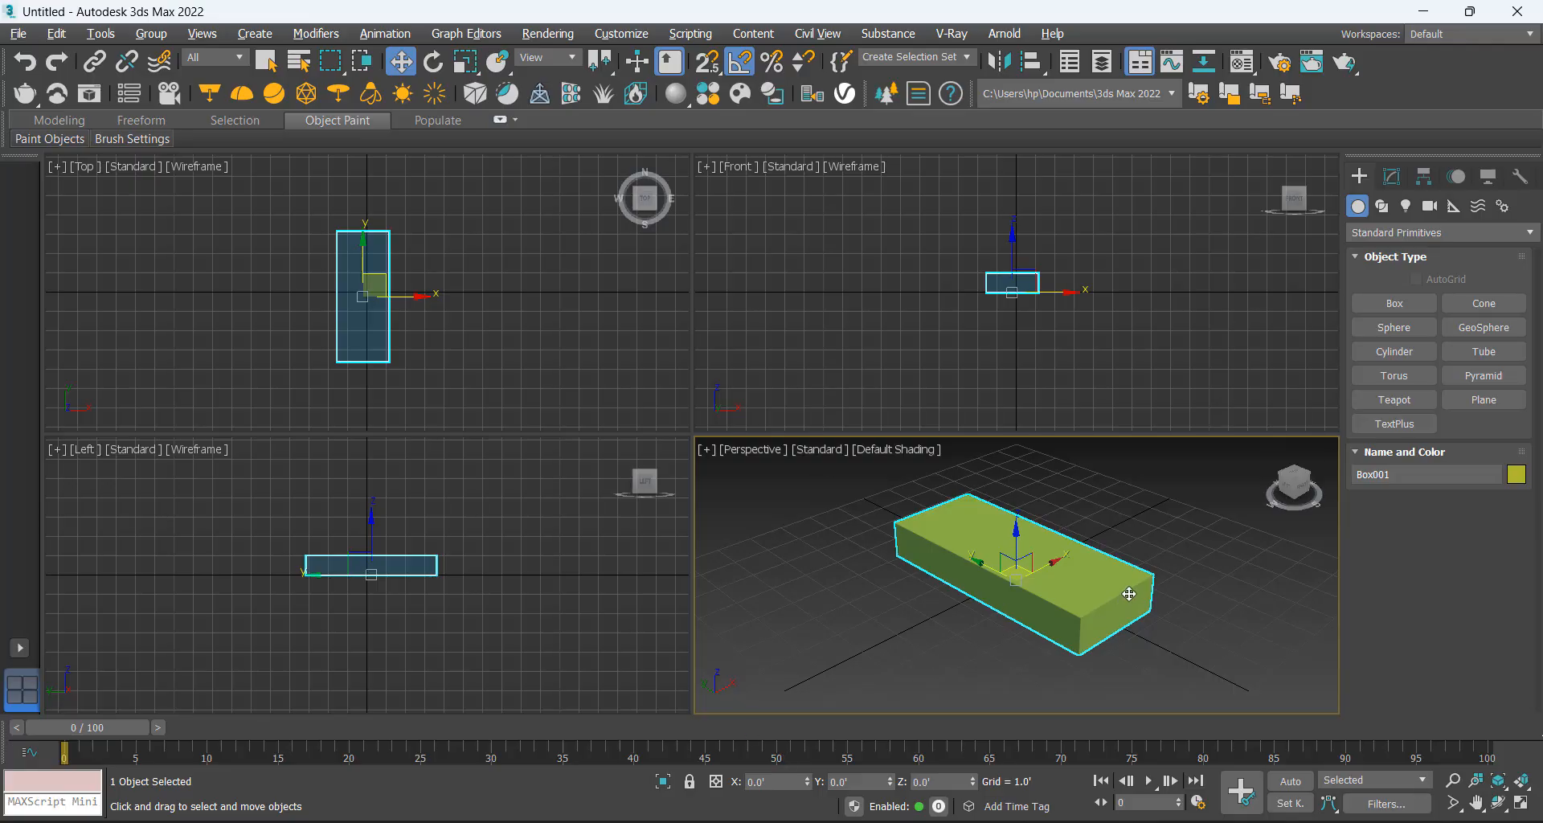
{"action": "left_click_drag", "start_coordinate": [1094, 508], "coordinate": [789, 693]}
{"action": "left_click_drag", "start_coordinate": [1155, 675], "coordinate": [1180, 681]}
{"action": "left_click", "coordinate": [1393, 177]}
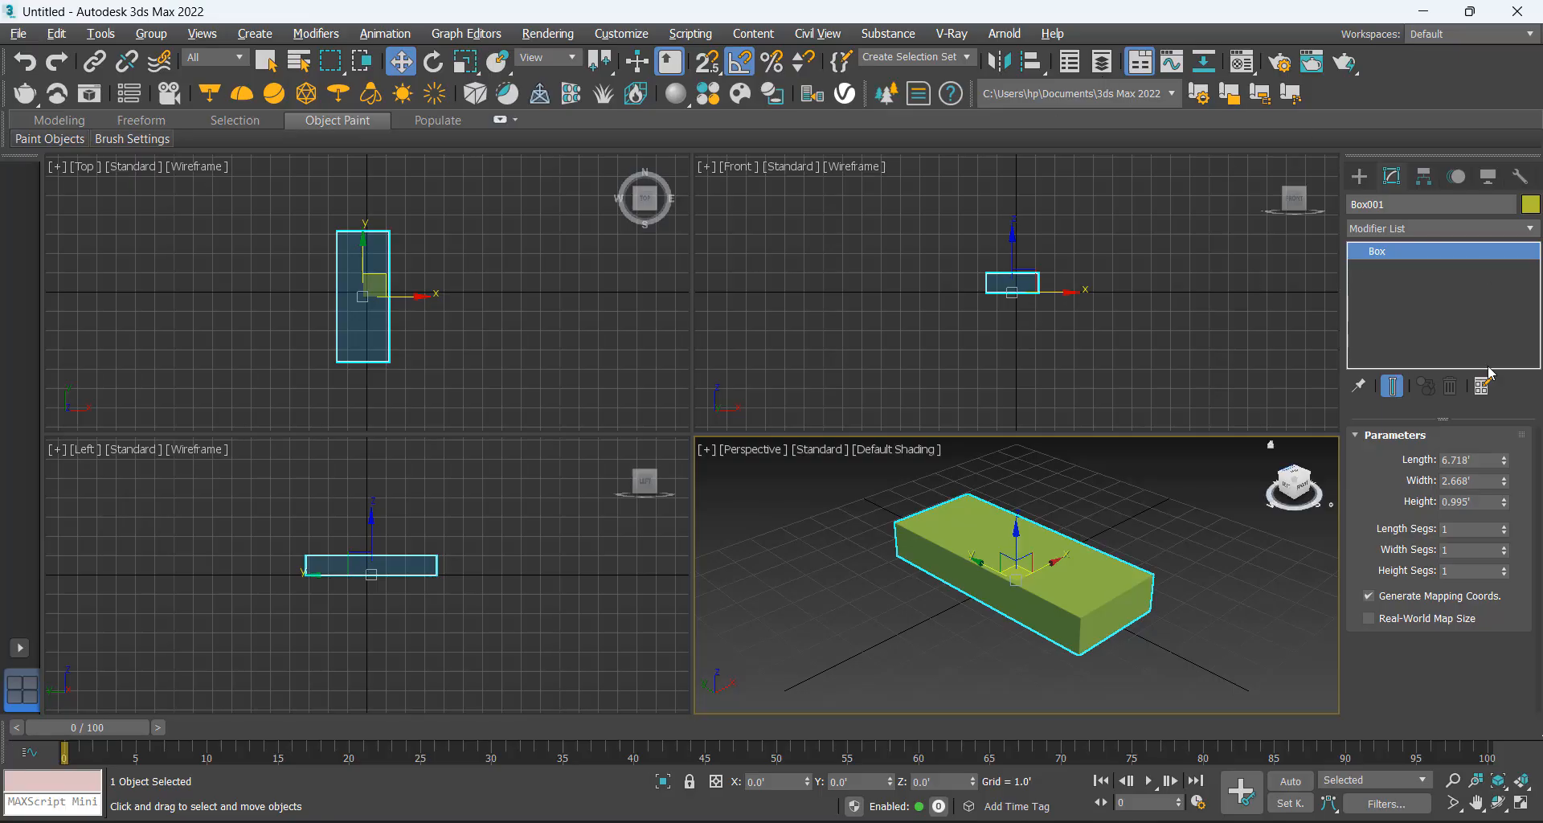
{"action": "left_click", "coordinate": [1469, 459]}
{"action": "key", "text": "Tab"}
{"action": "key", "text": "Tab"}
{"action": "left_click", "coordinate": [1488, 482]}
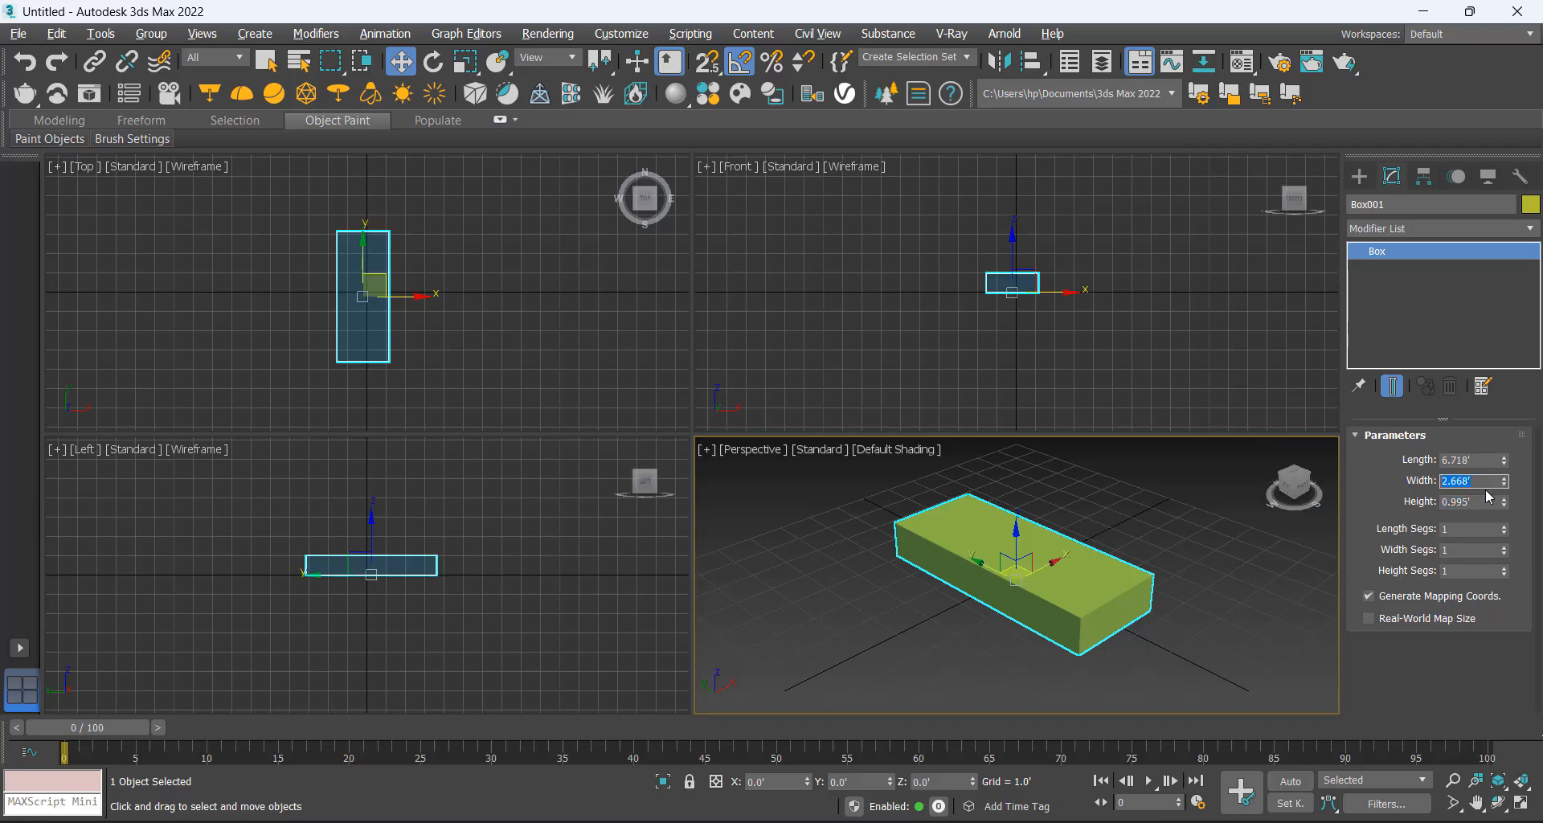
{"action": "type", "text": "4"}
{"action": "key", "text": "Return"}
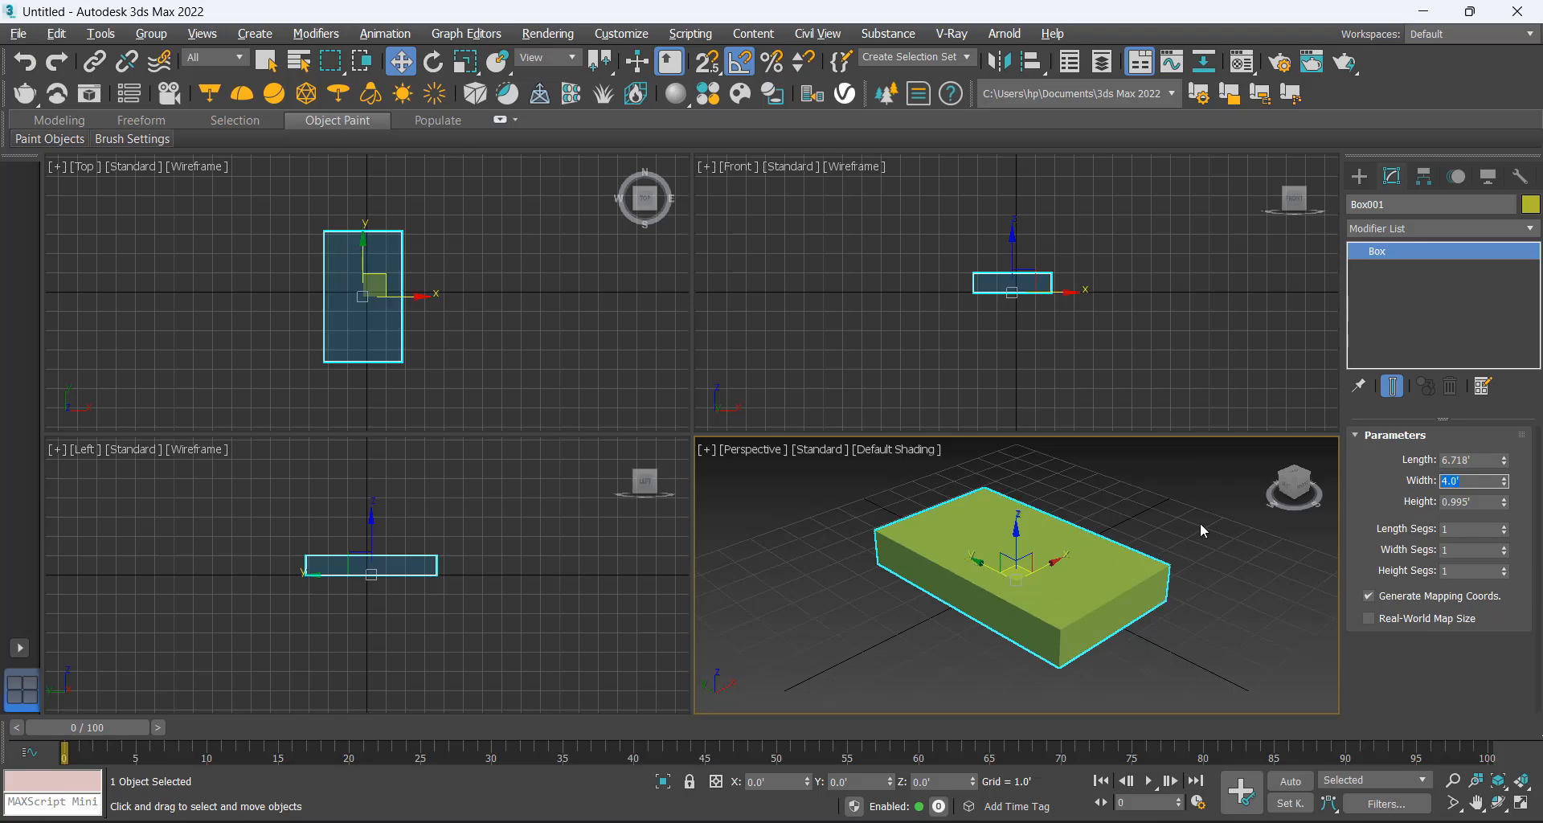
Set the box's length to 6' and its height to 1.5'.
{"action": "left_click", "coordinate": [1470, 460]}
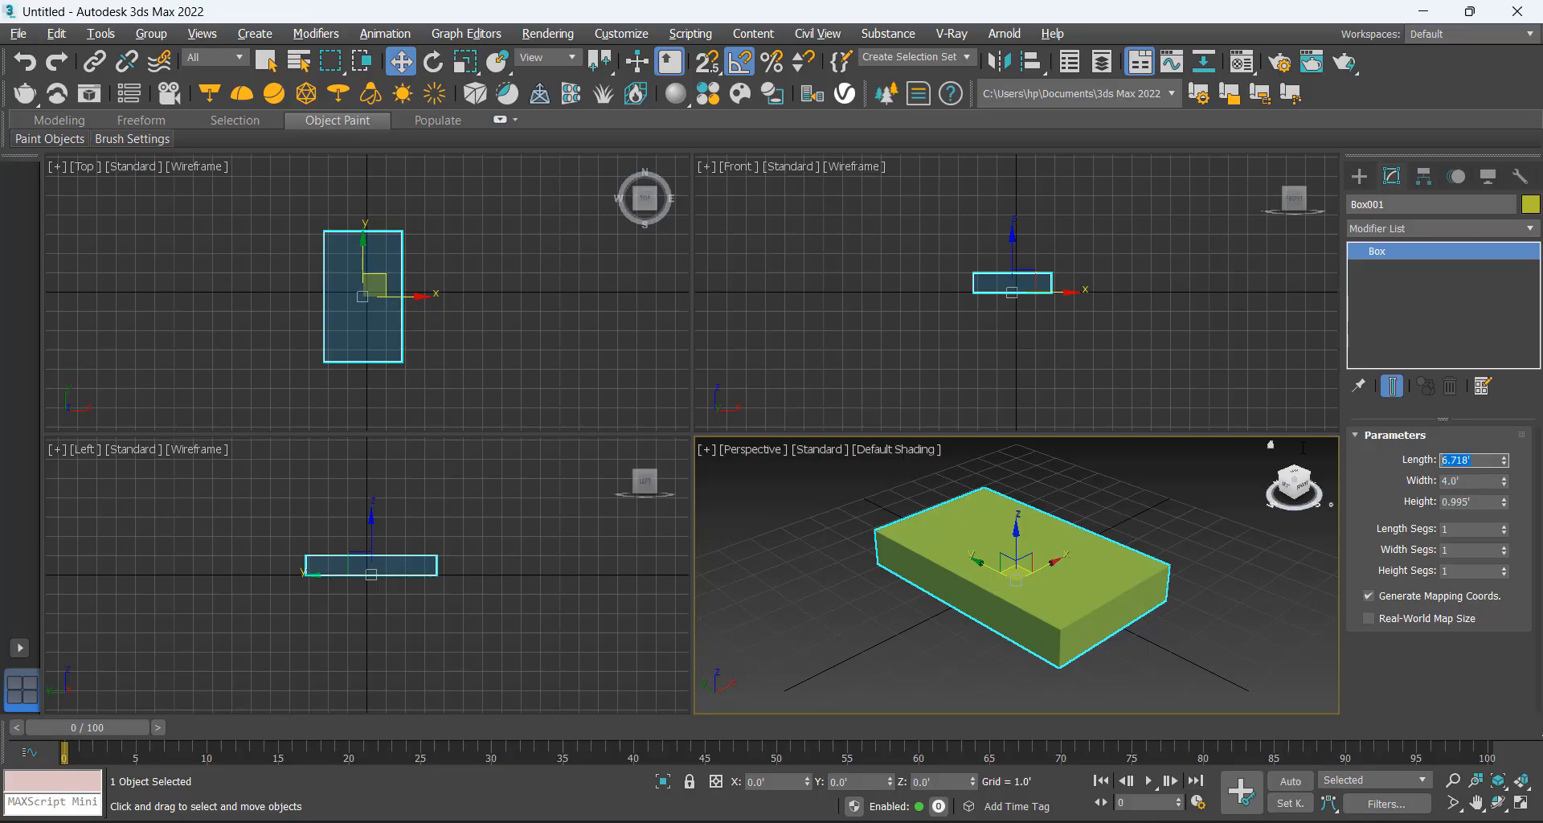
{"action": "type", "text": "6"}
{"action": "key", "text": "Return"}
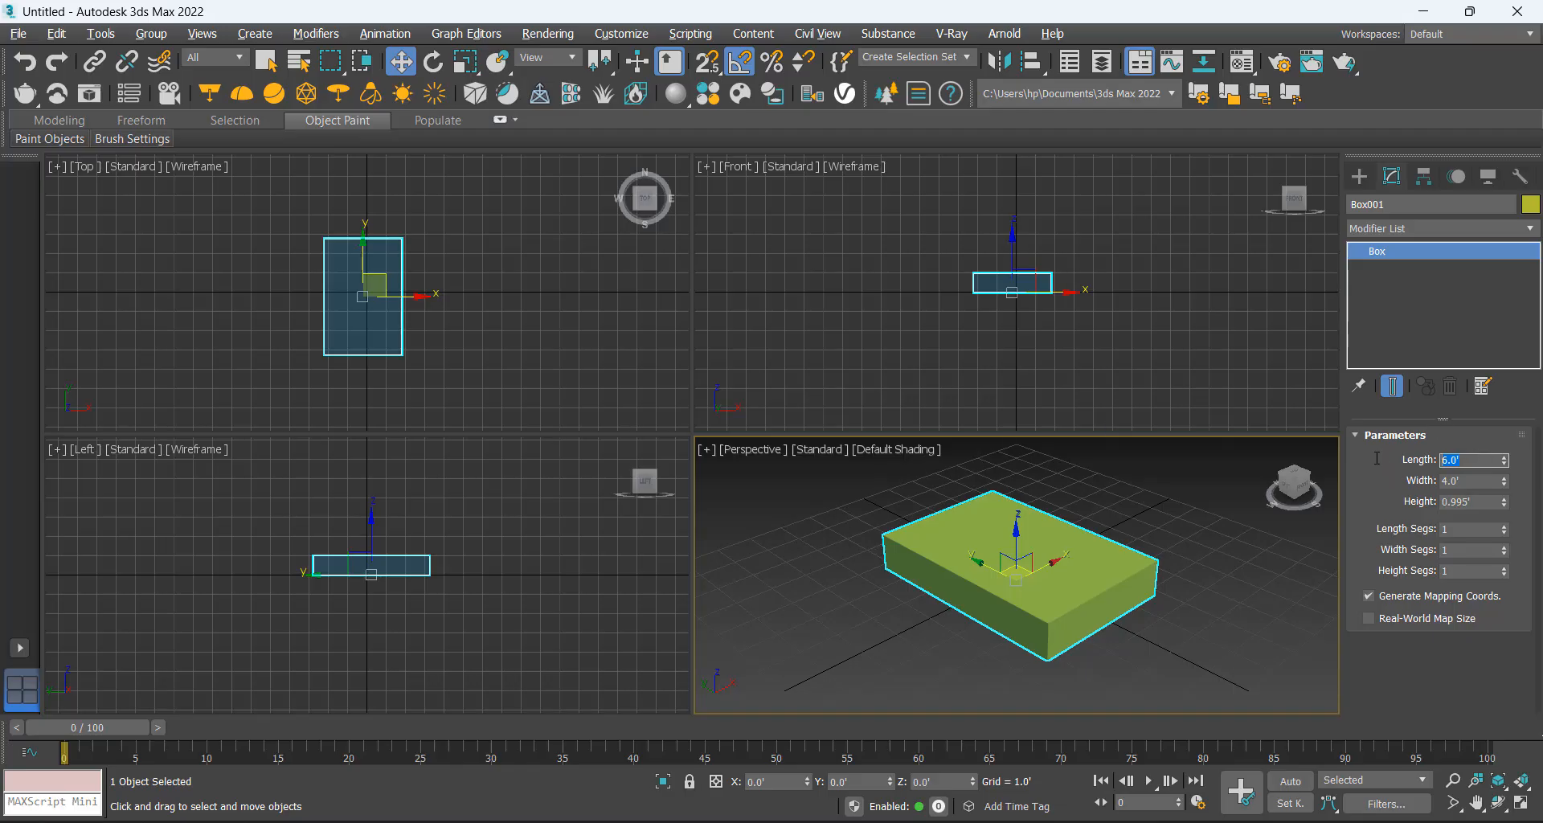
{"action": "key", "text": "Tab"}
{"action": "left_click_drag", "start_coordinate": [858, 477], "coordinate": [1269, 658]}
{"action": "left_click", "coordinate": [1485, 501]}
{"action": "type", "text": "1."}
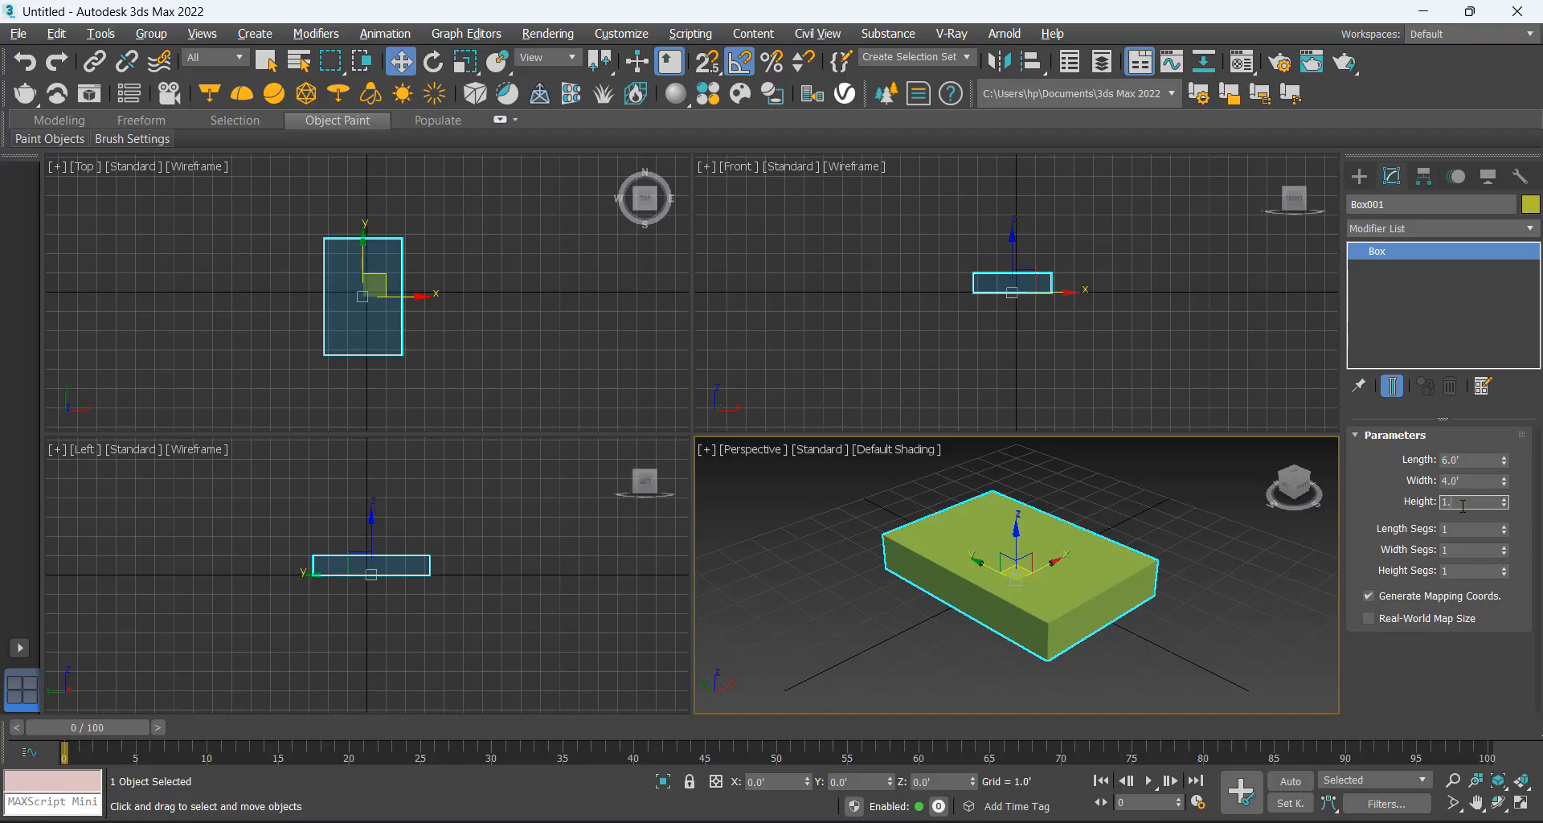
{"action": "type", "text": "5"}
{"action": "key", "text": "Return"}
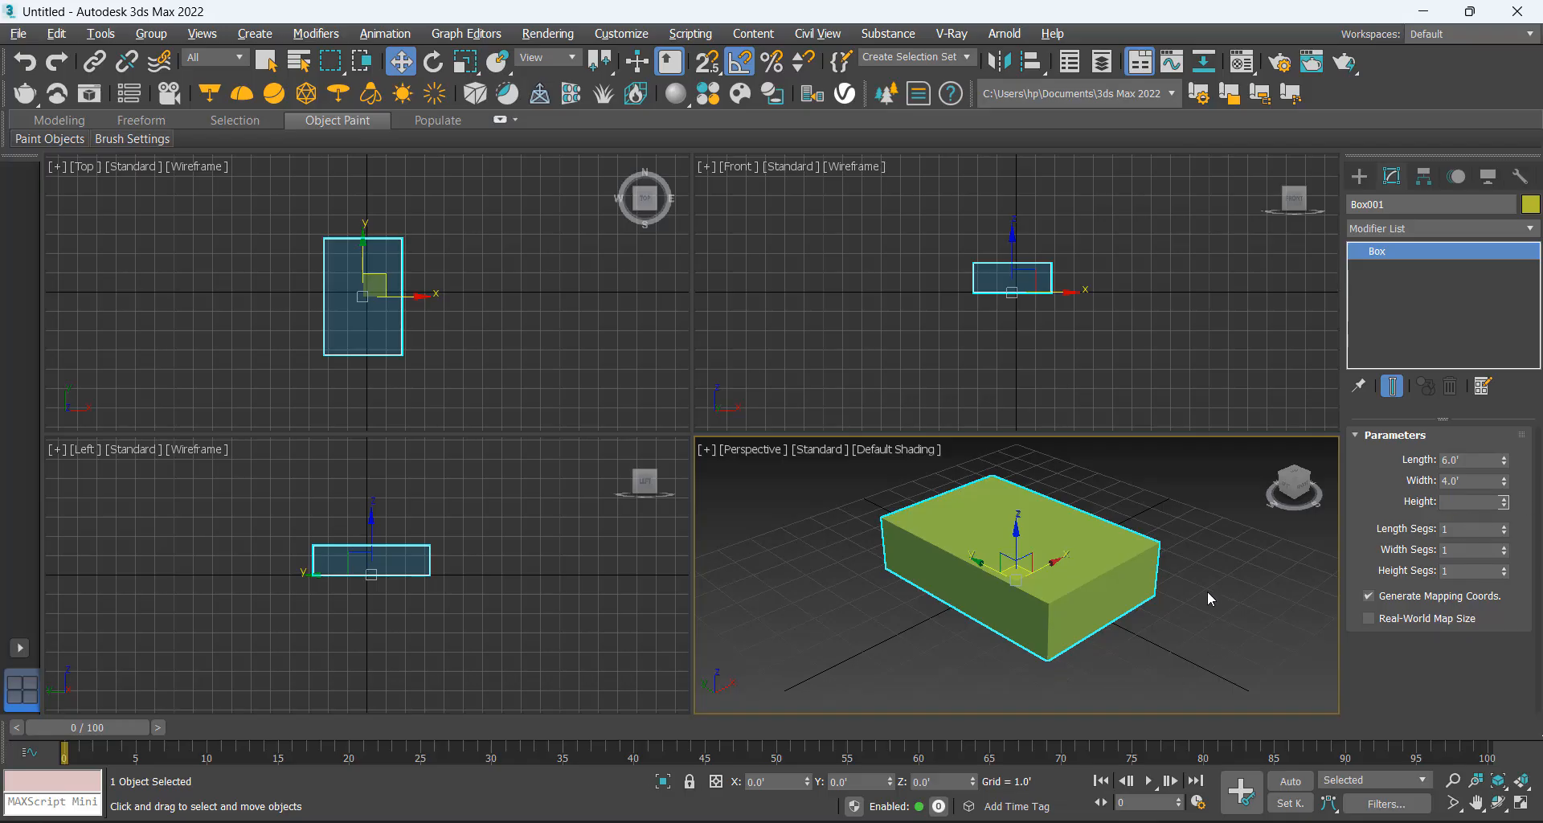
{"action": "left_click", "coordinate": [1206, 590]}
{"action": "left_click", "coordinate": [1076, 615]}
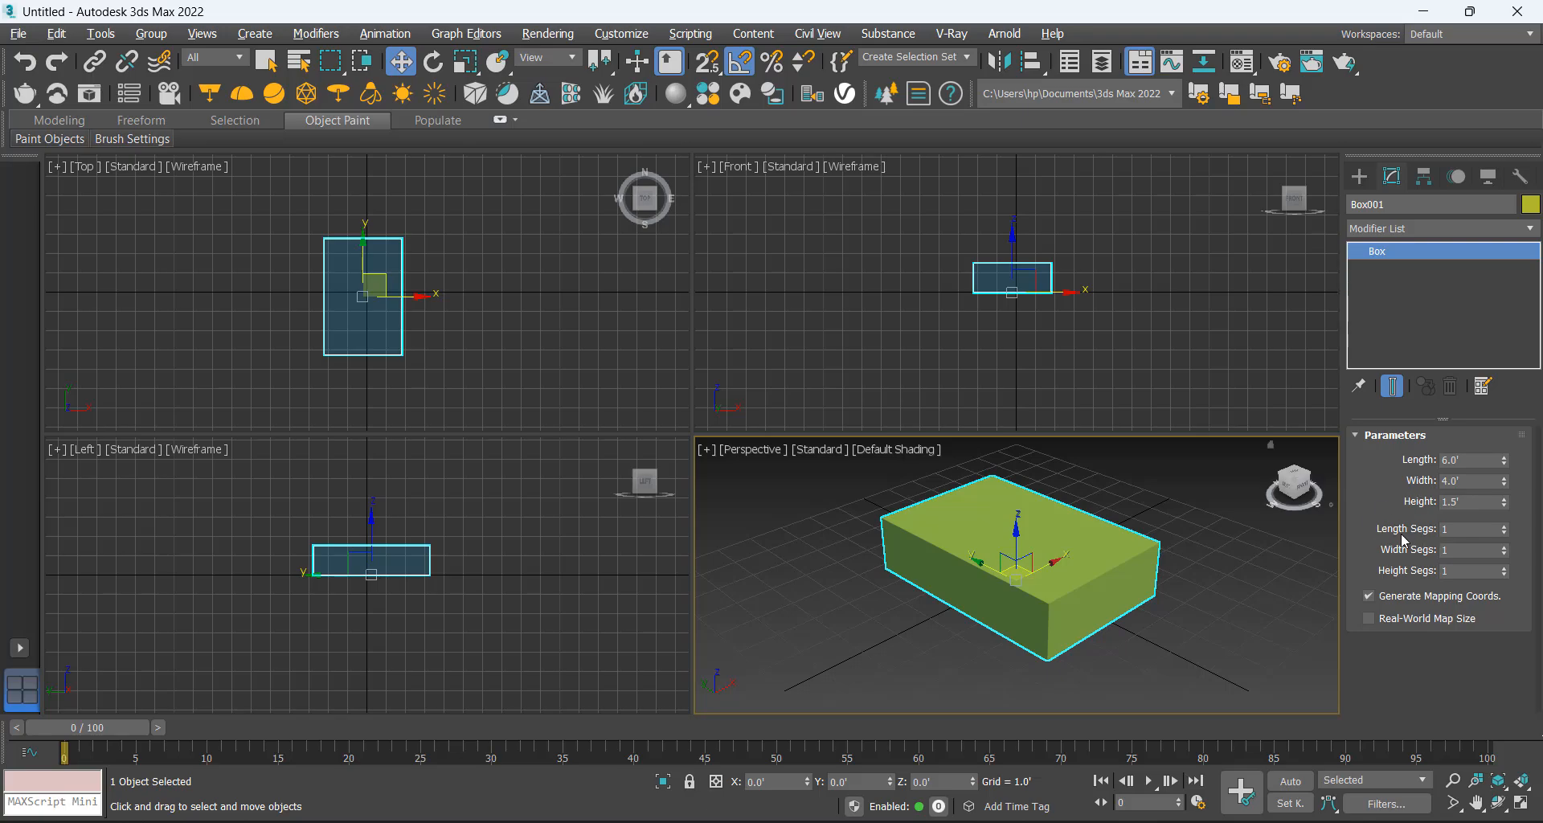
Set the box's length segments to 5.
{"action": "mouse_move", "coordinate": [1039, 628]}
{"action": "middle_mouse_down", "text": "alt"}
{"action": "mouse_move", "coordinate": [1009, 652]}
{"action": "mouse_move", "coordinate": [1010, 617]}
{"action": "mouse_move", "coordinate": [1030, 602]}
{"action": "mouse_move", "coordinate": [1031, 620]}
{"action": "middle_mouse_up", "text": "alt"}
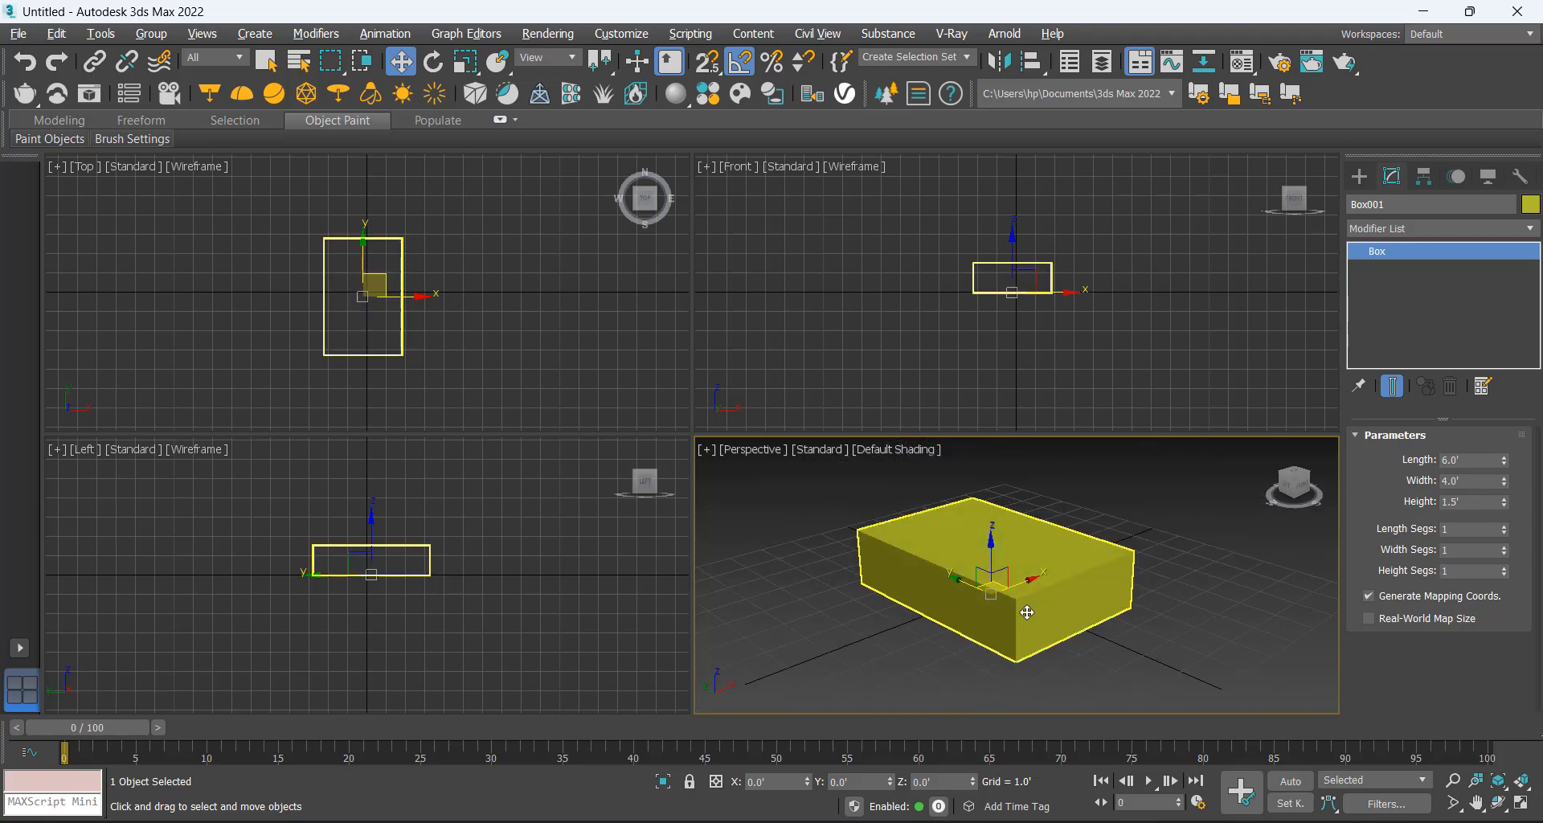
{"action": "left_click", "coordinate": [1476, 532]}
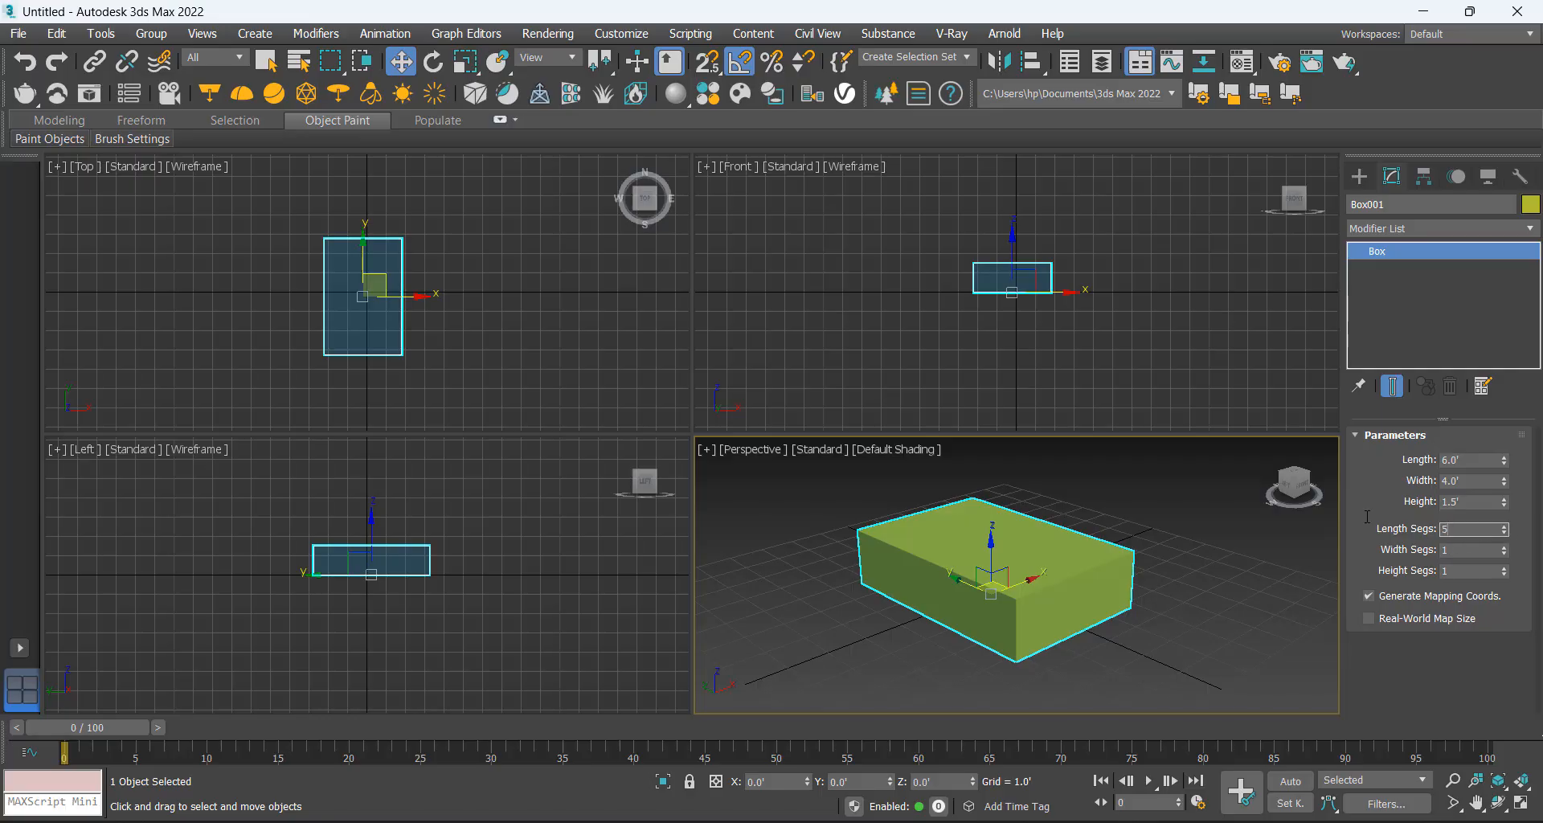
{"action": "key", "text": "Return"}
{"action": "middle_click_drag", "start_coordinate": [1133, 571], "coordinate": [1132, 577]}
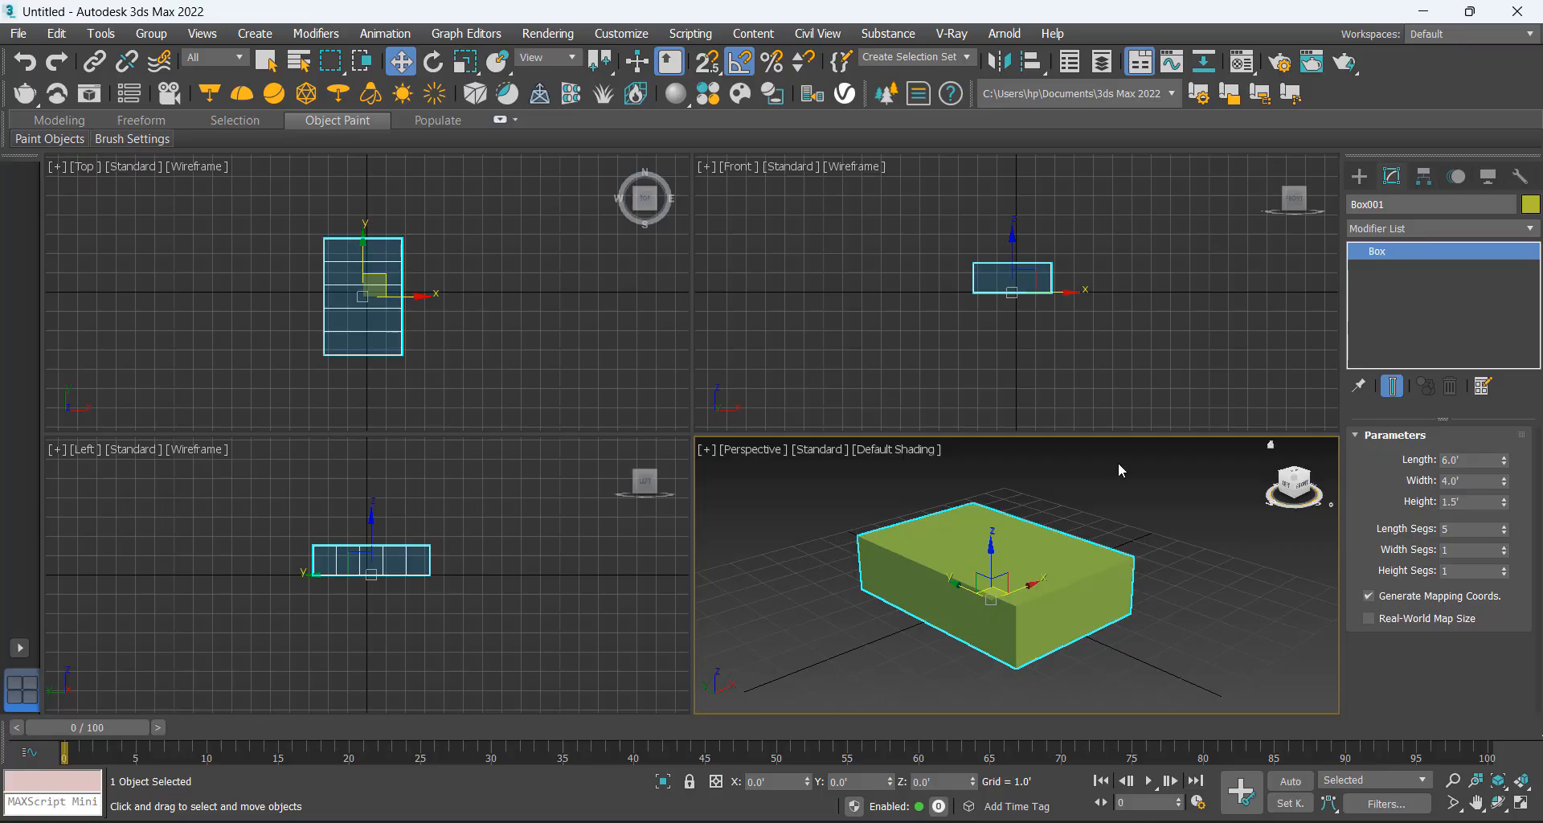
Turn on the Edged Faces display in the Perspective viewport so the box's segments can be inspected.
{"action": "left_click", "coordinate": [1460, 532]}
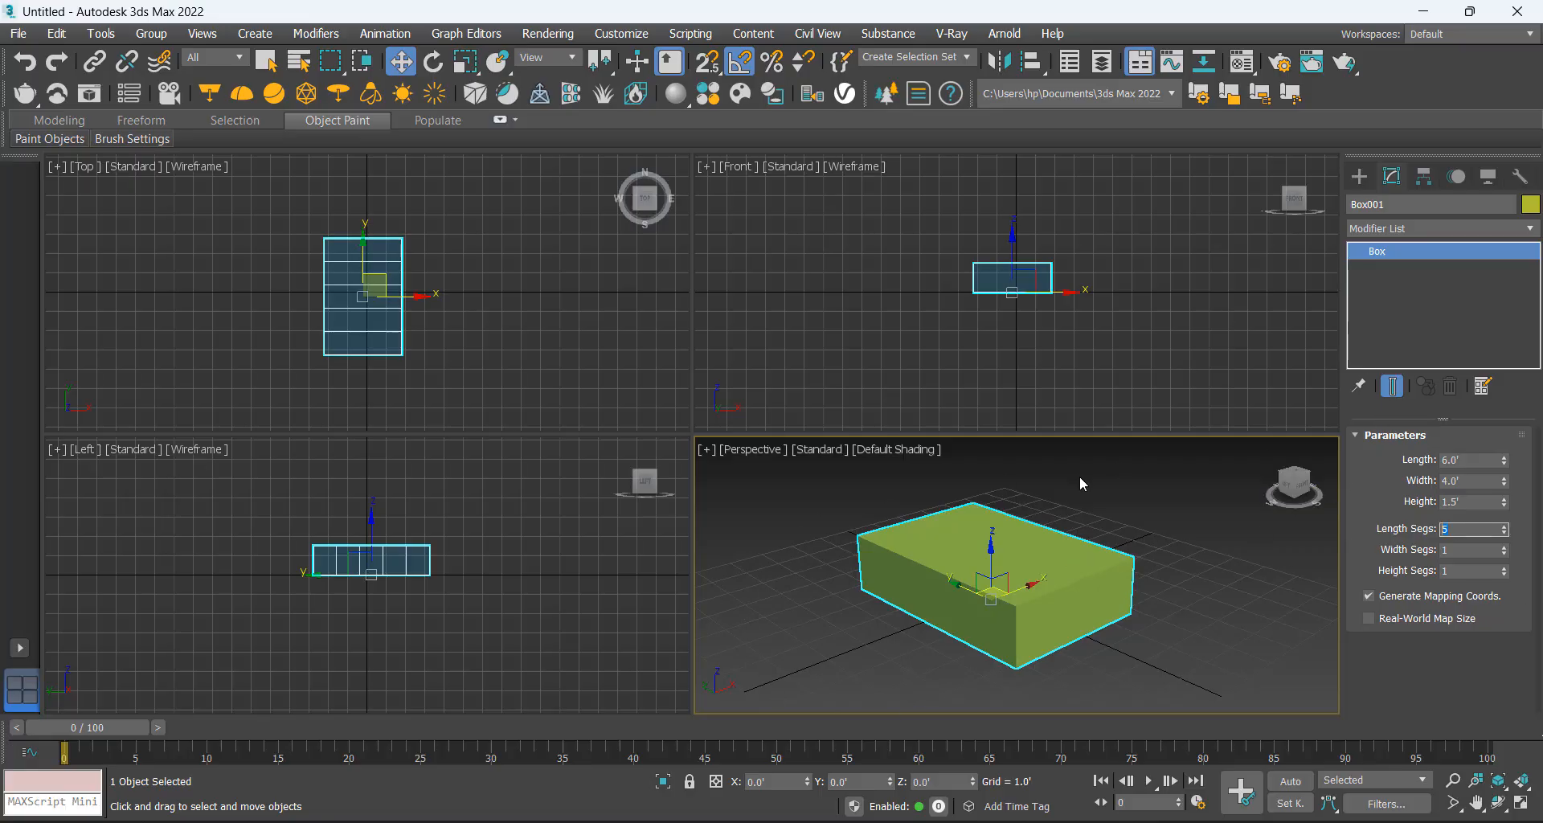
{"action": "left_click", "coordinate": [1059, 493]}
{"action": "middle_click_drag", "start_coordinate": [1059, 493], "coordinate": [975, 561], "text": "alt"}
{"action": "left_click", "coordinate": [975, 561]}
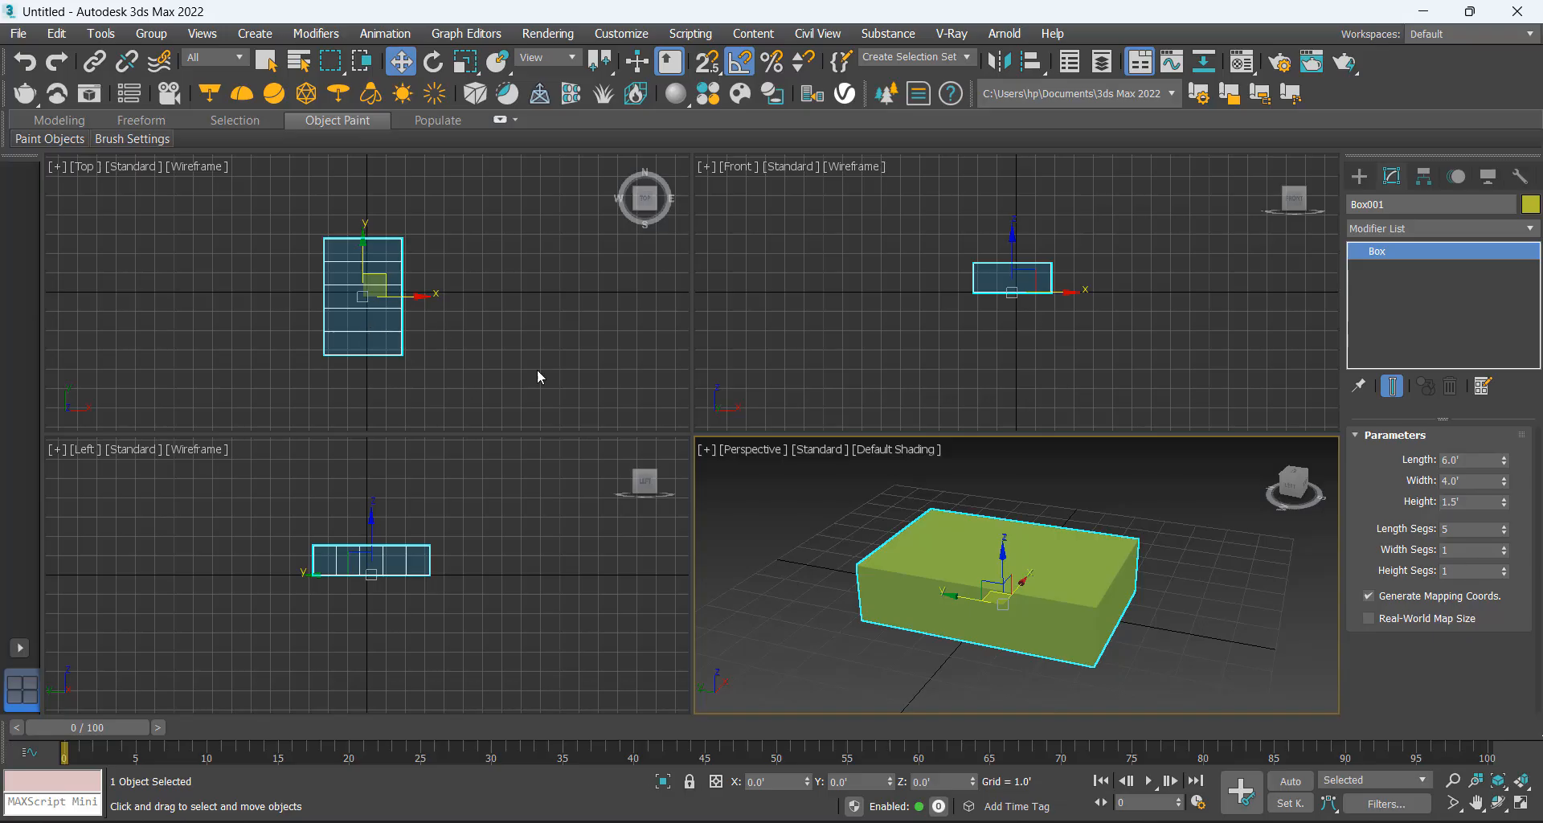
{"action": "left_click_drag", "start_coordinate": [1188, 509], "coordinate": [807, 710]}
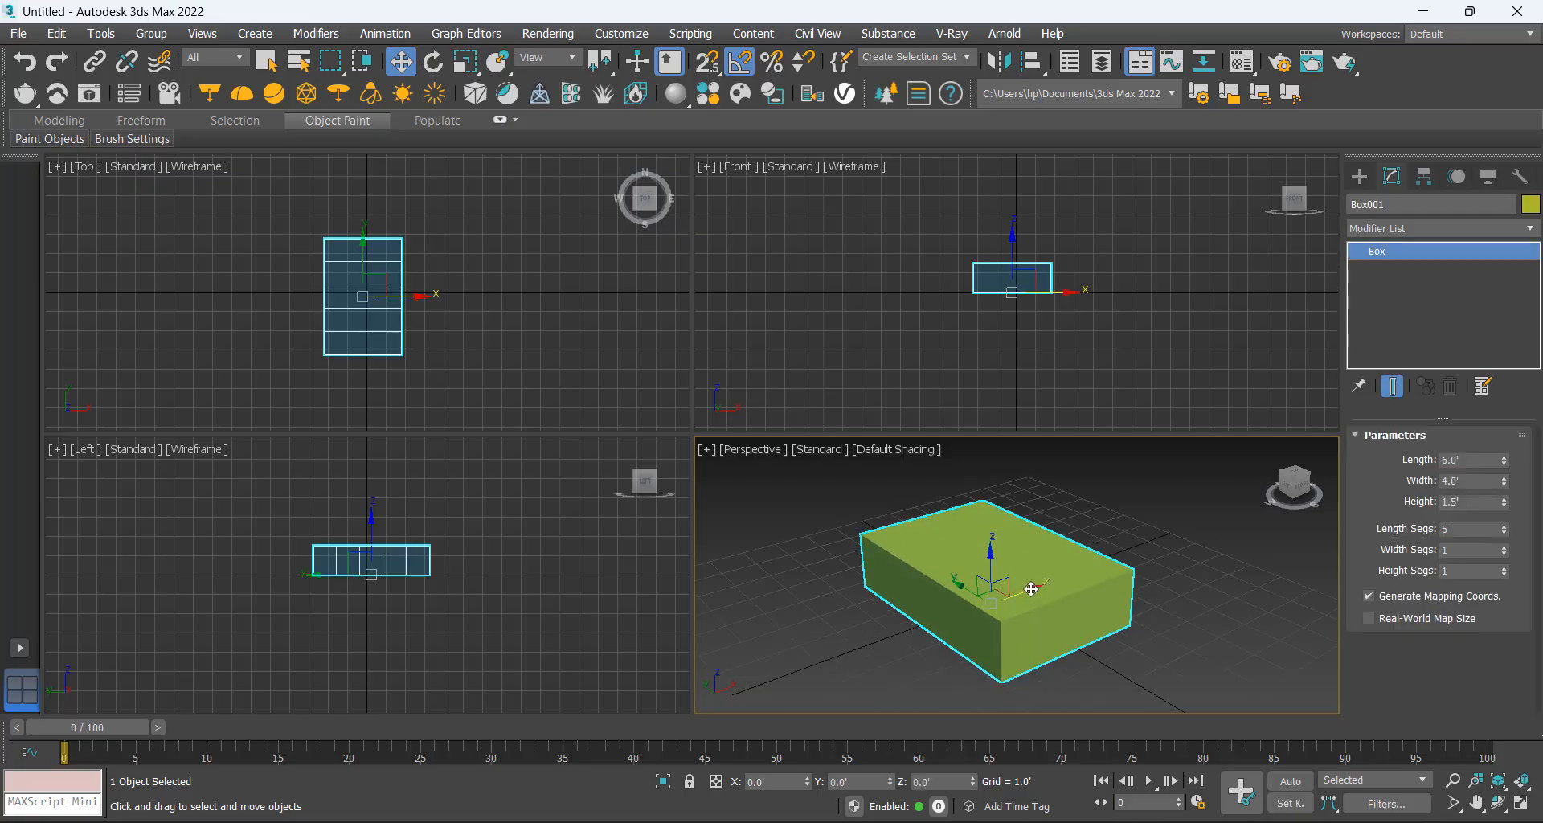
{"action": "key", "text": "F4"}
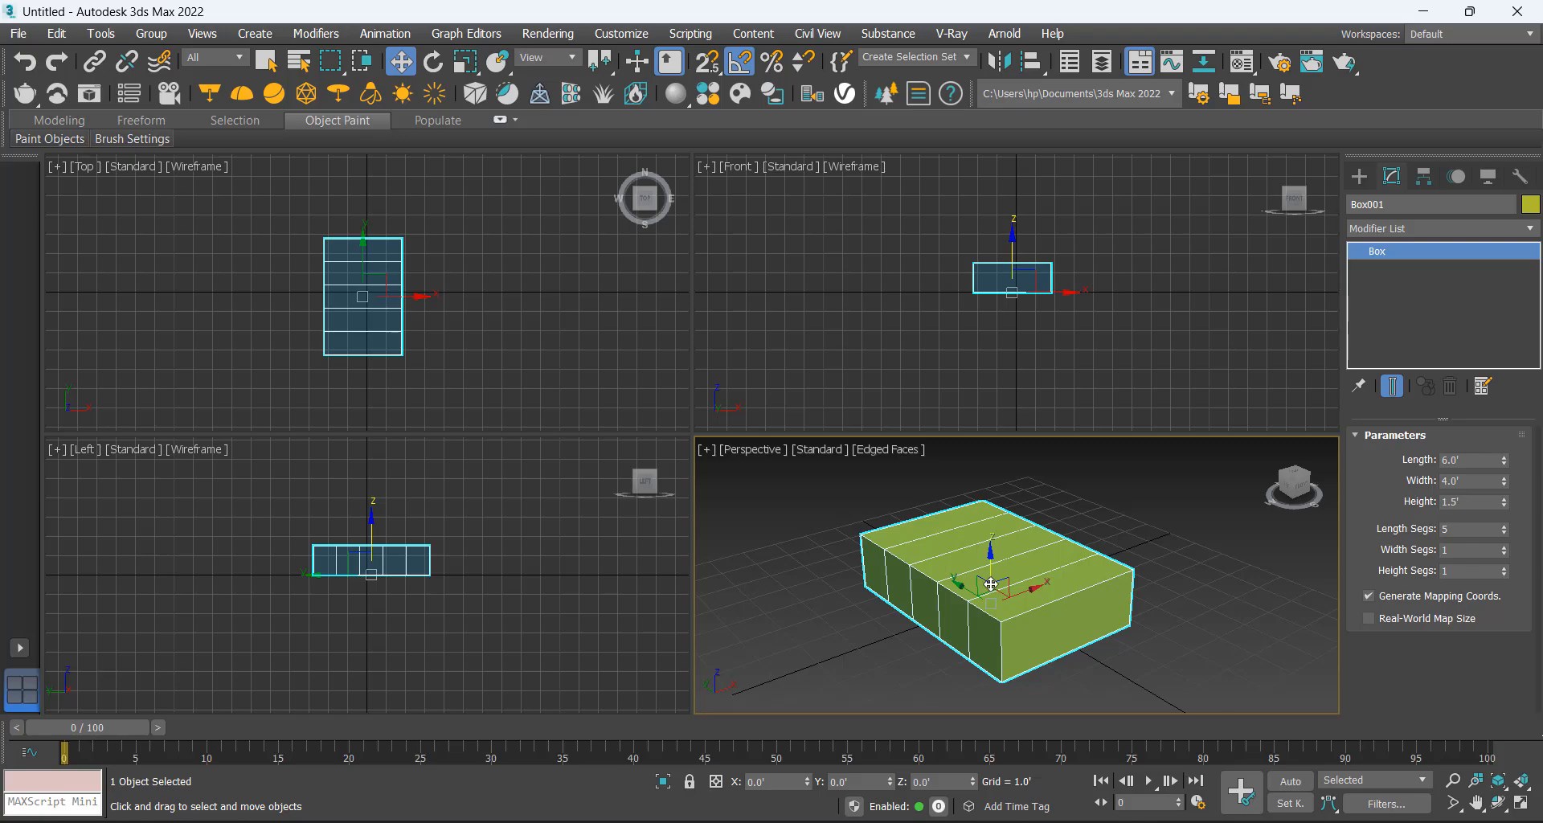
{"action": "left_click", "coordinate": [1170, 500]}
{"action": "left_click", "coordinate": [1006, 625]}
{"action": "middle_click_drag", "start_coordinate": [1005, 627], "coordinate": [934, 660], "text": "alt"}
{"action": "scroll", "coordinate": [977, 637], "scroll_direction": "up", "scroll_amount": 2}
{"action": "scroll", "coordinate": [1125, 578], "scroll_direction": "down", "scroll_amount": 2}
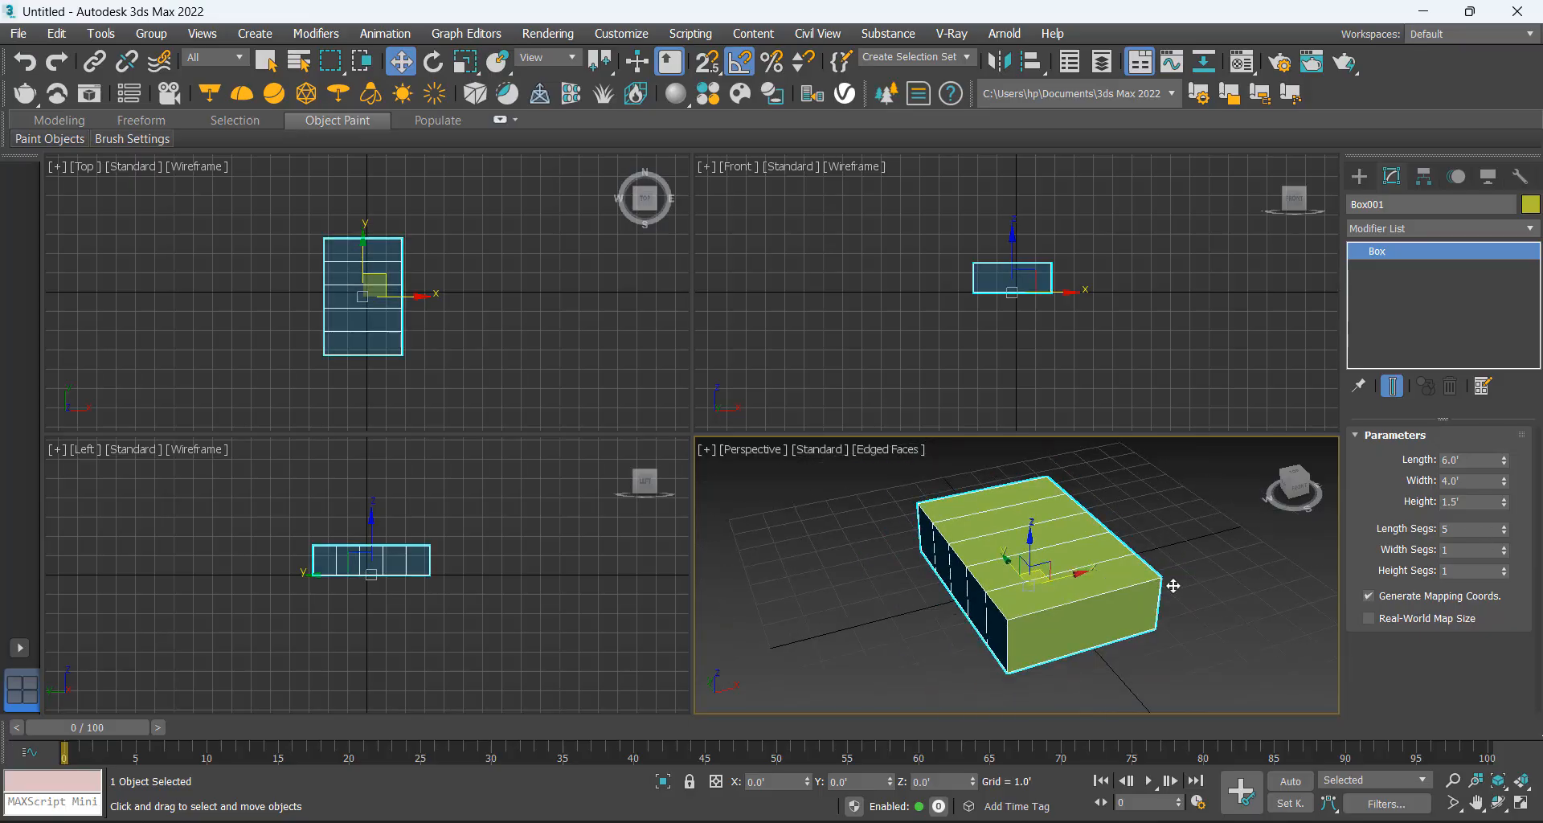
Set the box's width segments to 3 and its height segments to 2.
{"action": "left_click_drag", "start_coordinate": [1459, 551], "coordinate": [1368, 535]}
{"action": "type", "text": "3"}
{"action": "key", "text": "Tab"}
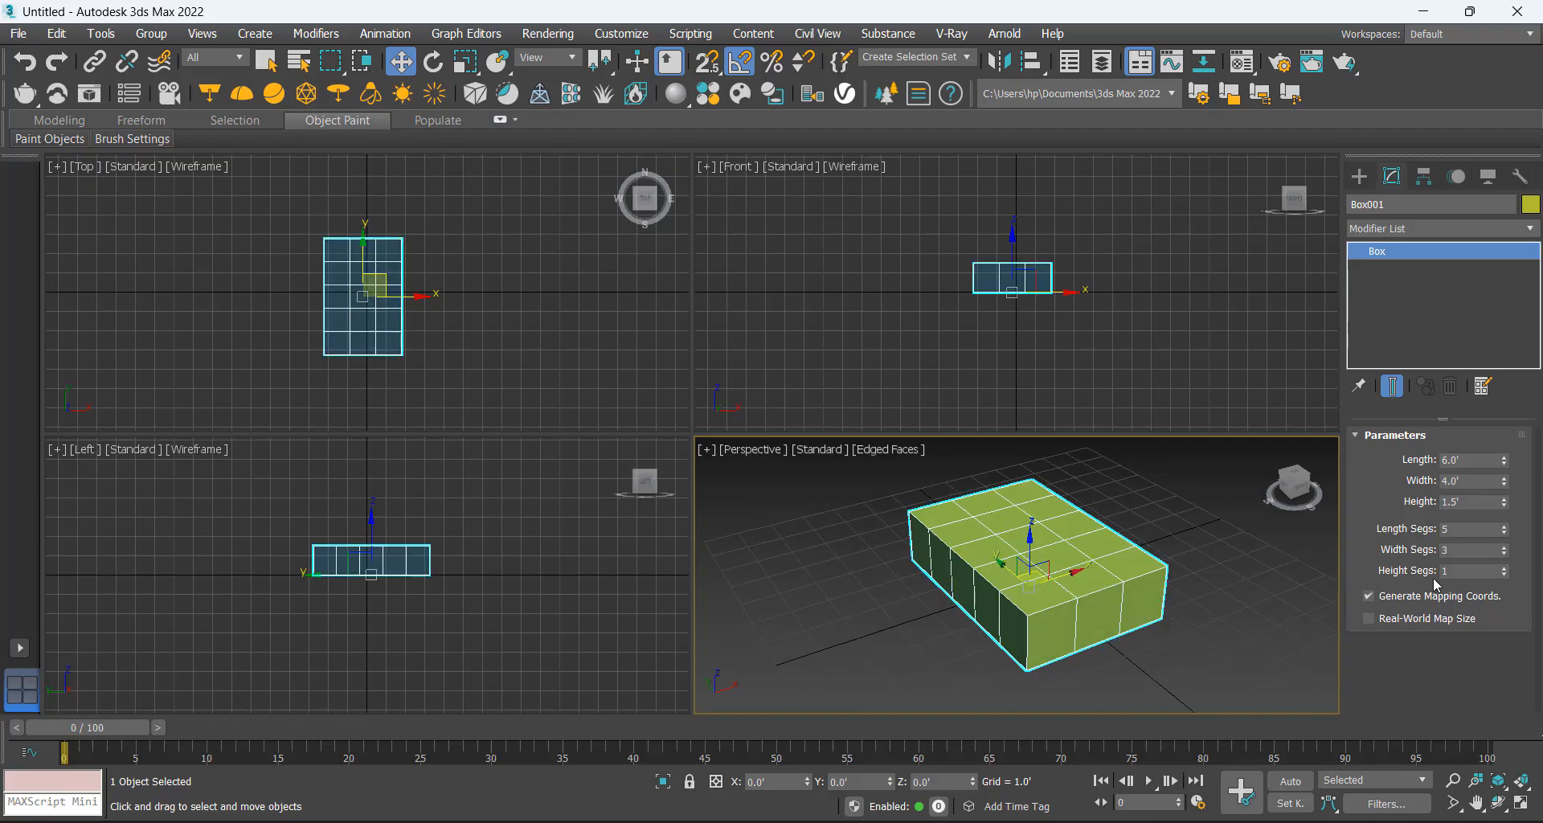
{"action": "type", "text": "2"}
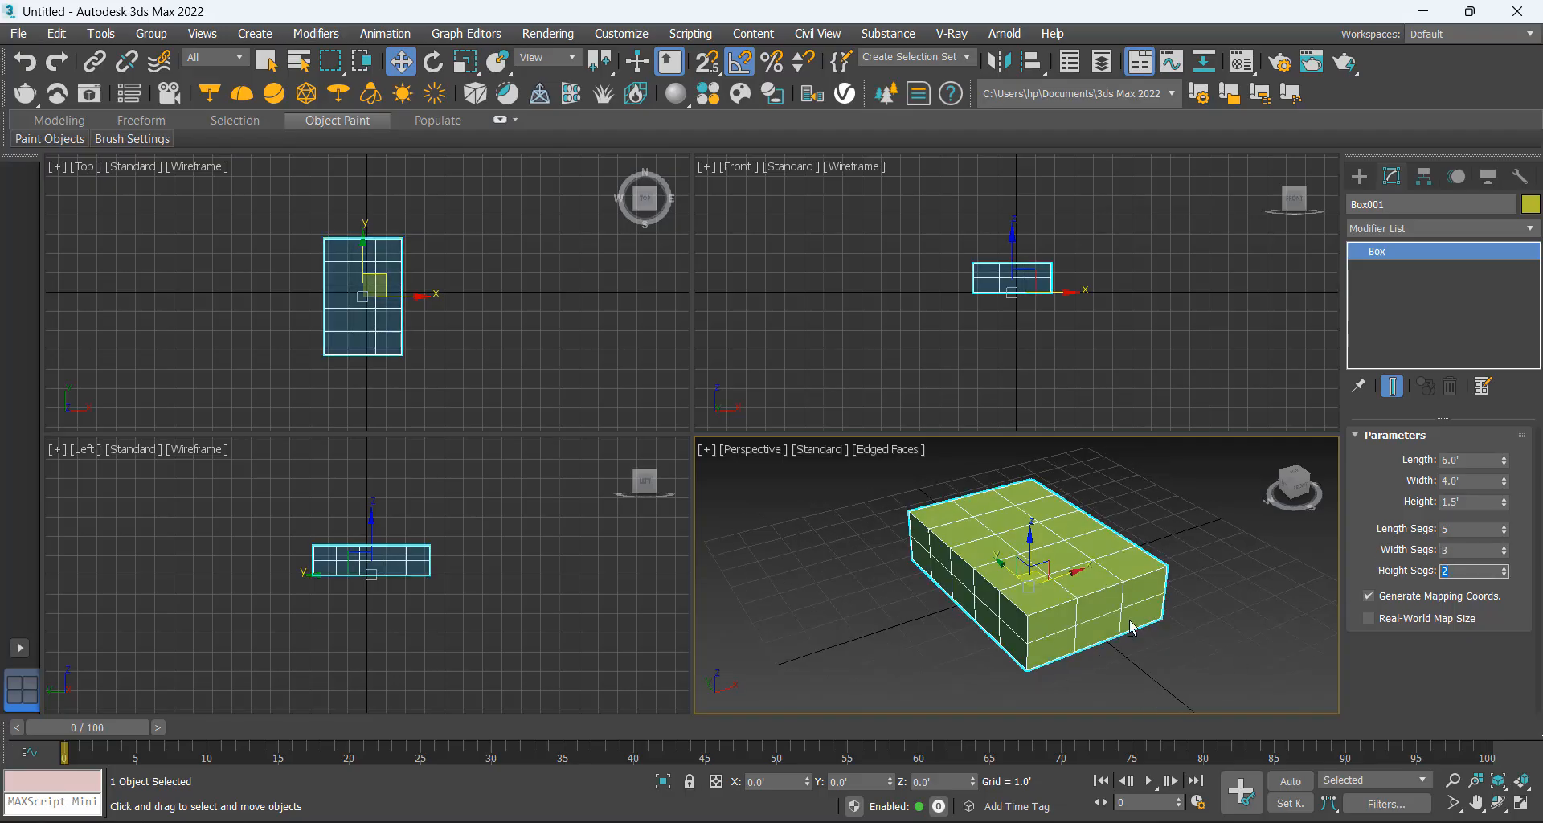
{"action": "key", "text": "Return"}
{"action": "left_click", "coordinate": [1247, 604]}
{"action": "middle_click_drag", "start_coordinate": [1144, 650], "coordinate": [968, 659], "text": "alt"}
{"action": "left_click", "coordinate": [992, 551]}
{"action": "scroll", "coordinate": [964, 578], "scroll_direction": "up", "scroll_amount": 3}
{"action": "middle_click_drag", "start_coordinate": [937, 600], "coordinate": [1019, 621], "text": "alt"}
{"action": "scroll", "coordinate": [1029, 587], "scroll_direction": "down", "scroll_amount": 3}
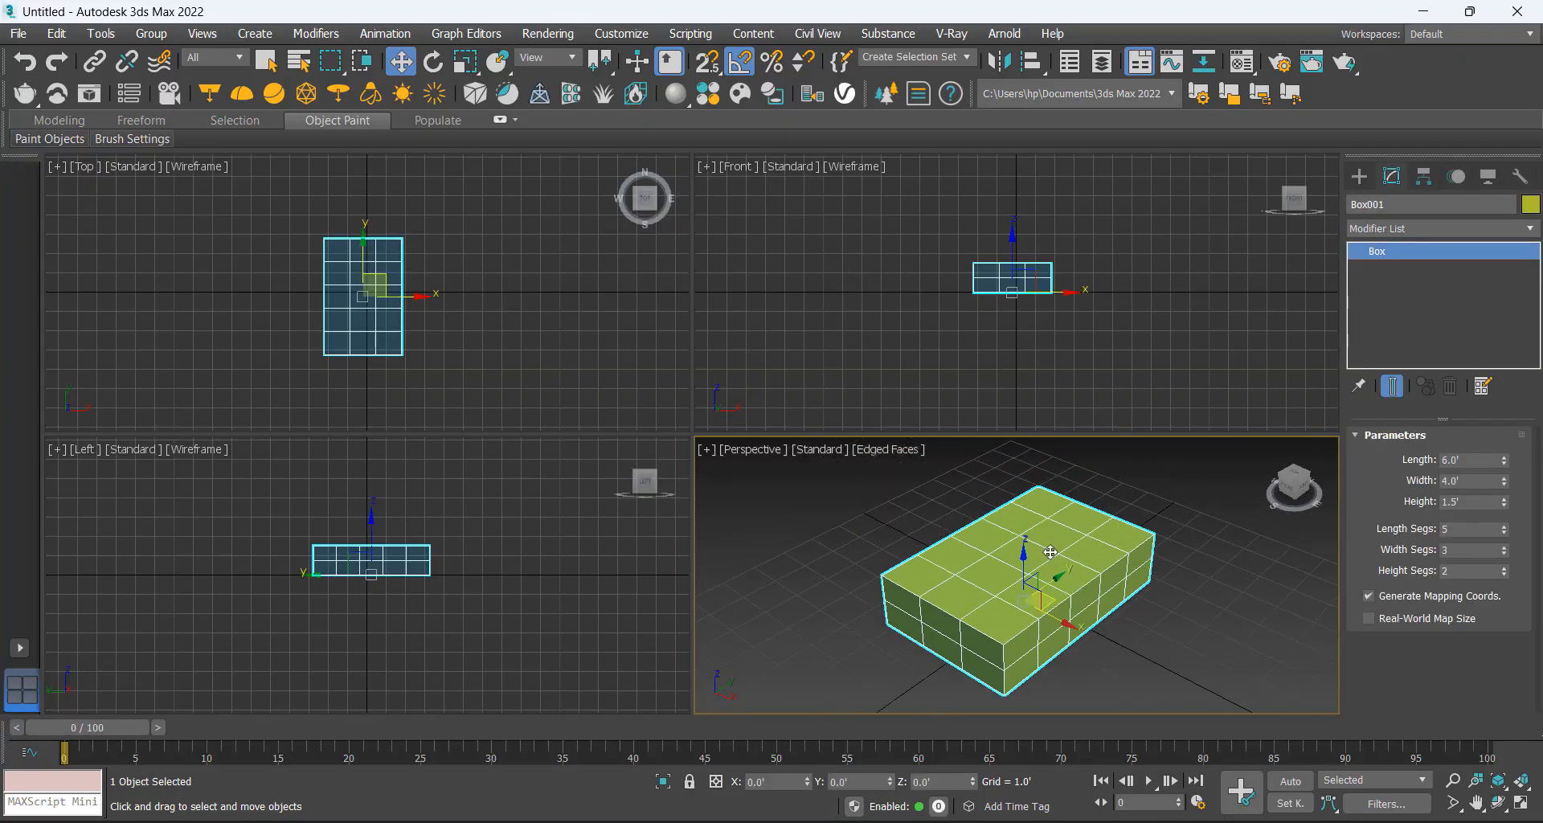
Deselect the box and cycle the active viewport through Top, Front, Perspective and Left.
{"action": "left_click", "coordinate": [526, 321]}
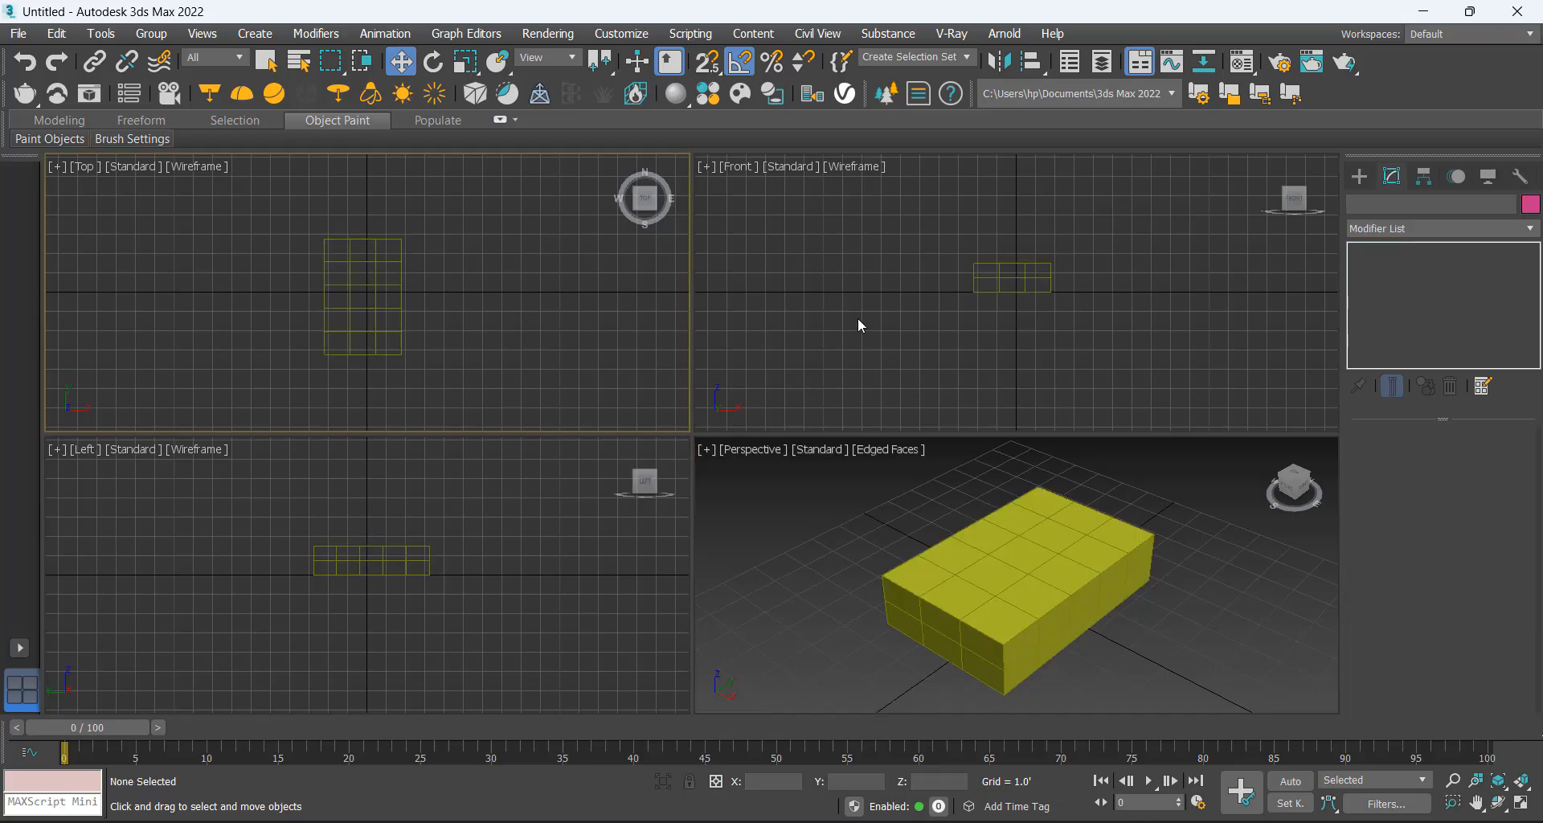
{"action": "left_click", "coordinate": [857, 319]}
{"action": "left_click", "coordinate": [855, 577]}
{"action": "left_click", "coordinate": [508, 524]}
{"action": "left_click", "coordinate": [514, 337]}
{"action": "left_click", "coordinate": [850, 344]}
{"action": "left_click", "coordinate": [811, 506]}
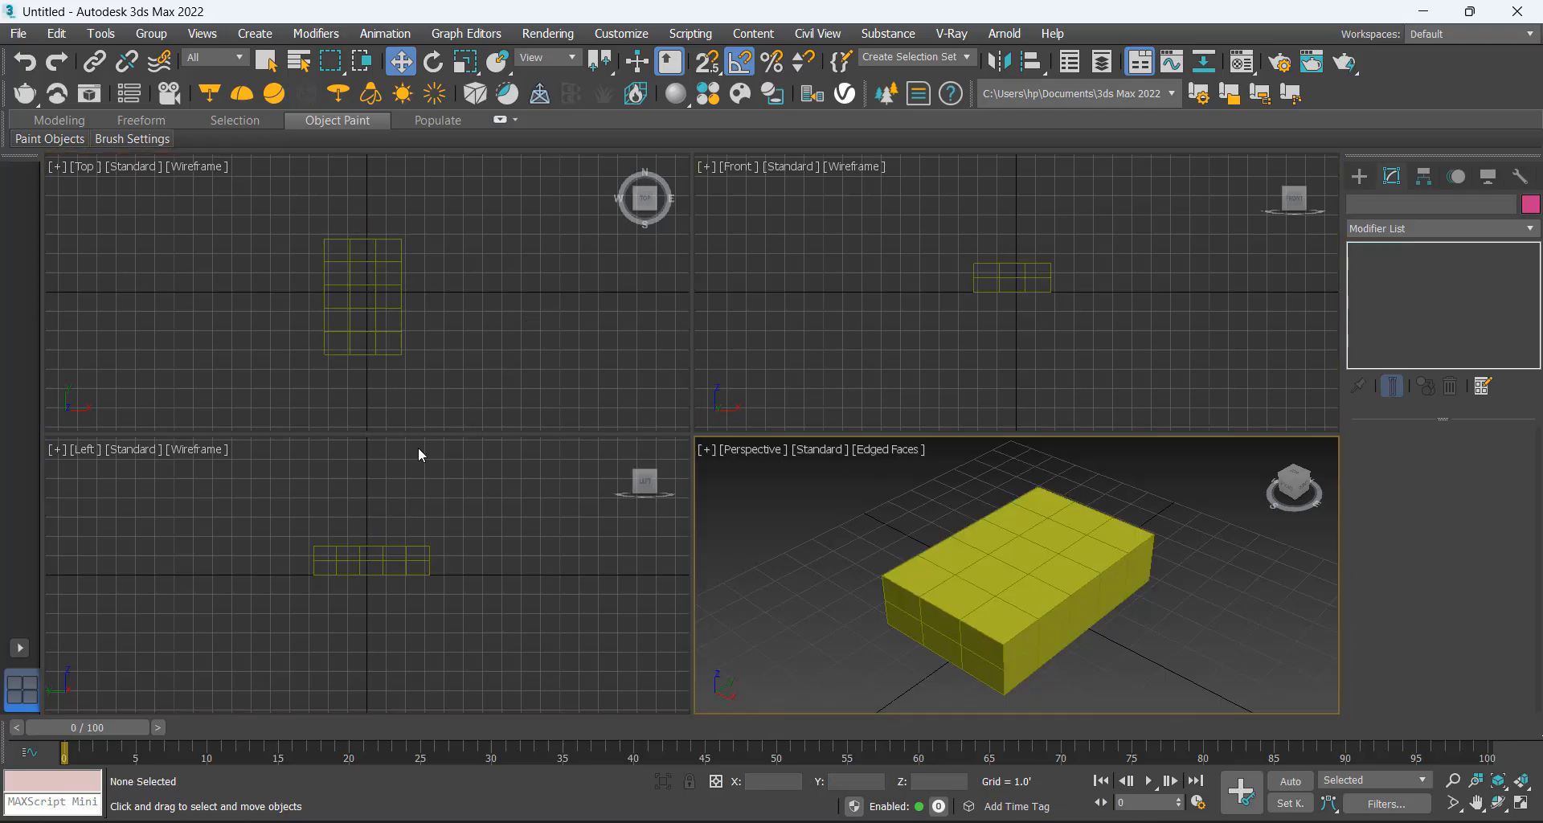
{"action": "left_click", "coordinate": [411, 446]}
{"action": "left_click", "coordinate": [786, 510]}
{"action": "left_click", "coordinate": [827, 279]}
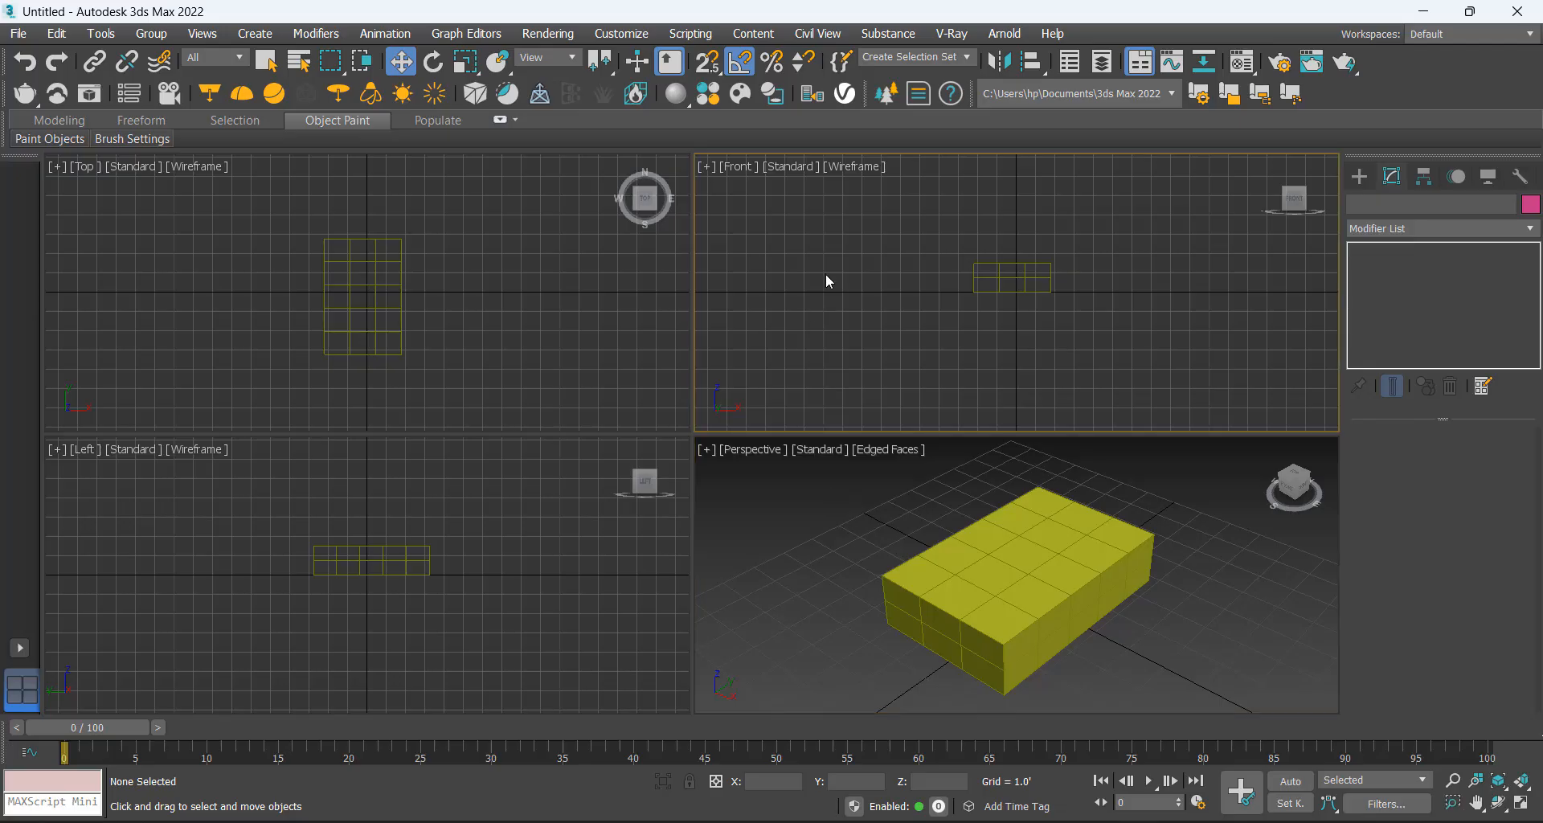
Maximize the Perspective viewport and zoom it to the extents of the box.
{"action": "left_click", "coordinate": [767, 505]}
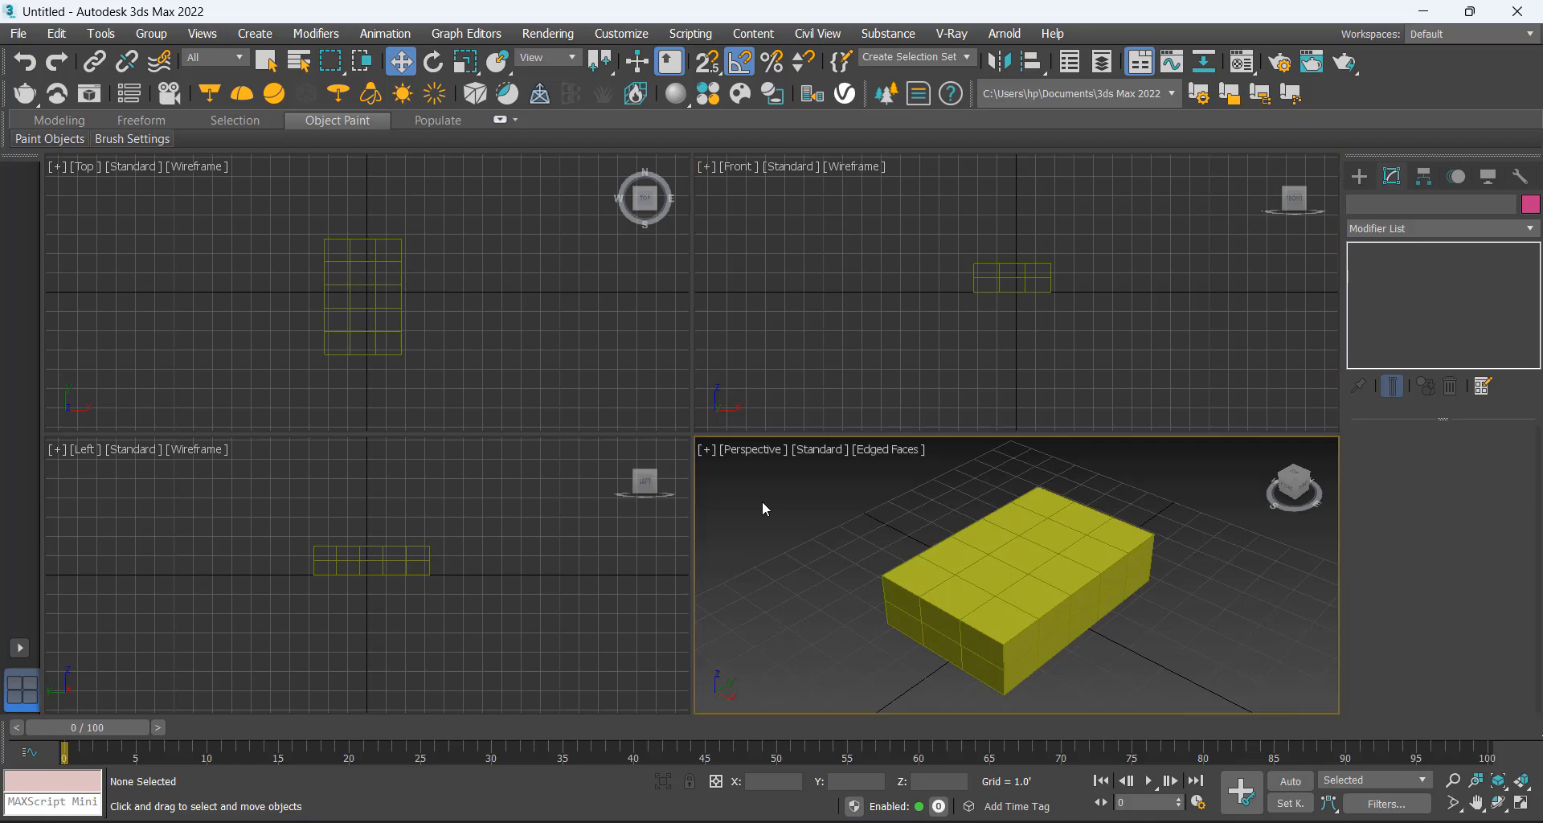
{"action": "key", "text": "alt+w"}
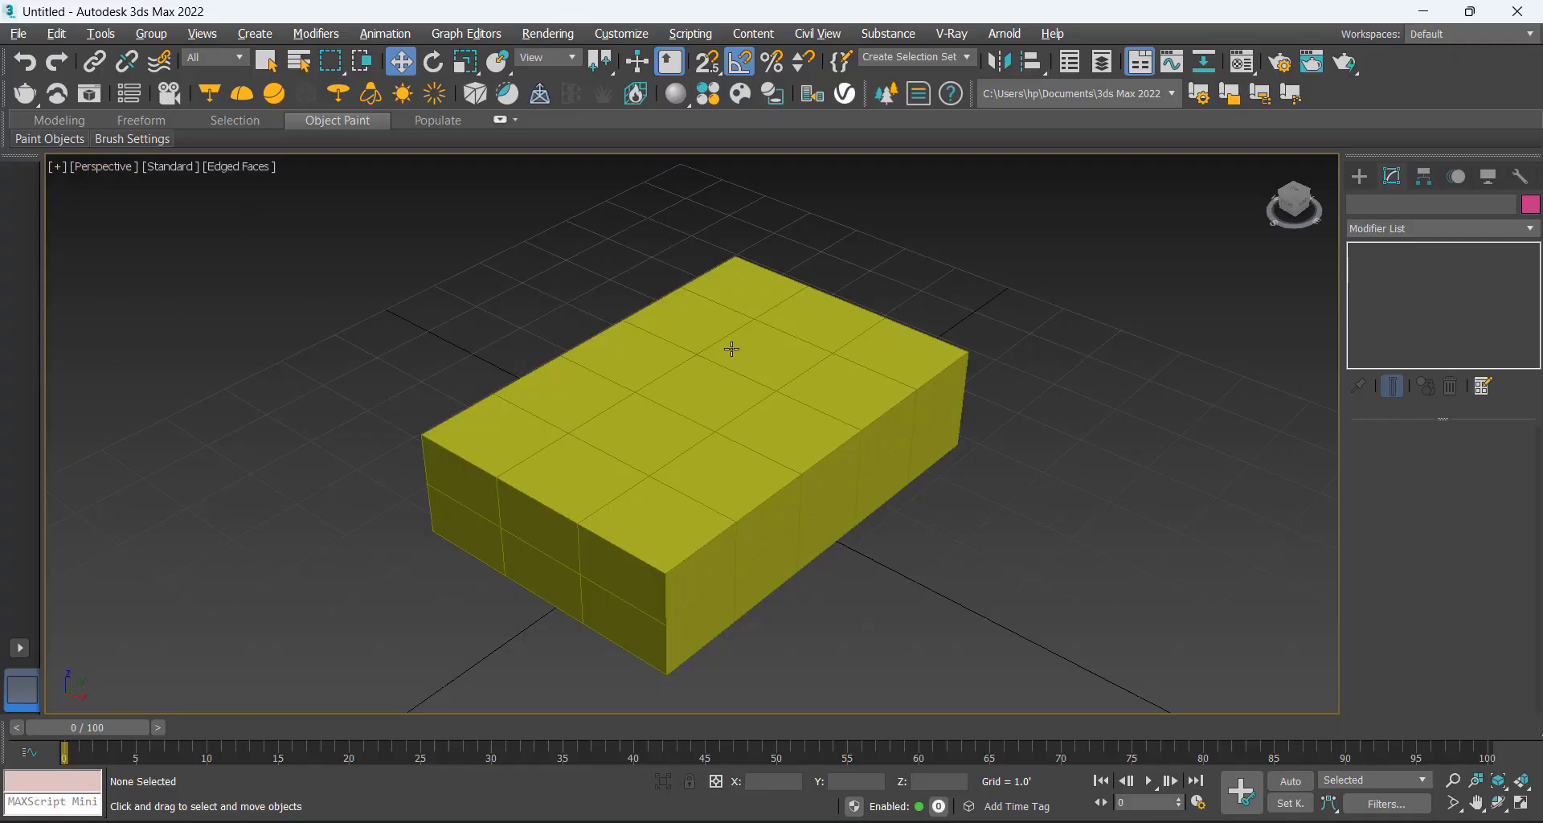
{"action": "scroll", "coordinate": [879, 432], "scroll_direction": "down", "scroll_amount": 10}
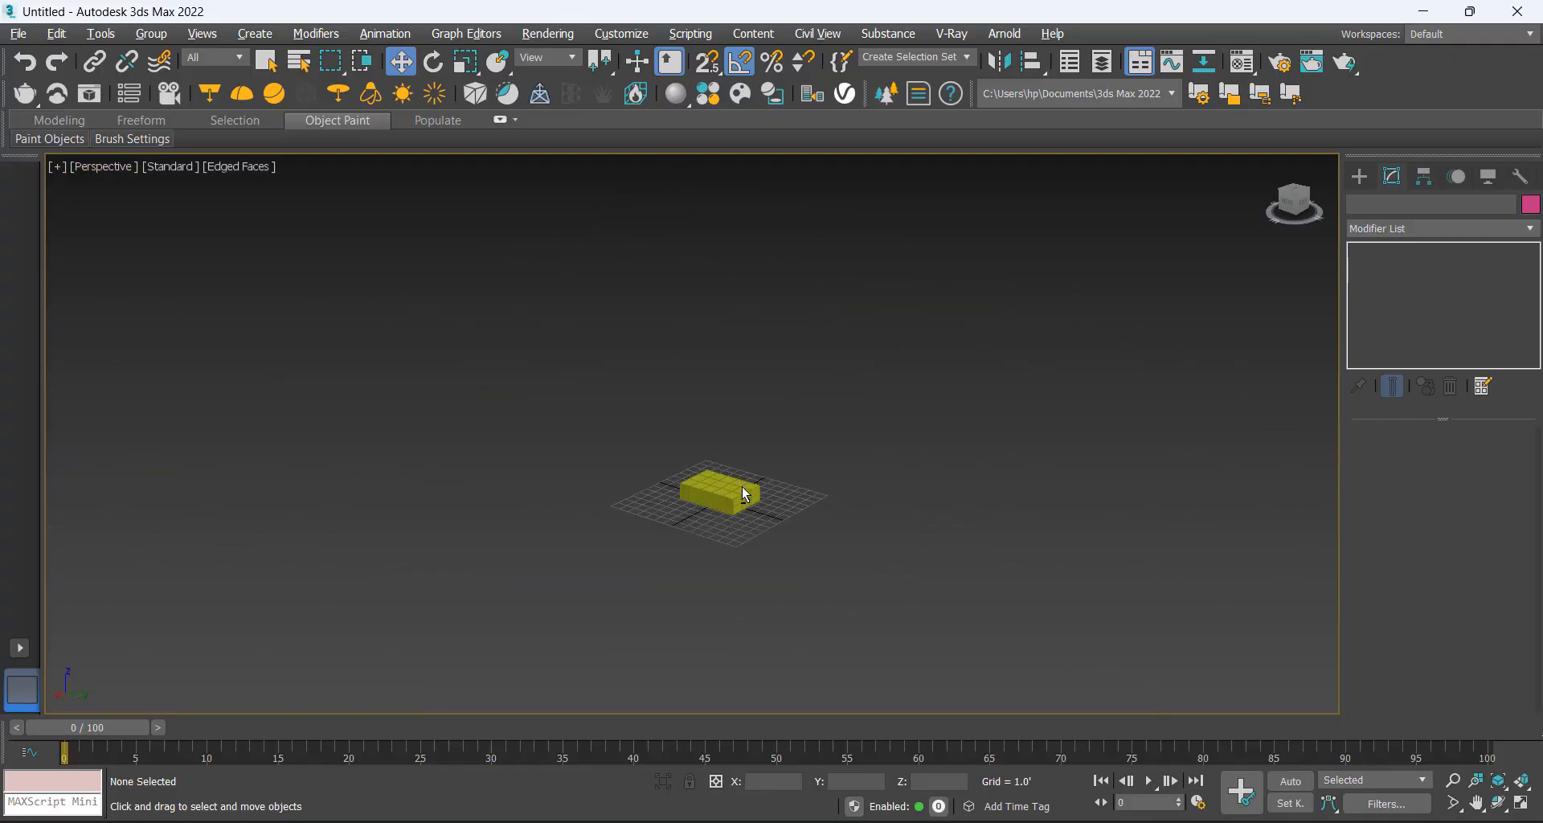
{"action": "scroll", "coordinate": [919, 413], "scroll_direction": "down", "scroll_amount": 5}
{"action": "key", "text": "z"}
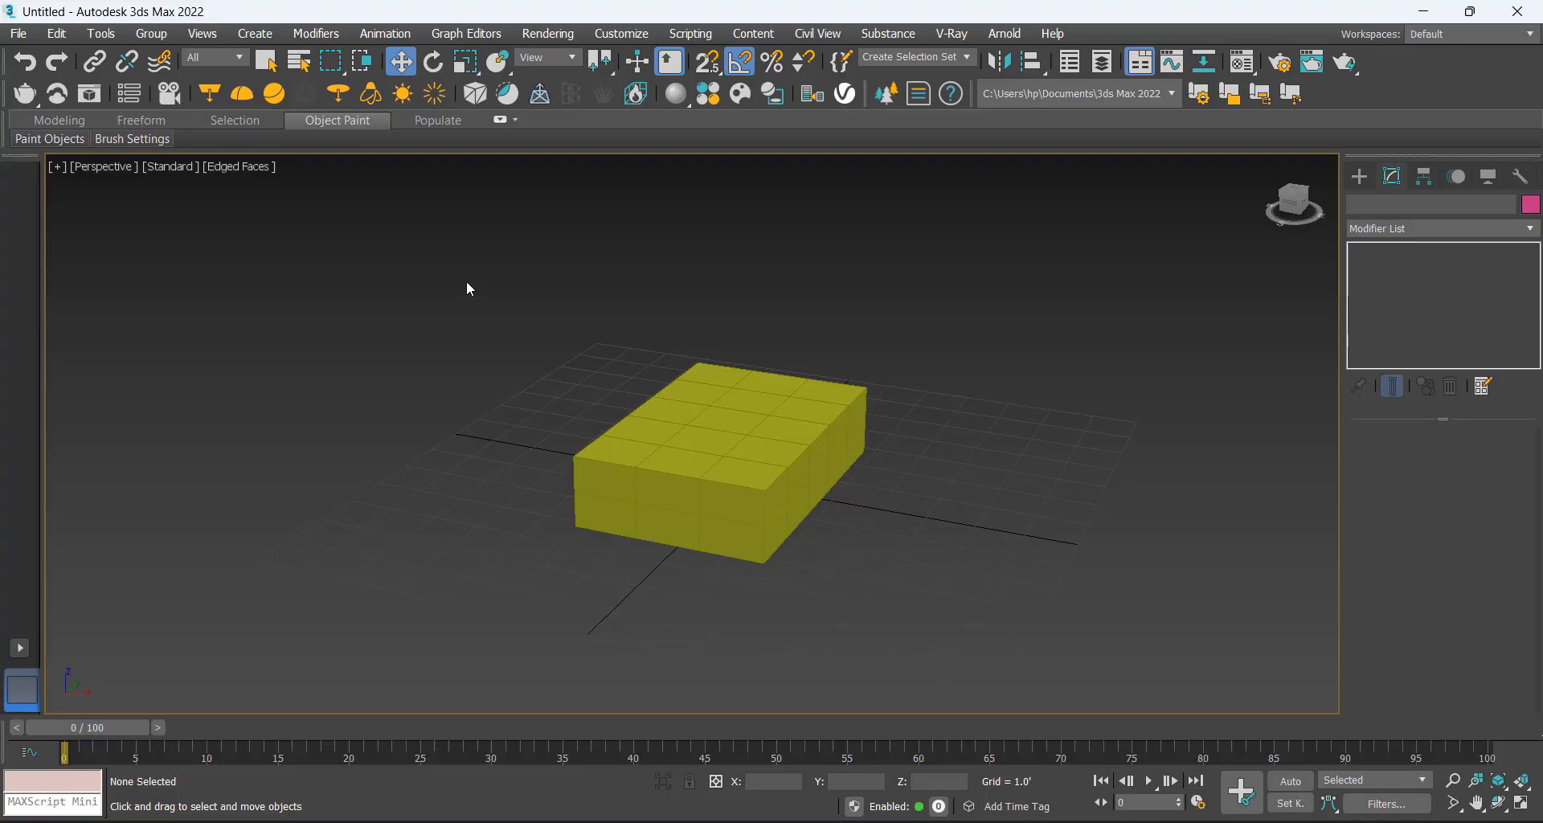
Compare the four-viewport layout with the maximized Perspective viewport, and examine the box from several sides.
{"action": "key", "text": "alt+w"}
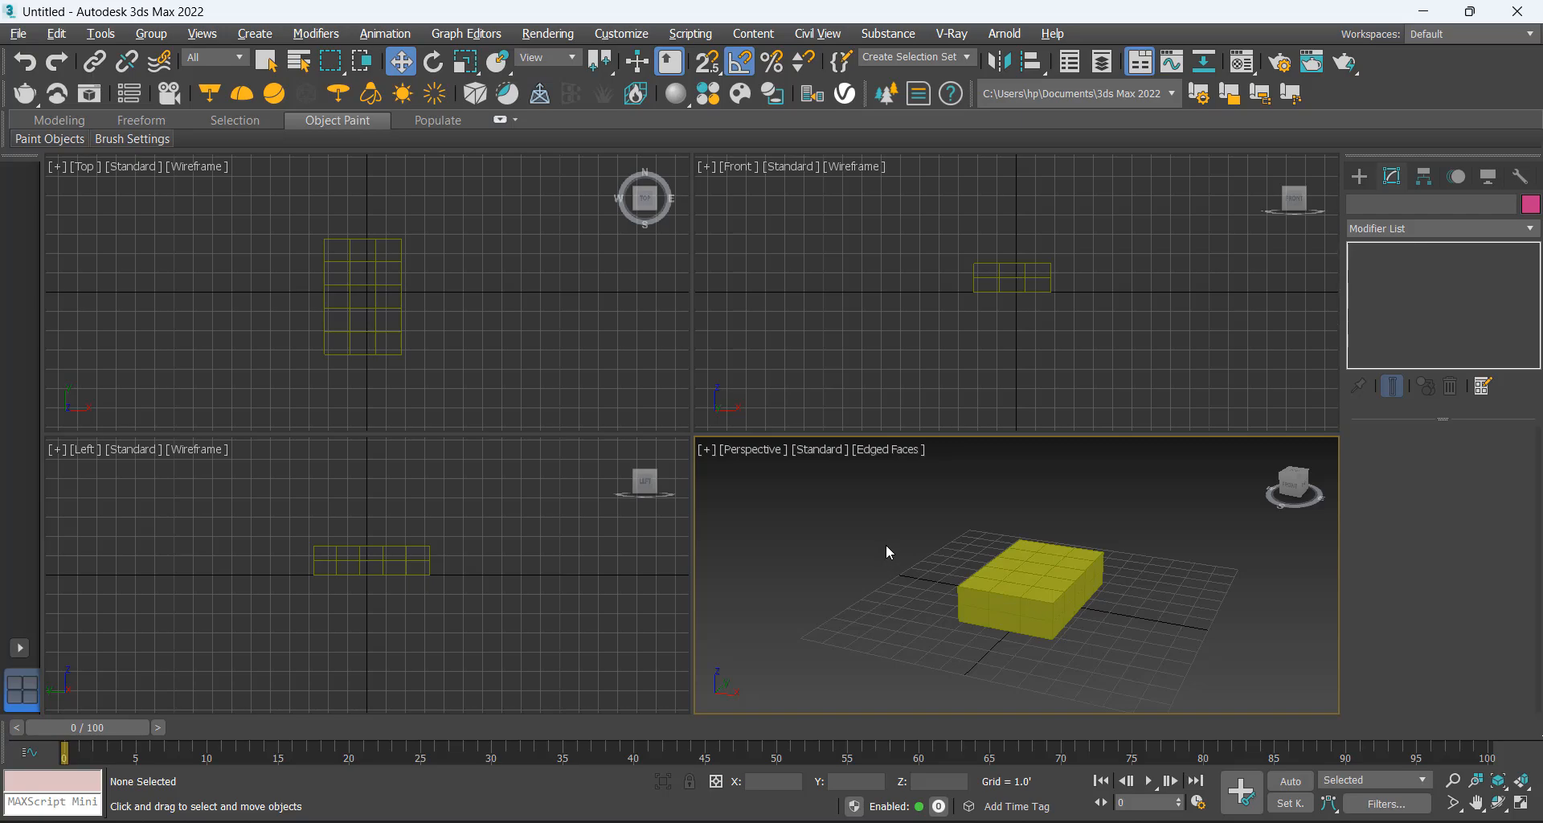
{"action": "key", "text": "alt+w"}
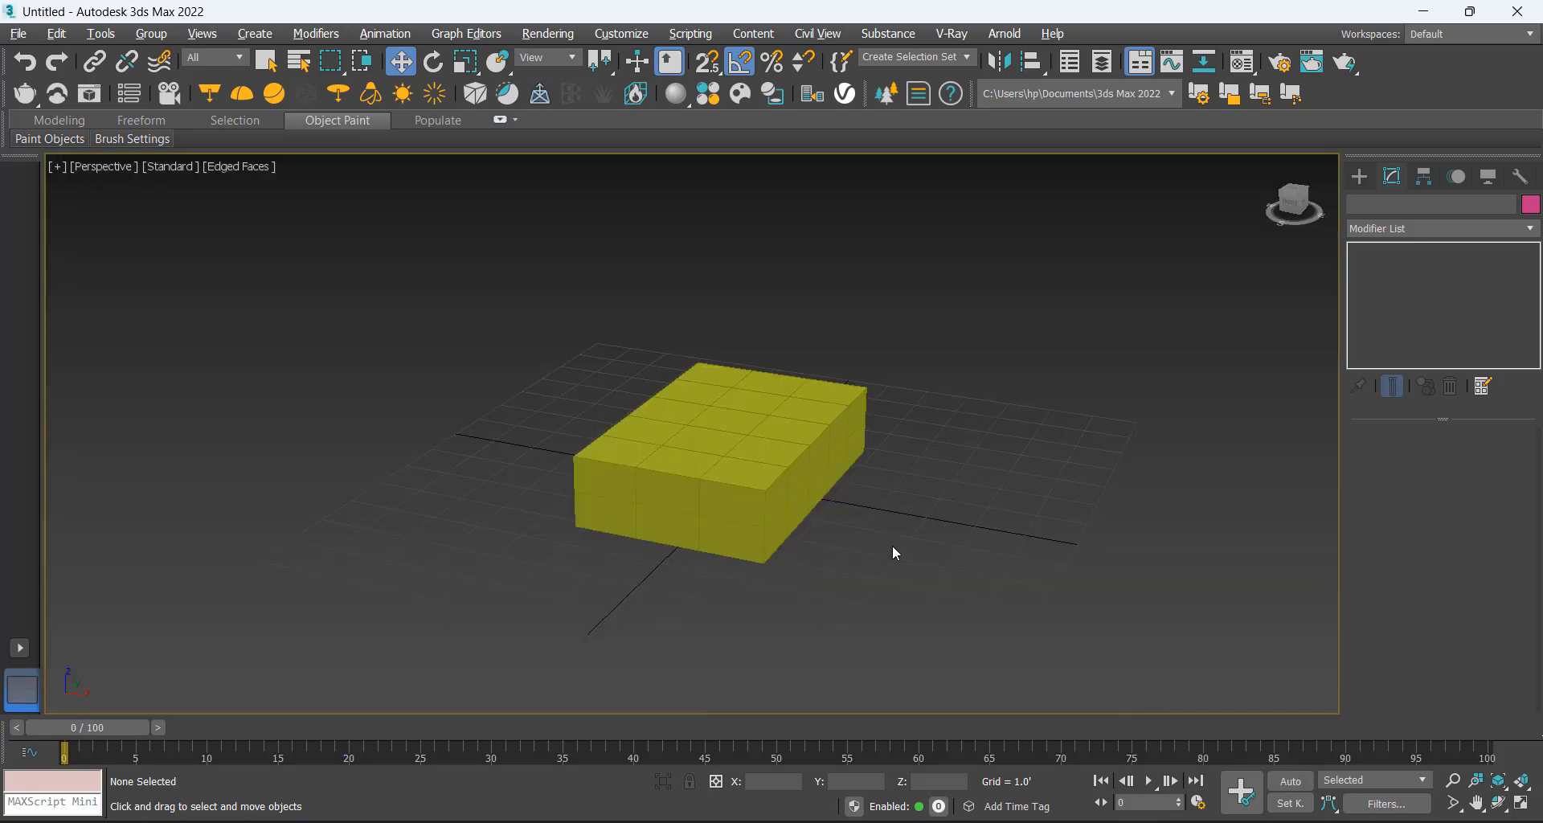
{"action": "middle_click_drag", "start_coordinate": [924, 455], "coordinate": [707, 465], "text": "alt"}
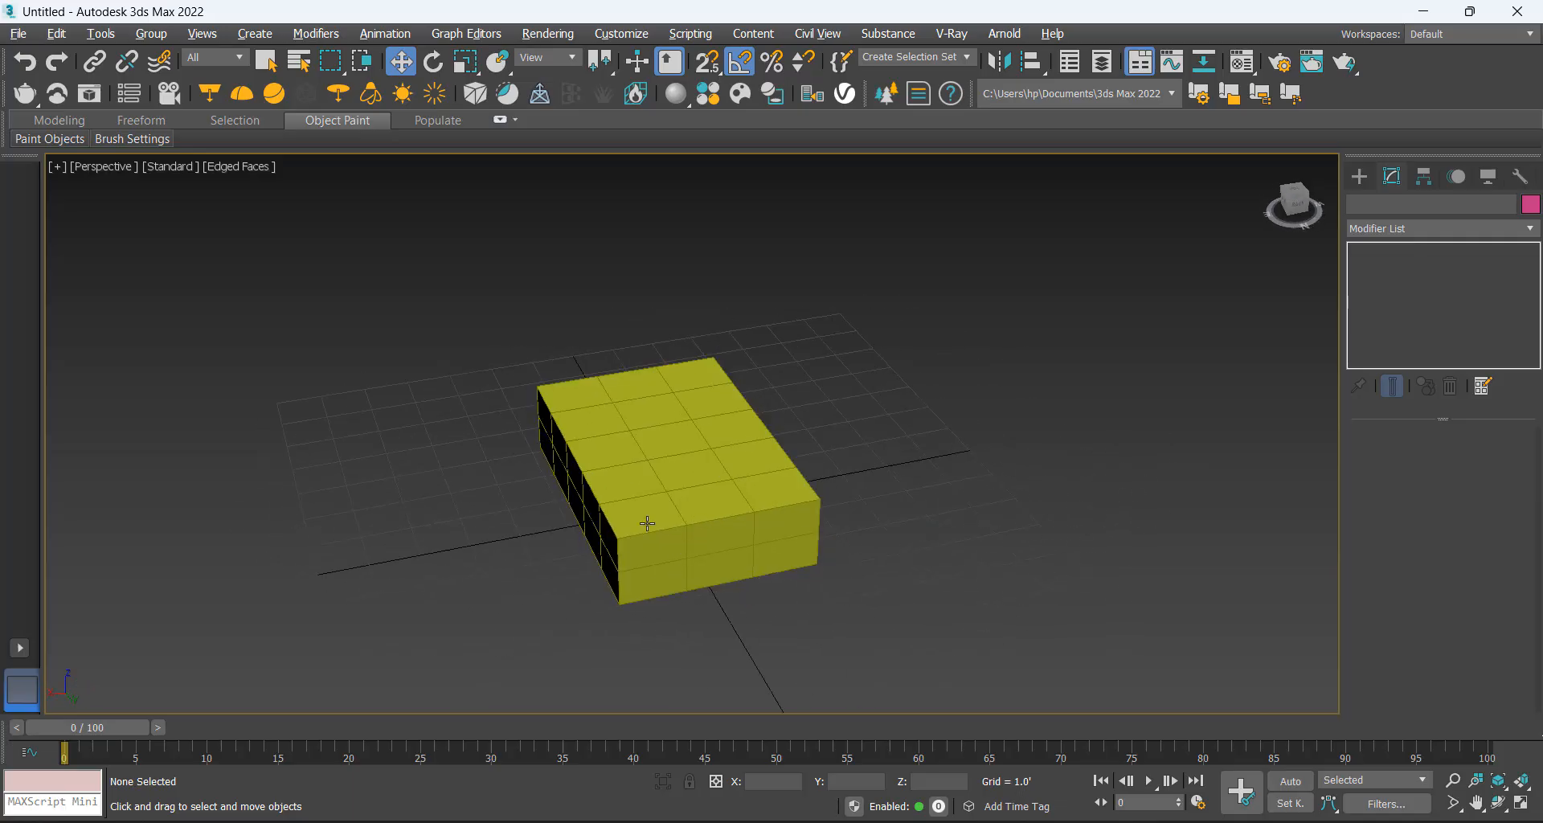
{"action": "middle_click_drag", "start_coordinate": [641, 523], "coordinate": [1210, 500], "text": "alt"}
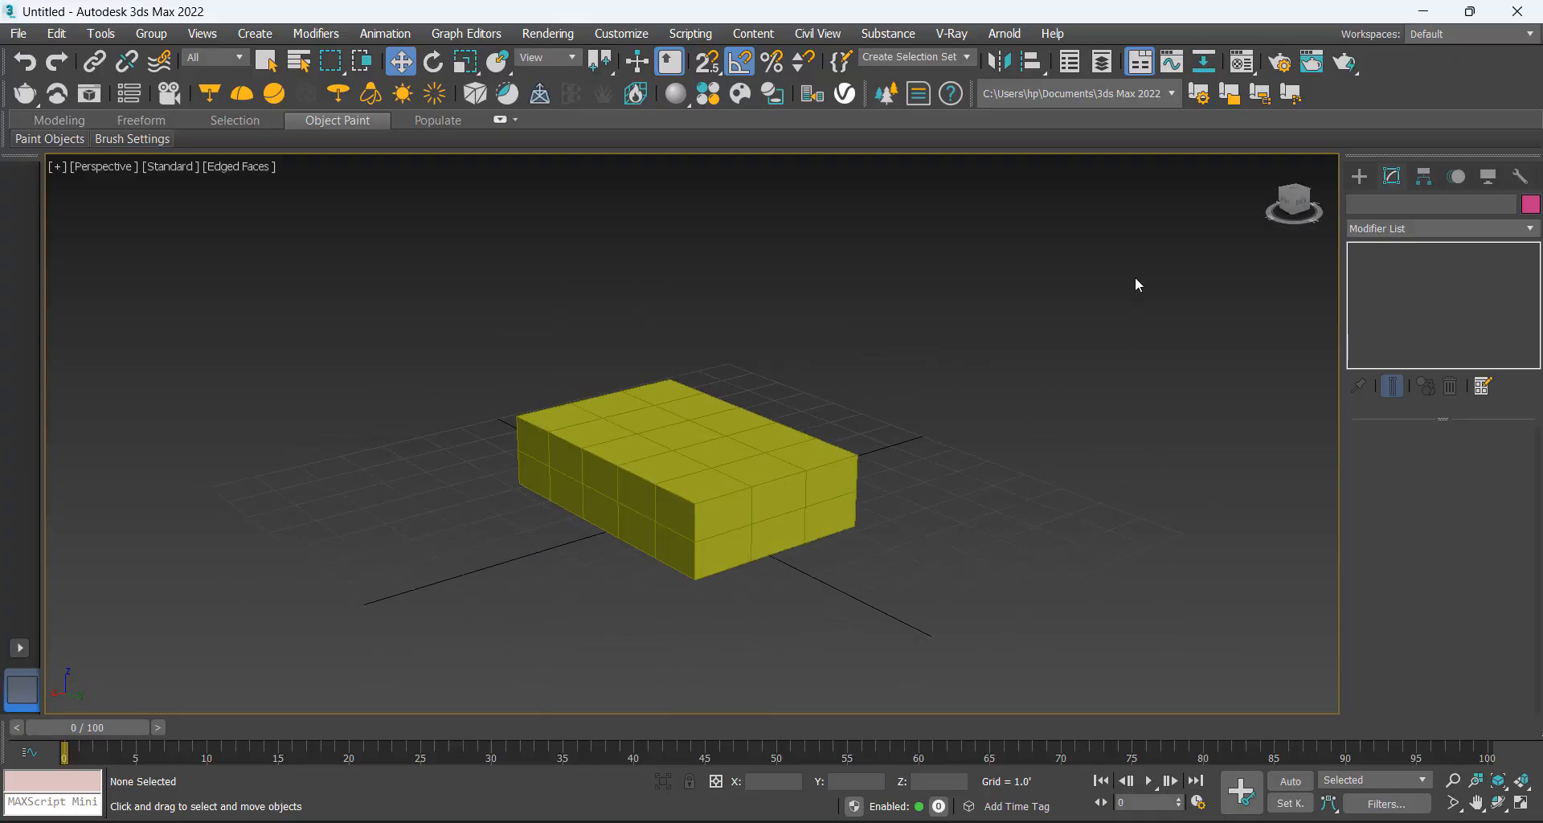
{"action": "left_click_drag", "start_coordinate": [1102, 190], "coordinate": [255, 704]}
{"action": "middle_click_drag", "start_coordinate": [763, 587], "coordinate": [858, 563], "text": "alt"}
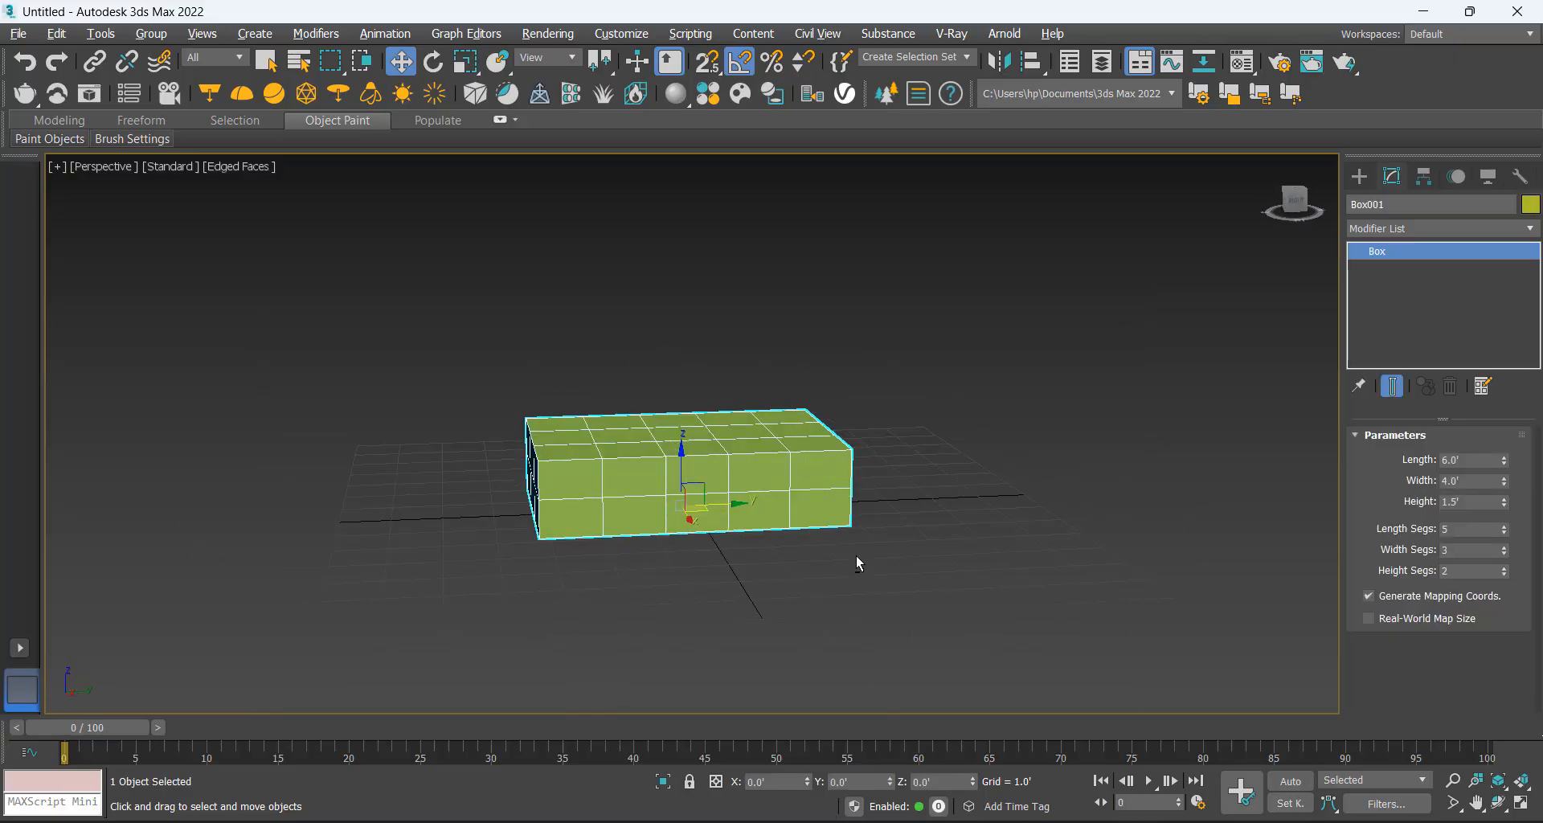
{"action": "middle_click_drag", "start_coordinate": [830, 375], "coordinate": [1061, 416], "text": "alt"}
{"action": "left_click", "coordinate": [1060, 416]}
Create a cone beside the box with Radius 1 about 1.9', Radius 2 about 1.5' and a height of about 1.9'.
{"action": "left_click", "coordinate": [1360, 178]}
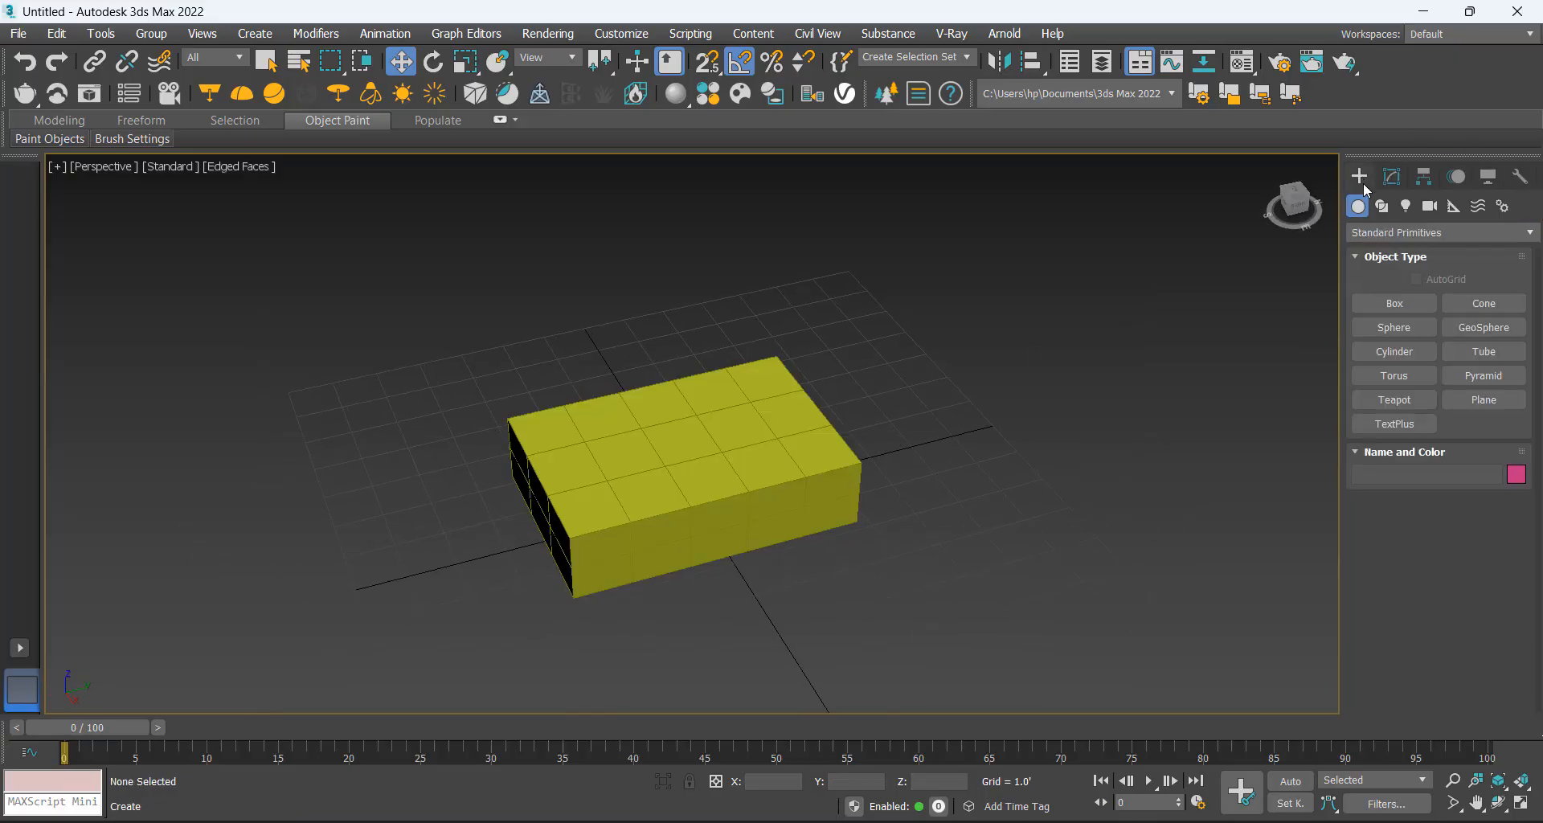
{"action": "left_click", "coordinate": [1491, 305]}
{"action": "left_click_drag", "start_coordinate": [918, 509], "coordinate": [930, 555]}
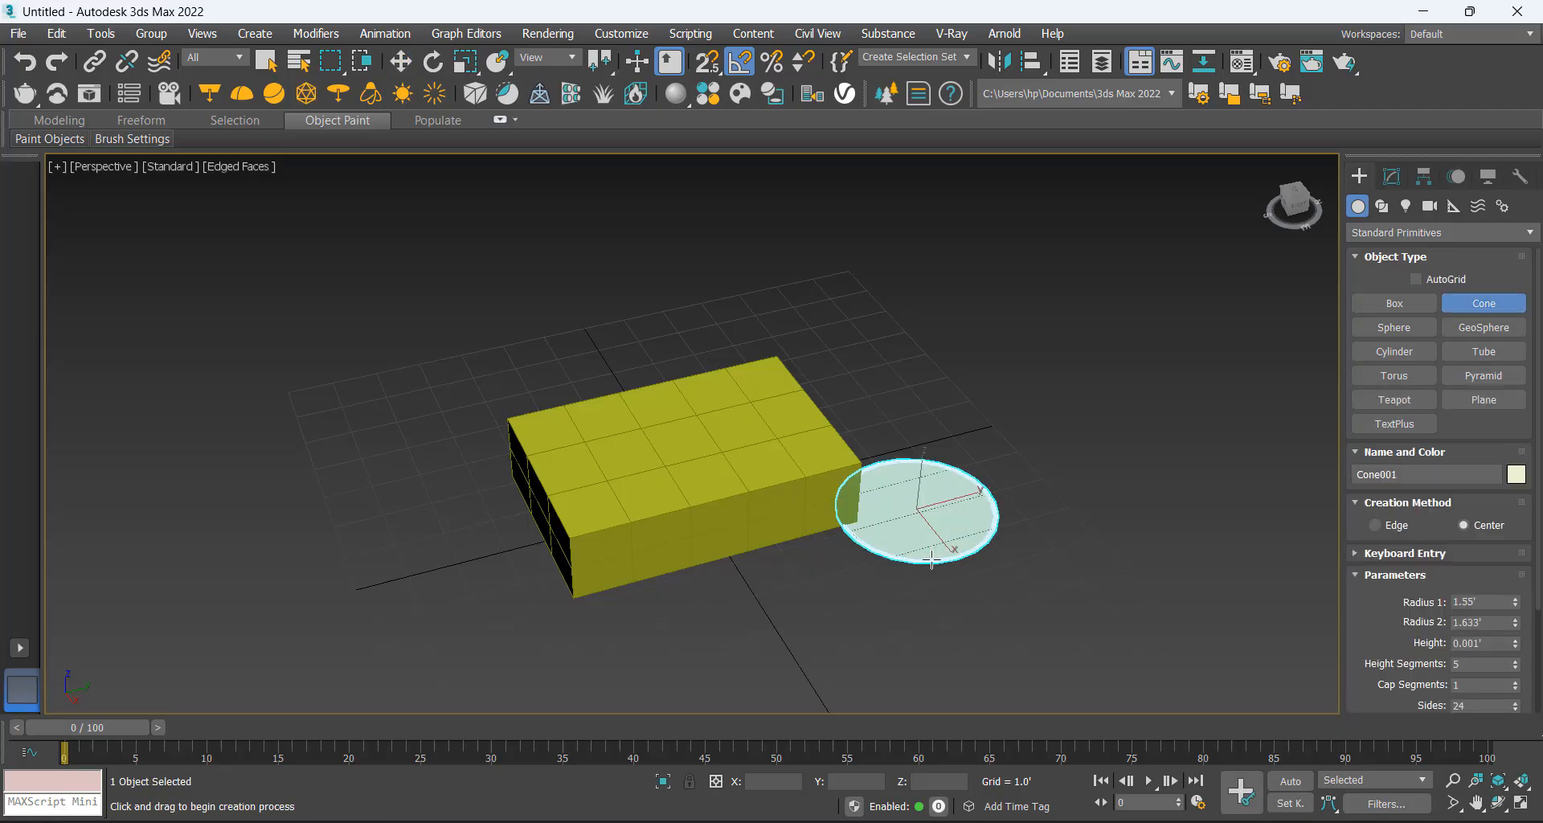
{"action": "left_click", "coordinate": [944, 461]}
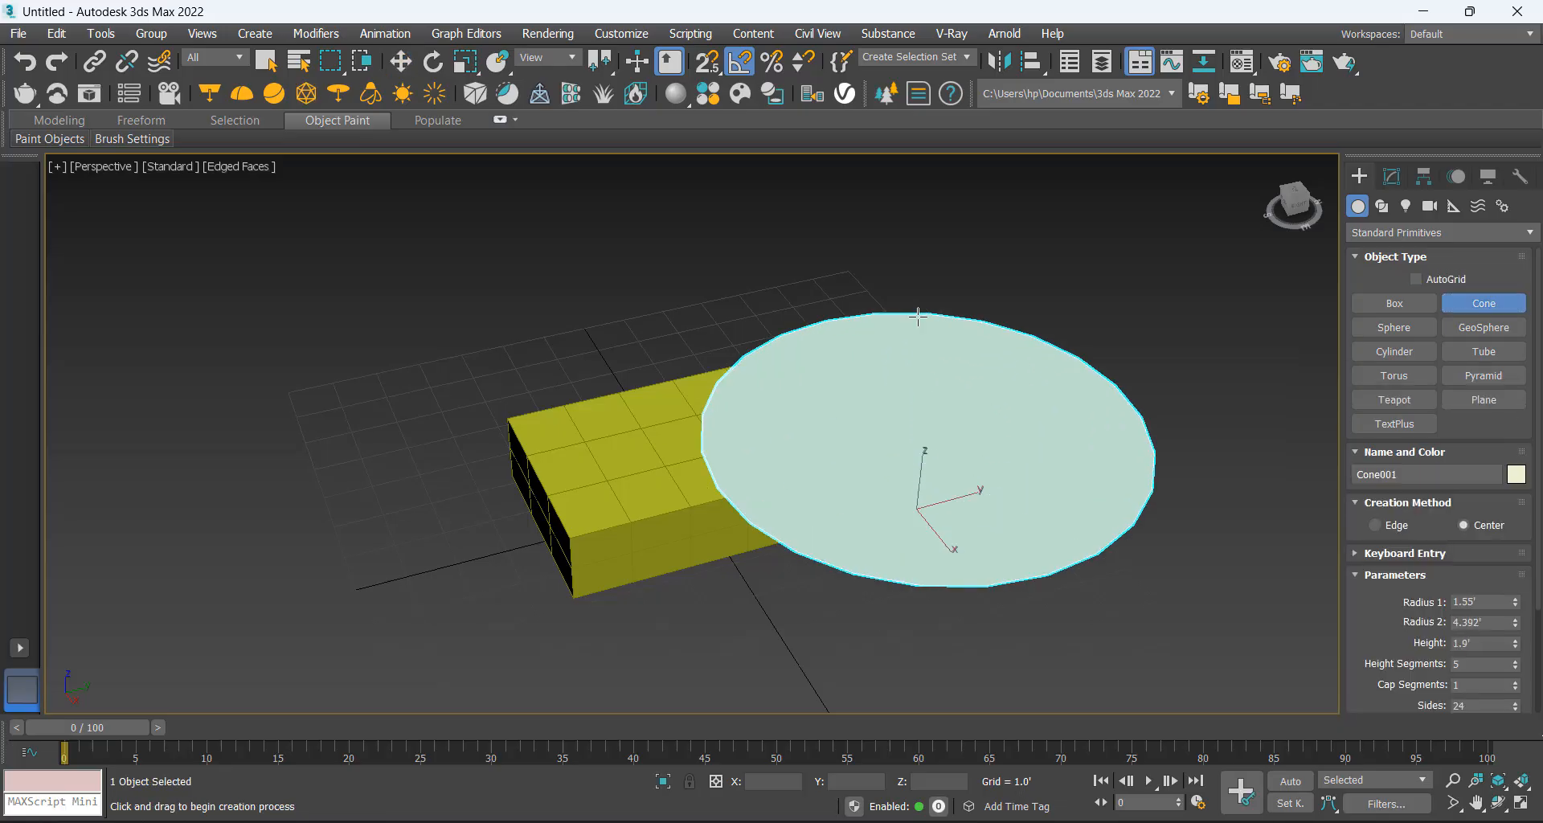
{"action": "left_click", "coordinate": [974, 465]}
{"action": "left_click_drag", "start_coordinate": [1511, 609], "coordinate": [1518, 579]}
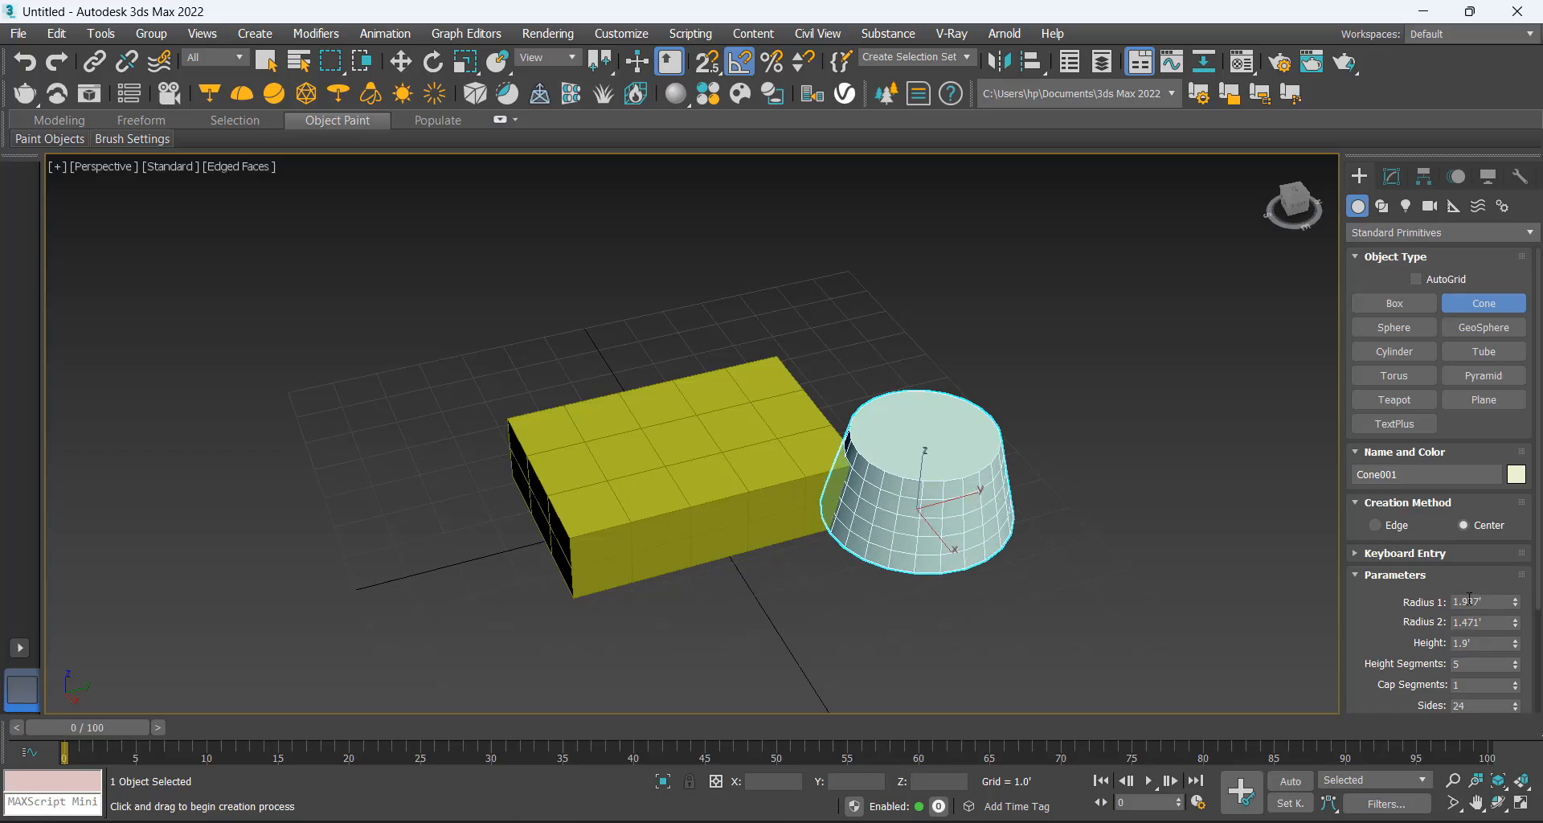
{"action": "key", "text": "w"}
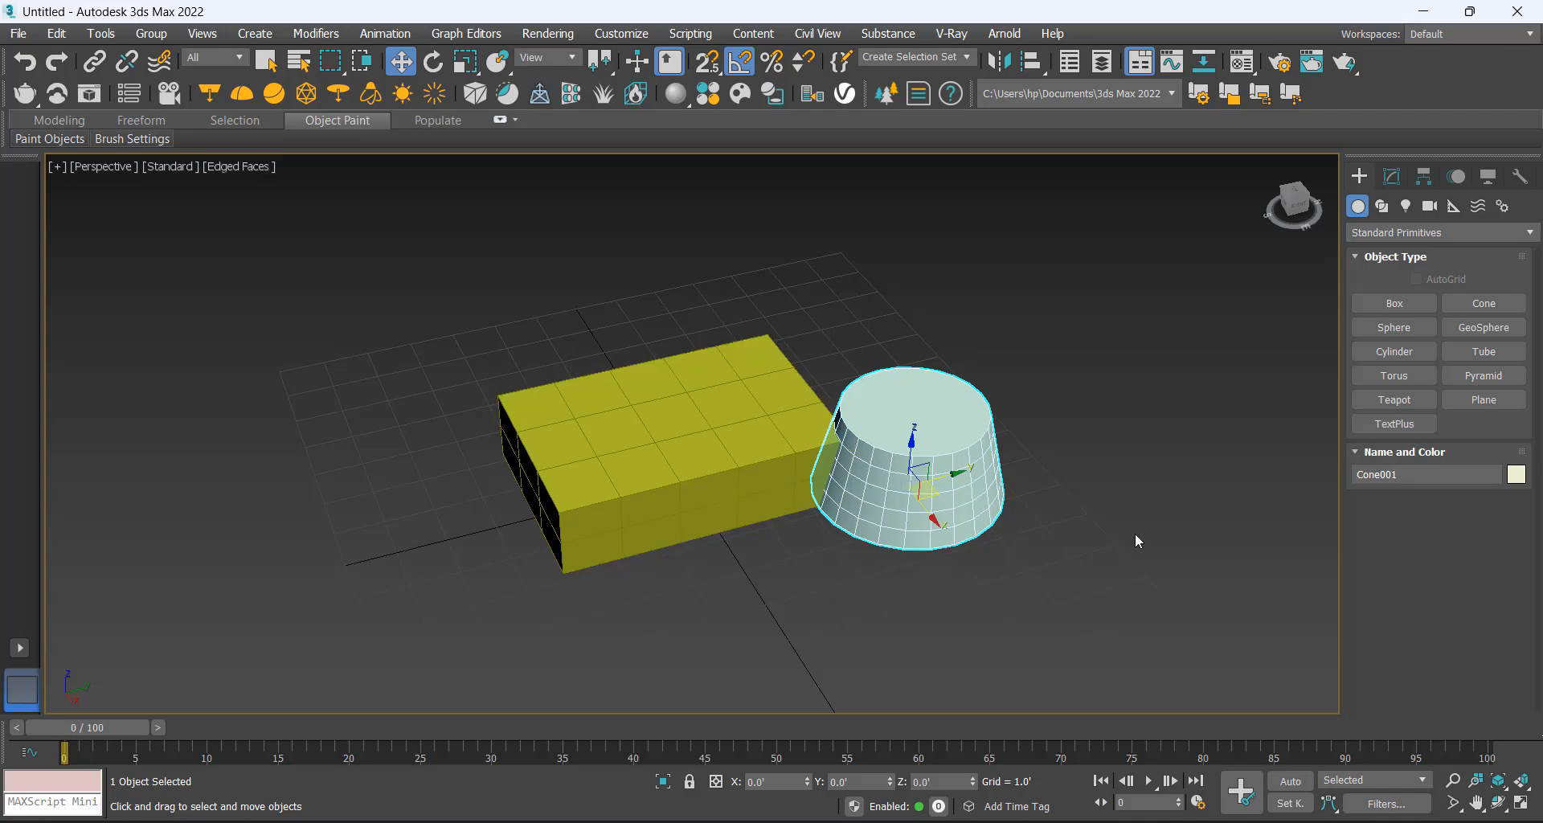
Set the cone's Radius 1 to 5' and move the cone clear of the box.
{"action": "left_click", "coordinate": [1391, 176]}
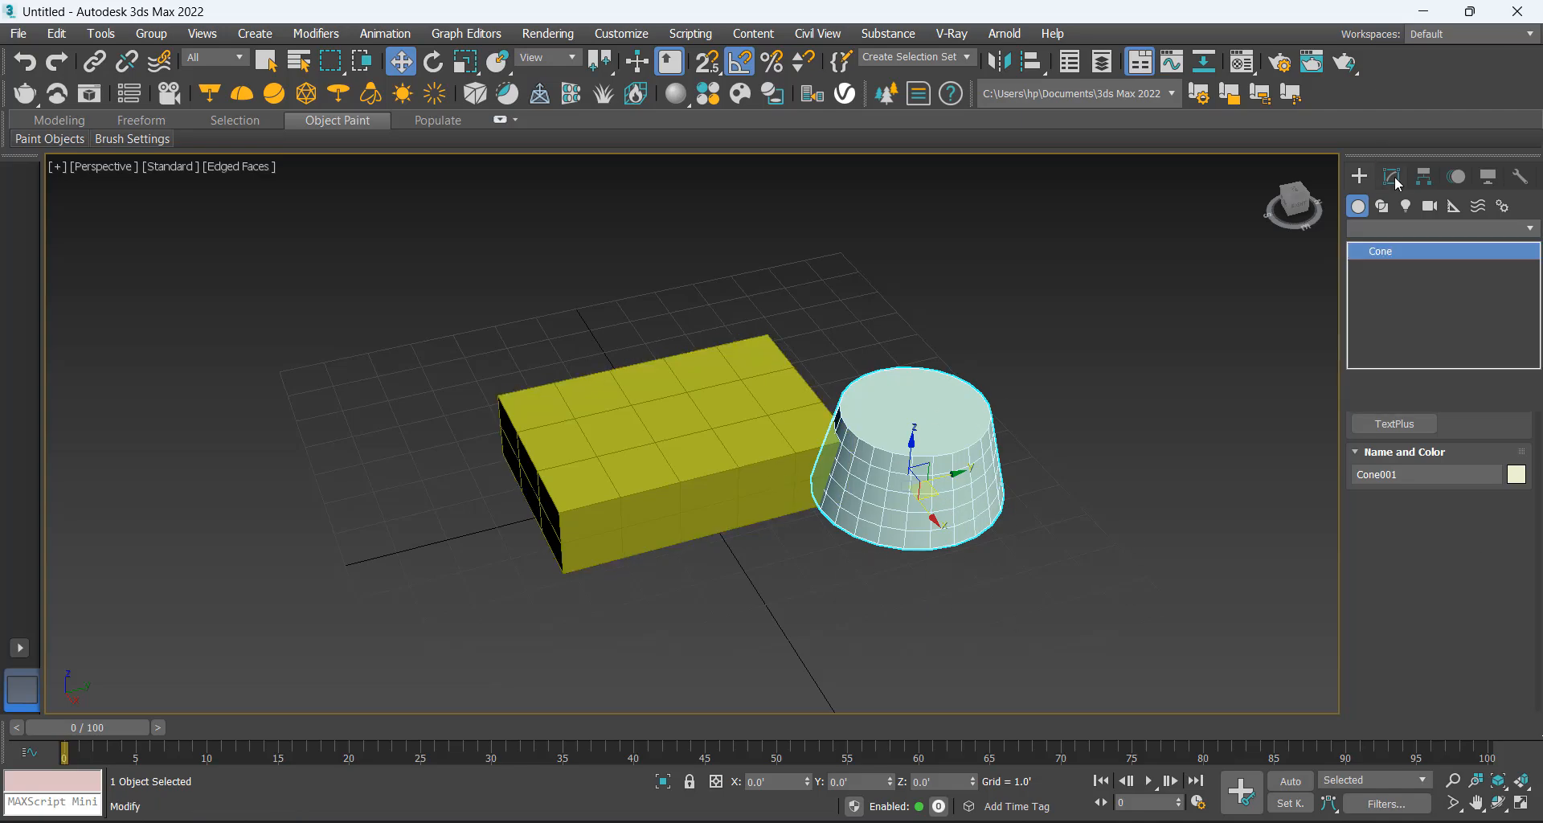
{"action": "left_click", "coordinate": [1489, 462]}
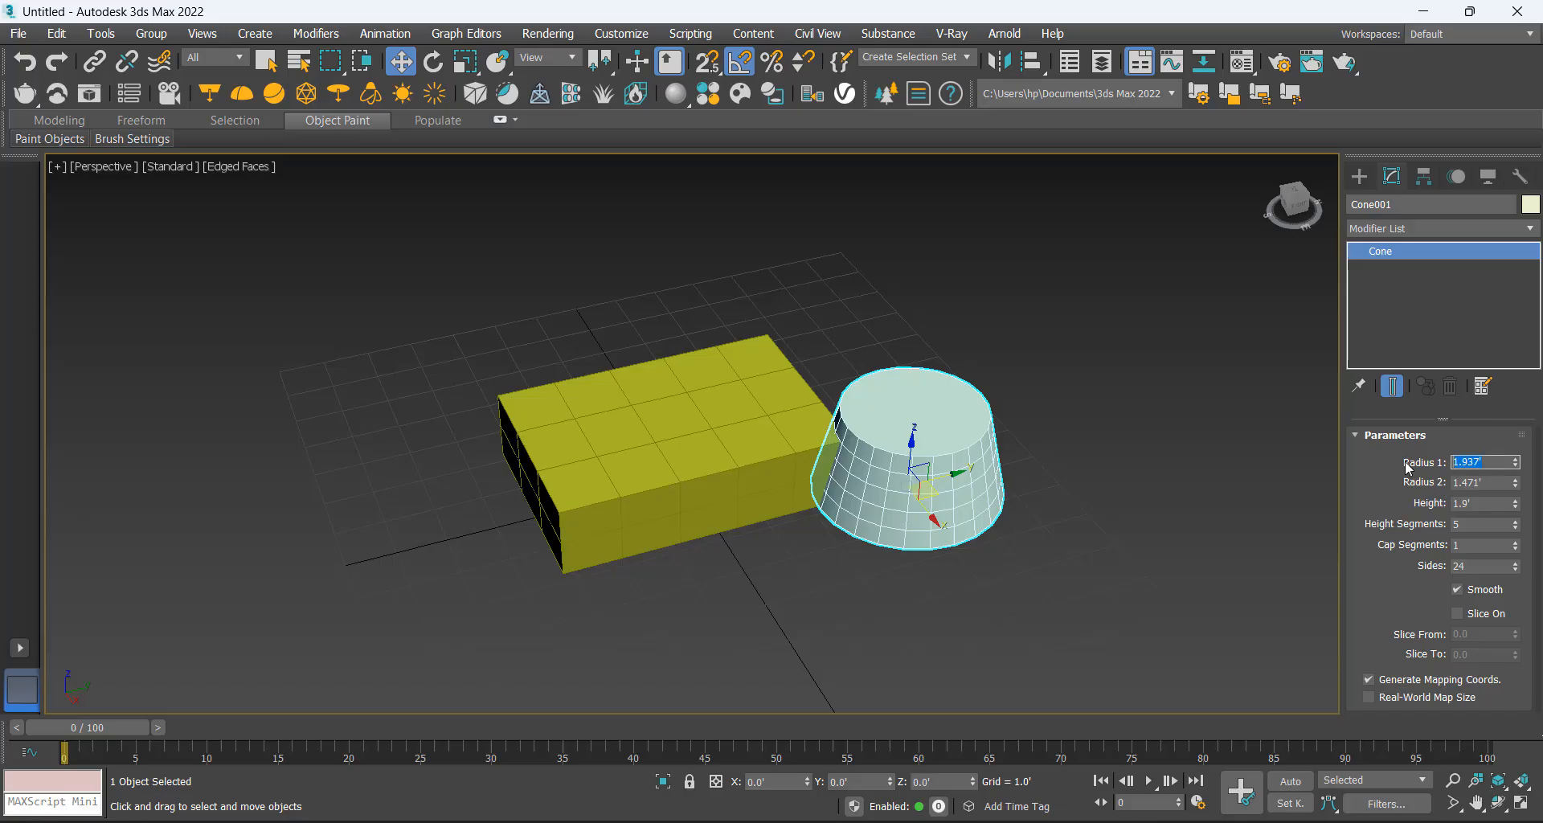
{"action": "key", "text": "Return"}
{"action": "scroll", "coordinate": [872, 513], "scroll_direction": "down", "scroll_amount": 4}
{"action": "left_click_drag", "start_coordinate": [901, 506], "coordinate": [1114, 452]}
{"action": "scroll", "coordinate": [1145, 484], "scroll_direction": "up", "scroll_amount": 2}
{"action": "scroll", "coordinate": [1145, 484], "scroll_direction": "up", "scroll_amount": 2}
Set the cone's Radius 2 to 3' and its height to 5'.
{"action": "left_click", "coordinate": [1484, 481]}
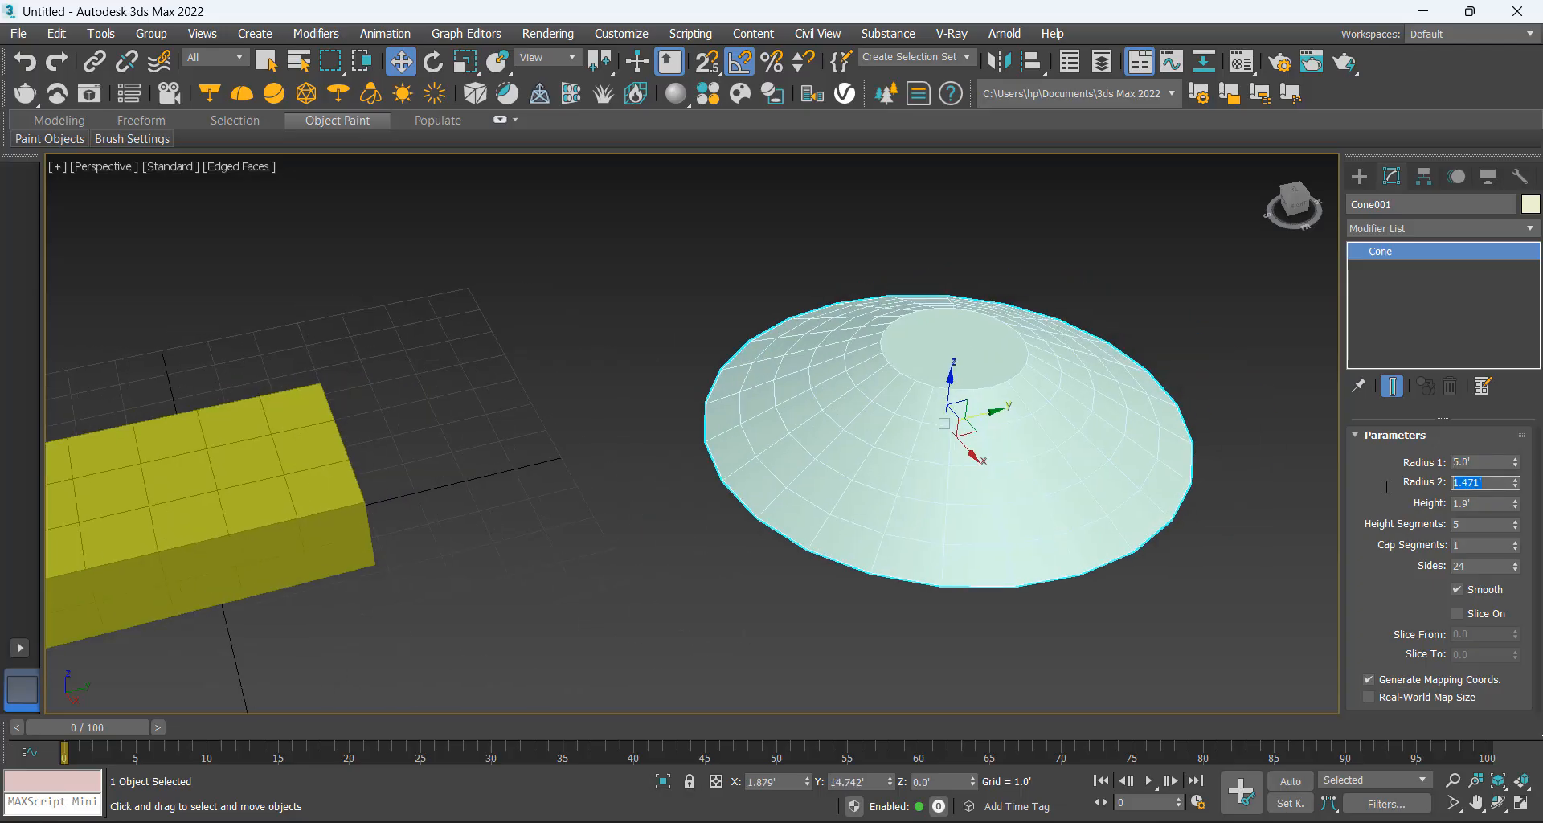
{"action": "type", "text": "3"}
{"action": "key", "text": "Return"}
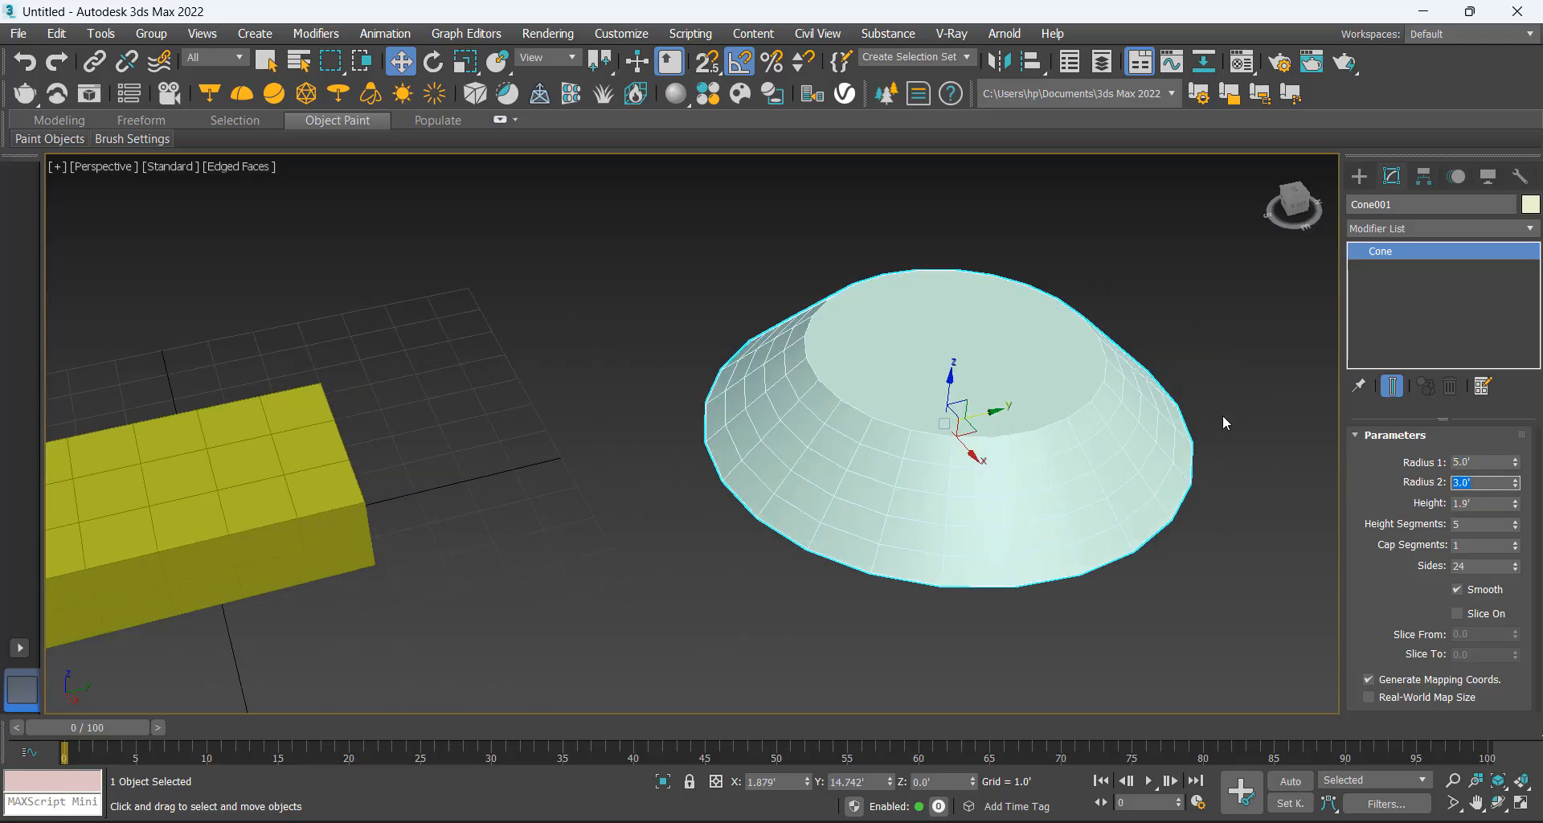
{"action": "middle_click_drag", "start_coordinate": [1222, 415], "coordinate": [1163, 437]}
{"action": "middle_click_drag", "start_coordinate": [789, 580], "coordinate": [937, 440], "text": "alt"}
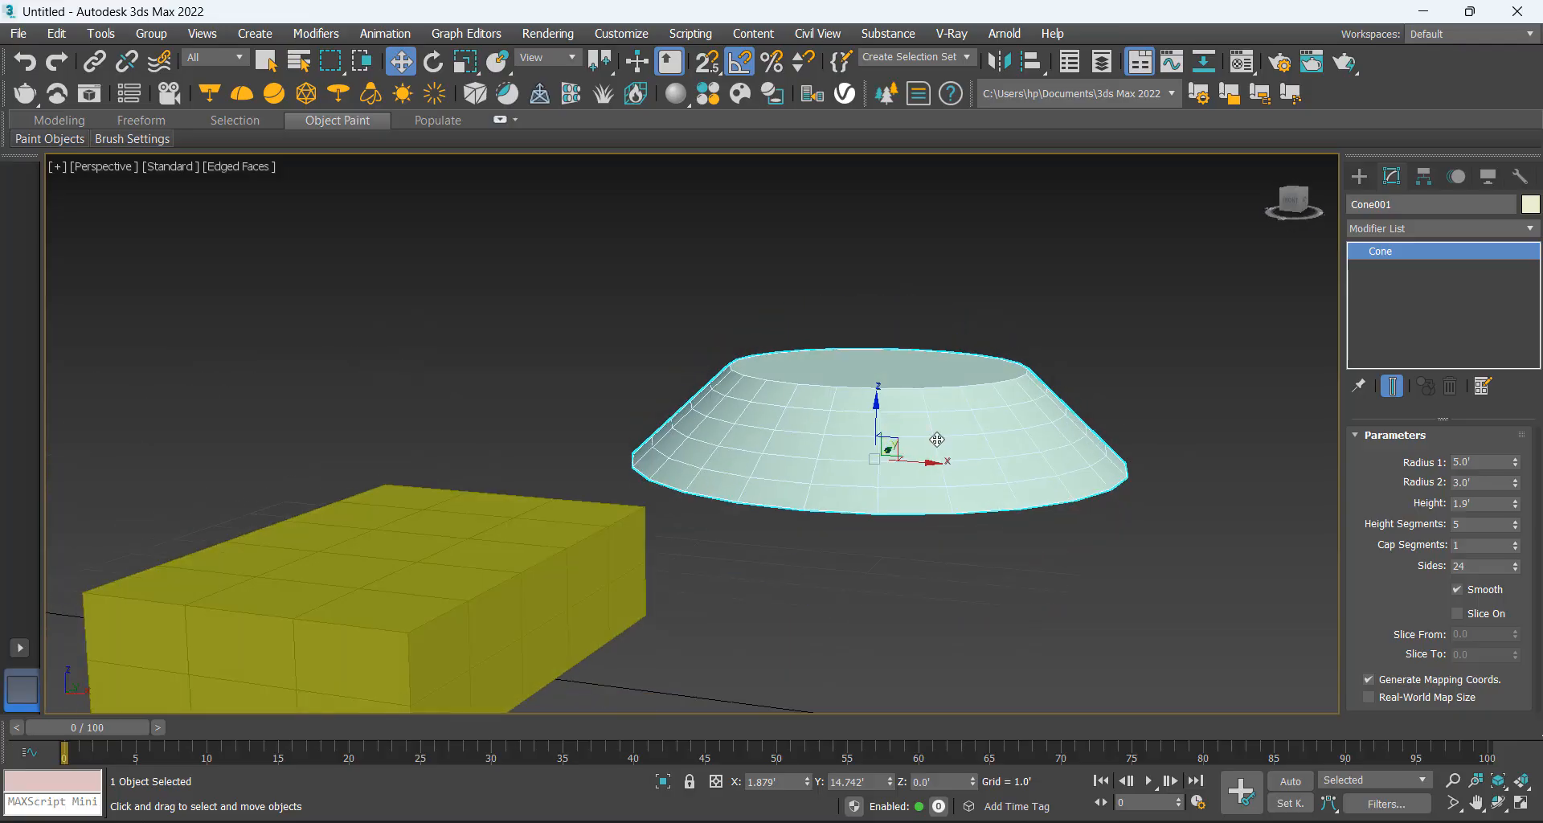
{"action": "middle_click_drag", "start_coordinate": [954, 520], "coordinate": [916, 524], "text": "alt"}
{"action": "left_click", "coordinate": [1478, 502]}
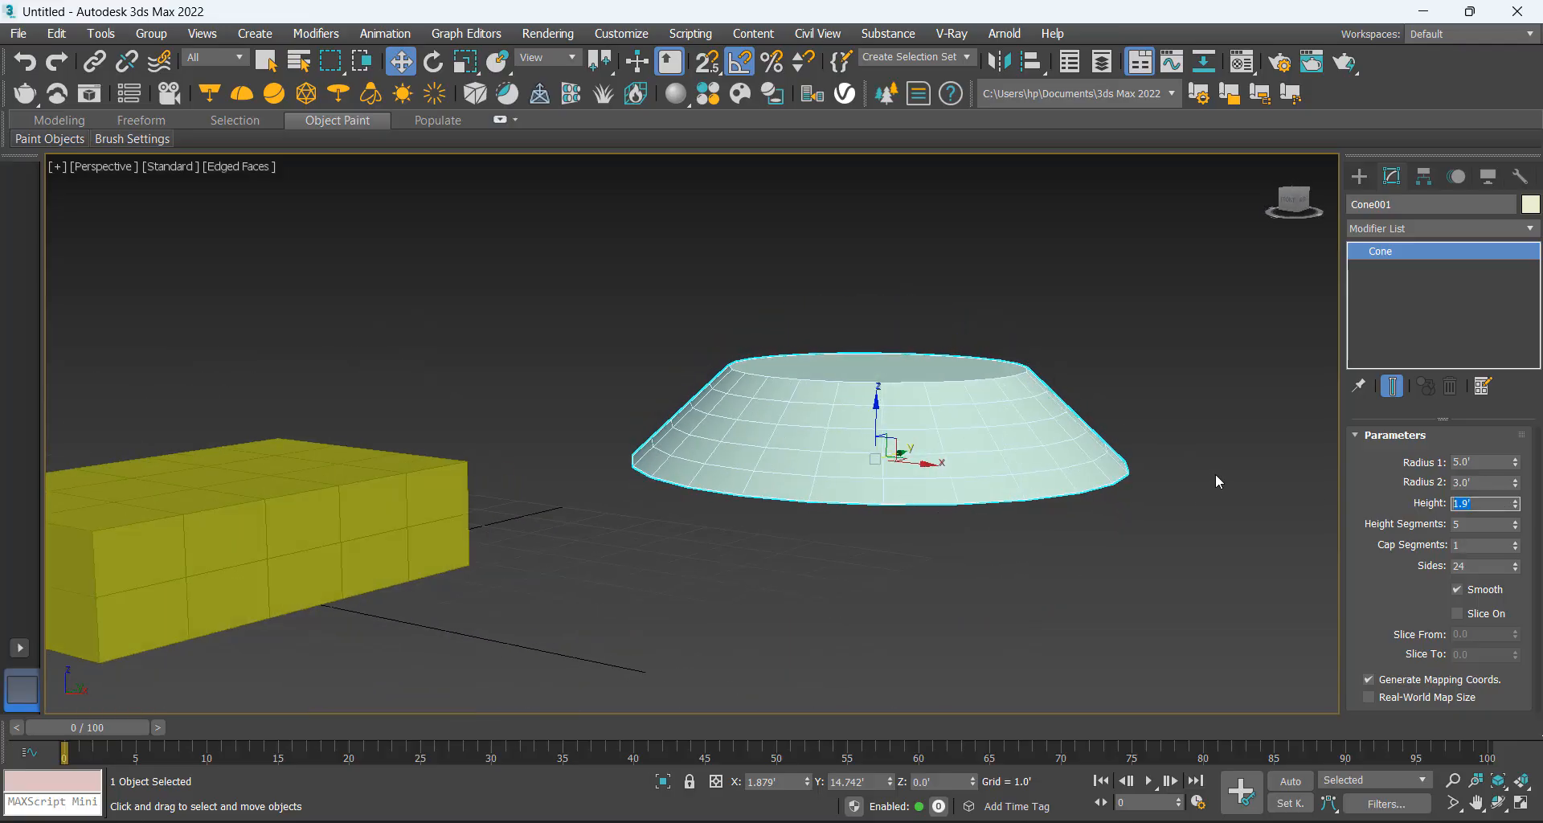
{"action": "type", "text": "5"}
{"action": "key", "text": "Return"}
Reduce the cone's height segments to 1, re-enter its height as 5', and deselect it.
{"action": "middle_click_drag", "start_coordinate": [1218, 471], "coordinate": [1151, 365], "text": "alt"}
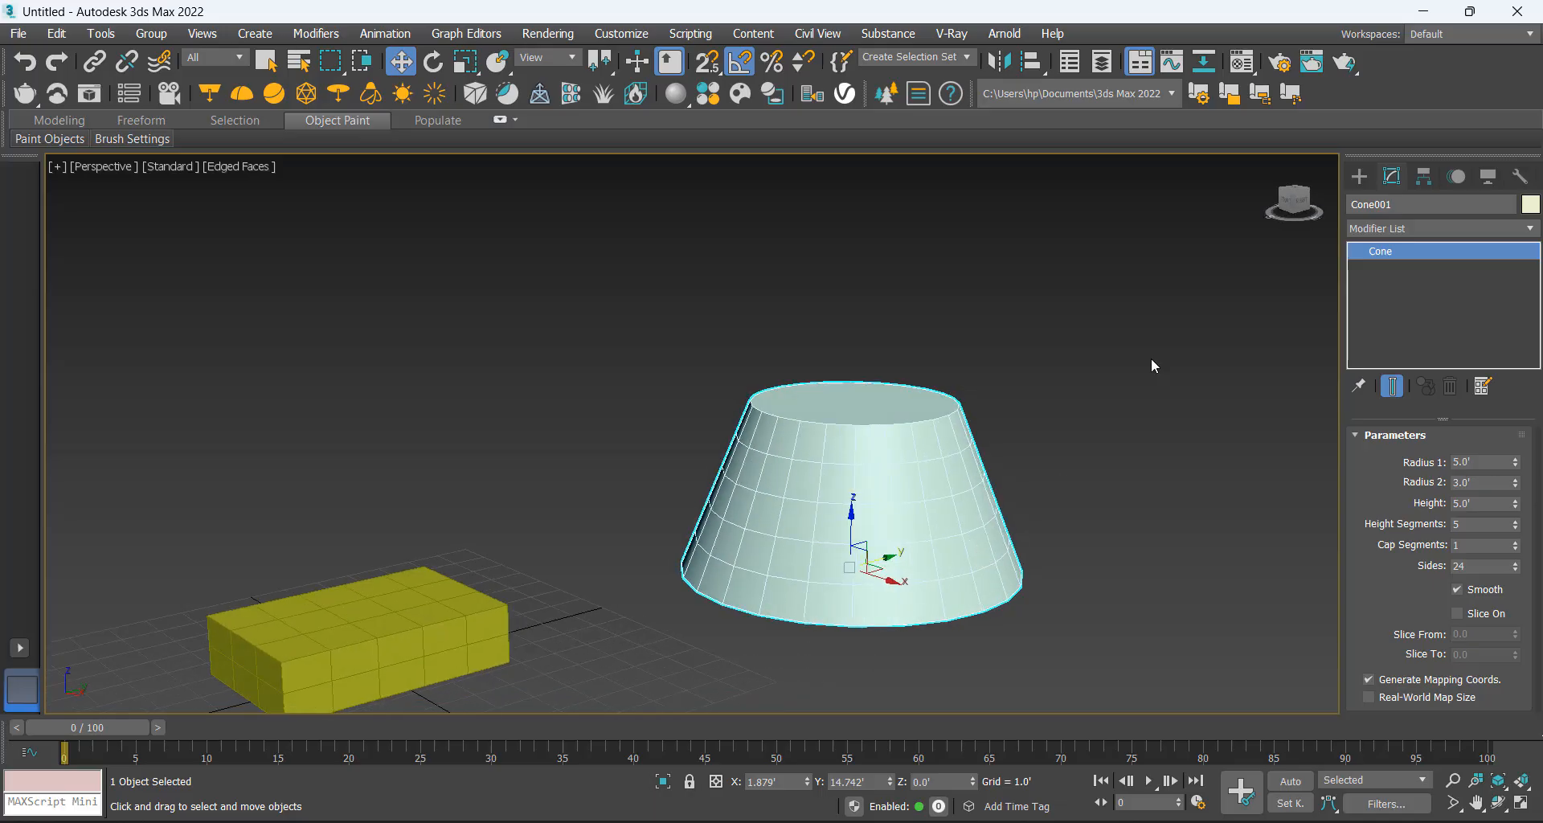
{"action": "left_click_drag", "start_coordinate": [863, 578], "coordinate": [864, 578]}
{"action": "middle_click_drag", "start_coordinate": [1134, 474], "coordinate": [1118, 511], "text": "alt"}
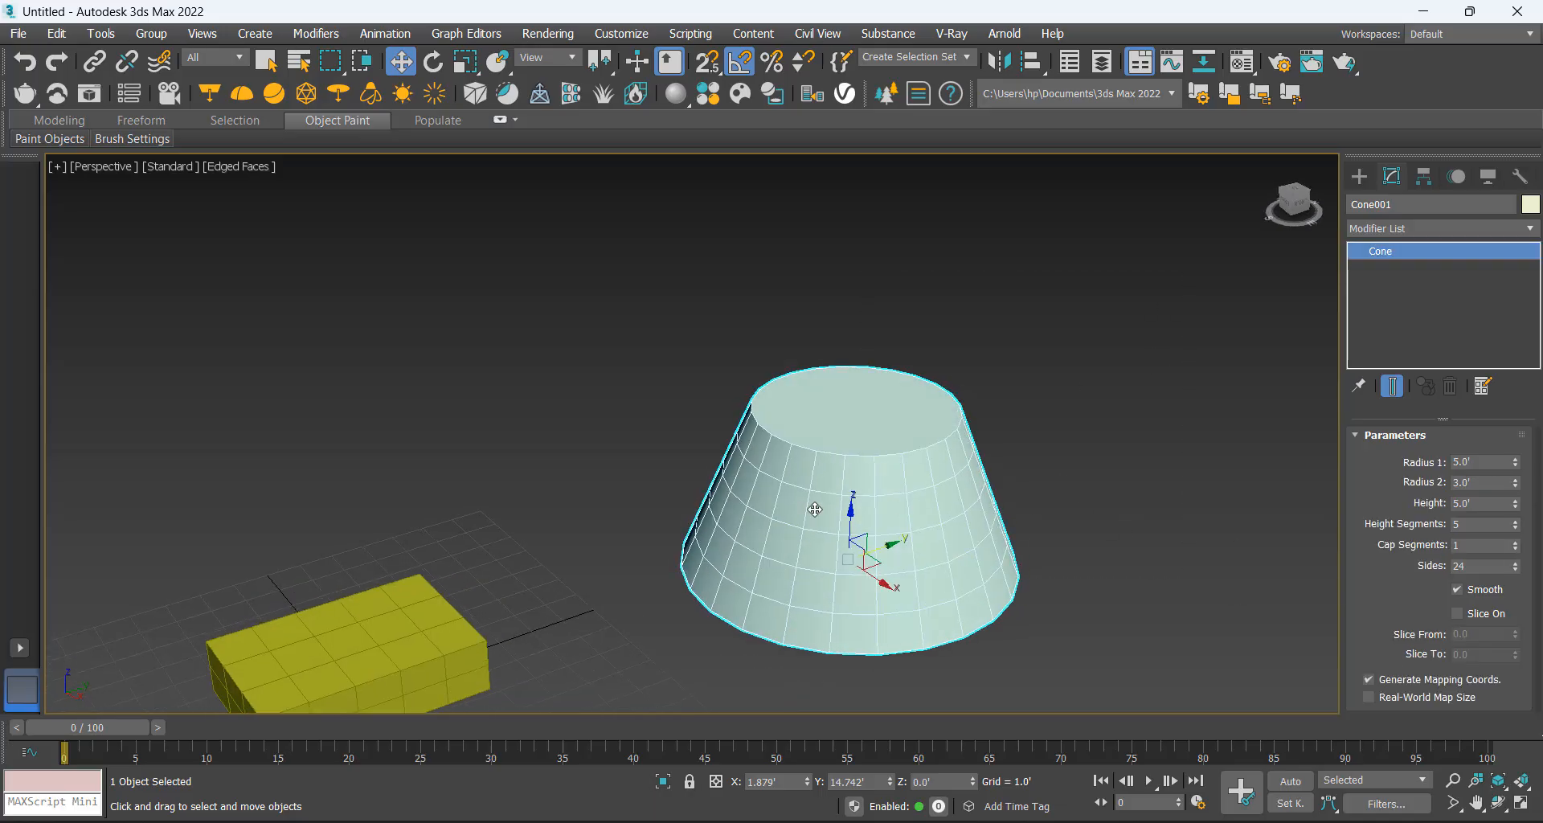
{"action": "mouse_move", "coordinate": [1518, 527]}
{"action": "left_mouse_down"}
{"action": "mouse_move", "coordinate": [1520, 482]}
{"action": "mouse_move", "coordinate": [1515, 562]}
{"action": "mouse_move", "coordinate": [1501, 502]}
{"action": "left_mouse_up"}
{"action": "left_click", "coordinate": [1501, 502]}
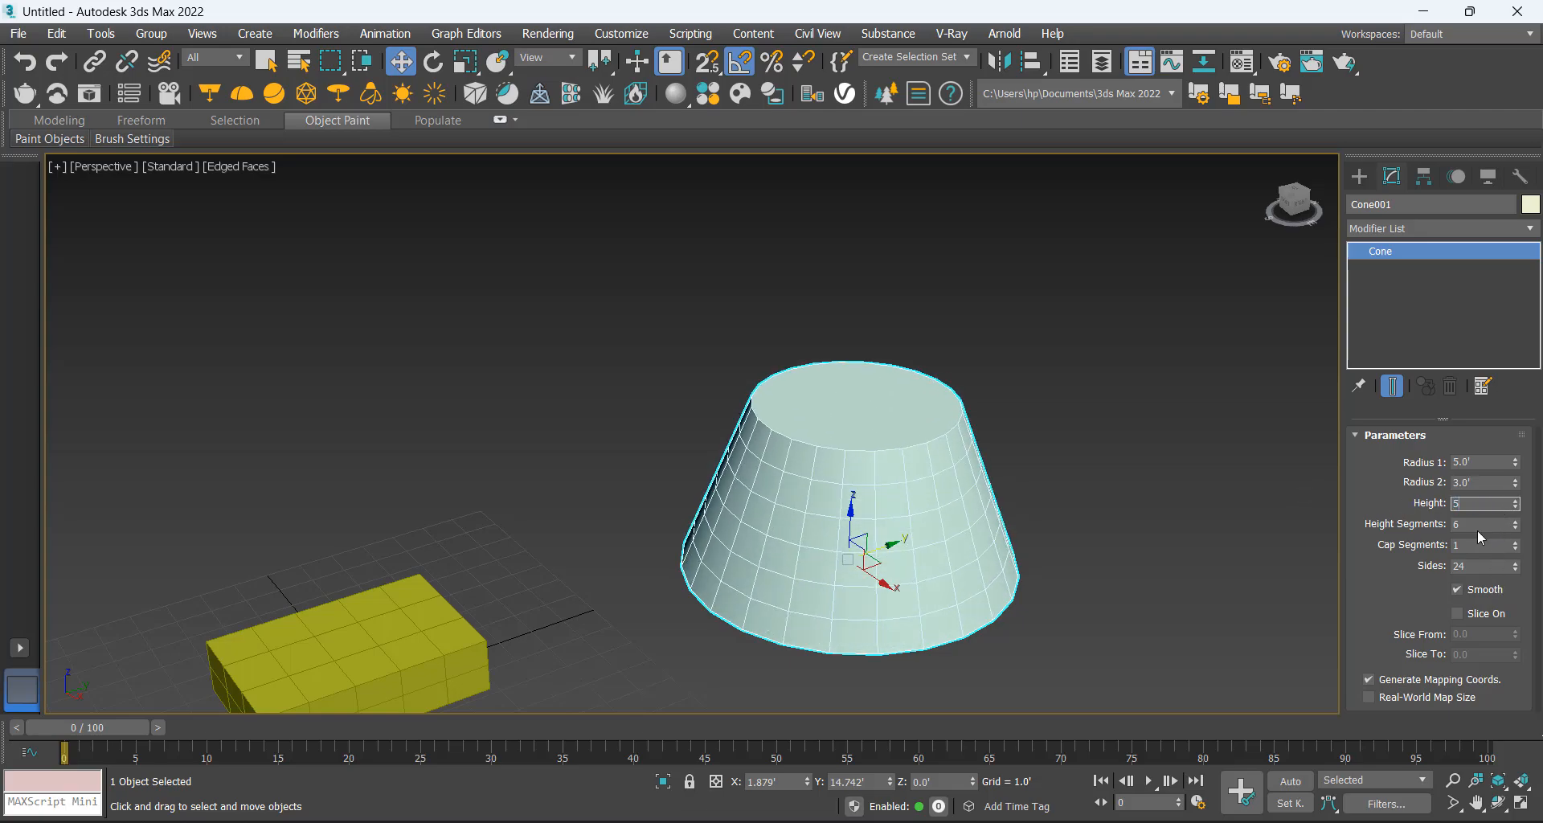
{"action": "key", "text": "Return"}
{"action": "left_click", "coordinate": [1020, 567]}
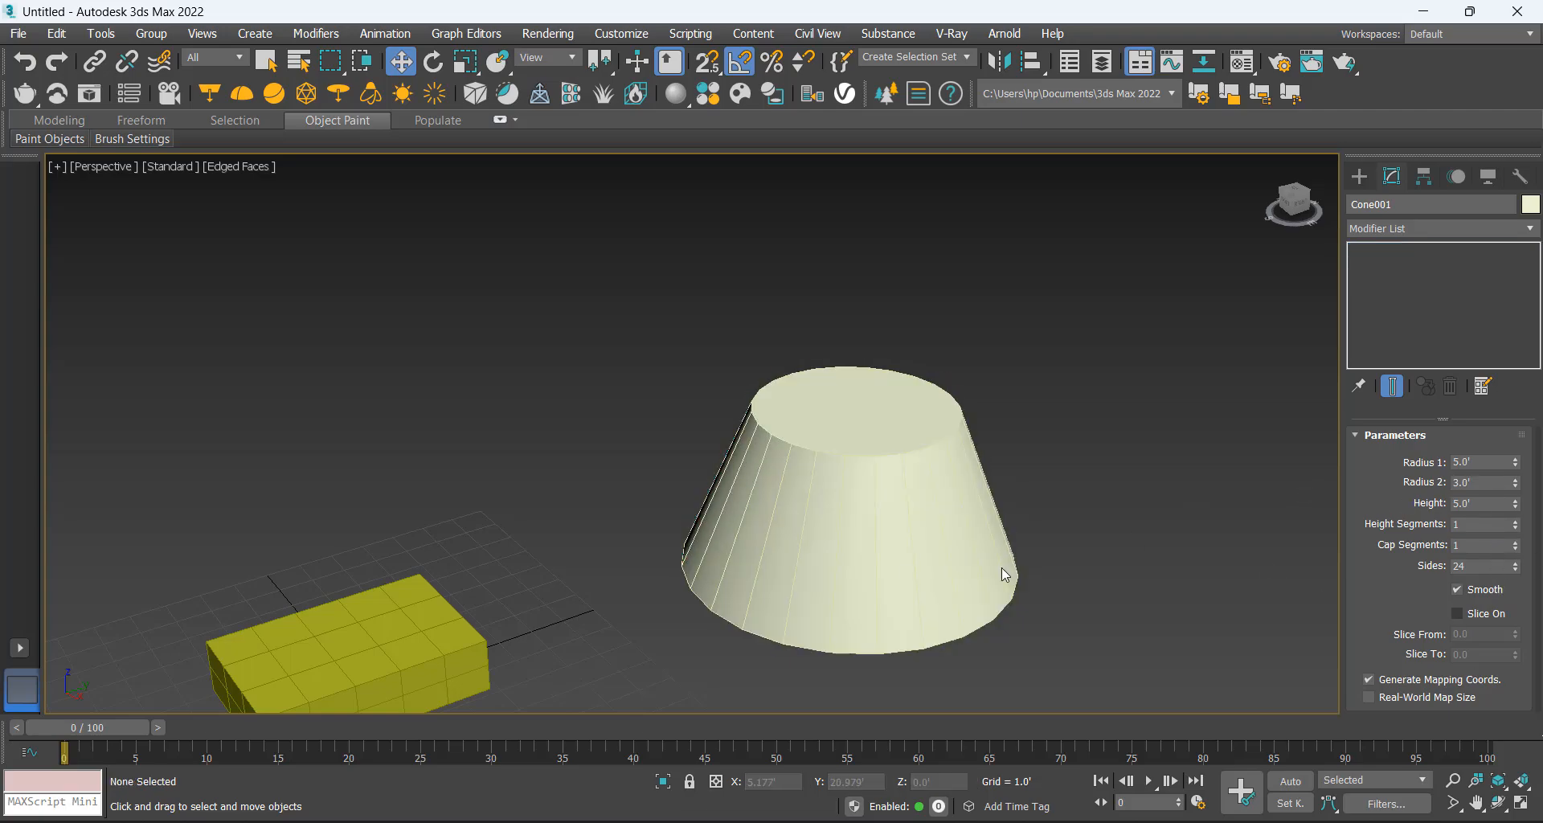
Reselect the cone and set its number of sides to 16.
{"action": "middle_click_drag", "start_coordinate": [916, 585], "coordinate": [983, 637], "text": "alt"}
{"action": "left_click", "coordinate": [731, 452]}
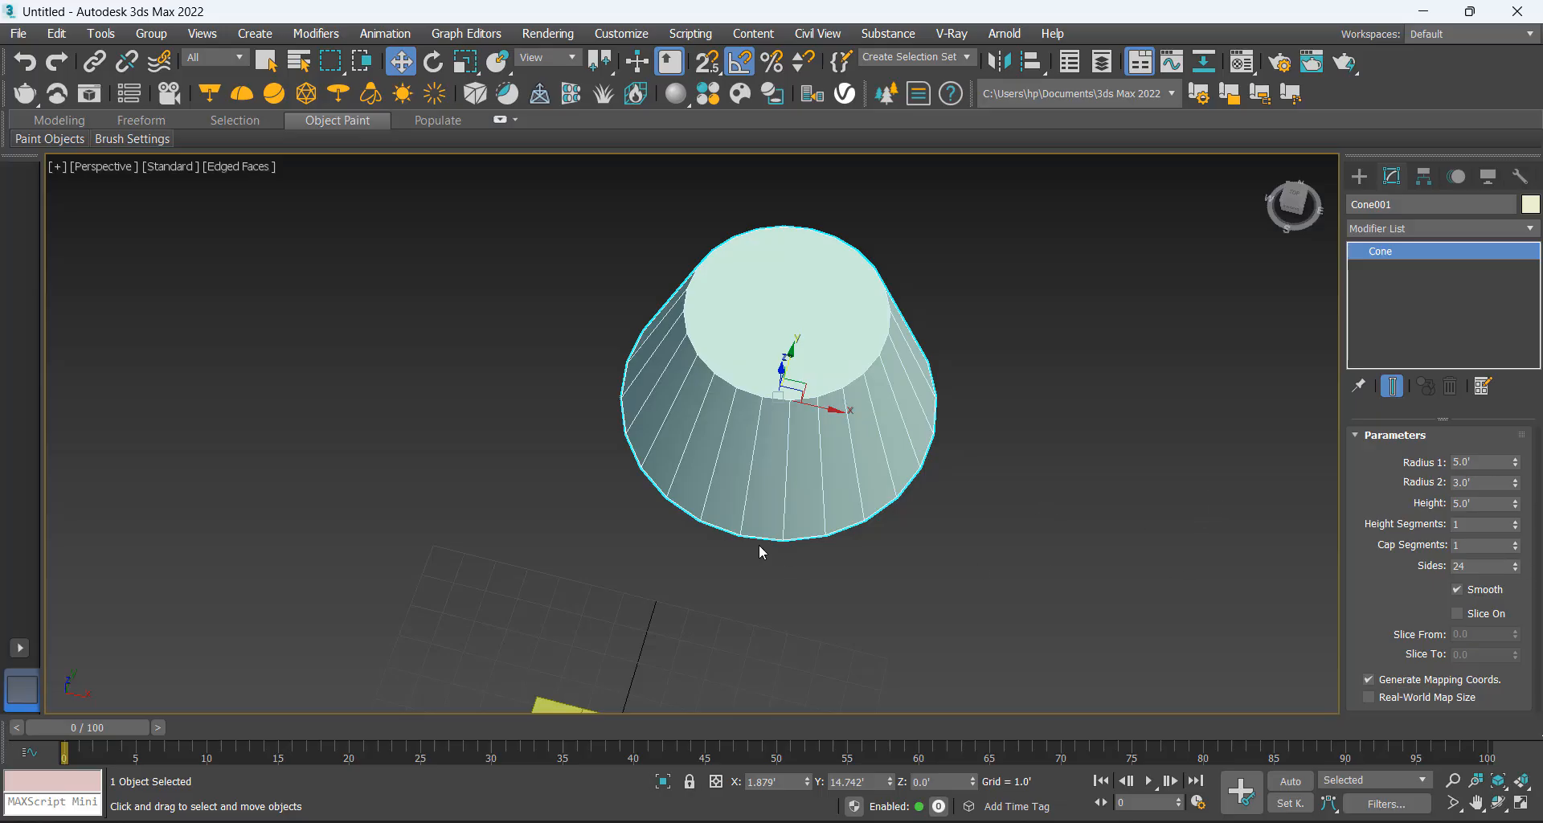
{"action": "left_click_drag", "start_coordinate": [1516, 571], "coordinate": [1531, 597]}
{"action": "type", "text": "16"}
{"action": "key", "text": "Return"}
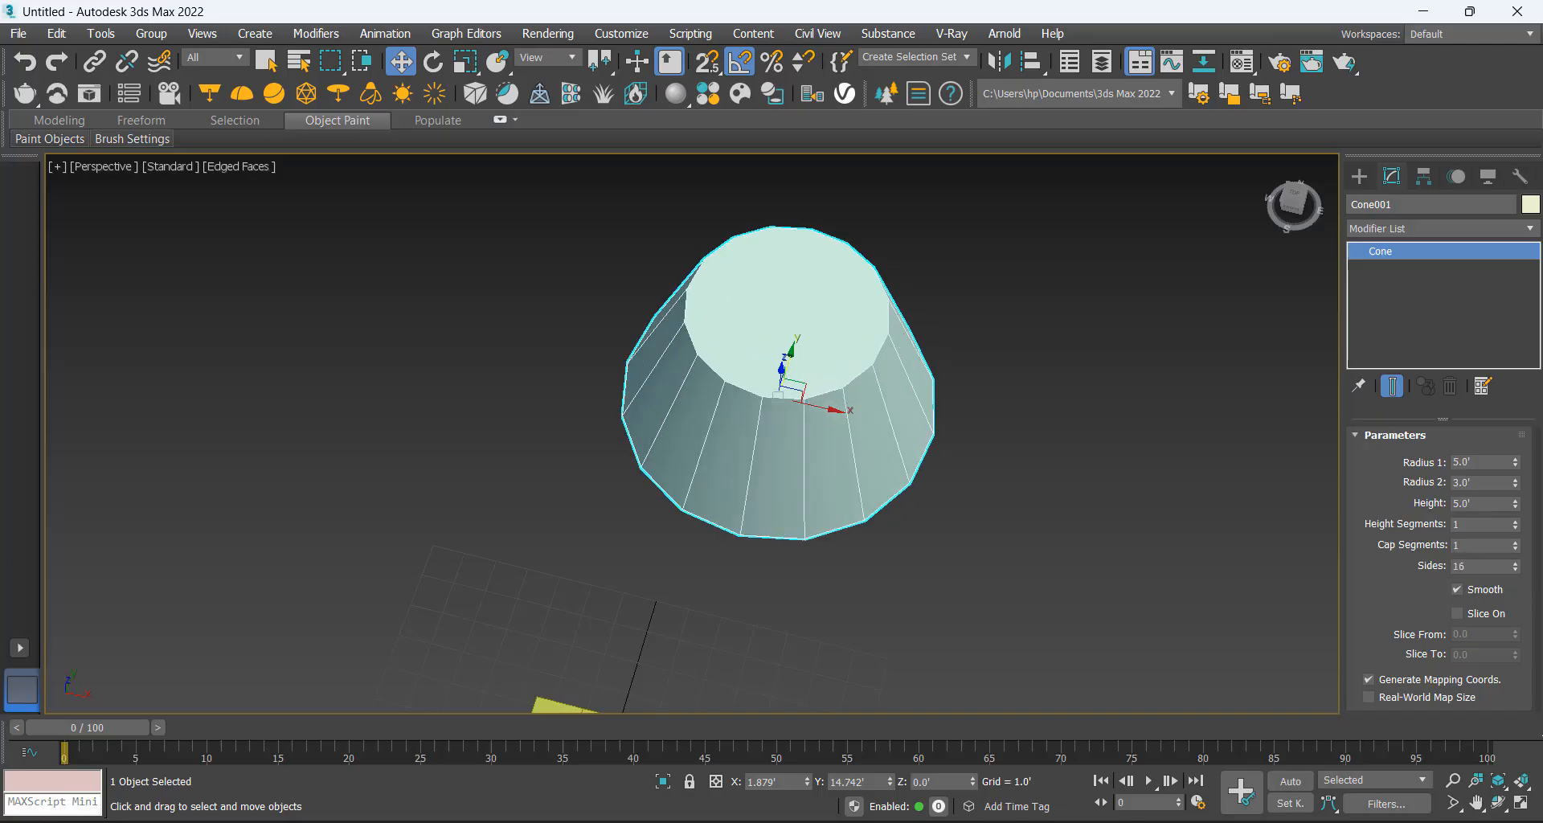
Examine the cone's faceted outline up close, and raise its number of sides to 114.
{"action": "middle_click_drag", "start_coordinate": [211, 375], "coordinate": [861, 562], "text": "alt"}
{"action": "scroll", "coordinate": [852, 569], "scroll_direction": "up", "scroll_amount": 6}
{"action": "scroll", "coordinate": [723, 499], "scroll_direction": "down", "scroll_amount": 3}
{"action": "scroll", "coordinate": [772, 522], "scroll_direction": "down", "scroll_amount": 2}
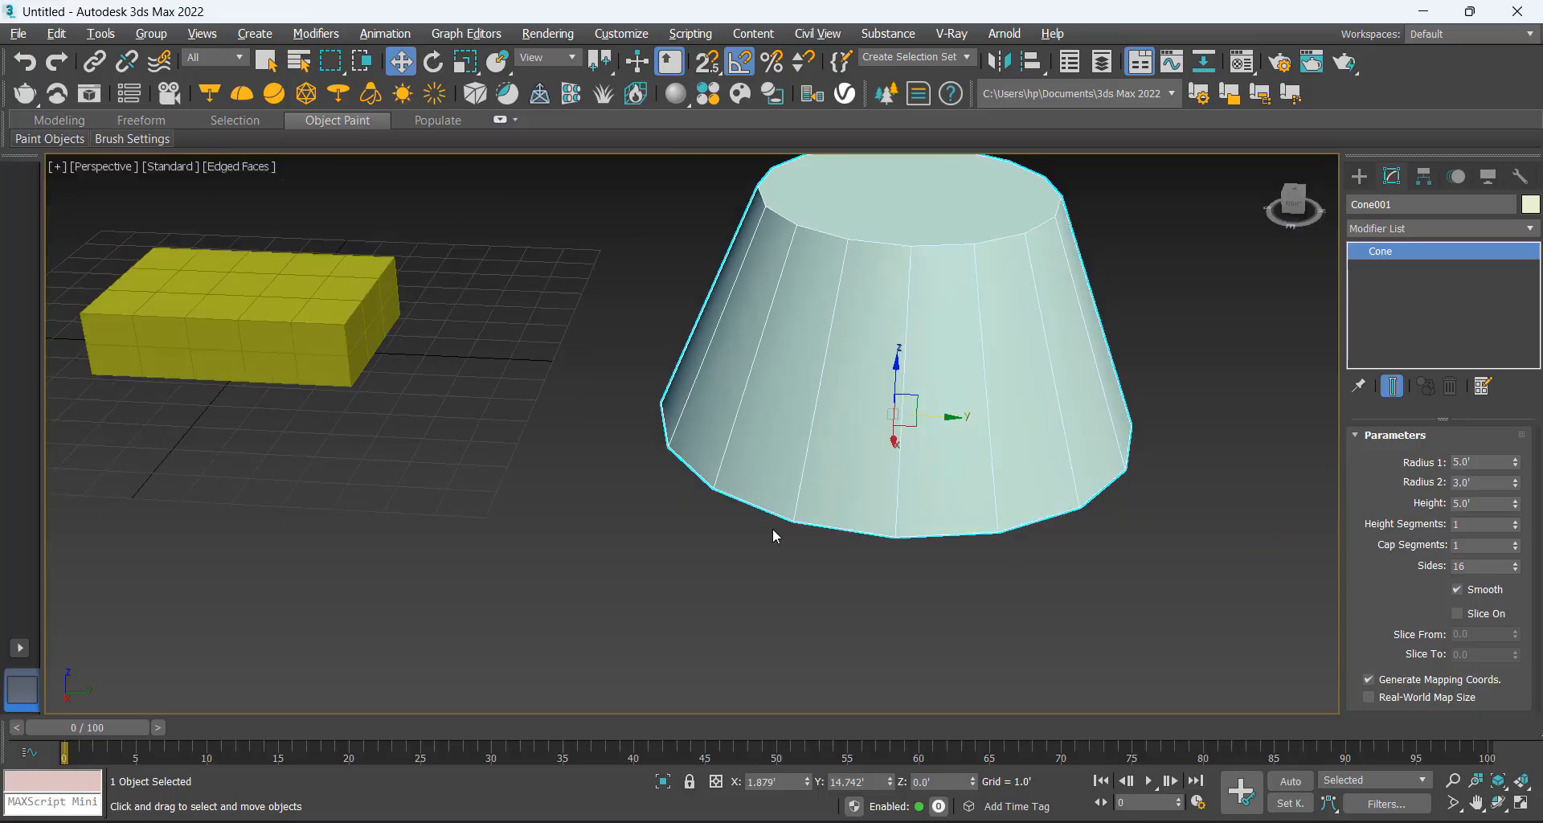
{"action": "middle_click_drag", "start_coordinate": [773, 528], "coordinate": [801, 543], "text": "alt"}
{"action": "middle_click_drag", "start_coordinate": [890, 570], "coordinate": [1024, 593], "text": "alt"}
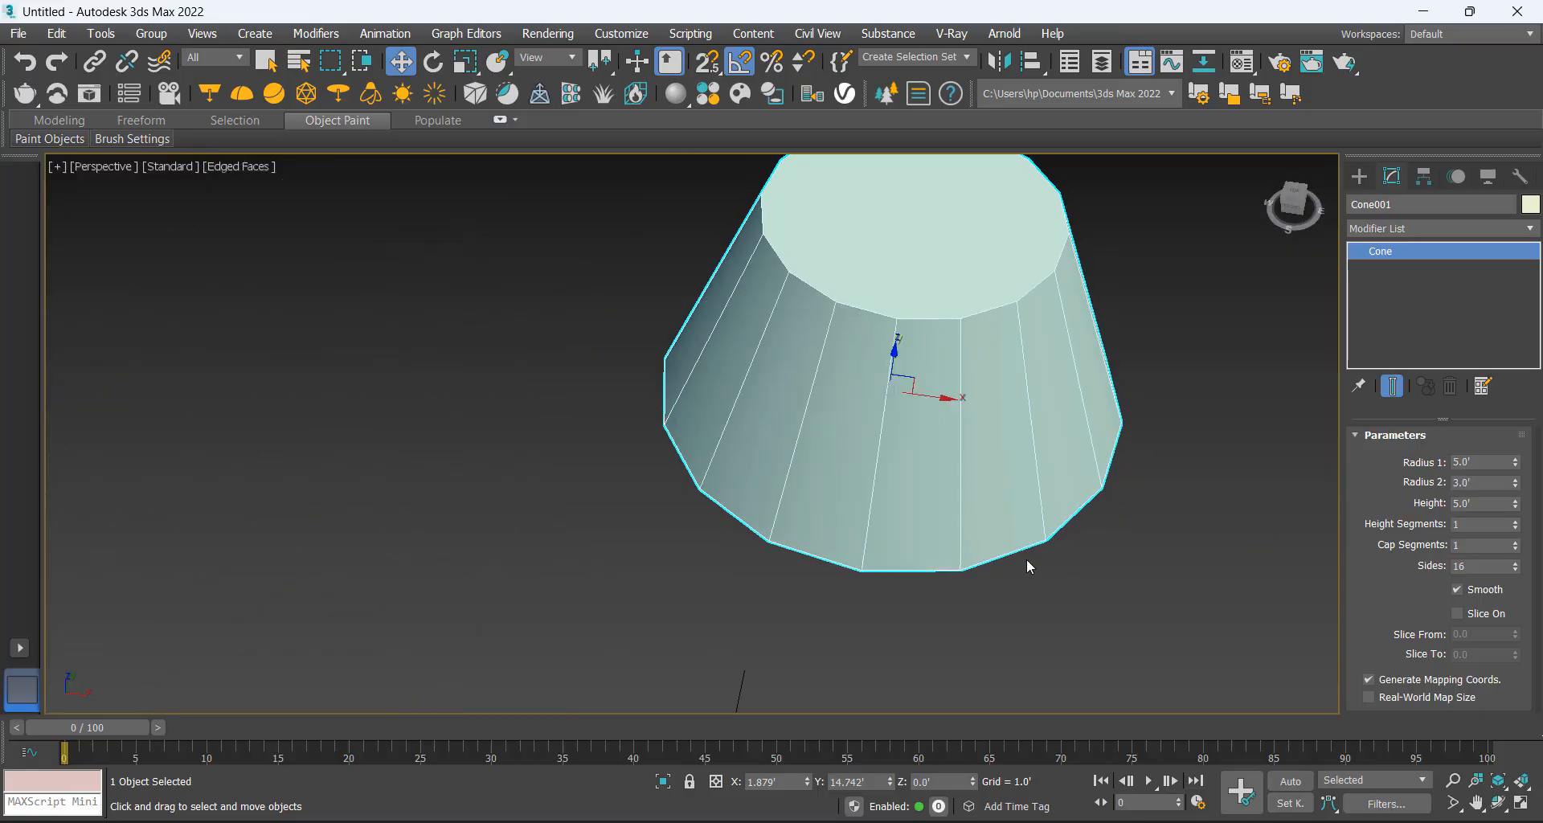
{"action": "middle_click_drag", "start_coordinate": [1056, 565], "coordinate": [989, 620]}
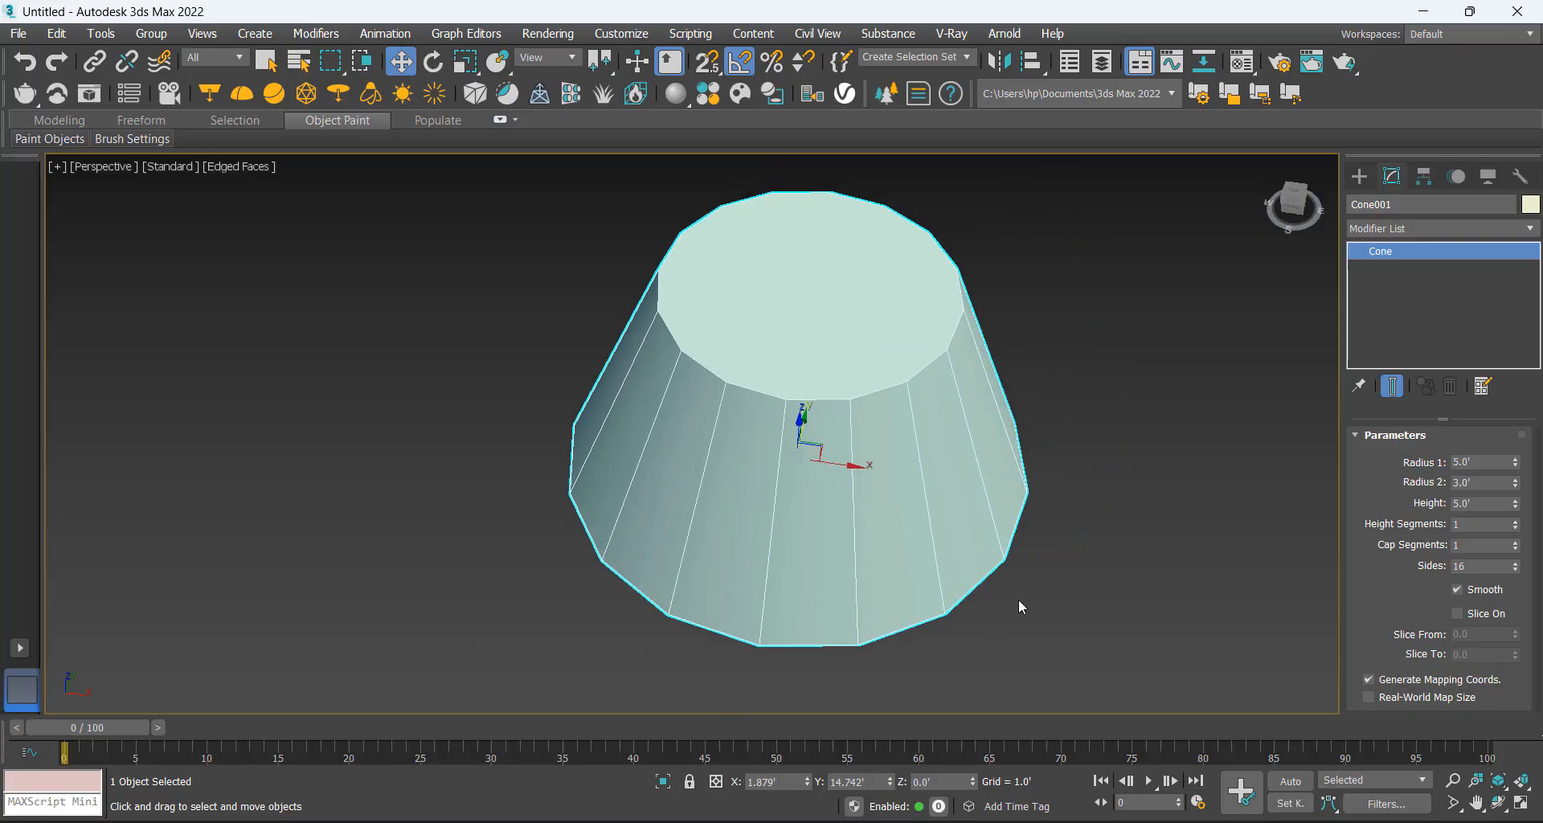
{"action": "left_click_drag", "start_coordinate": [1514, 571], "coordinate": [1533, 488]}
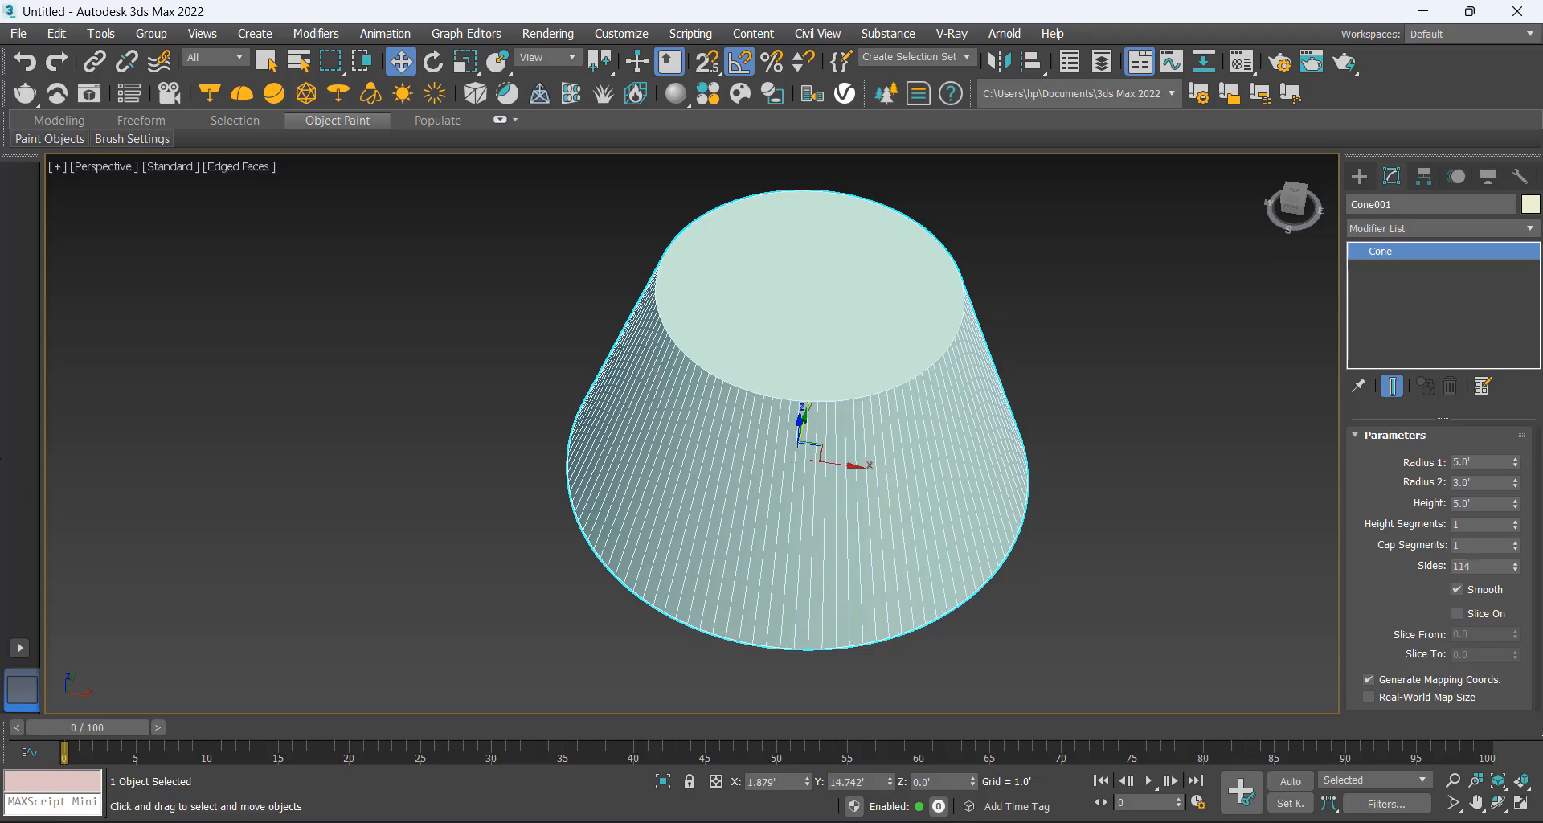
Deselect the cone and turn off the Edged Faces display in the Perspective viewport.
{"action": "left_click", "coordinate": [388, 414]}
{"action": "scroll", "coordinate": [757, 472], "scroll_direction": "down", "scroll_amount": 3}
{"action": "middle_click_drag", "start_coordinate": [758, 472], "coordinate": [729, 433], "text": "alt"}
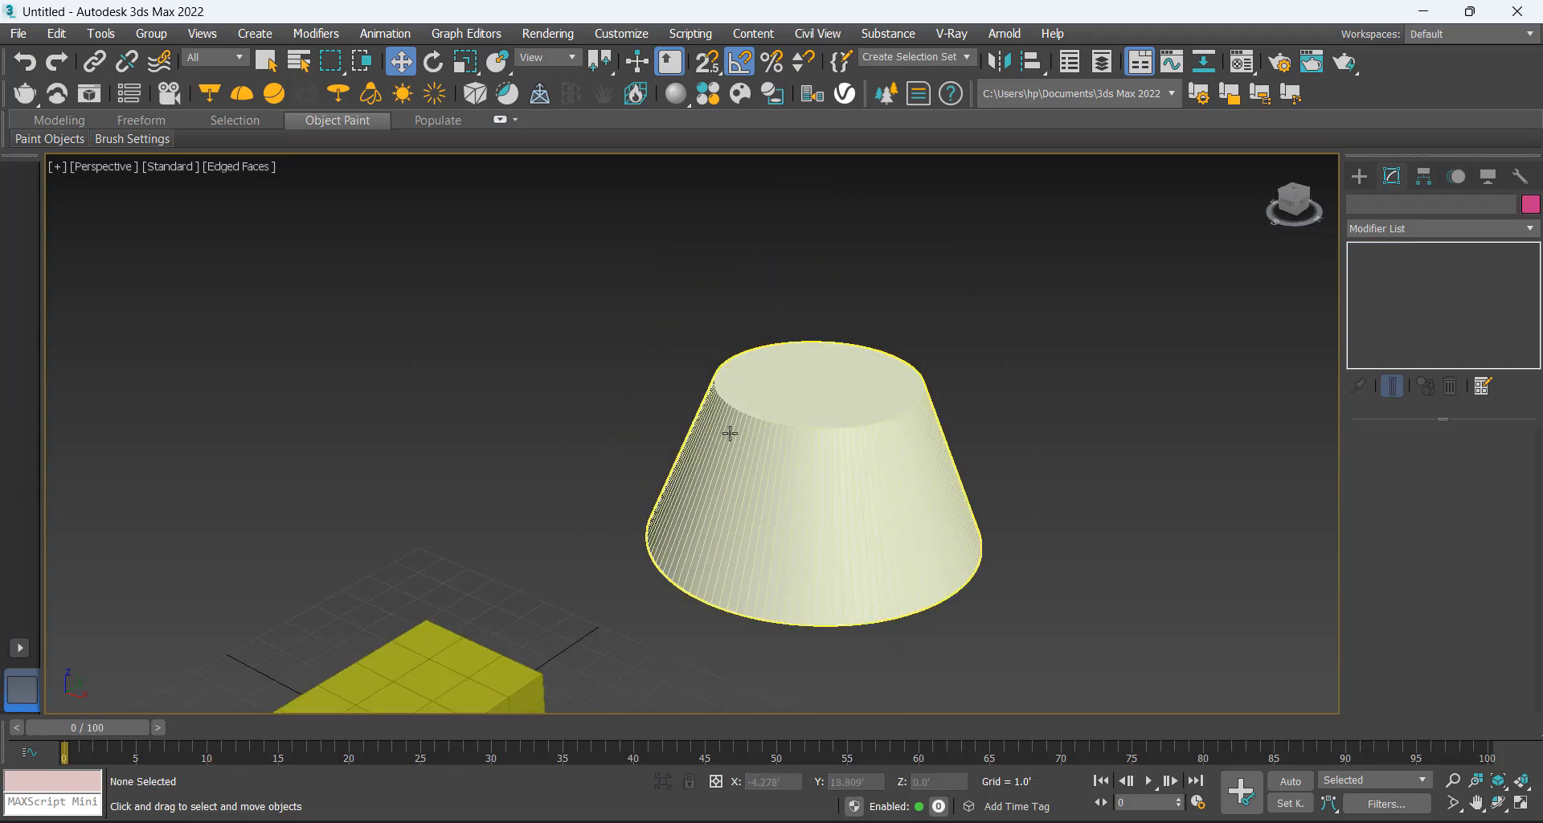
{"action": "key", "text": "F4"}
{"action": "middle_click_drag", "start_coordinate": [1063, 491], "coordinate": [865, 510], "text": "alt"}
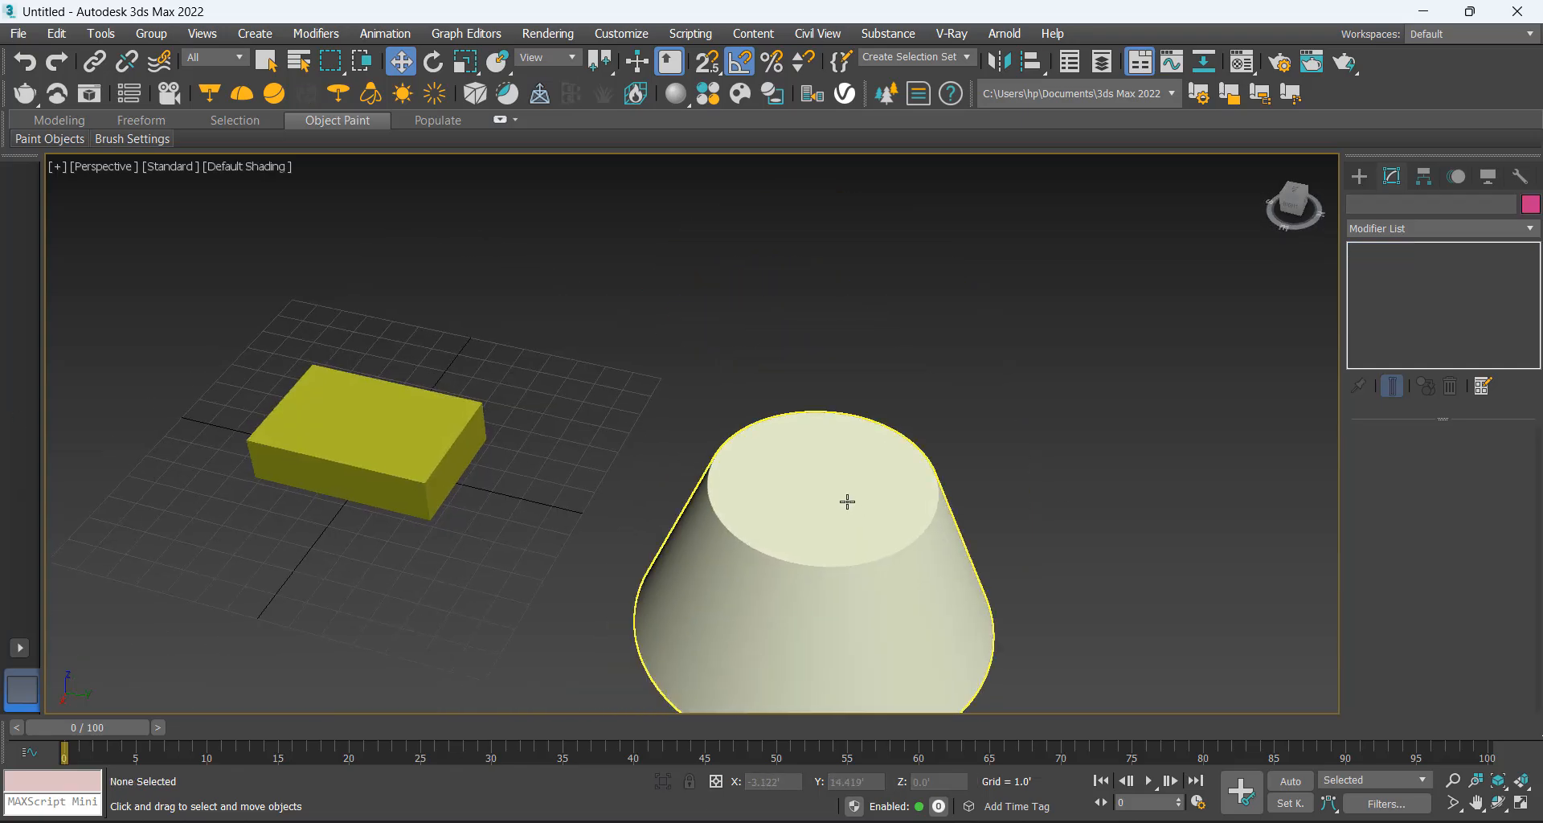
Select the cone again and reduce its number of sides to 61.
{"action": "left_click", "coordinate": [846, 504]}
{"action": "middle_click_drag", "start_coordinate": [909, 559], "coordinate": [916, 489]}
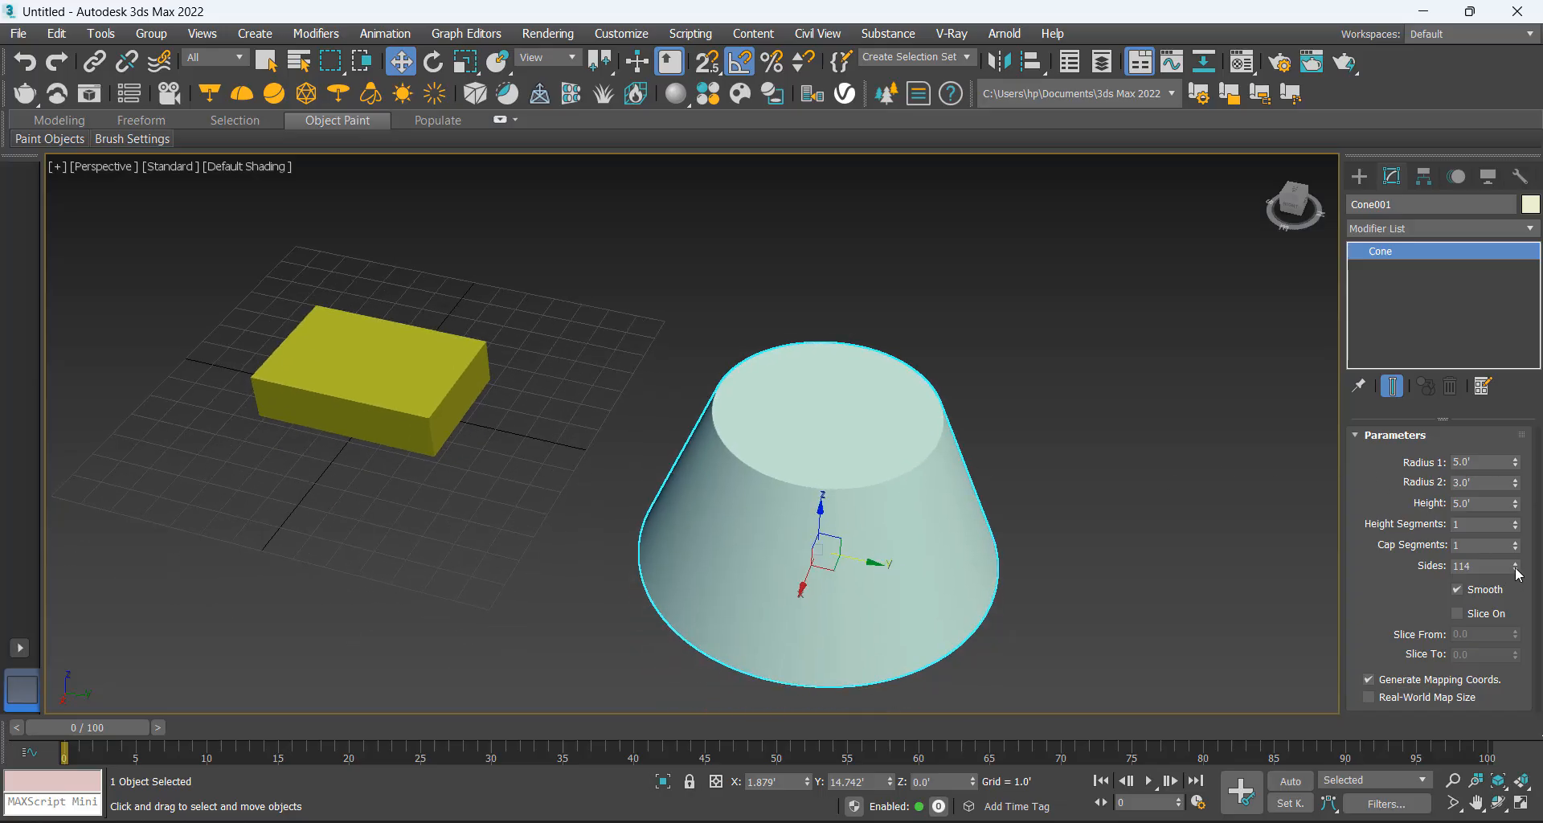
{"action": "left_click_drag", "start_coordinate": [1515, 568], "coordinate": [1515, 619]}
Toggle isolation of the cone, and examine the smoothness of its shaded surface up close and beside the box.
{"action": "key", "text": "alt+q"}
{"action": "left_click", "coordinate": [1065, 592]}
{"action": "key", "text": "alt+q"}
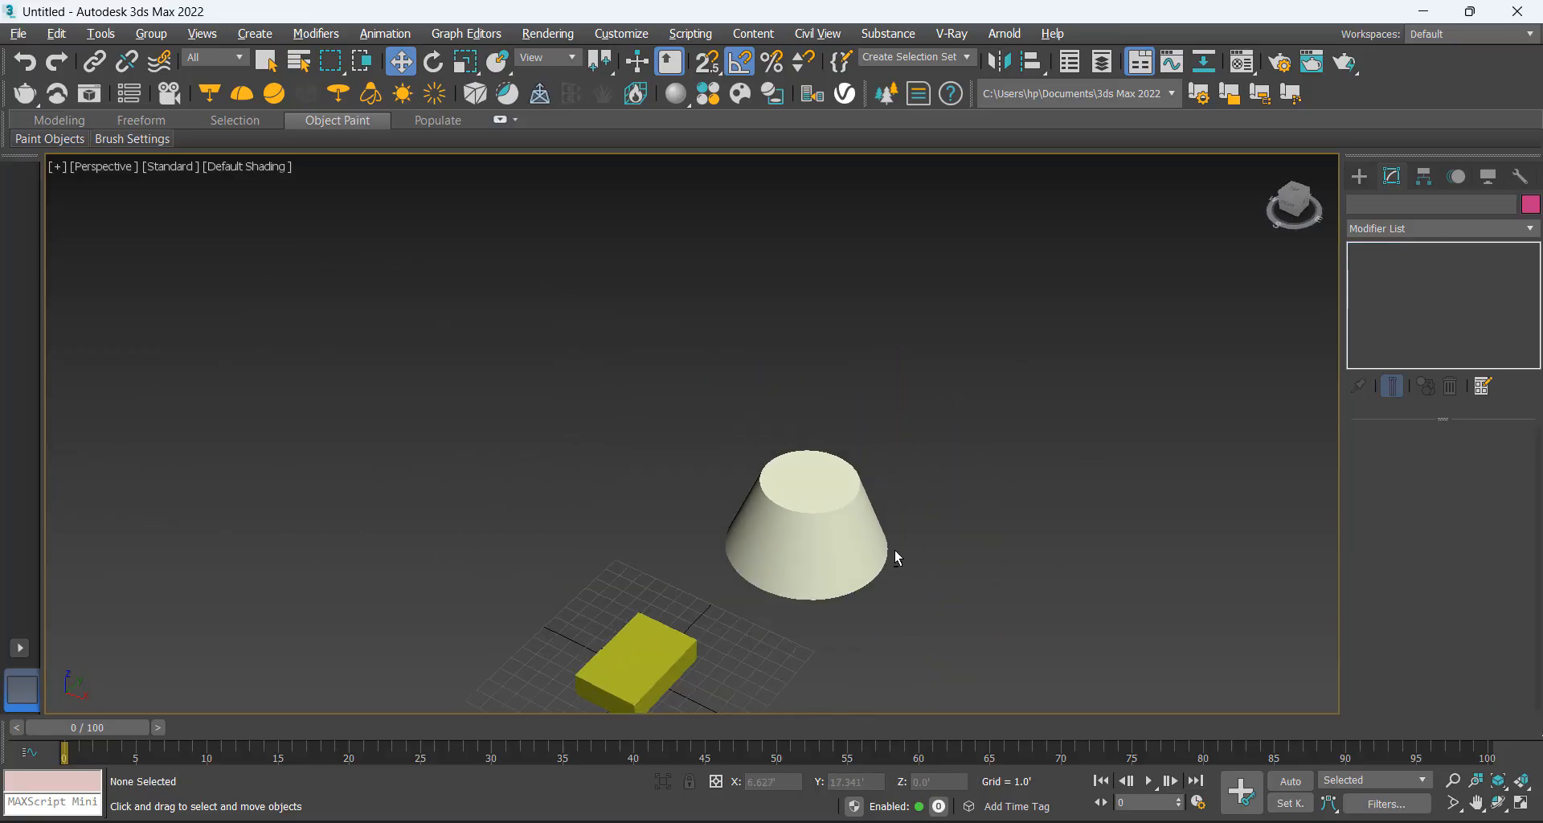
{"action": "left_click", "coordinate": [834, 544]}
{"action": "key", "text": "z"}
{"action": "middle_click_drag", "start_coordinate": [832, 572], "coordinate": [764, 529], "text": "alt"}
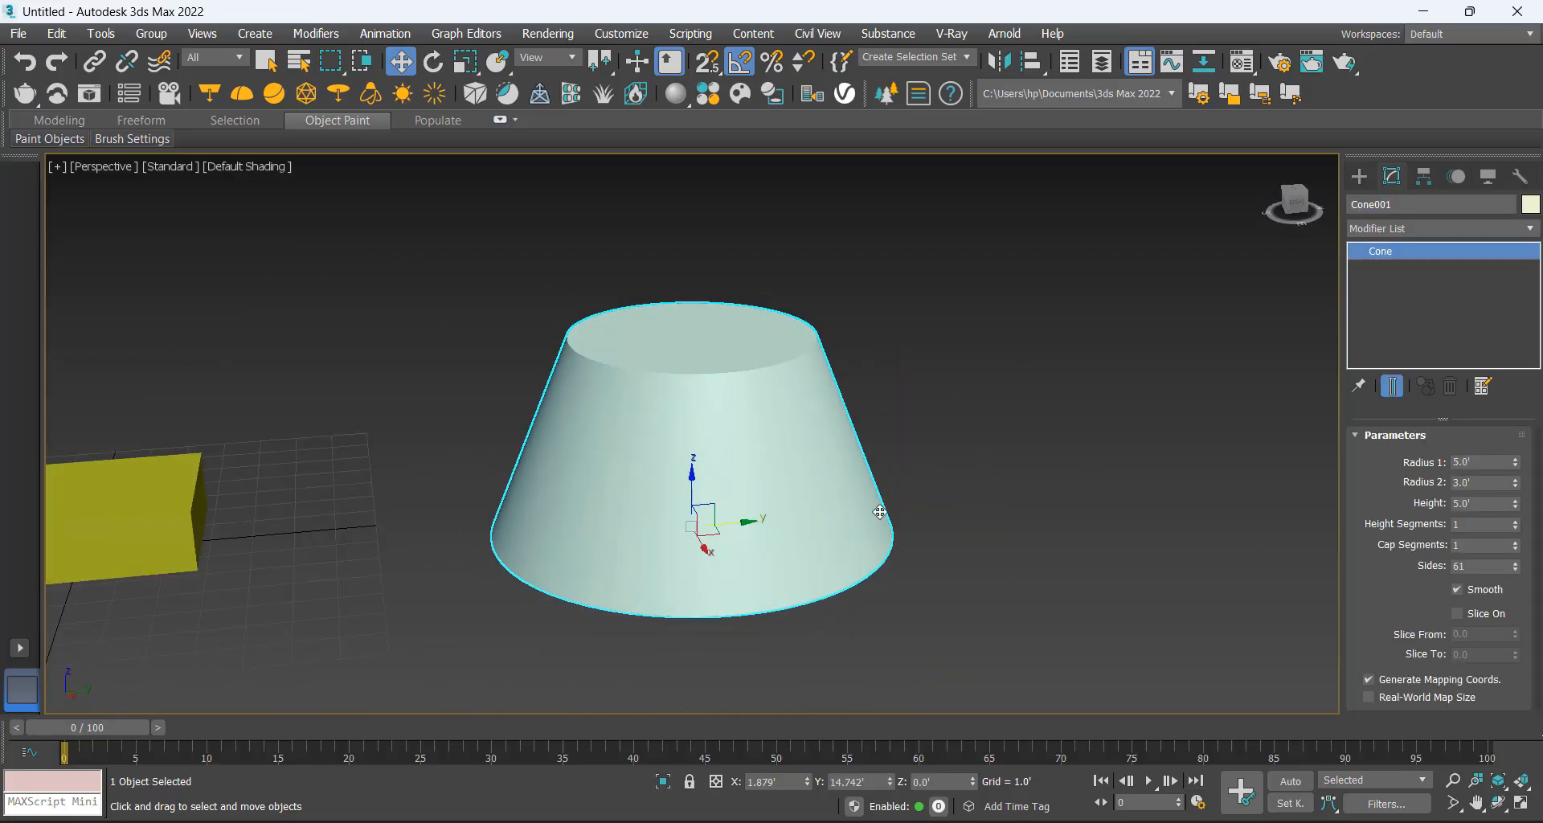
{"action": "scroll", "coordinate": [1177, 495], "scroll_direction": "down", "scroll_amount": 3}
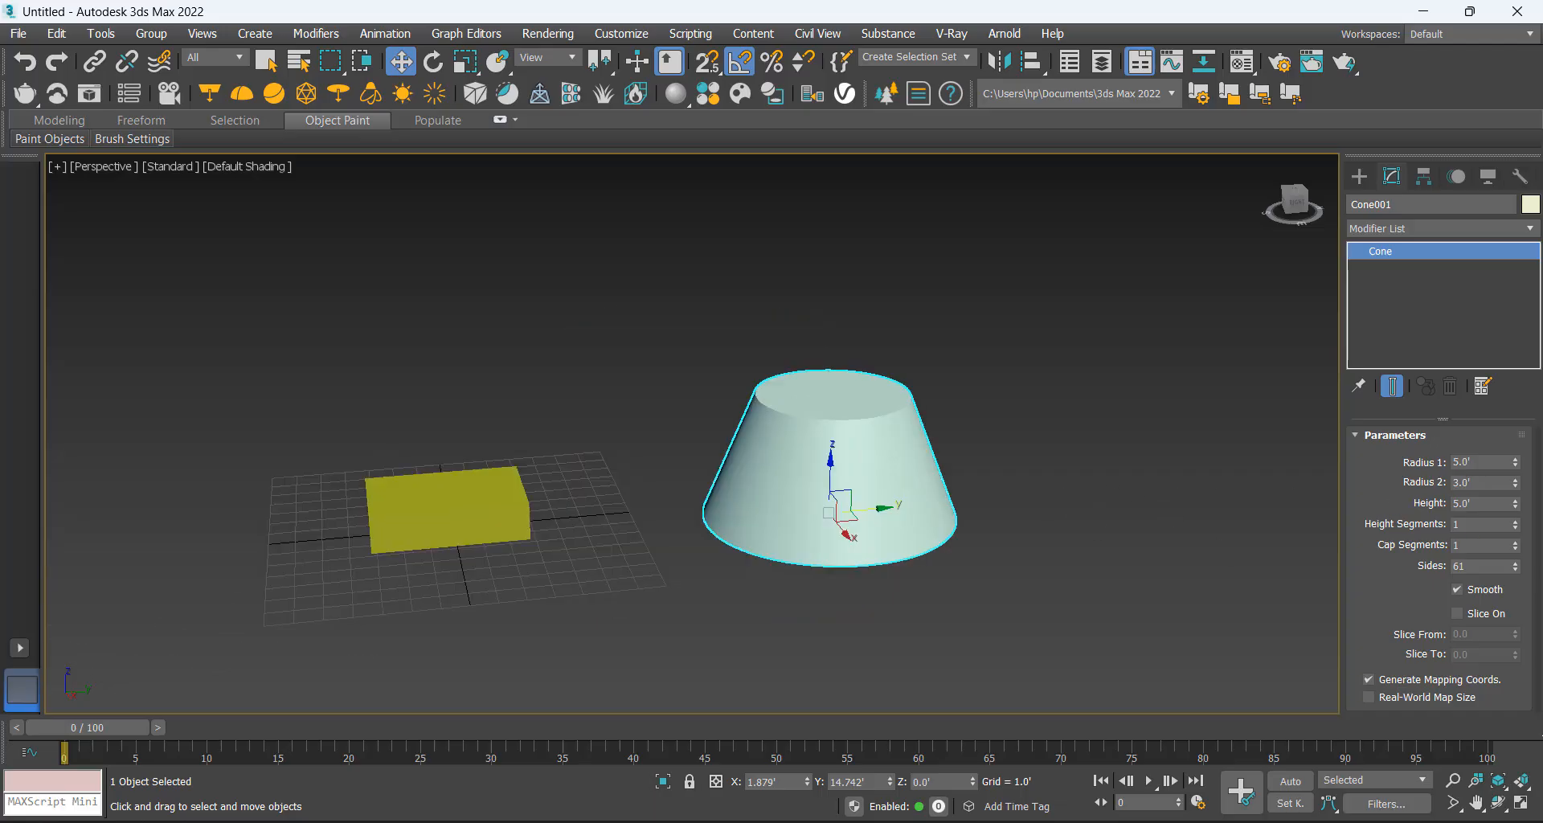
{"action": "middle_click_drag", "start_coordinate": [907, 396], "coordinate": [1055, 406], "text": "alt"}
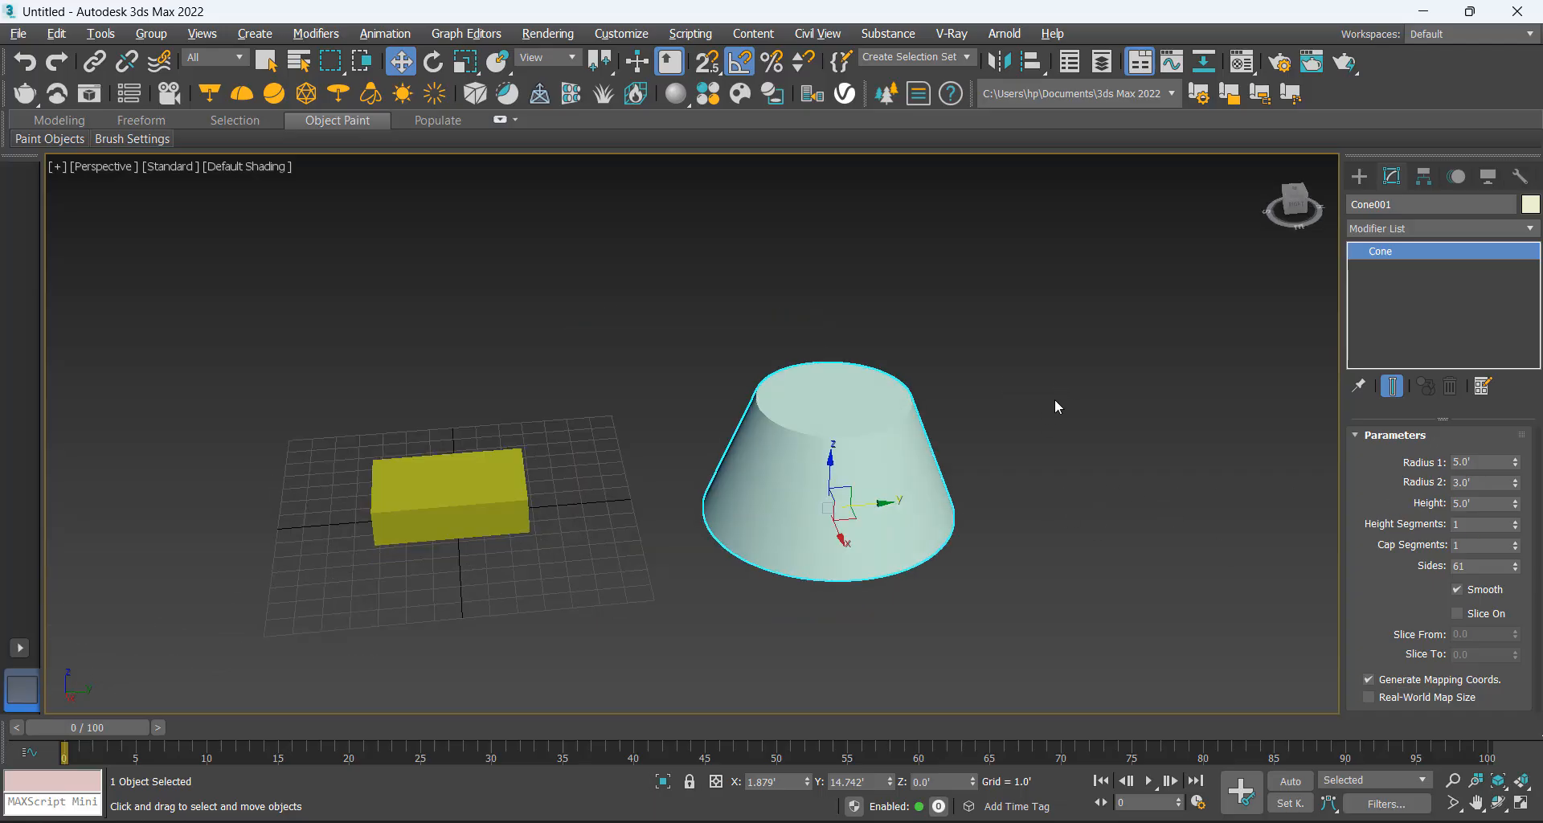
Deselect the cone and create a small sphere at the near corner of the grid, between the box and the cone.
{"action": "left_click", "coordinate": [1154, 295]}
{"action": "left_click", "coordinate": [1358, 176]}
{"action": "left_click", "coordinate": [1398, 335]}
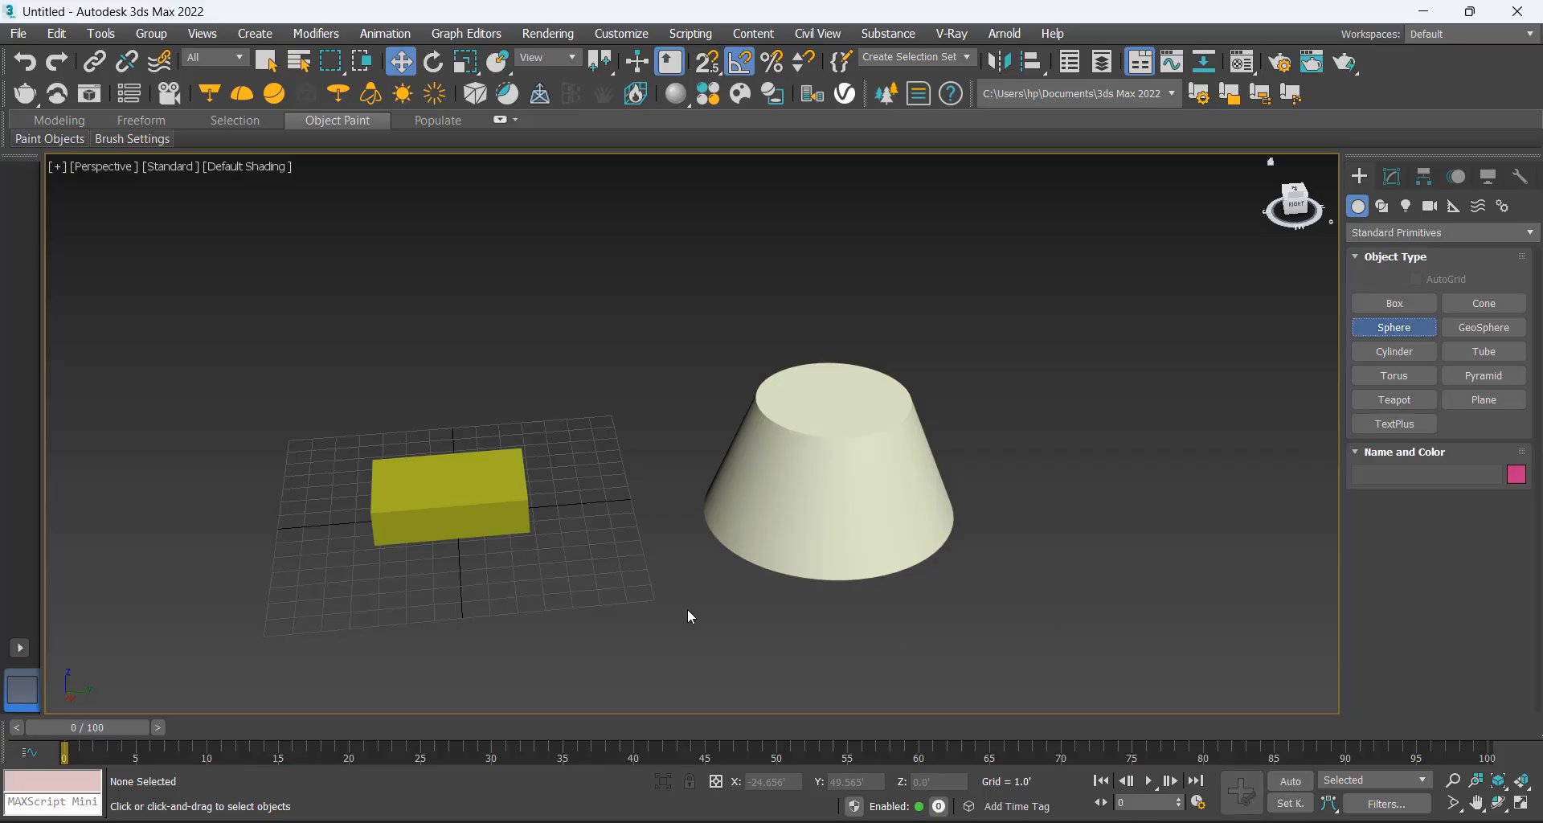
{"action": "left_click_drag", "start_coordinate": [626, 585], "coordinate": [651, 584]}
Create a large GeoSphere beside the cone, and a cylinder about 4.9' in radius and 2.9' high at the near side of the grid.
{"action": "left_click", "coordinate": [1464, 329]}
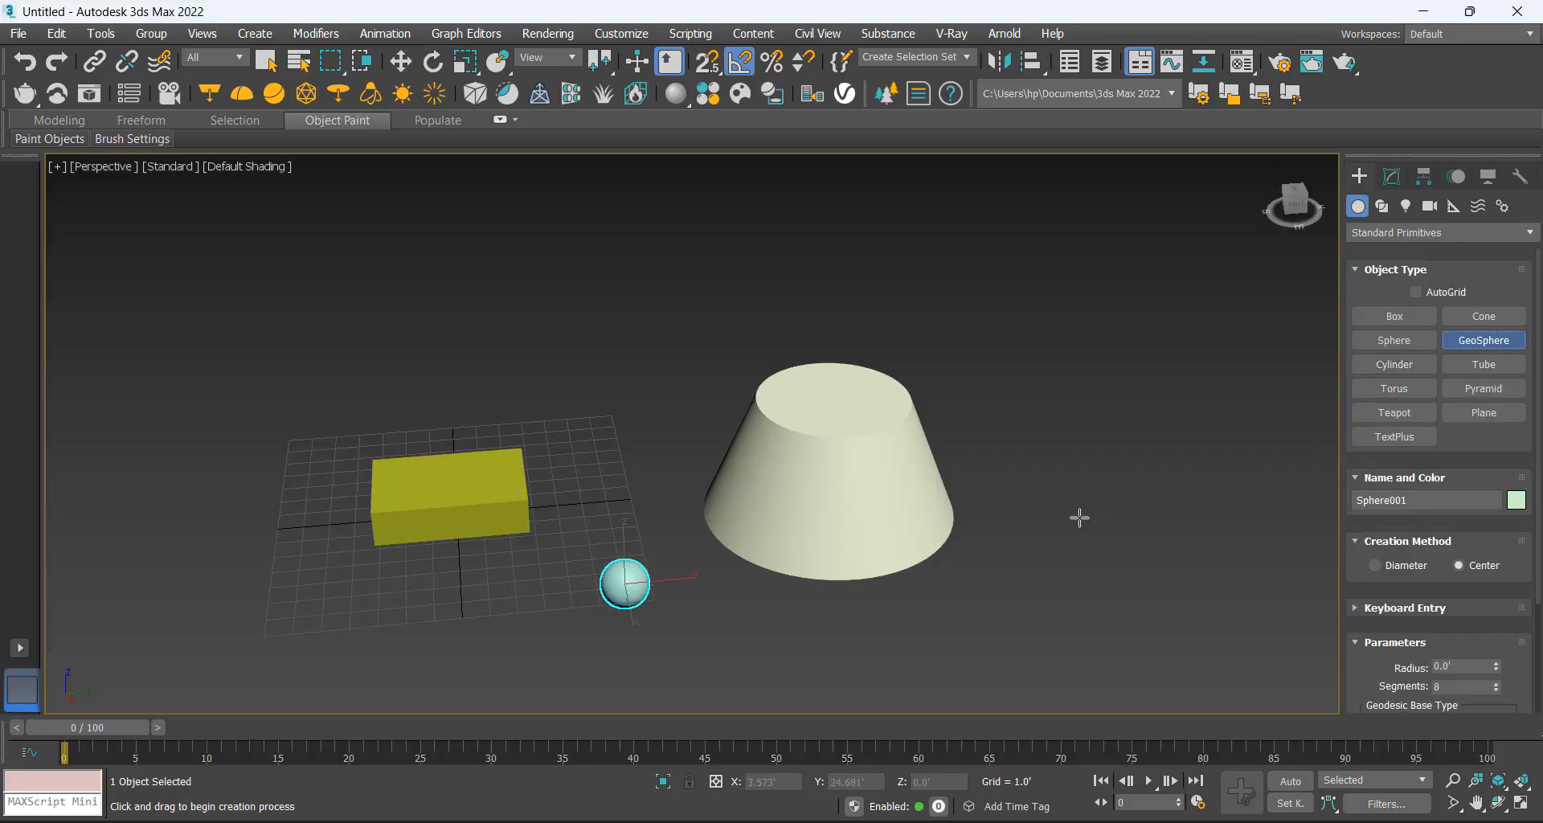
{"action": "left_click_drag", "start_coordinate": [1078, 511], "coordinate": [1171, 511]}
{"action": "left_click", "coordinate": [1414, 358]}
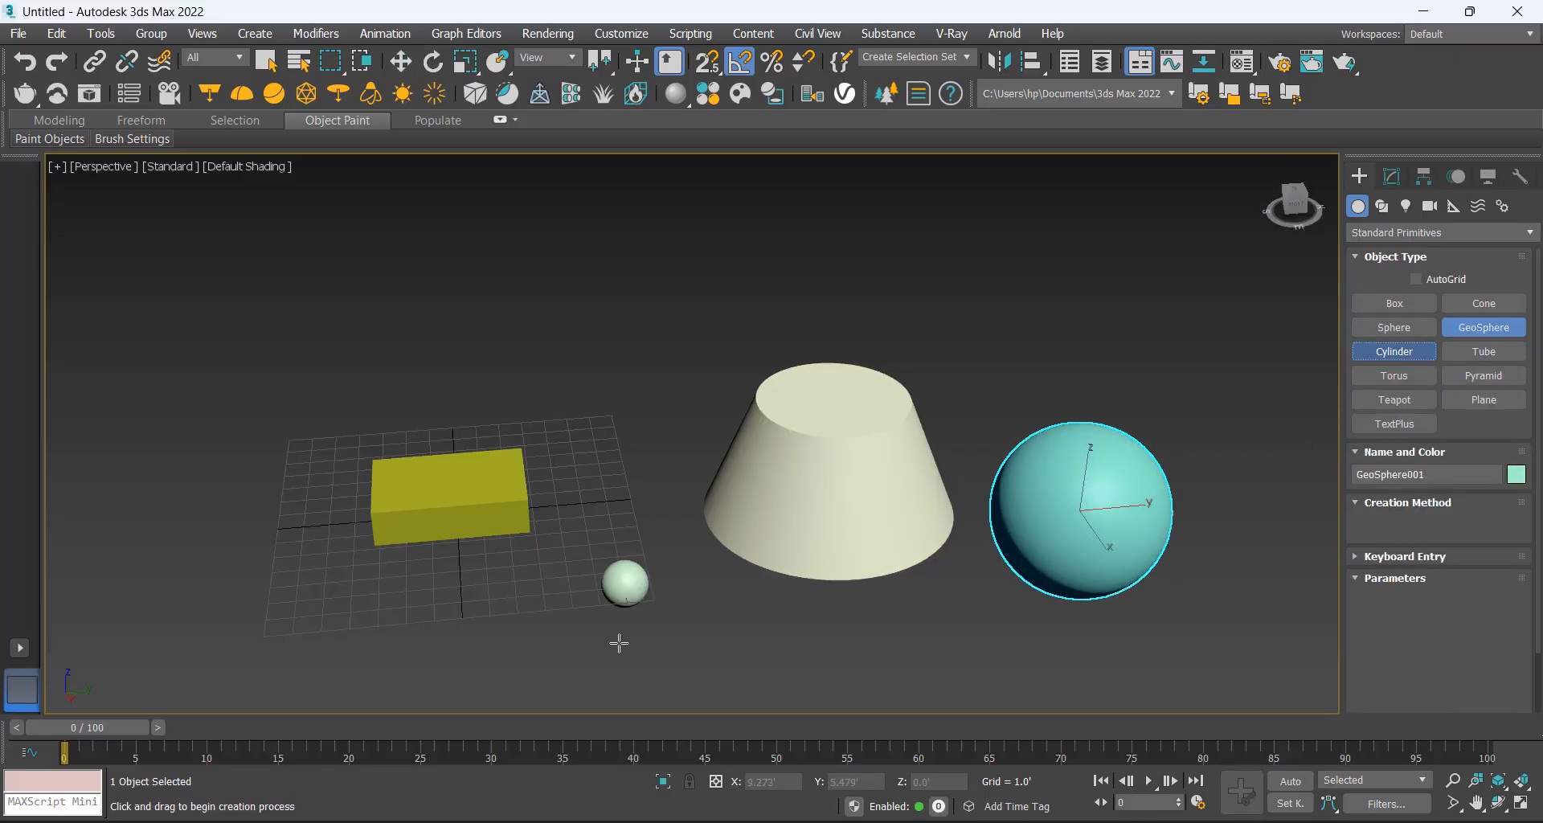
{"action": "left_click_drag", "start_coordinate": [619, 640], "coordinate": [759, 641]}
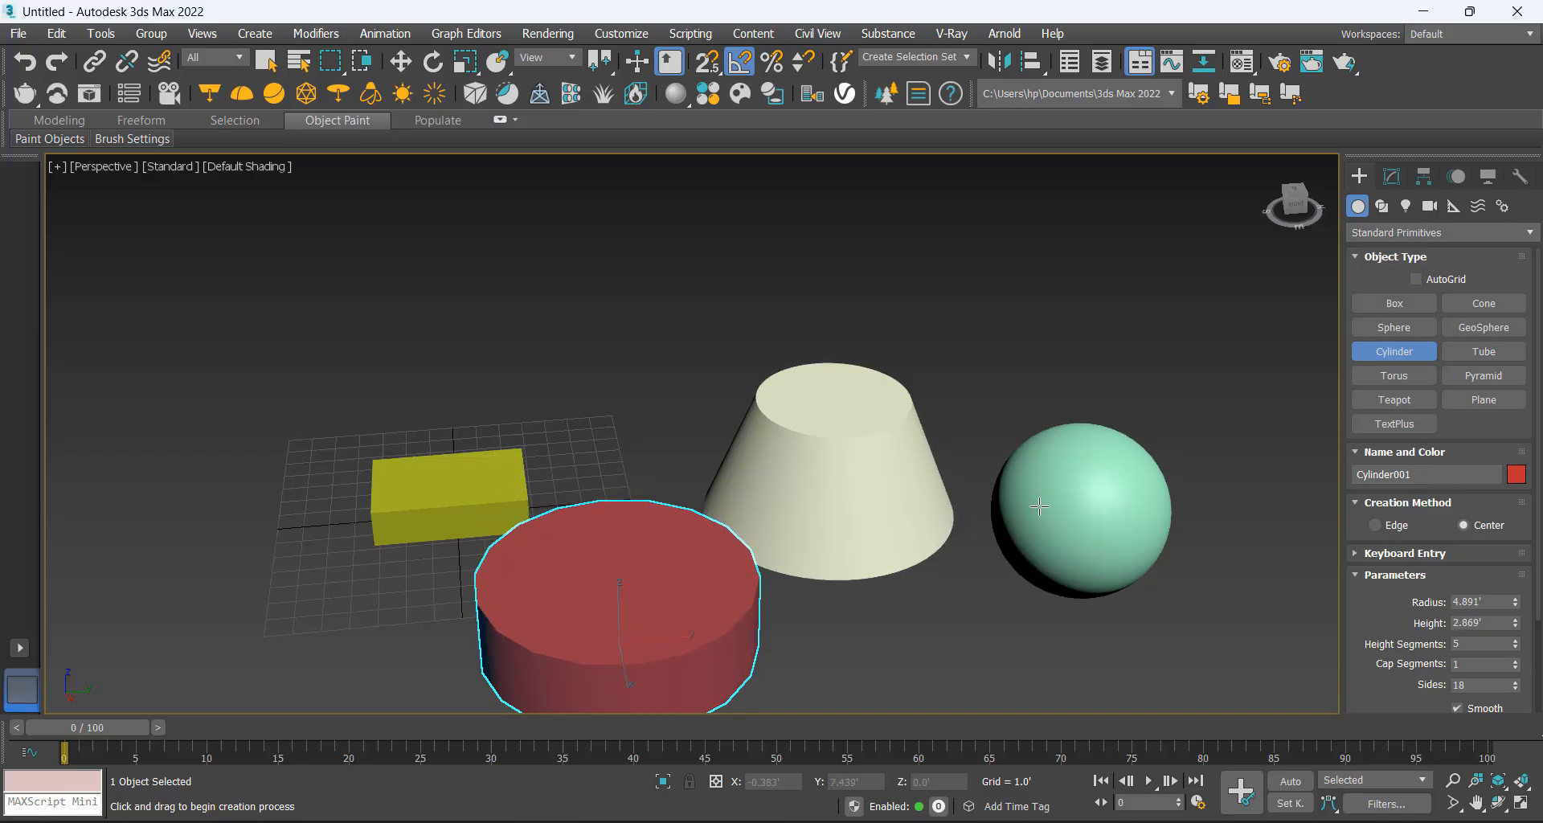
Create a torus with radii of about 1.8' and 1.2' in front of the cone, between the cylinder and the GeoSphere.
{"action": "left_click", "coordinate": [1394, 375]}
{"action": "scroll", "coordinate": [1125, 434], "scroll_direction": "down", "scroll_amount": 3}
{"action": "left_click_drag", "start_coordinate": [981, 585], "coordinate": [1064, 580]}
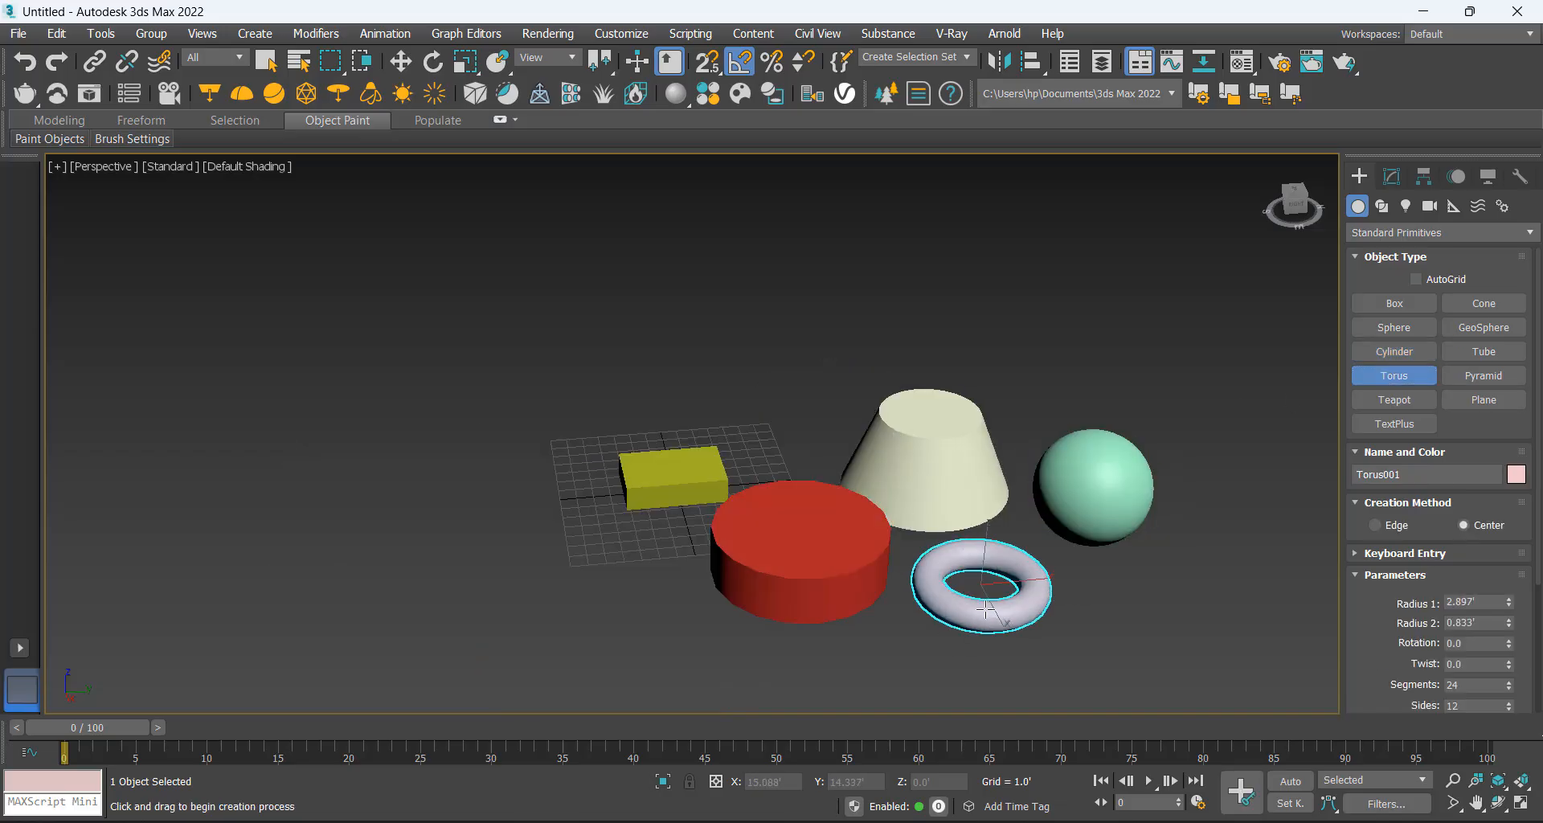
{"action": "left_click", "coordinate": [1036, 566]}
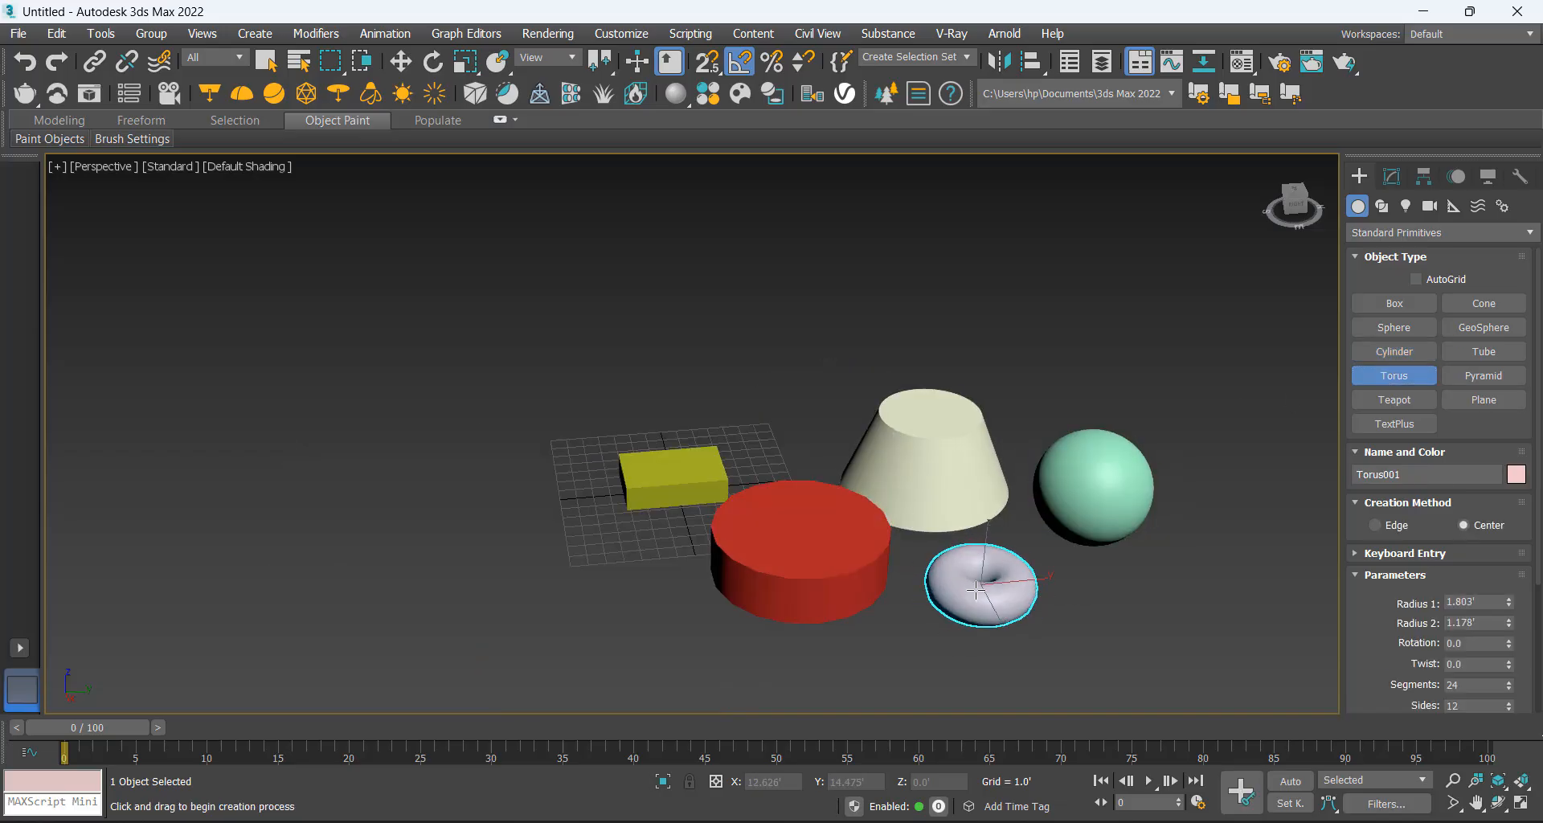
Create a tube with radii about 3.6' and 2.1' and height 2.5' against the box, plus a thin torus about 2.2' in radius behind it.
{"action": "left_click_drag", "start_coordinate": [589, 516], "coordinate": [612, 552]}
{"action": "left_click", "coordinate": [606, 536]}
{"action": "left_click", "coordinate": [599, 486]}
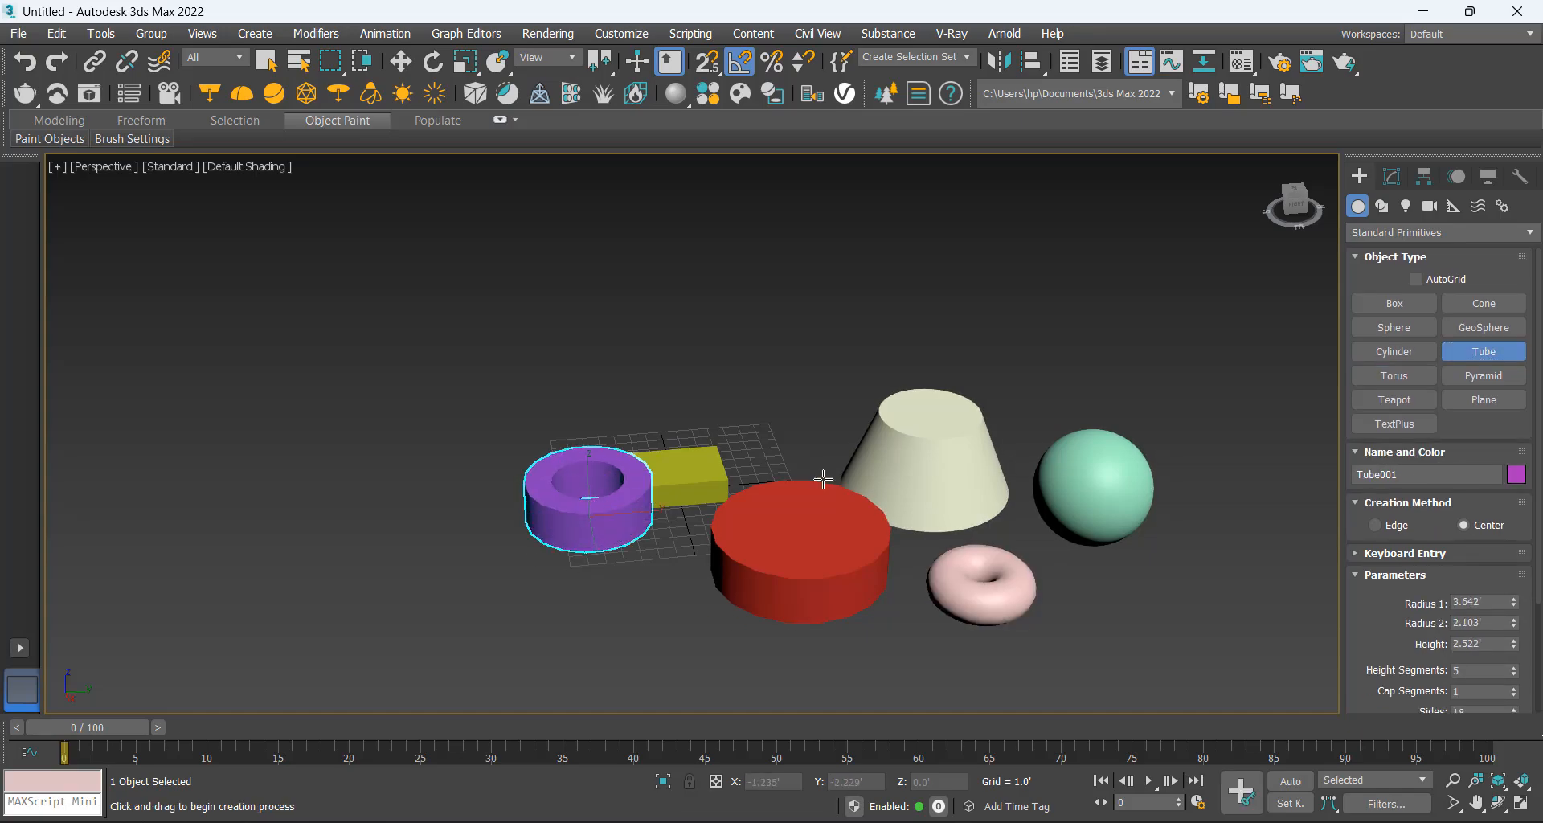
{"action": "left_click_drag", "start_coordinate": [747, 390], "coordinate": [791, 397]}
{"action": "left_click", "coordinate": [754, 402]}
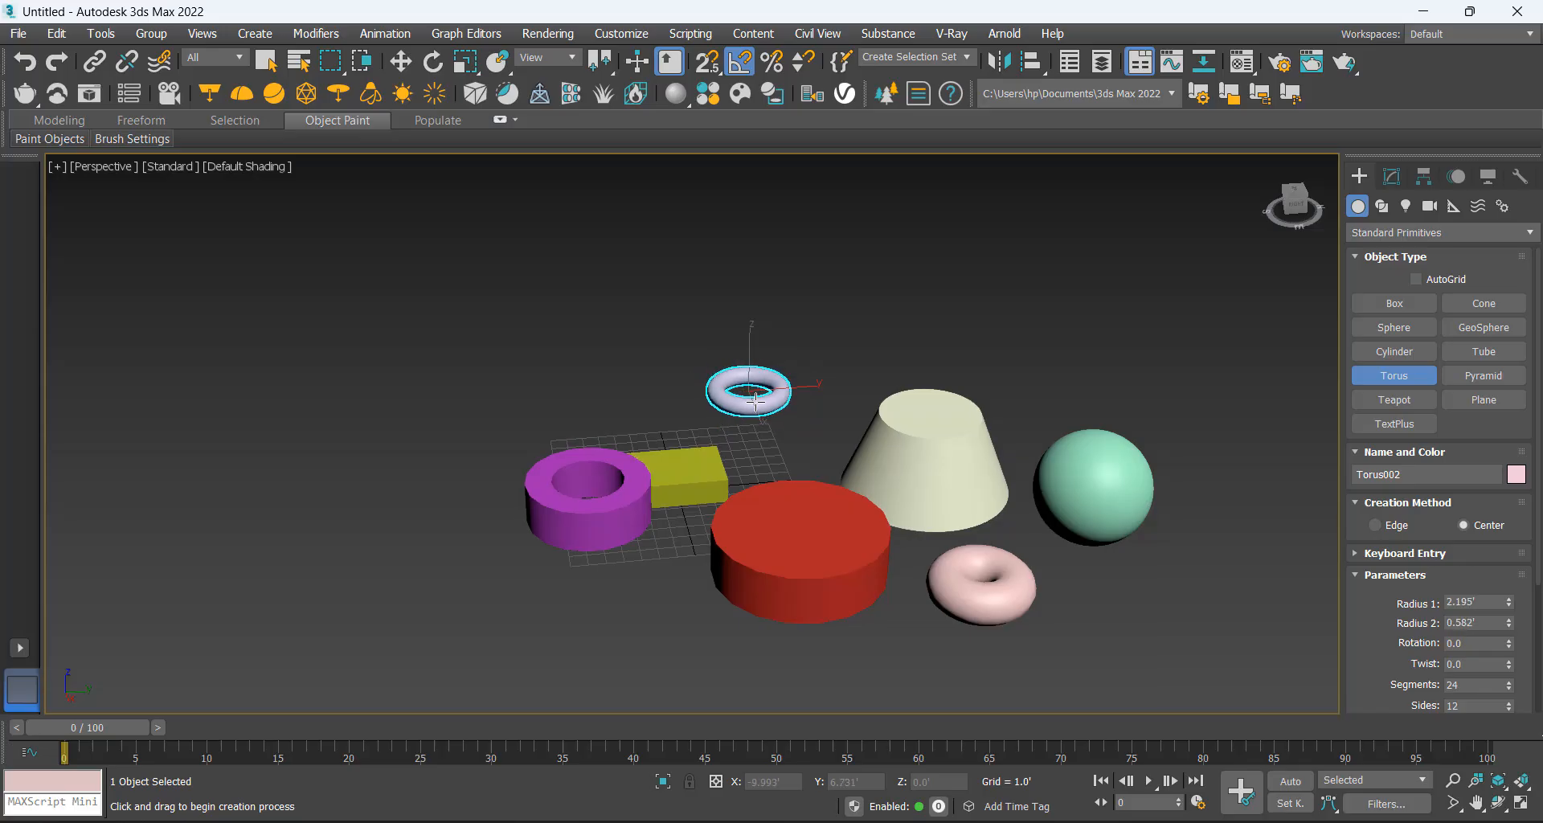
Create a teapot about 1.6' in radius on the grid beside the box and the tube.
{"action": "left_click", "coordinate": [1407, 406]}
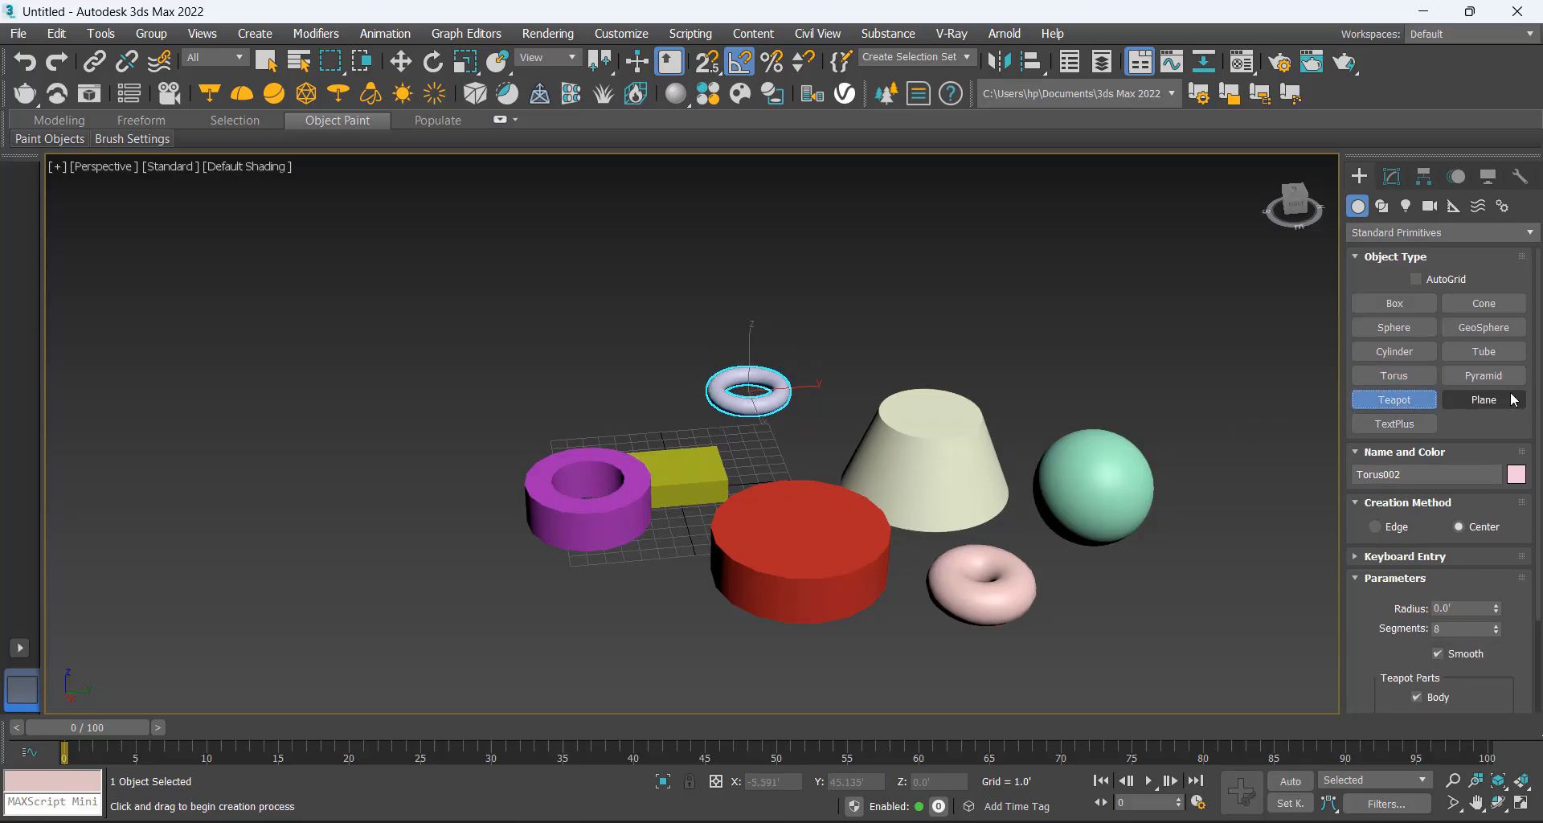
{"action": "scroll", "coordinate": [641, 532], "scroll_direction": "up", "scroll_amount": 3}
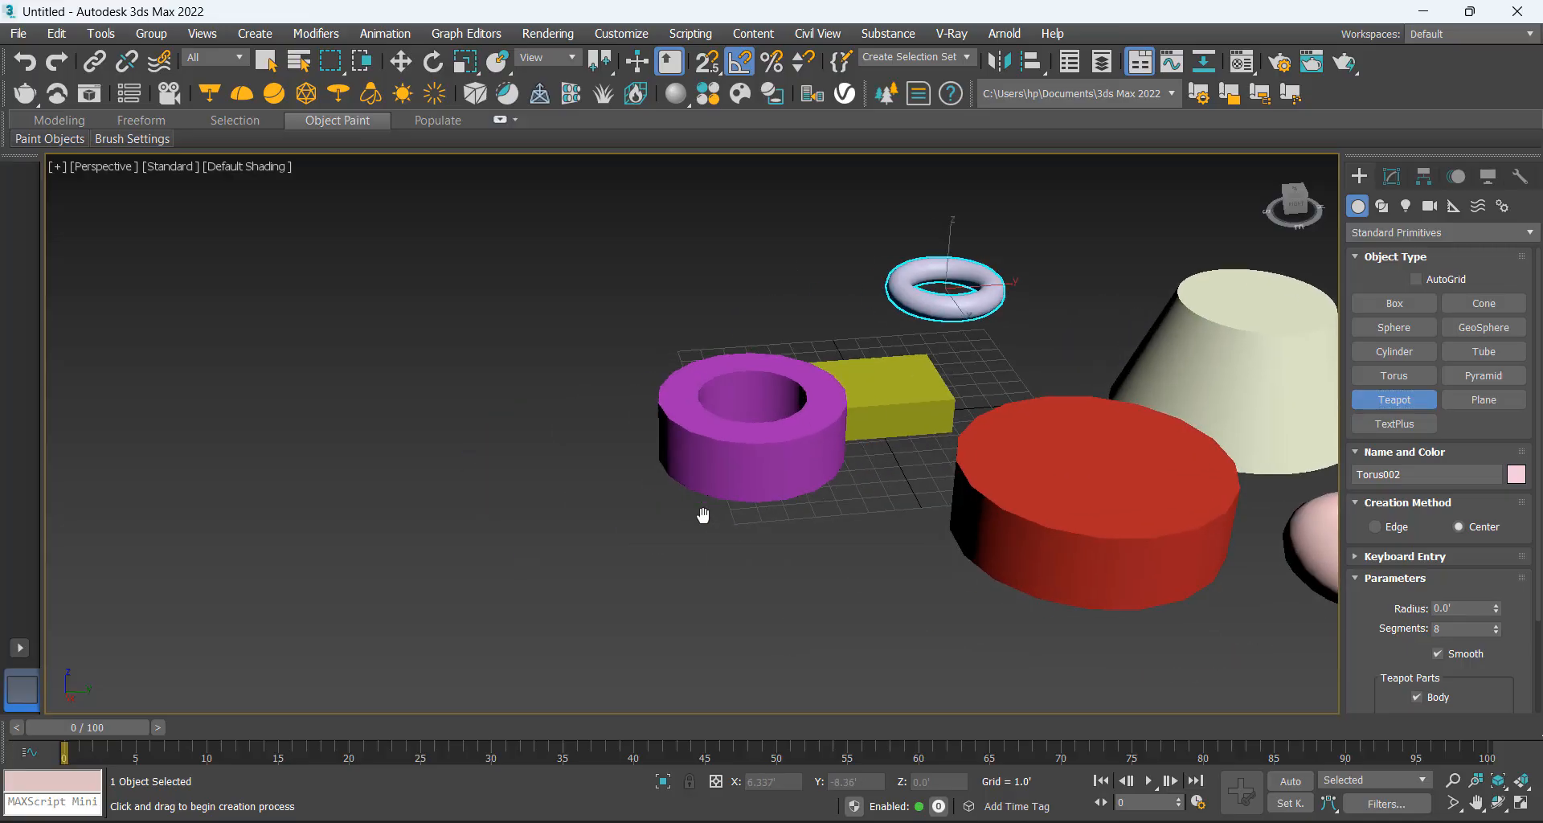
{"action": "middle_click_drag", "start_coordinate": [820, 531], "coordinate": [1054, 532], "text": "alt"}
{"action": "middle_click_drag", "start_coordinate": [1247, 336], "coordinate": [887, 543]}
{"action": "scroll", "coordinate": [907, 451], "scroll_direction": "up", "scroll_amount": 3}
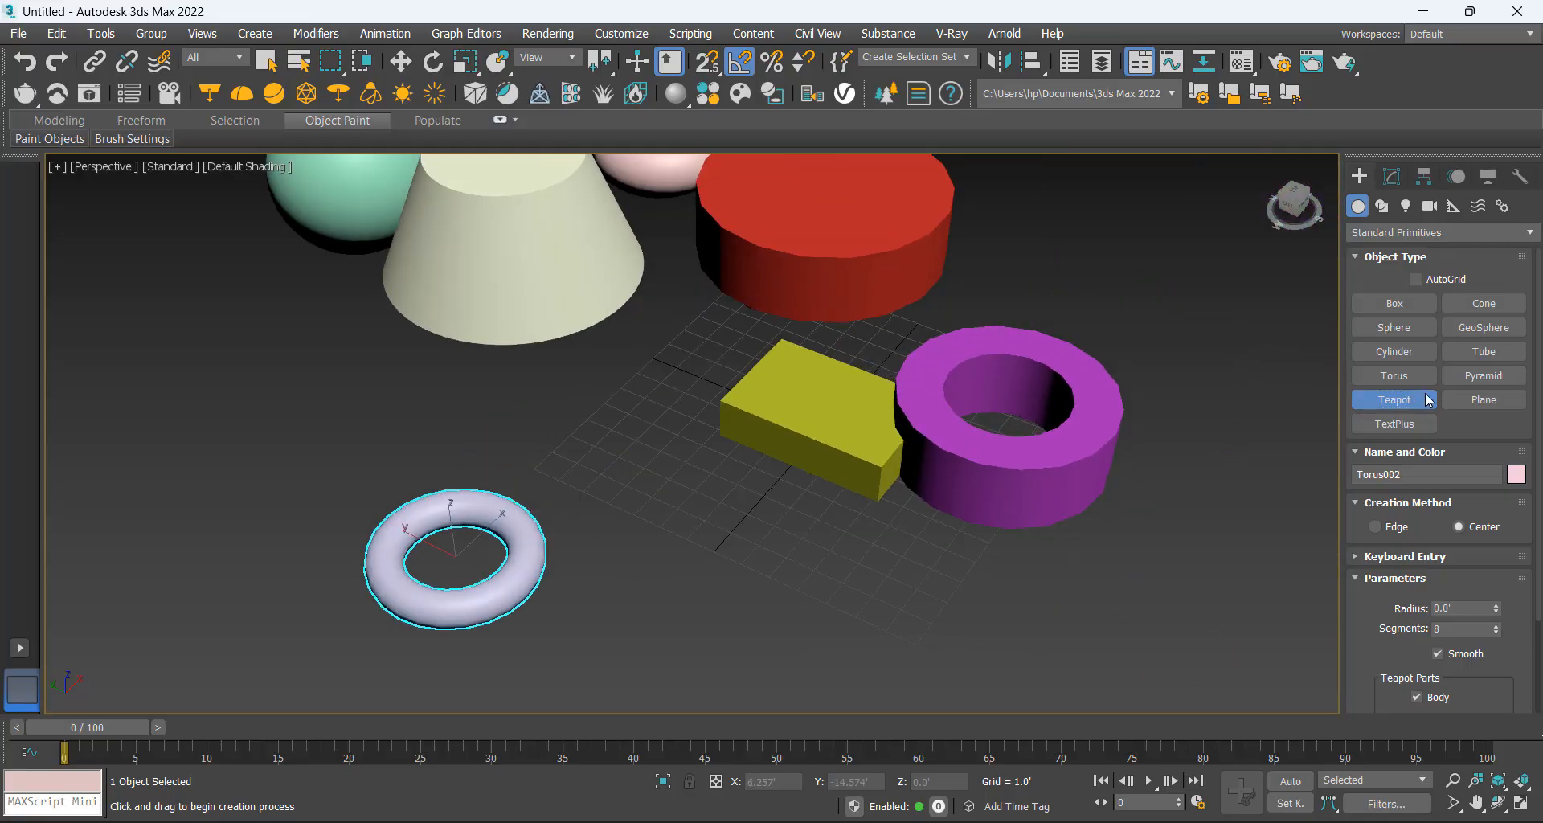
{"action": "left_click_drag", "start_coordinate": [861, 545], "coordinate": [869, 580]}
{"action": "key", "text": "w"}
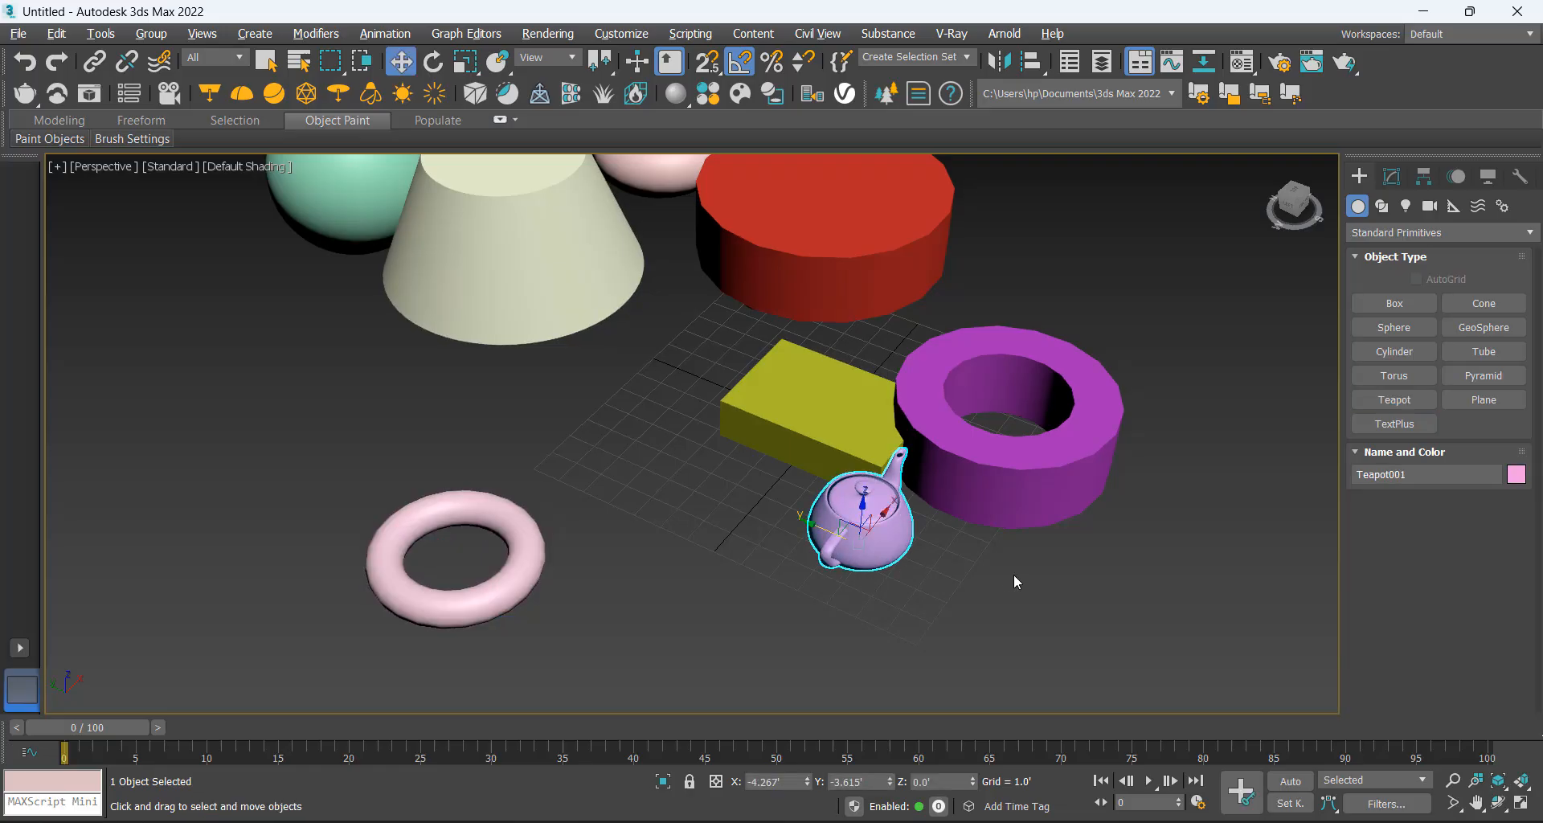
Move the teapot along the X axis to about -23.8', past the thin torus and clear of the other objects.
{"action": "middle_click_drag", "start_coordinate": [1014, 573], "coordinate": [895, 564], "text": "alt"}
{"action": "scroll", "coordinate": [868, 540], "scroll_direction": "up", "scroll_amount": 4}
{"action": "scroll", "coordinate": [896, 564], "scroll_direction": "down", "scroll_amount": 4}
{"action": "left_click_drag", "start_coordinate": [910, 564], "coordinate": [492, 571]}
{"action": "scroll", "coordinate": [492, 571], "scroll_direction": "up", "scroll_amount": 4}
{"action": "middle_click_drag", "start_coordinate": [493, 571], "coordinate": [808, 634]}
{"action": "middle_click_drag", "start_coordinate": [807, 634], "coordinate": [730, 593], "text": "alt"}
{"action": "scroll", "coordinate": [731, 599], "scroll_direction": "down", "scroll_amount": 2}
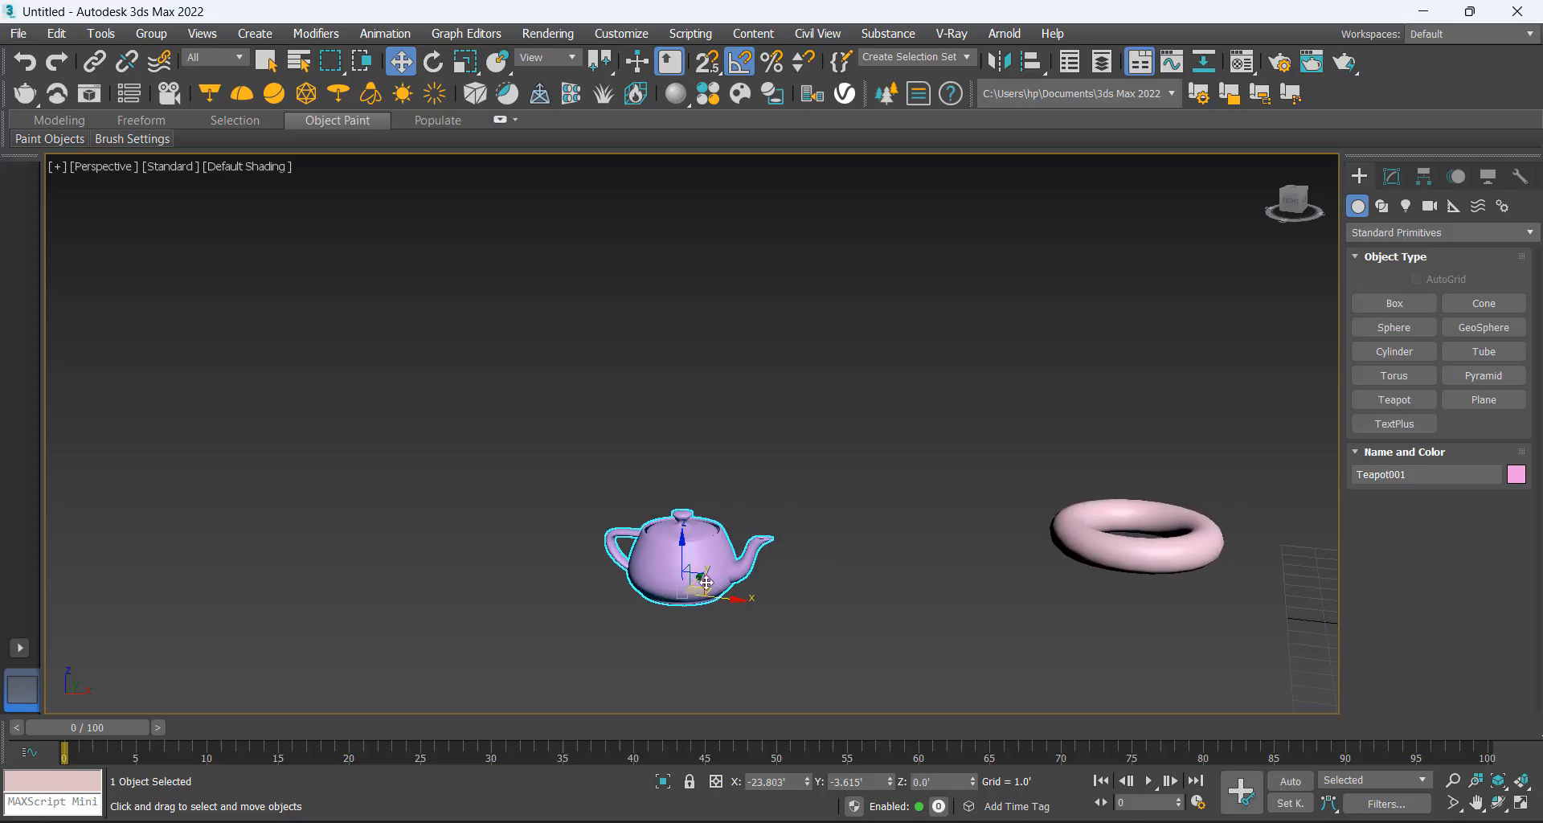
Increase the teapot's radius to about 1.8'.
{"action": "left_click", "coordinate": [1398, 178]}
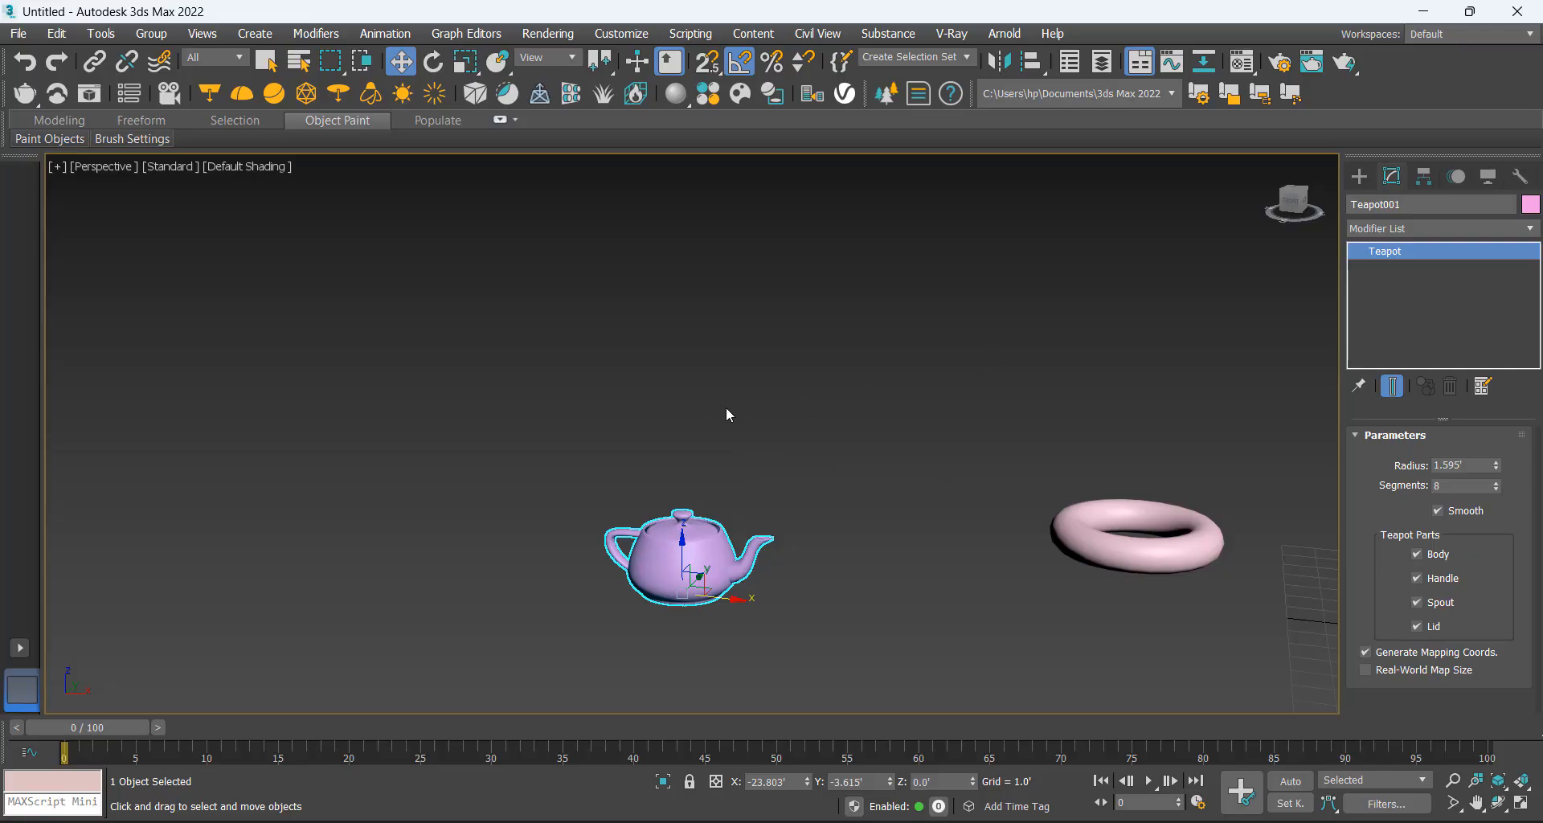
{"action": "middle_click_drag", "start_coordinate": [708, 609], "coordinate": [697, 498]}
{"action": "scroll", "coordinate": [724, 530], "scroll_direction": "up", "scroll_amount": 3}
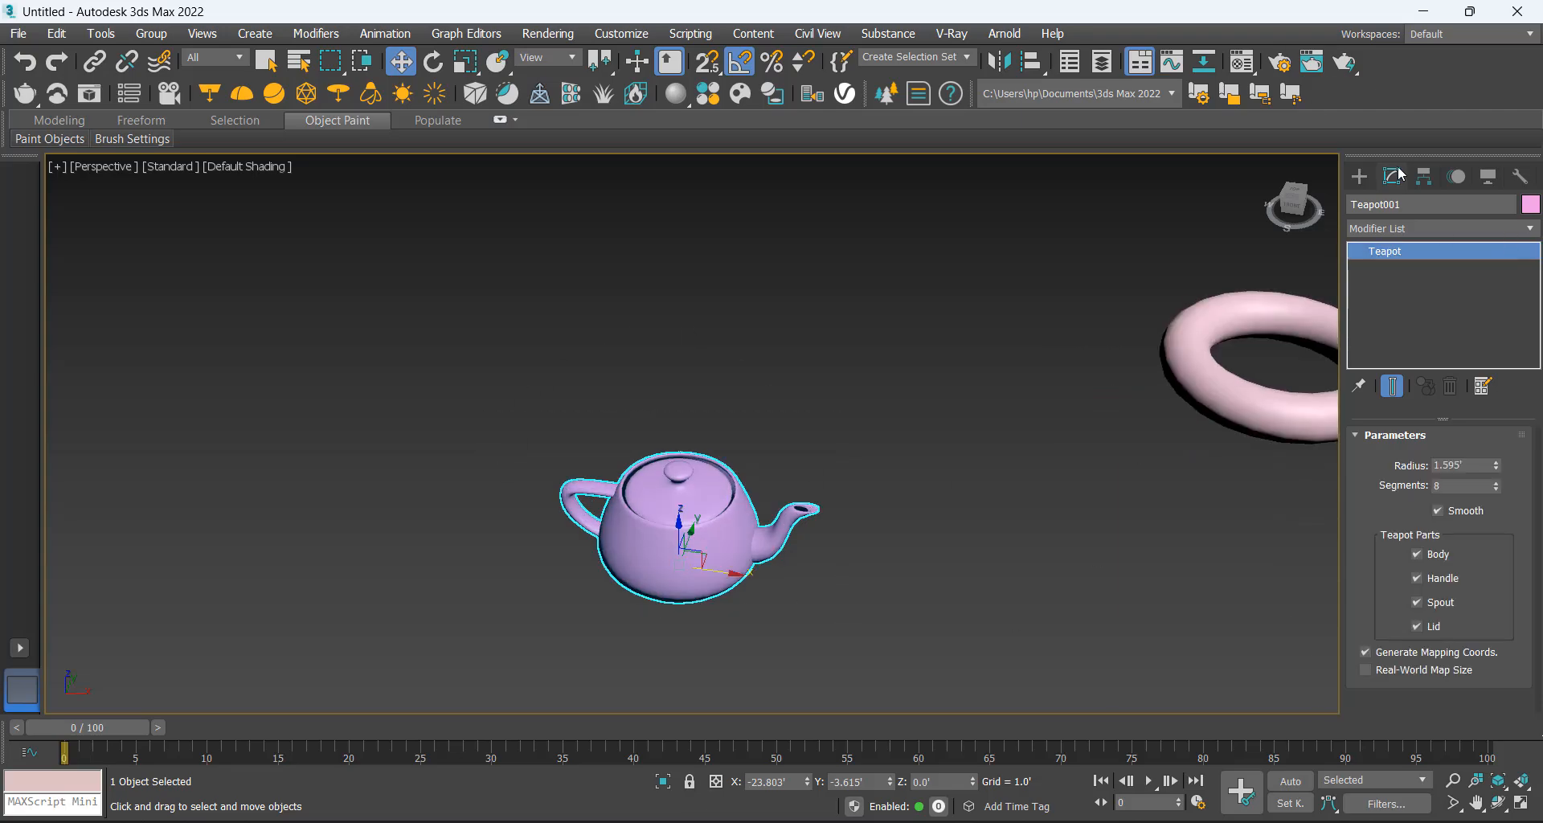
{"action": "left_click_drag", "start_coordinate": [945, 390], "coordinate": [260, 723]}
{"action": "left_click_drag", "start_coordinate": [1495, 470], "coordinate": [1493, 474]}
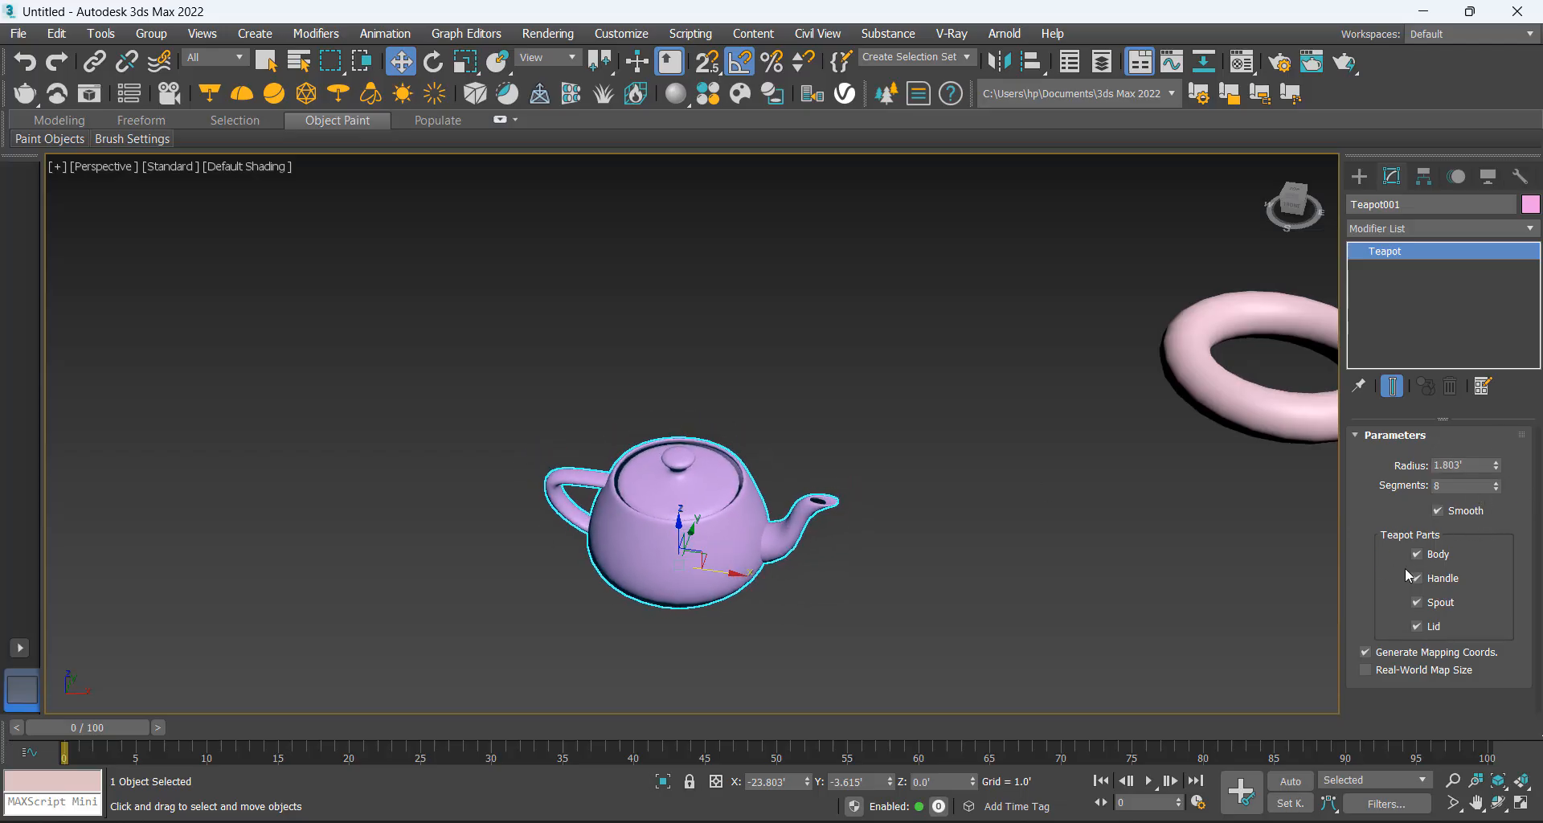
Turn off the teapot's handle, spout and lid so that only its body is generated.
{"action": "left_click", "coordinate": [1436, 556]}
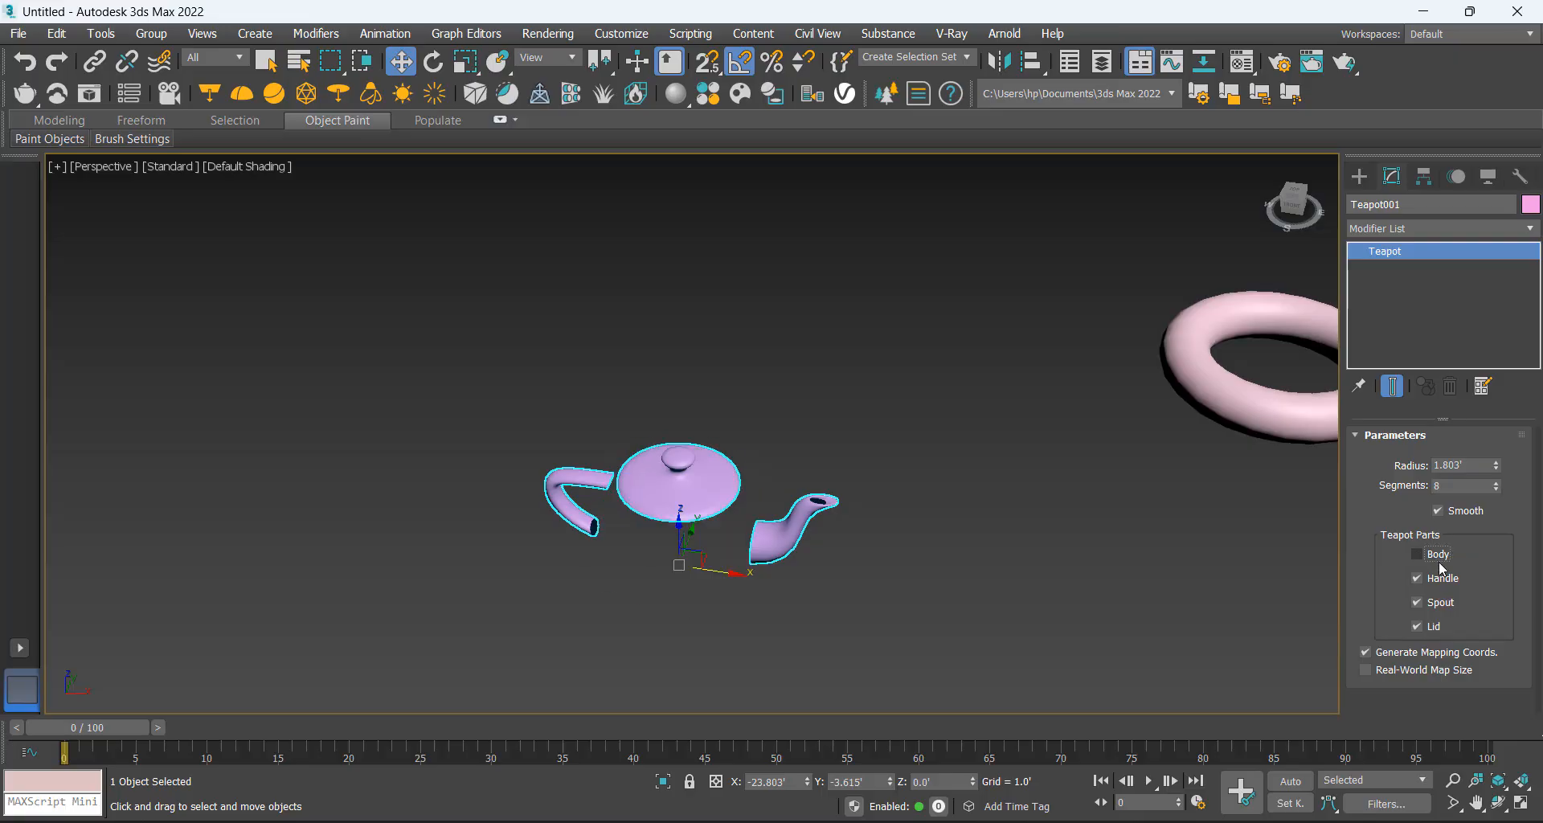
{"action": "left_click", "coordinate": [1438, 602]}
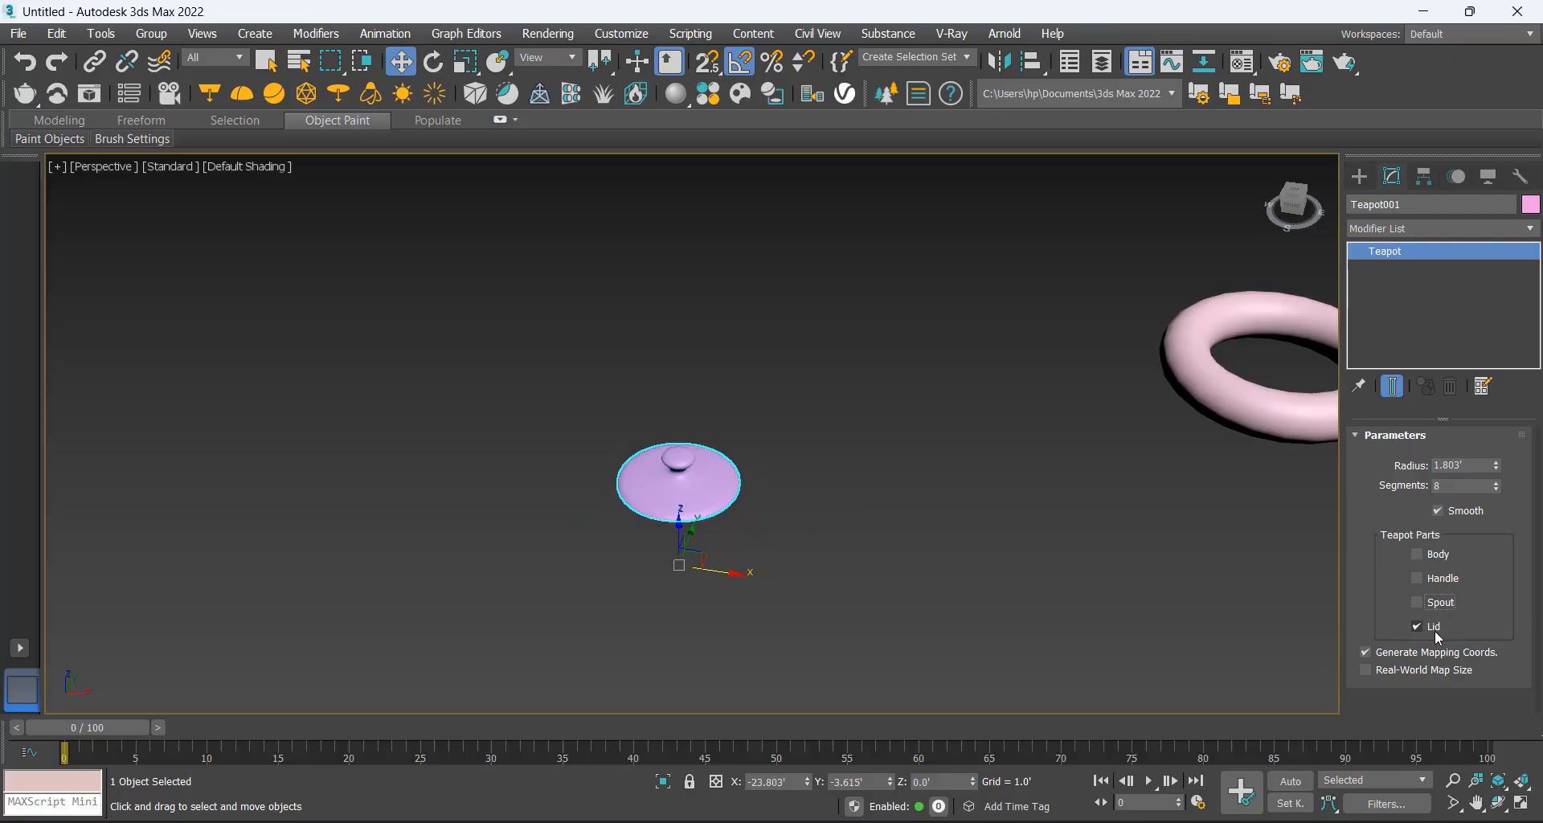
{"action": "left_click", "coordinate": [1437, 634]}
{"action": "left_click", "coordinate": [1446, 559]}
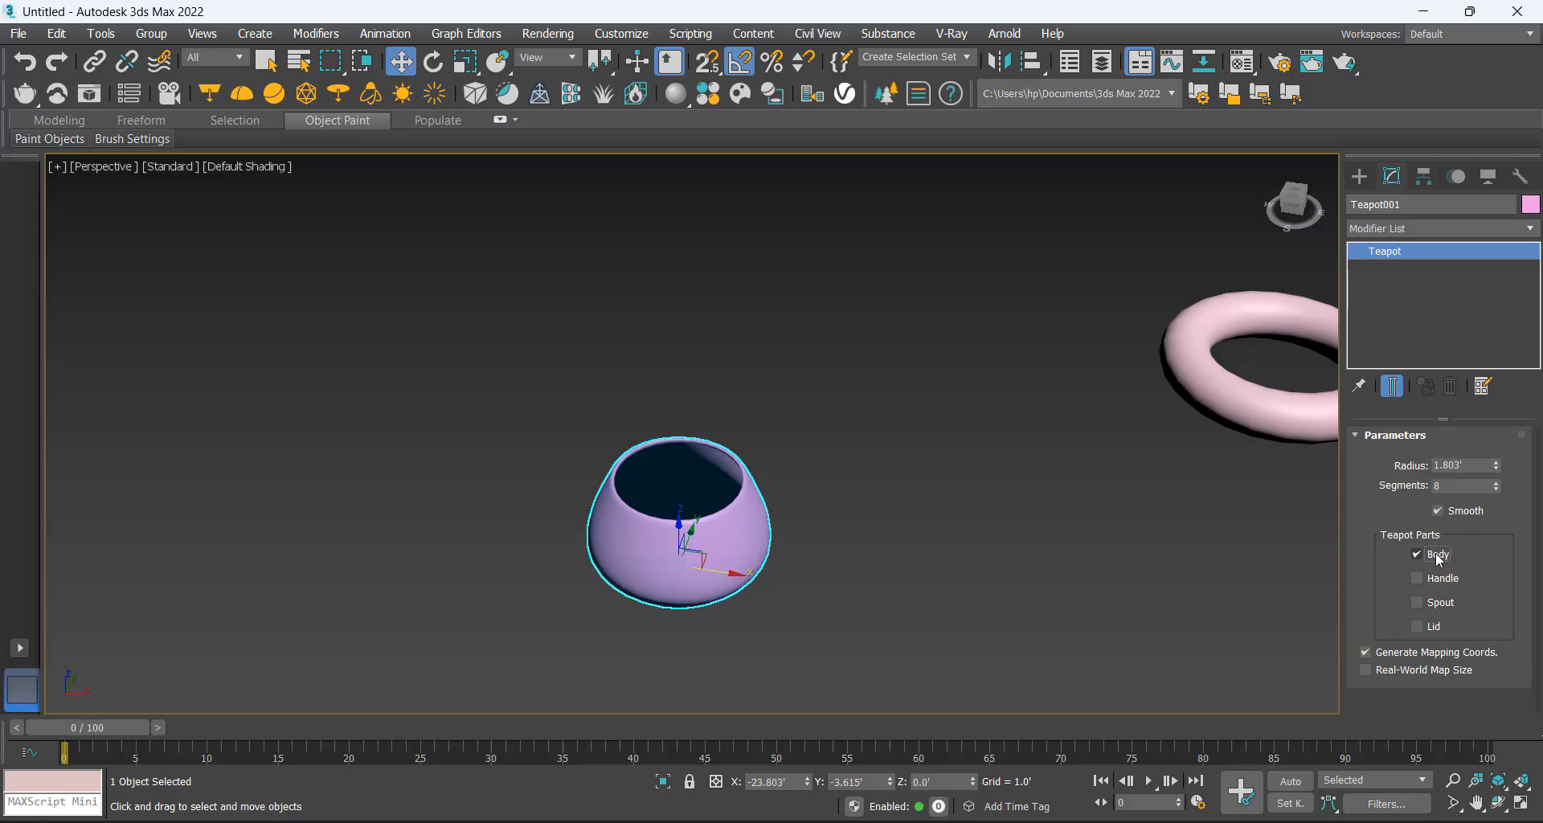
Toggle the teapot's handle and spout on and off again.
{"action": "left_click", "coordinate": [1417, 578]}
{"action": "left_click", "coordinate": [1434, 604]}
{"action": "left_click", "coordinate": [1437, 602]}
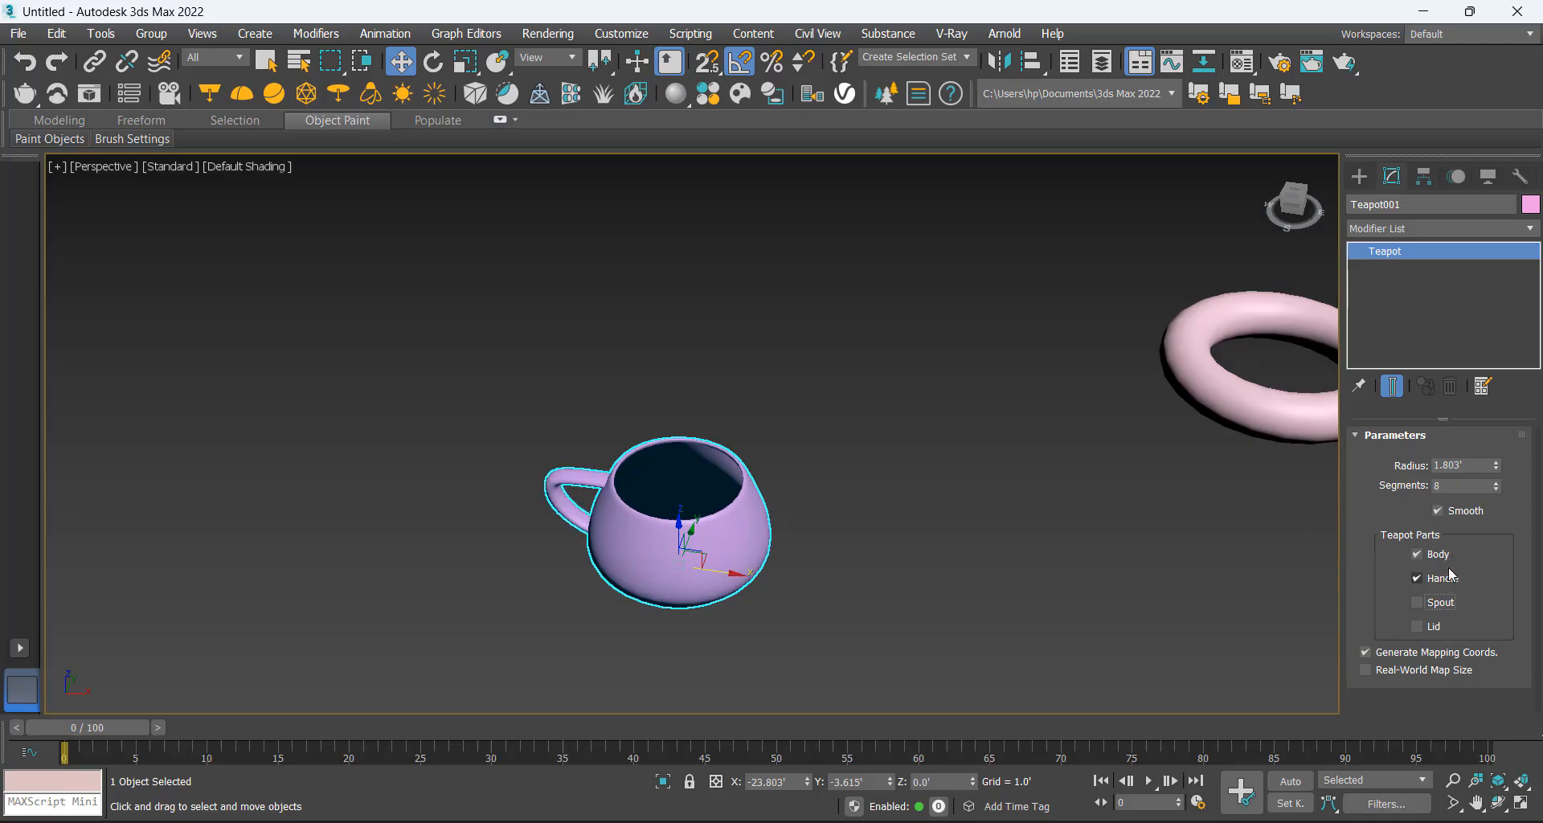
{"action": "left_click", "coordinate": [1432, 579]}
Scale the teapot body up along the Z axis into a tall vase shape, and deselect it.
{"action": "mouse_move", "coordinate": [678, 591]}
{"action": "middle_mouse_down", "text": "alt"}
{"action": "mouse_move", "coordinate": [719, 563]}
{"action": "mouse_move", "coordinate": [694, 567]}
{"action": "middle_mouse_up", "text": "alt"}
{"action": "key", "text": "r"}
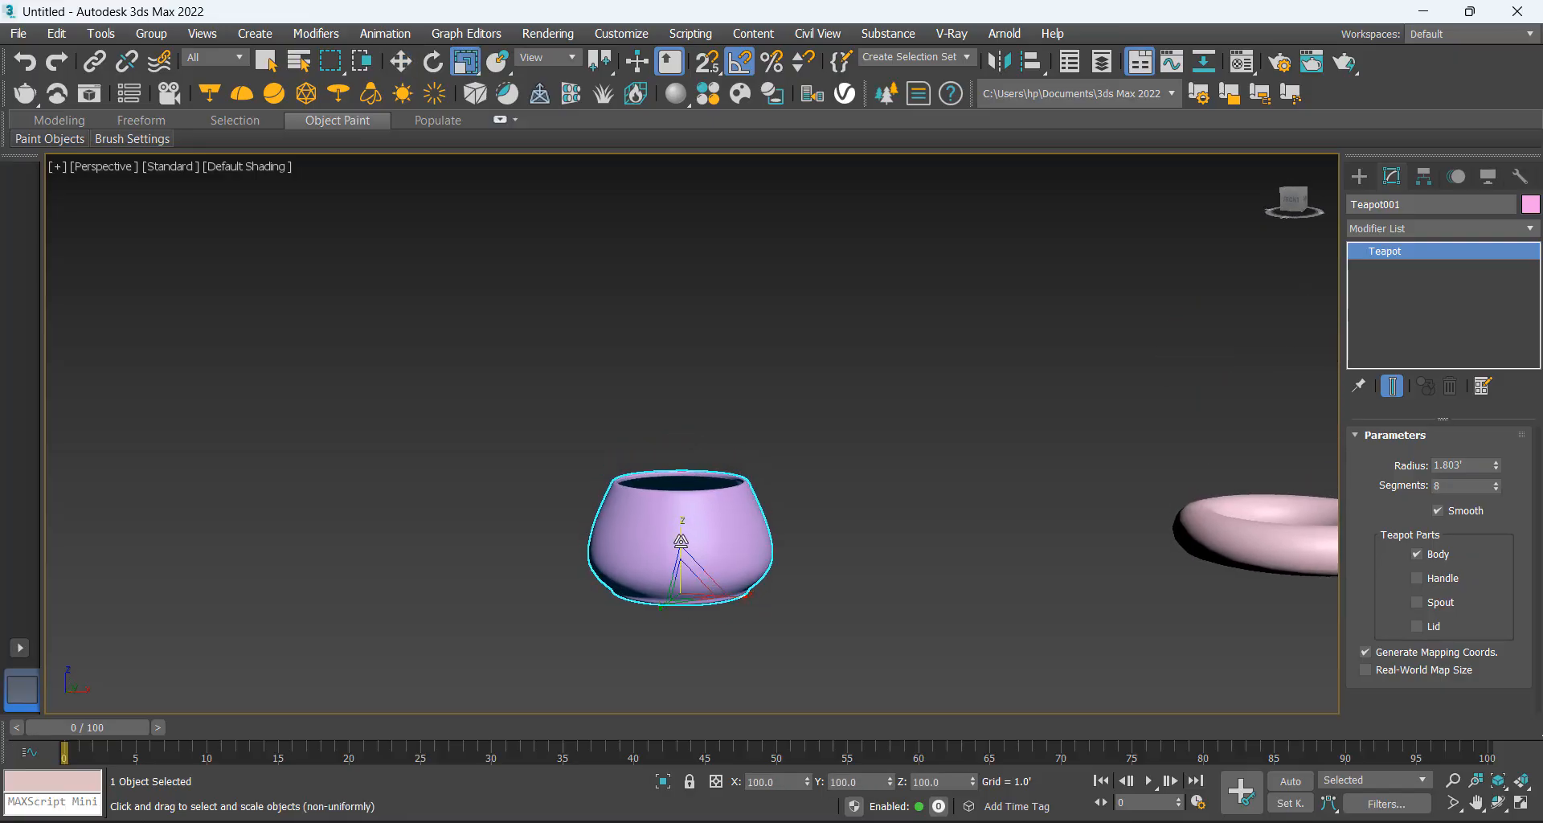
{"action": "left_click_drag", "start_coordinate": [680, 540], "coordinate": [678, 476]}
{"action": "key", "text": "w"}
{"action": "left_click", "coordinate": [858, 432]}
Examine the stretched vase shape up close from several angles and alongside the other primitives.
{"action": "middle_click_drag", "start_coordinate": [828, 450], "coordinate": [716, 589], "text": "alt"}
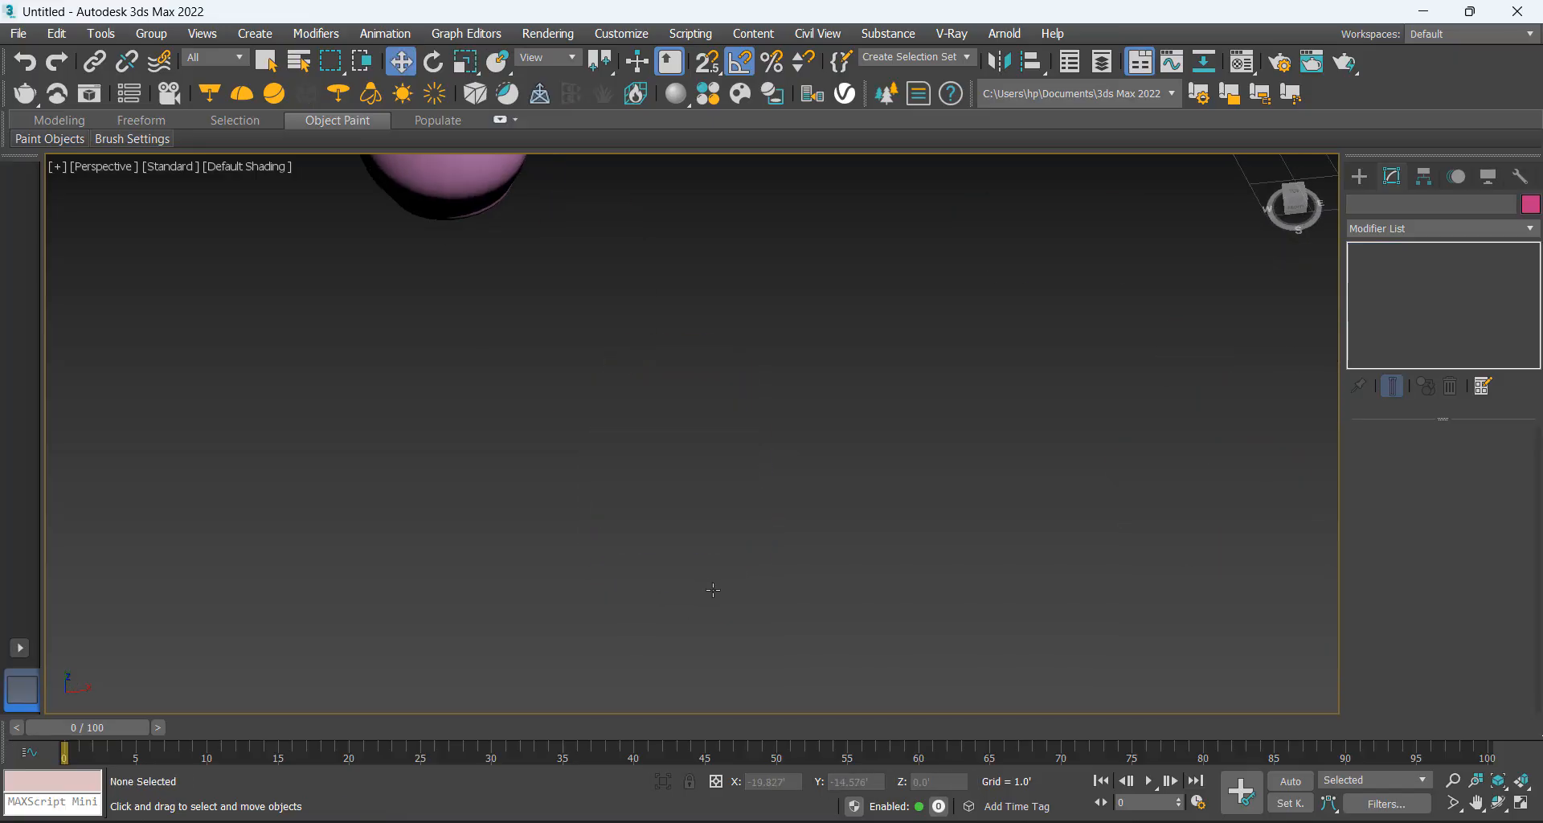
{"action": "scroll", "coordinate": [674, 498], "scroll_direction": "down", "scroll_amount": 3}
{"action": "middle_click_drag", "start_coordinate": [664, 455], "coordinate": [747, 575]}
{"action": "left_click", "coordinate": [572, 352]}
{"action": "key", "text": "z"}
{"action": "middle_click_drag", "start_coordinate": [681, 500], "coordinate": [530, 470], "text": "alt"}
{"action": "left_click", "coordinate": [522, 398]}
{"action": "scroll", "coordinate": [583, 406], "scroll_direction": "down", "scroll_amount": 3}
{"action": "middle_click_drag", "start_coordinate": [587, 409], "coordinate": [784, 474]}
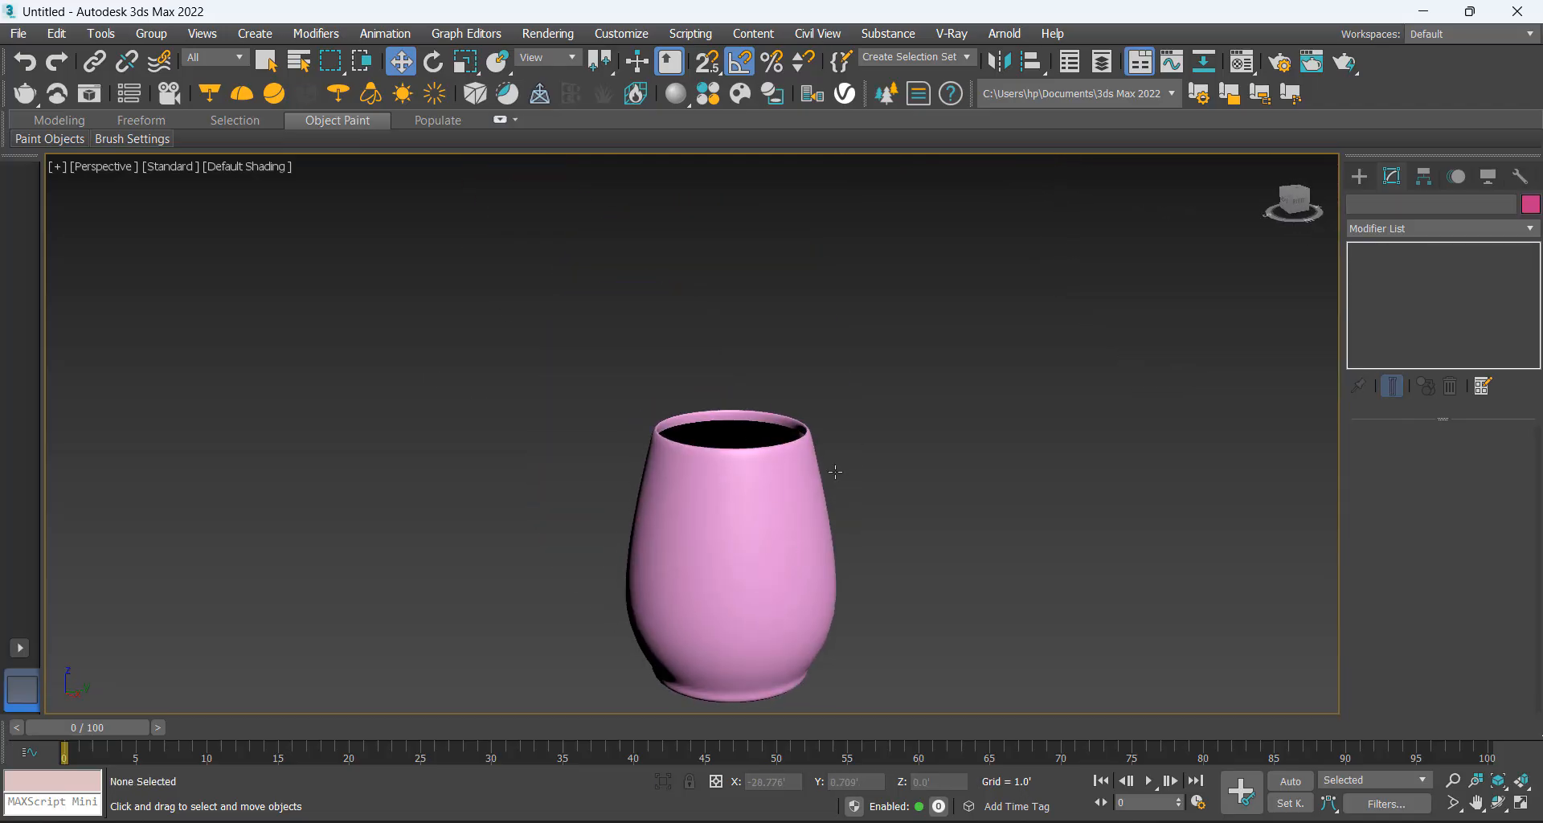
{"action": "scroll", "coordinate": [771, 453], "scroll_direction": "down", "scroll_amount": 4}
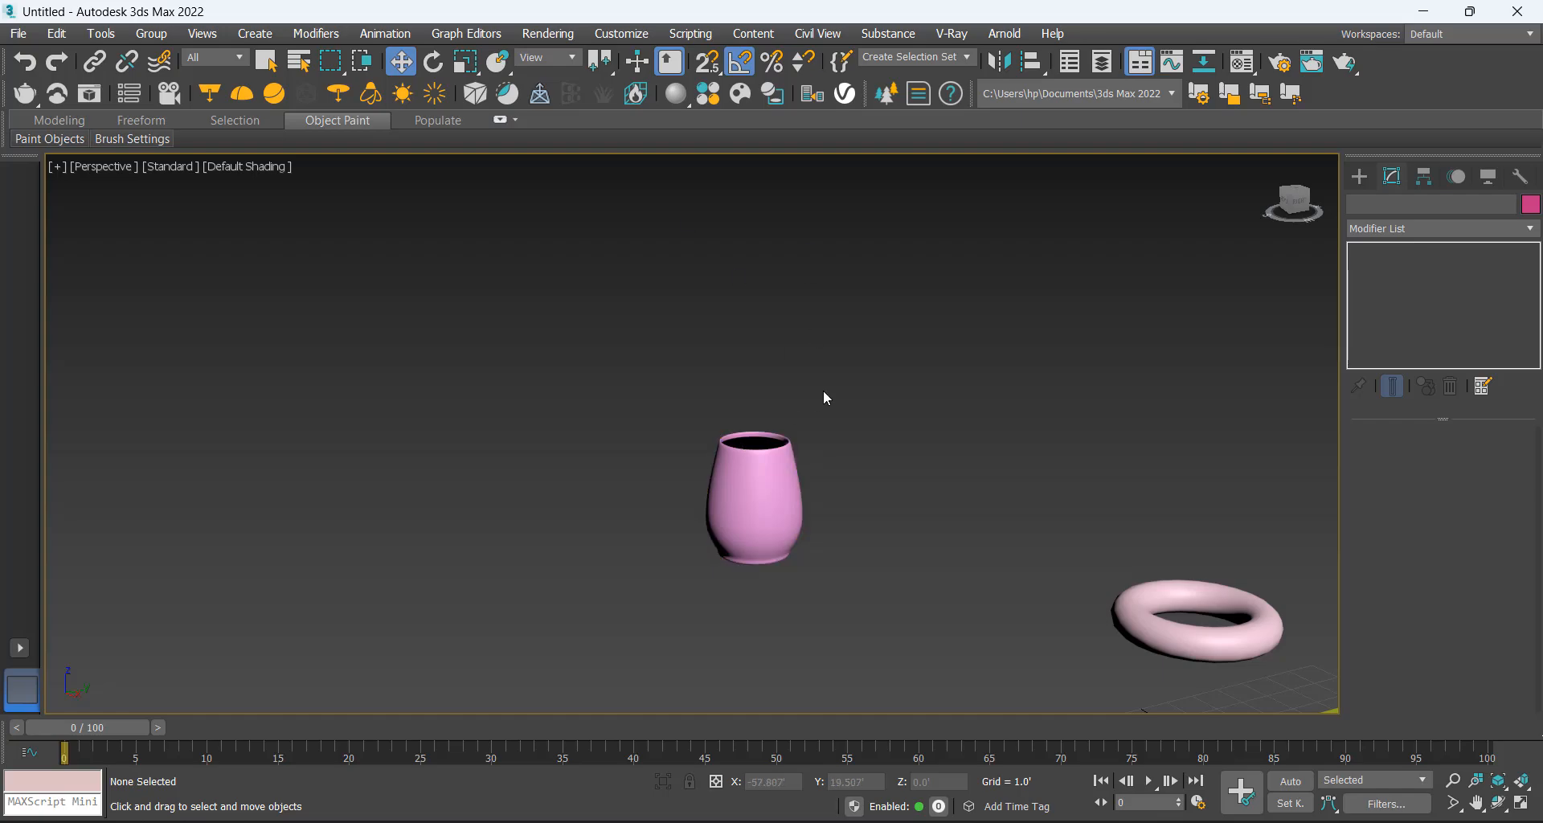
{"action": "left_click", "coordinate": [782, 523]}
{"action": "middle_click_drag", "start_coordinate": [781, 523], "coordinate": [616, 613], "text": "alt"}
{"action": "left_click_drag", "start_coordinate": [302, 653], "coordinate": [1291, 172]}
Create a large plane across the grid and move it so that it lies under all the objects.
{"action": "left_click", "coordinate": [1359, 176]}
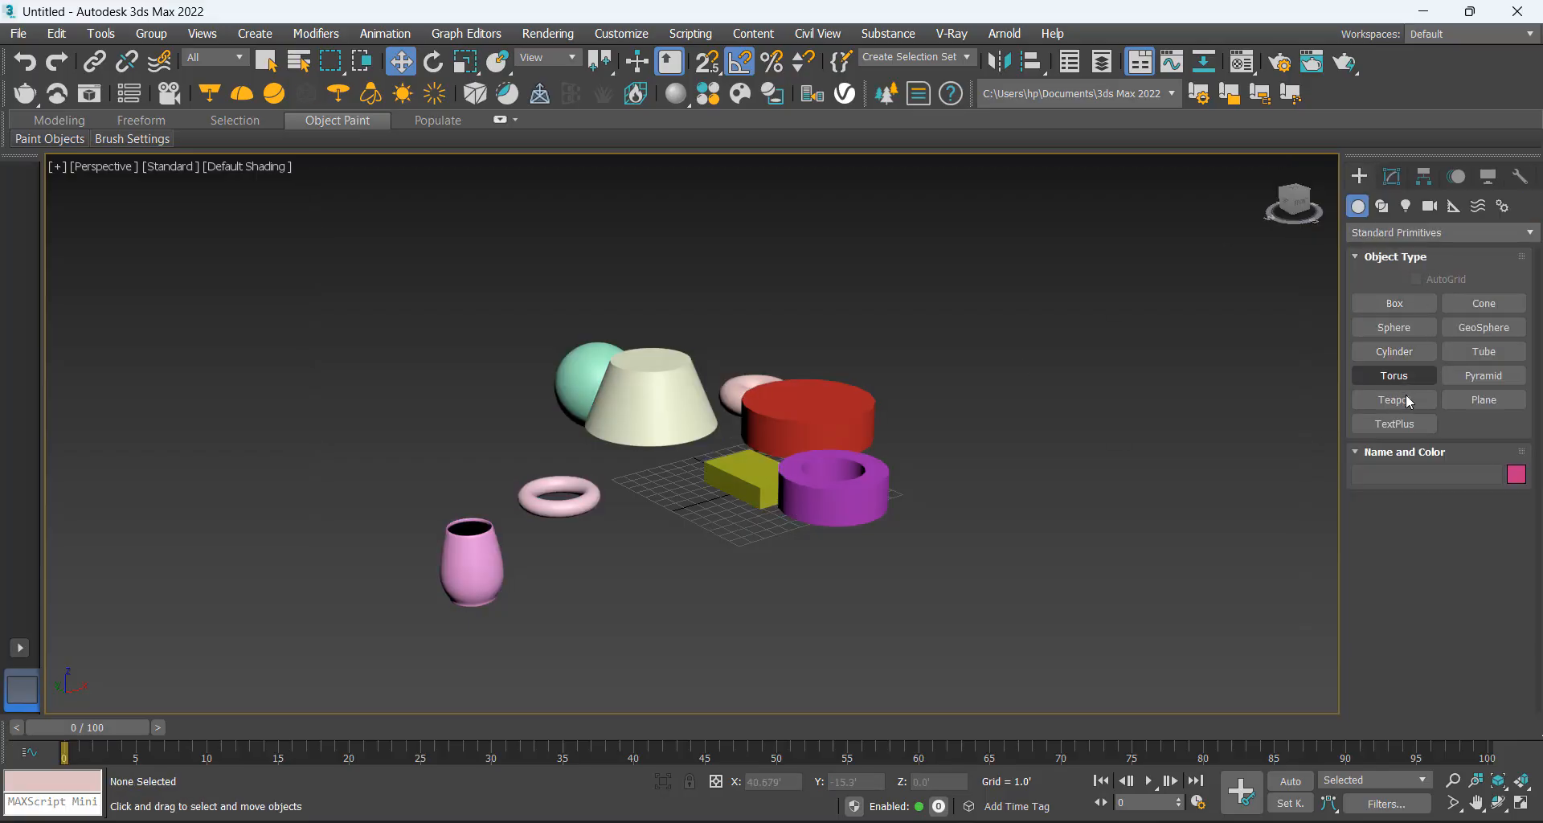
{"action": "left_click", "coordinate": [1491, 406]}
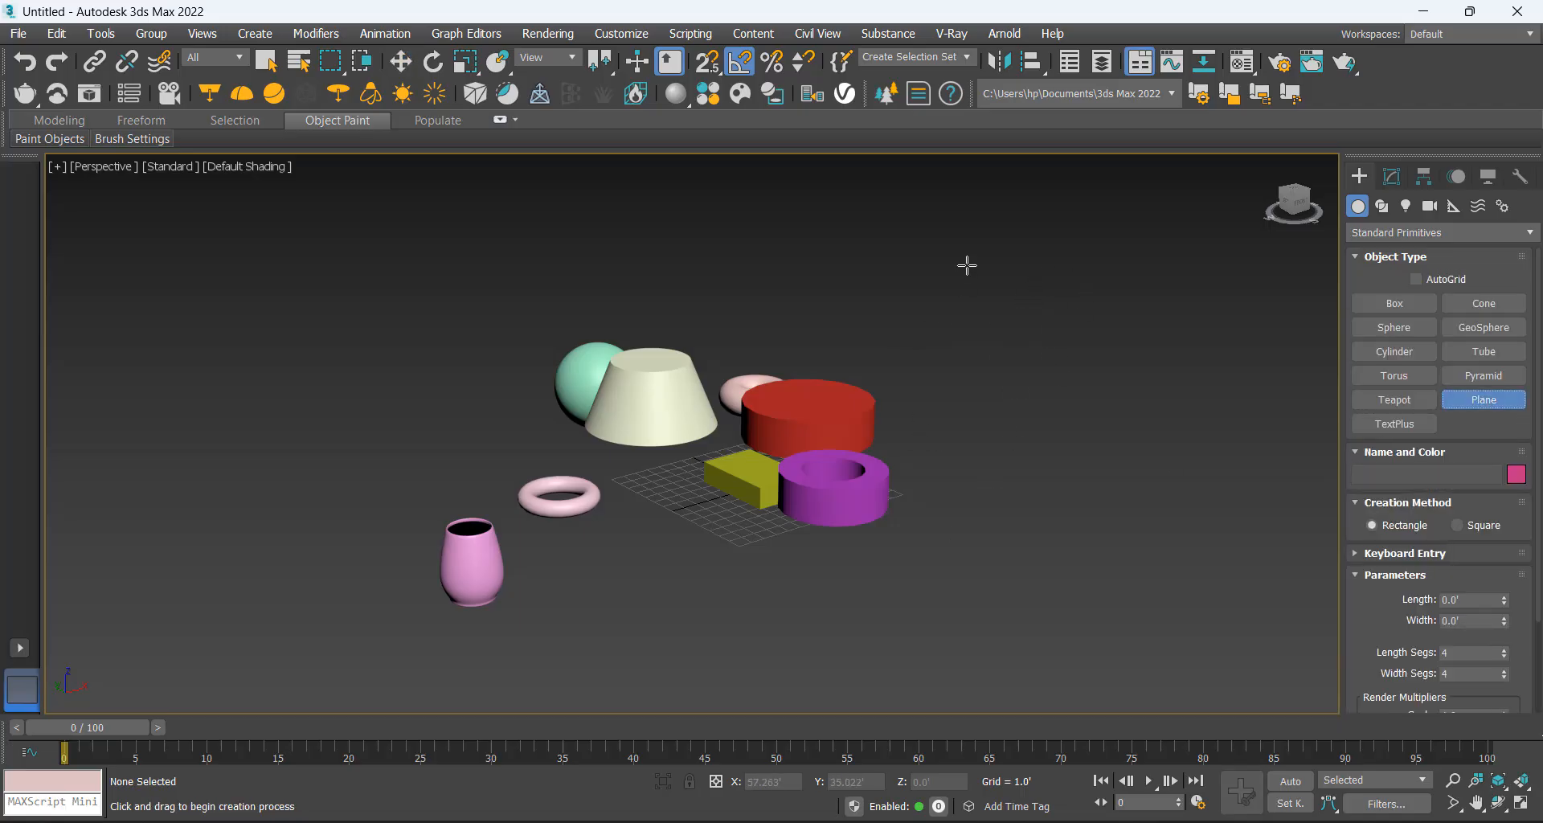
{"action": "left_click_drag", "start_coordinate": [967, 265], "coordinate": [627, 693]}
{"action": "key", "text": "w"}
{"action": "middle_click_drag", "start_coordinate": [930, 438], "coordinate": [815, 383], "text": "alt"}
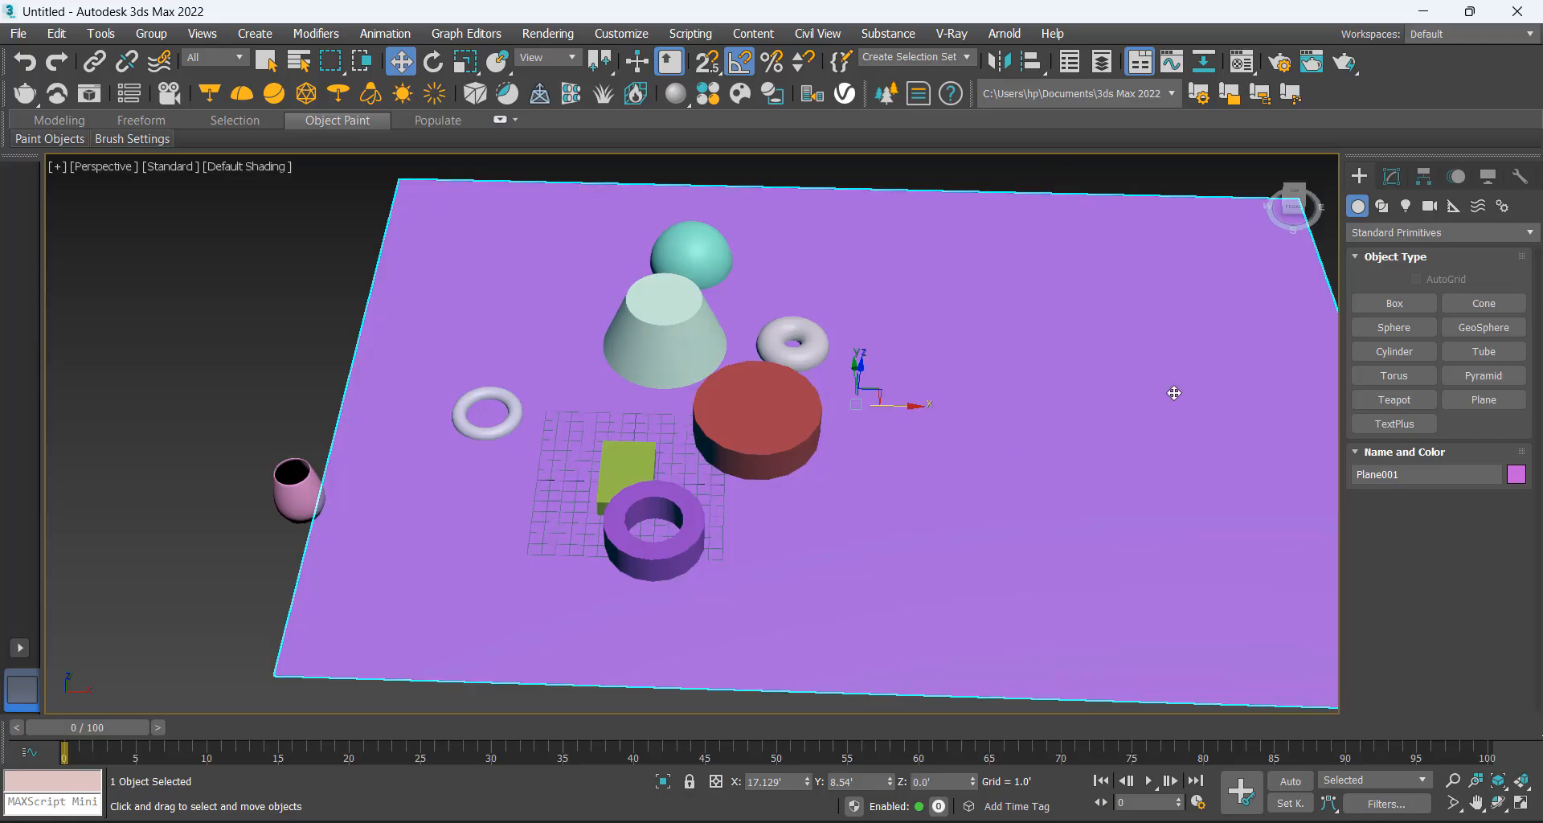
{"action": "left_click_drag", "start_coordinate": [1080, 306], "coordinate": [866, 393]}
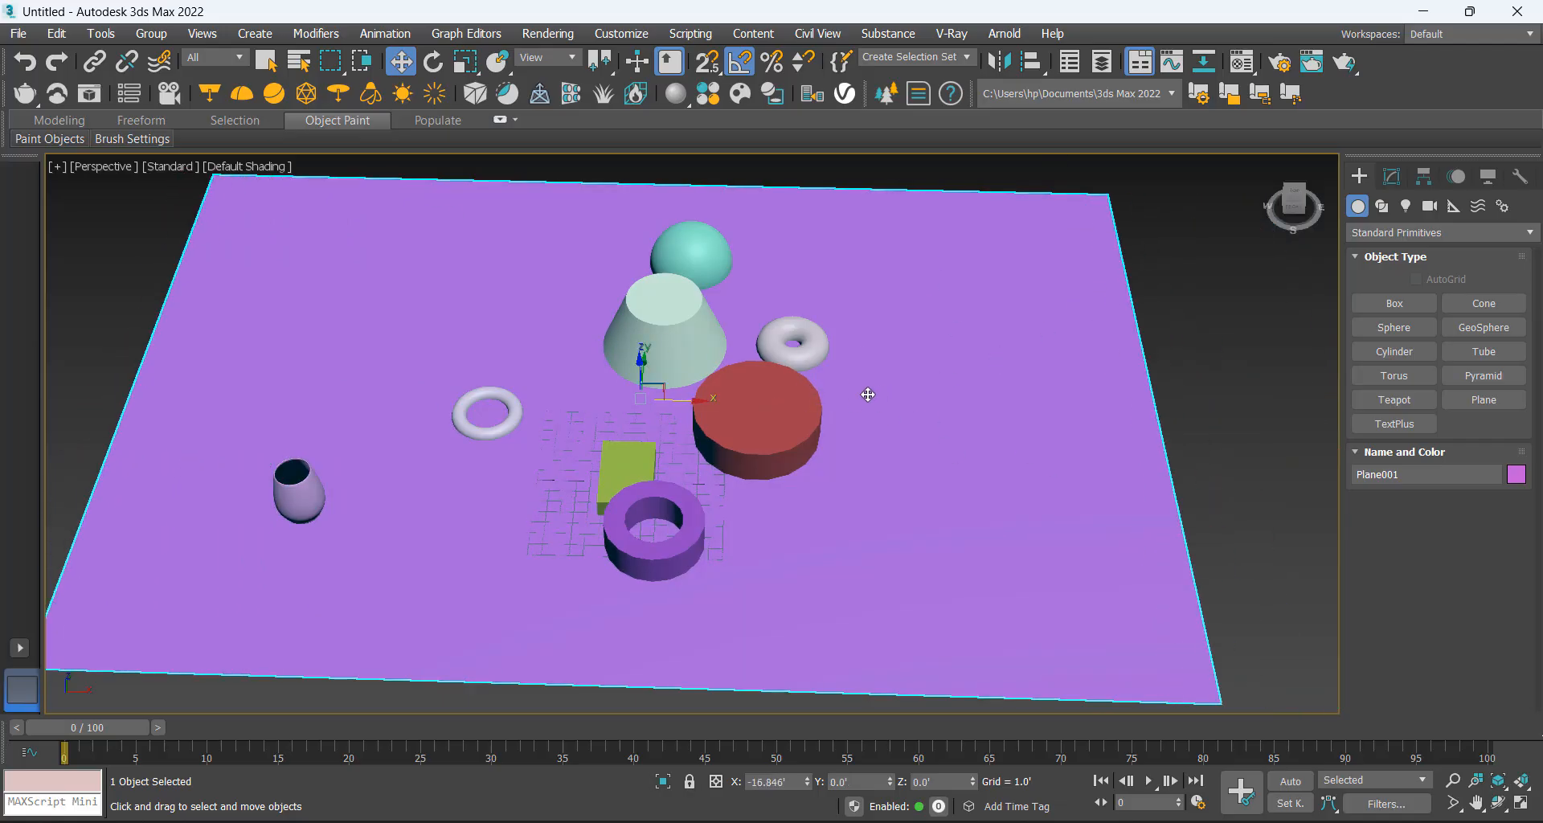
Delete the plane and all remaining objects to empty the scene.
{"action": "key", "text": "Delete"}
{"action": "left_click_drag", "start_coordinate": [1192, 227], "coordinate": [101, 750]}
{"action": "key", "text": "Delete"}
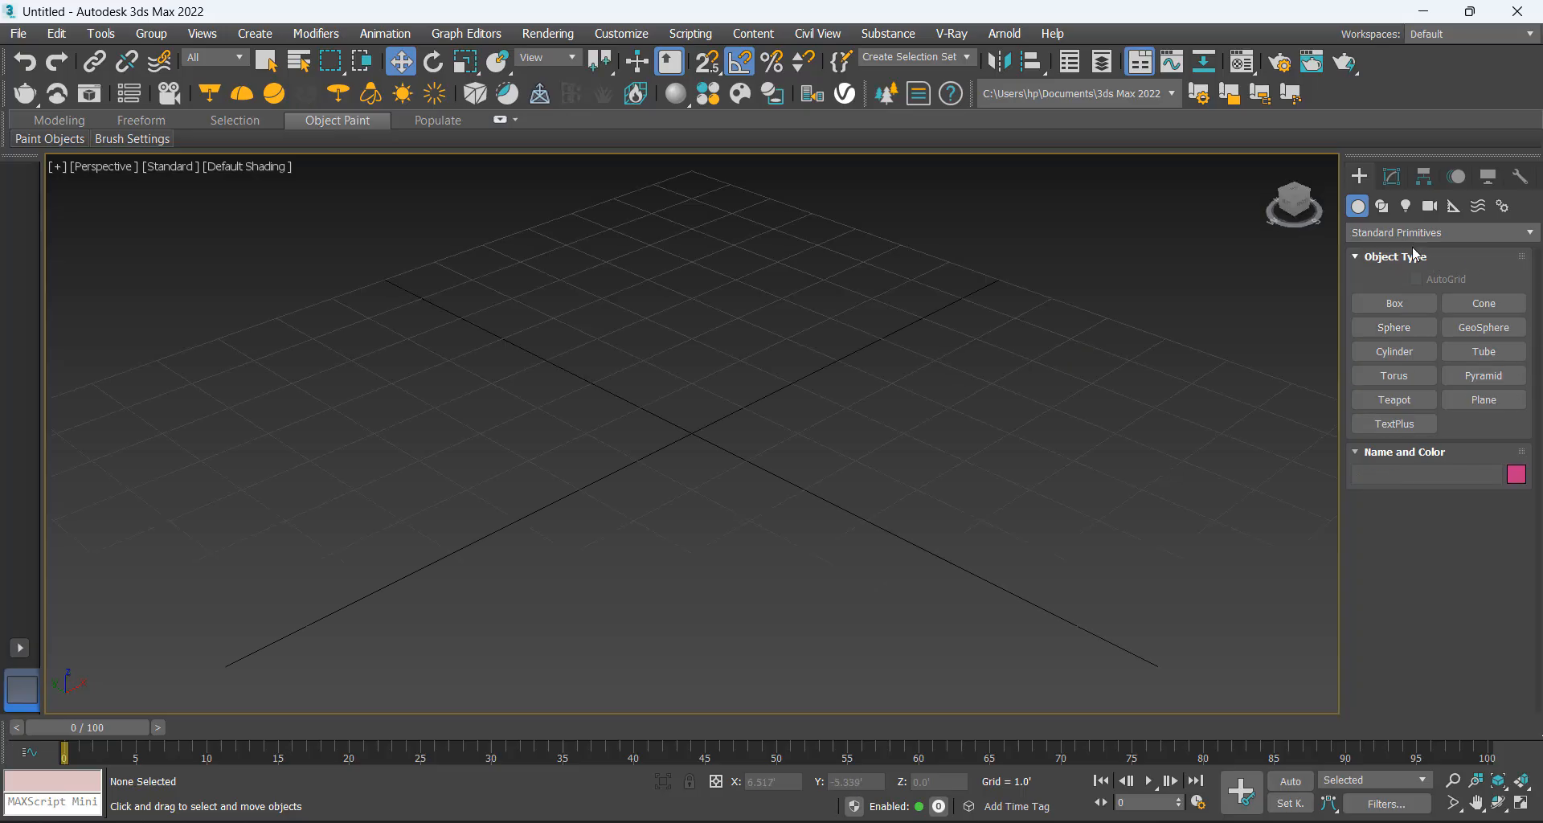
Create a pivot door from the Doors category near the grid's centre, about 4.1' wide, 1.6' deep and 6.2' high.
{"action": "left_click", "coordinate": [1381, 256]}
{"action": "left_click", "coordinate": [1366, 256]}
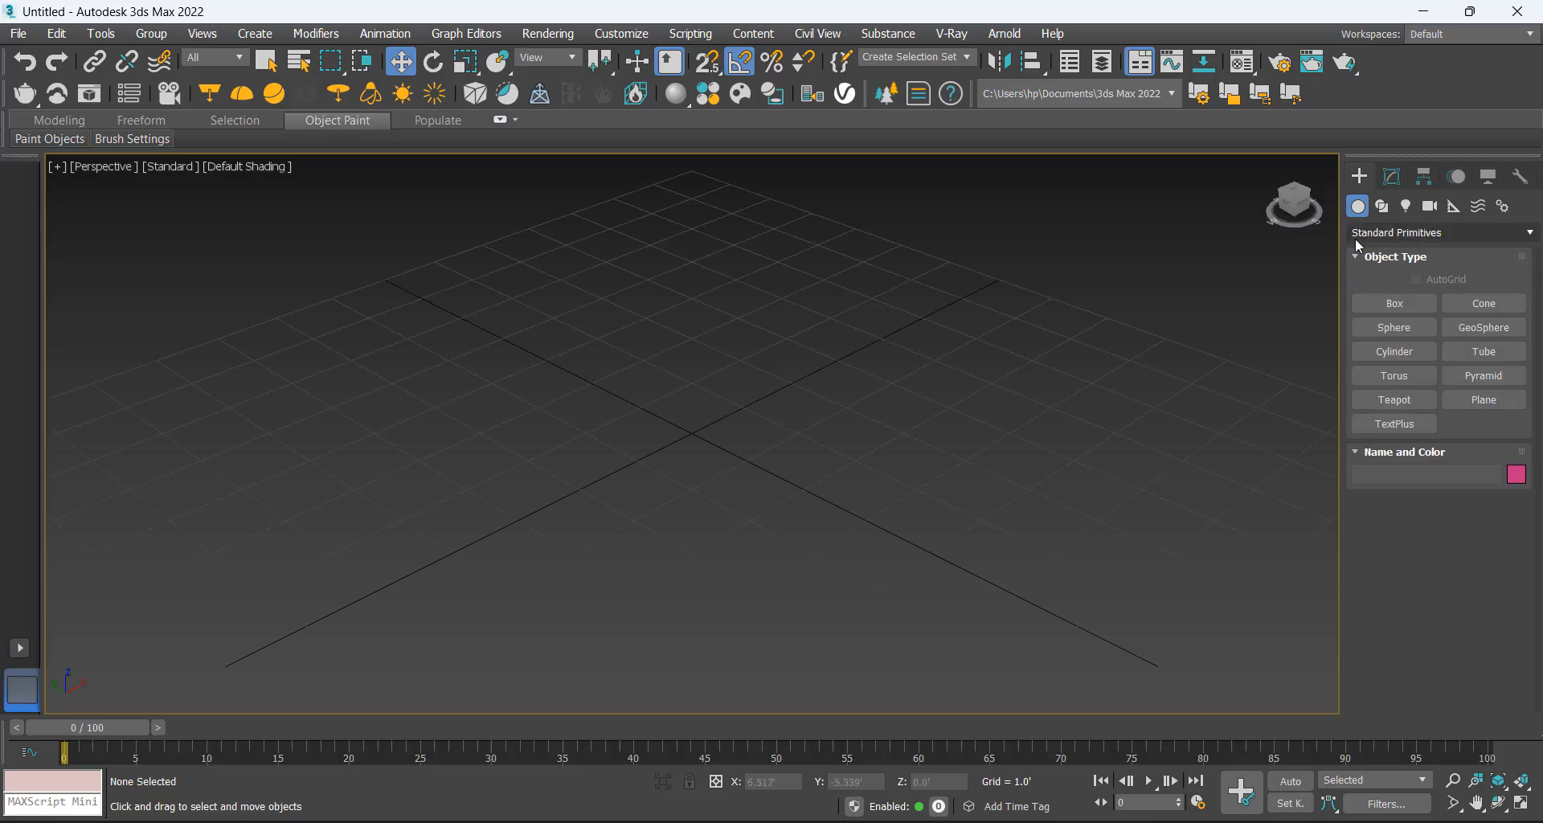
{"action": "left_click", "coordinate": [1356, 233]}
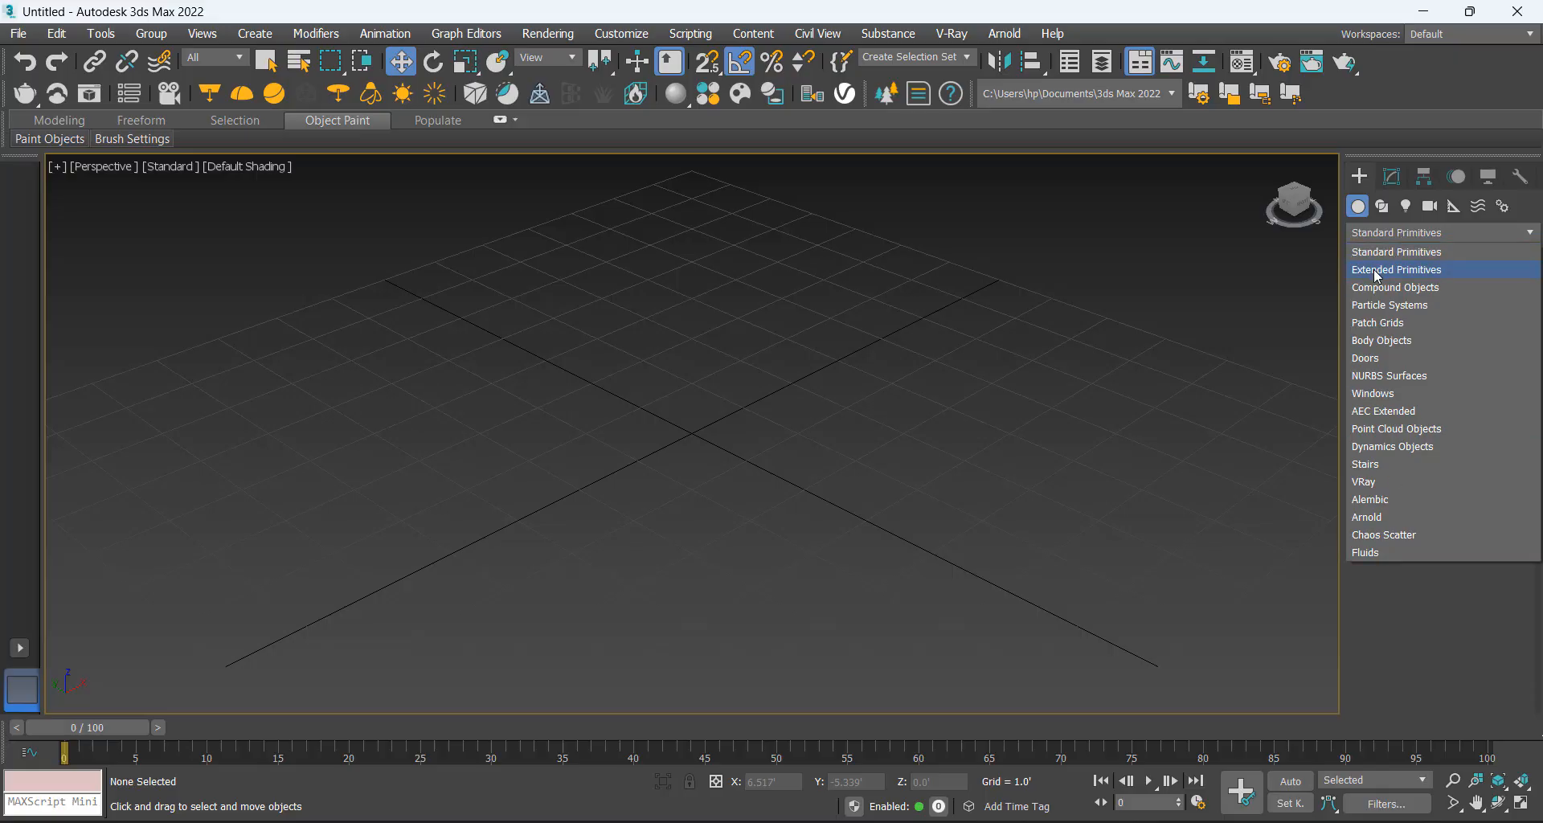
{"action": "left_click", "coordinate": [1379, 359]}
{"action": "left_click", "coordinate": [1395, 304]}
{"action": "left_click_drag", "start_coordinate": [702, 449], "coordinate": [845, 551]}
{"action": "left_click", "coordinate": [878, 503]}
{"action": "left_click", "coordinate": [898, 161]}
{"action": "key", "text": "w"}
{"action": "middle_click_drag", "start_coordinate": [777, 381], "coordinate": [876, 406], "text": "alt"}
Reduce the pivot door's width to 3.981' and its depth to 0.016', and check the thinner door.
{"action": "left_click", "coordinate": [1393, 178]}
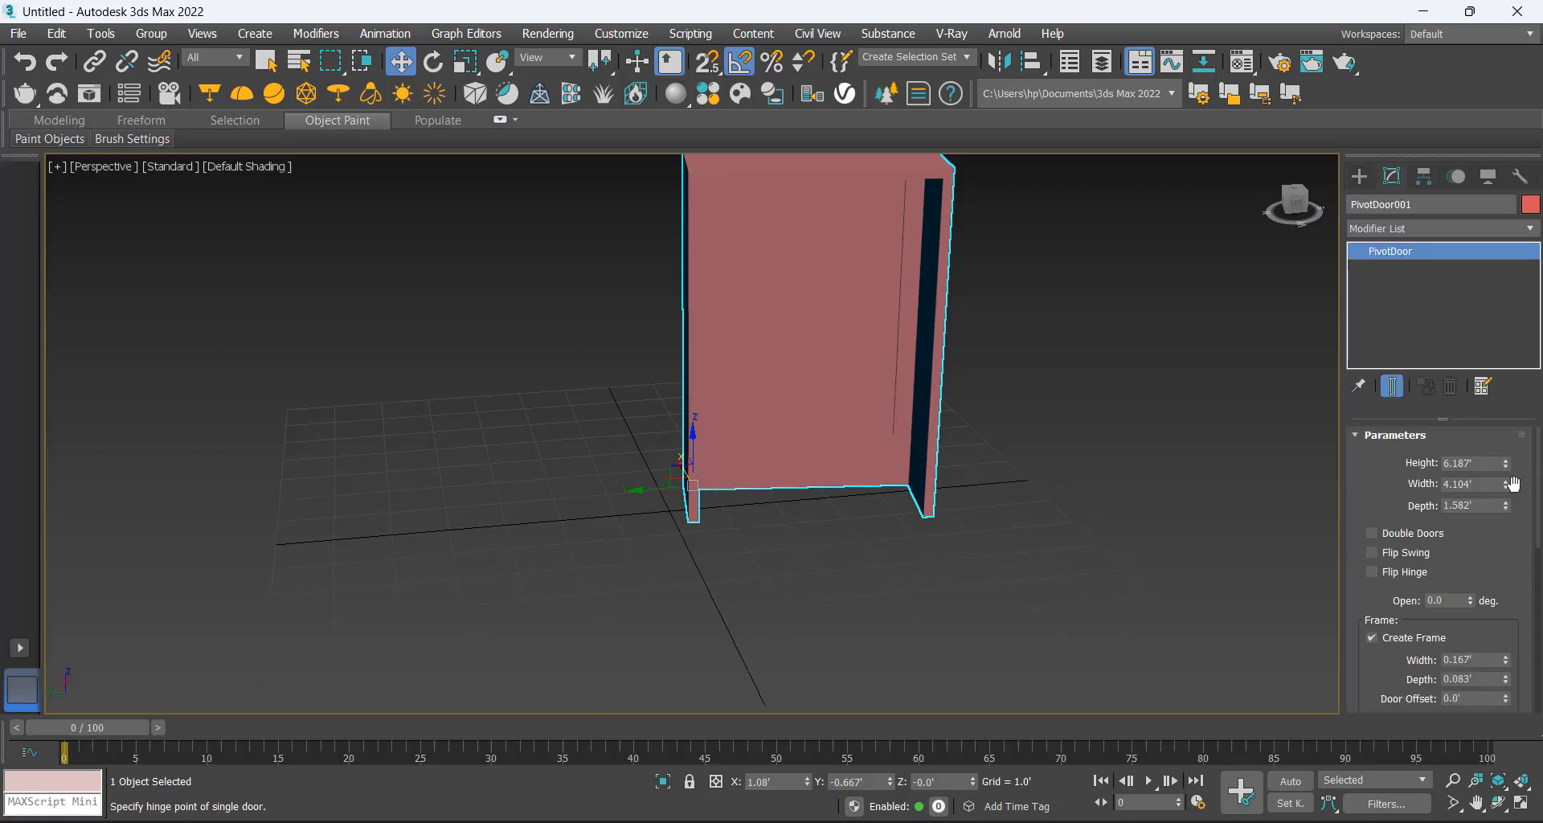
{"action": "left_click_drag", "start_coordinate": [1511, 492], "coordinate": [1508, 524]}
{"action": "middle_click_drag", "start_coordinate": [811, 562], "coordinate": [721, 510], "text": "alt"}
{"action": "scroll", "coordinate": [846, 571], "scroll_direction": "up", "scroll_amount": 5}
{"action": "mouse_move", "coordinate": [847, 571]}
{"action": "middle_mouse_down", "text": "alt"}
{"action": "mouse_move", "coordinate": [878, 534]}
{"action": "mouse_move", "coordinate": [868, 557]}
{"action": "middle_mouse_up", "text": "alt"}
{"action": "scroll", "coordinate": [877, 533], "scroll_direction": "down", "scroll_amount": 3}
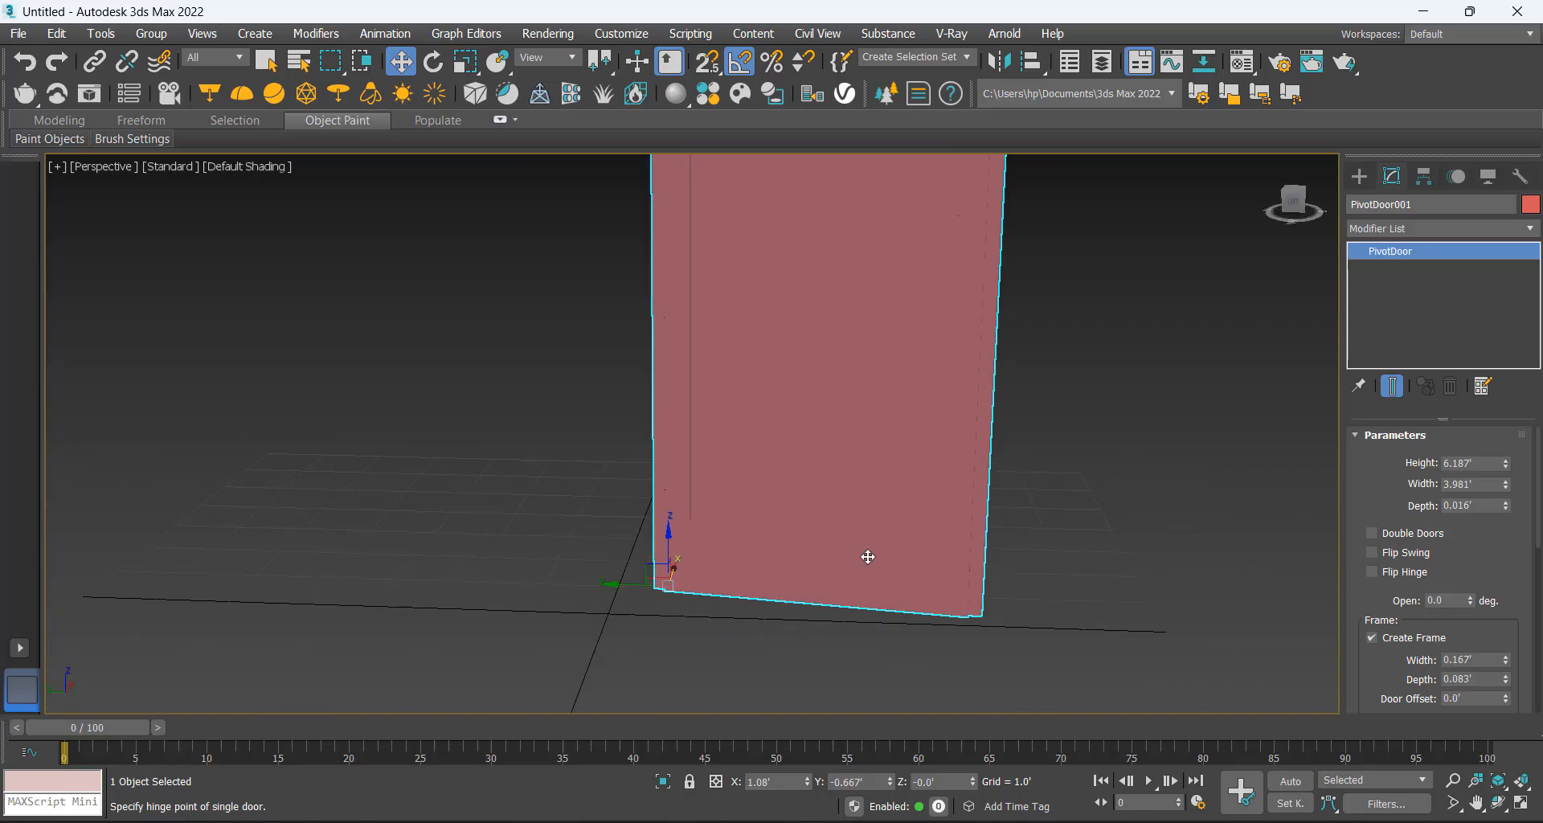
{"action": "middle_click_drag", "start_coordinate": [868, 486], "coordinate": [873, 530]}
{"action": "scroll", "coordinate": [826, 499], "scroll_direction": "down", "scroll_amount": 4}
{"action": "scroll", "coordinate": [861, 465], "scroll_direction": "up", "scroll_amount": 5}
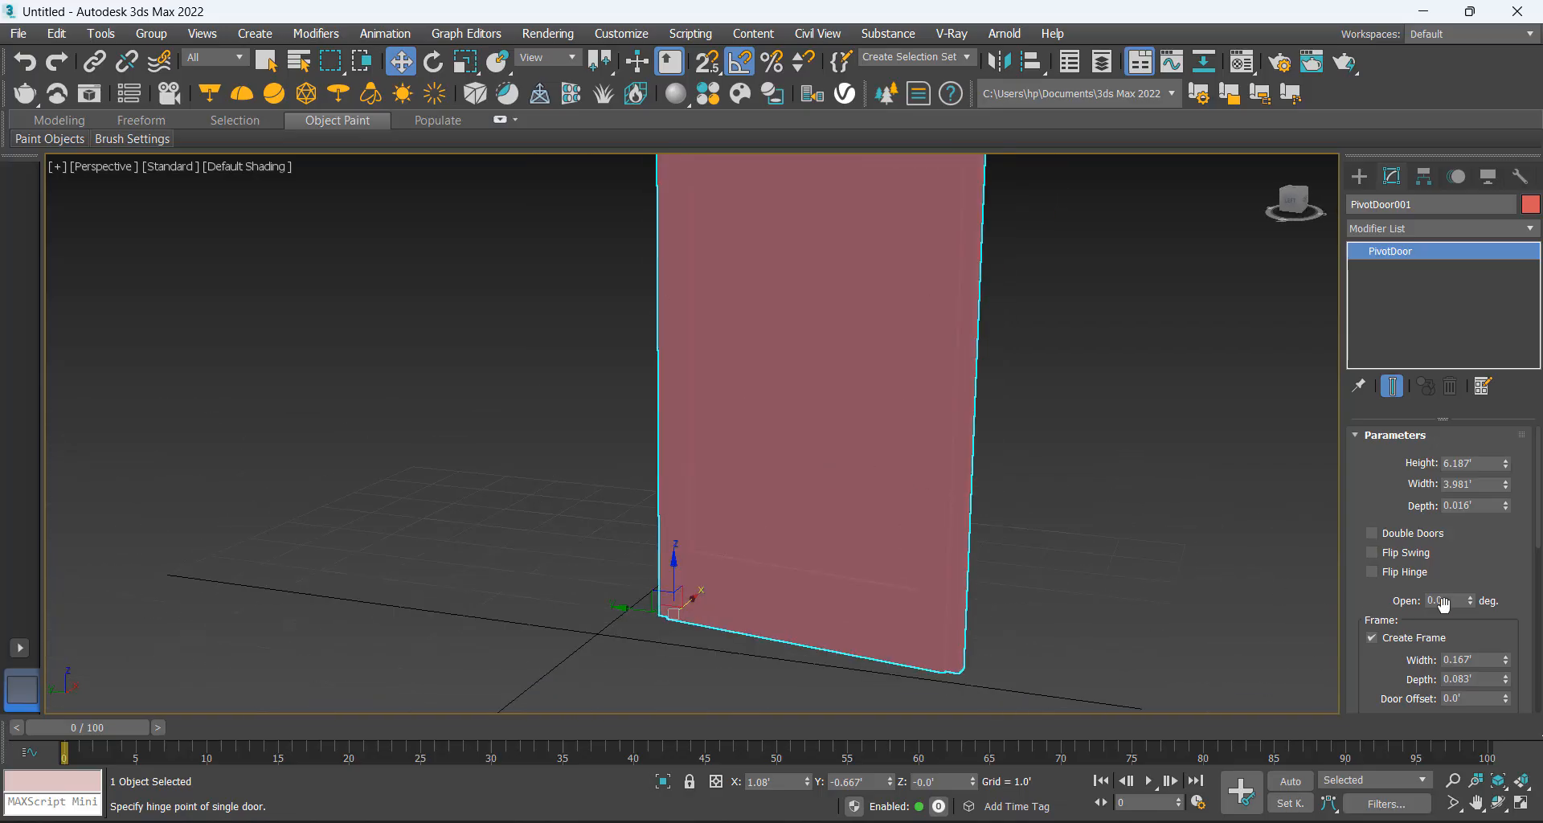
Open the pivot door to 75.5 degrees, view it from the other side, and increase the opening to 180 degrees.
{"action": "left_click_drag", "start_coordinate": [1472, 599], "coordinate": [1472, 551]}
{"action": "scroll", "coordinate": [1001, 507], "scroll_direction": "down", "scroll_amount": 3}
{"action": "middle_click_drag", "start_coordinate": [1001, 508], "coordinate": [771, 514], "text": "alt"}
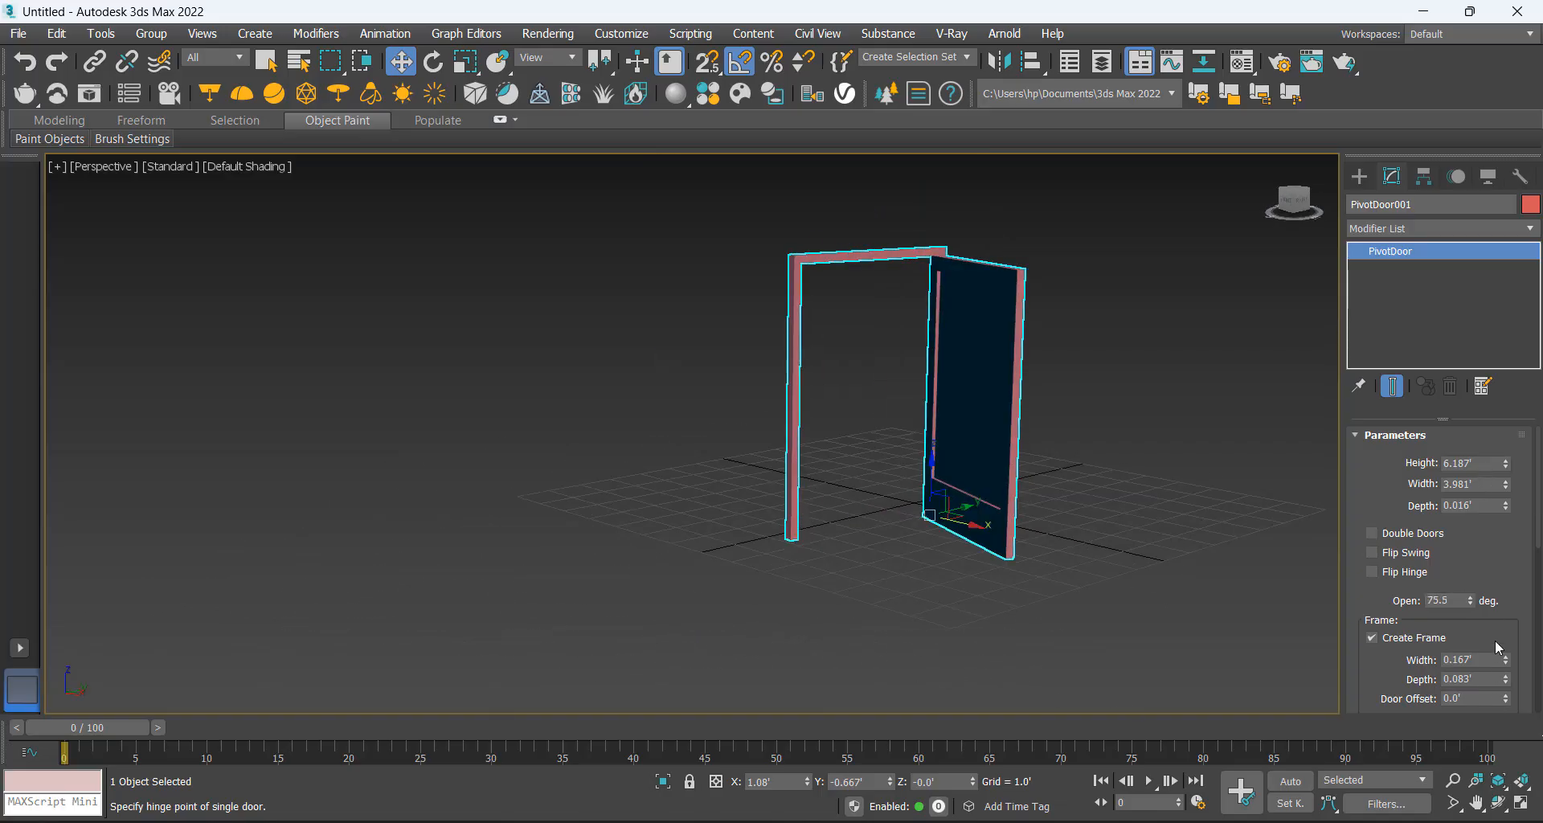
{"action": "left_click_drag", "start_coordinate": [1475, 597], "coordinate": [1437, 598]}
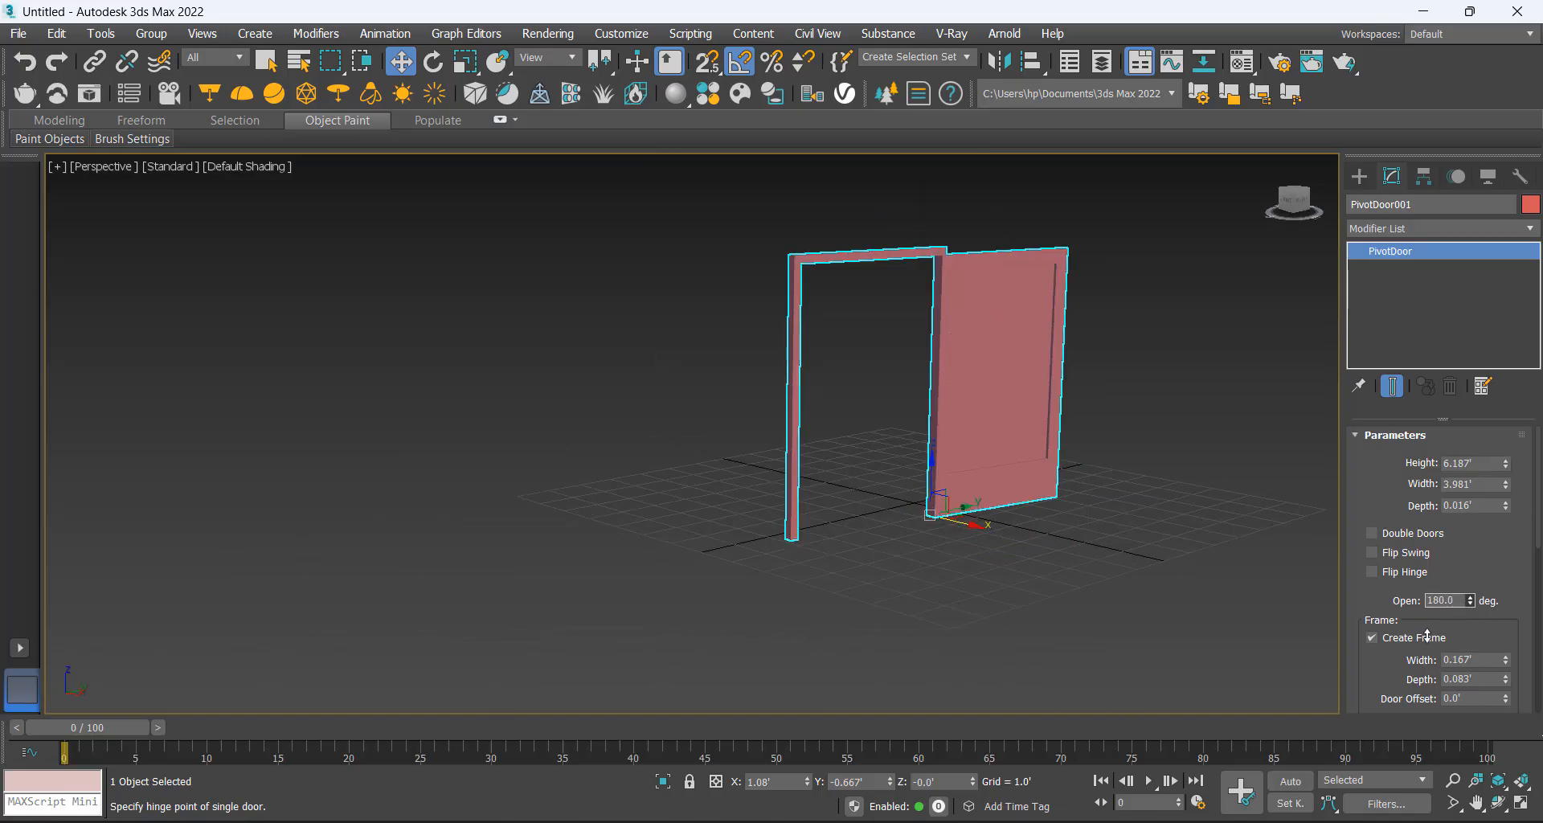
Set the pivot door's opening to 51 degrees and delete the door from the scene.
{"action": "left_click_drag", "start_coordinate": [1392, 62], "coordinate": [1456, 307]}
{"action": "left_click_drag", "start_coordinate": [1469, 600], "coordinate": [1469, 623]}
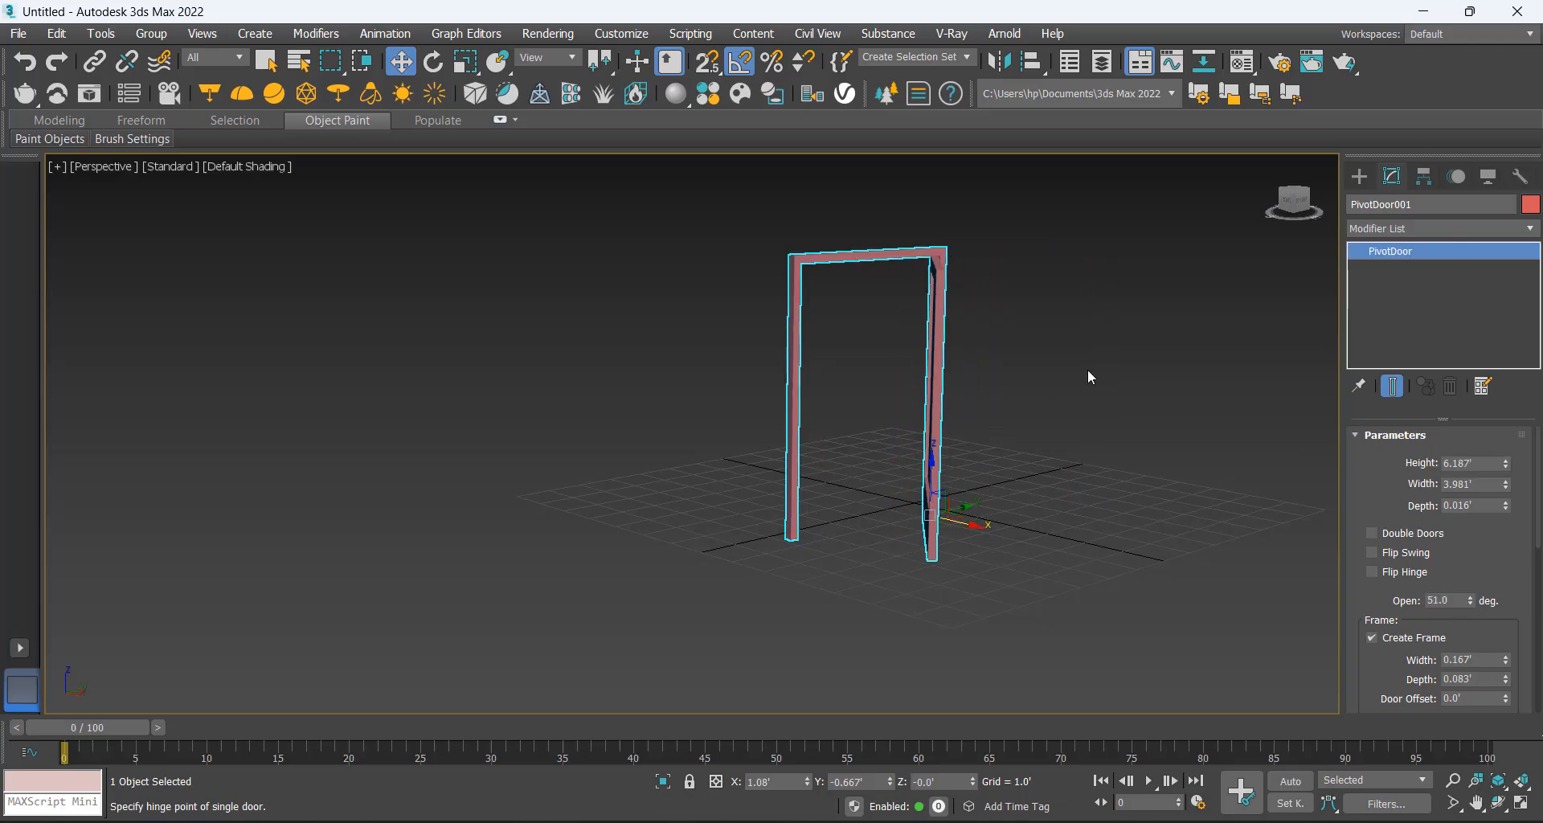
{"action": "scroll", "coordinate": [797, 589], "scroll_direction": "up", "scroll_amount": 3}
{"action": "middle_click_drag", "start_coordinate": [797, 589], "coordinate": [967, 427], "text": "alt"}
{"action": "scroll", "coordinate": [895, 566], "scroll_direction": "down", "scroll_amount": 5}
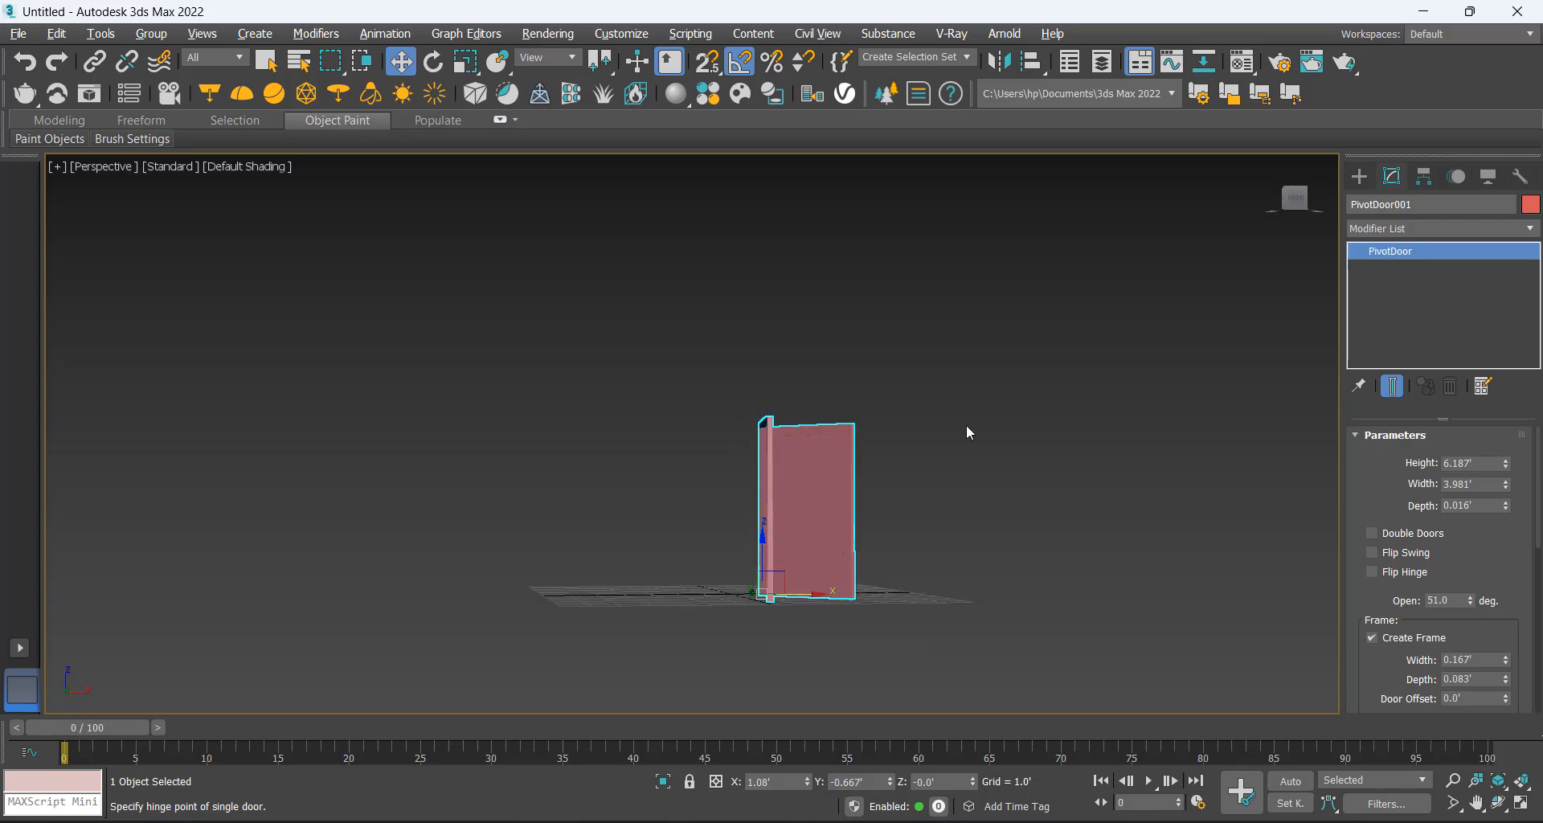
{"action": "key", "text": "Delete"}
Create a sliding door from the Doors category near the grid's centre, about 3.2' wide, 0.75' deep and 3.6' high.
{"action": "middle_click_drag", "start_coordinate": [746, 637], "coordinate": [844, 609], "text": "alt"}
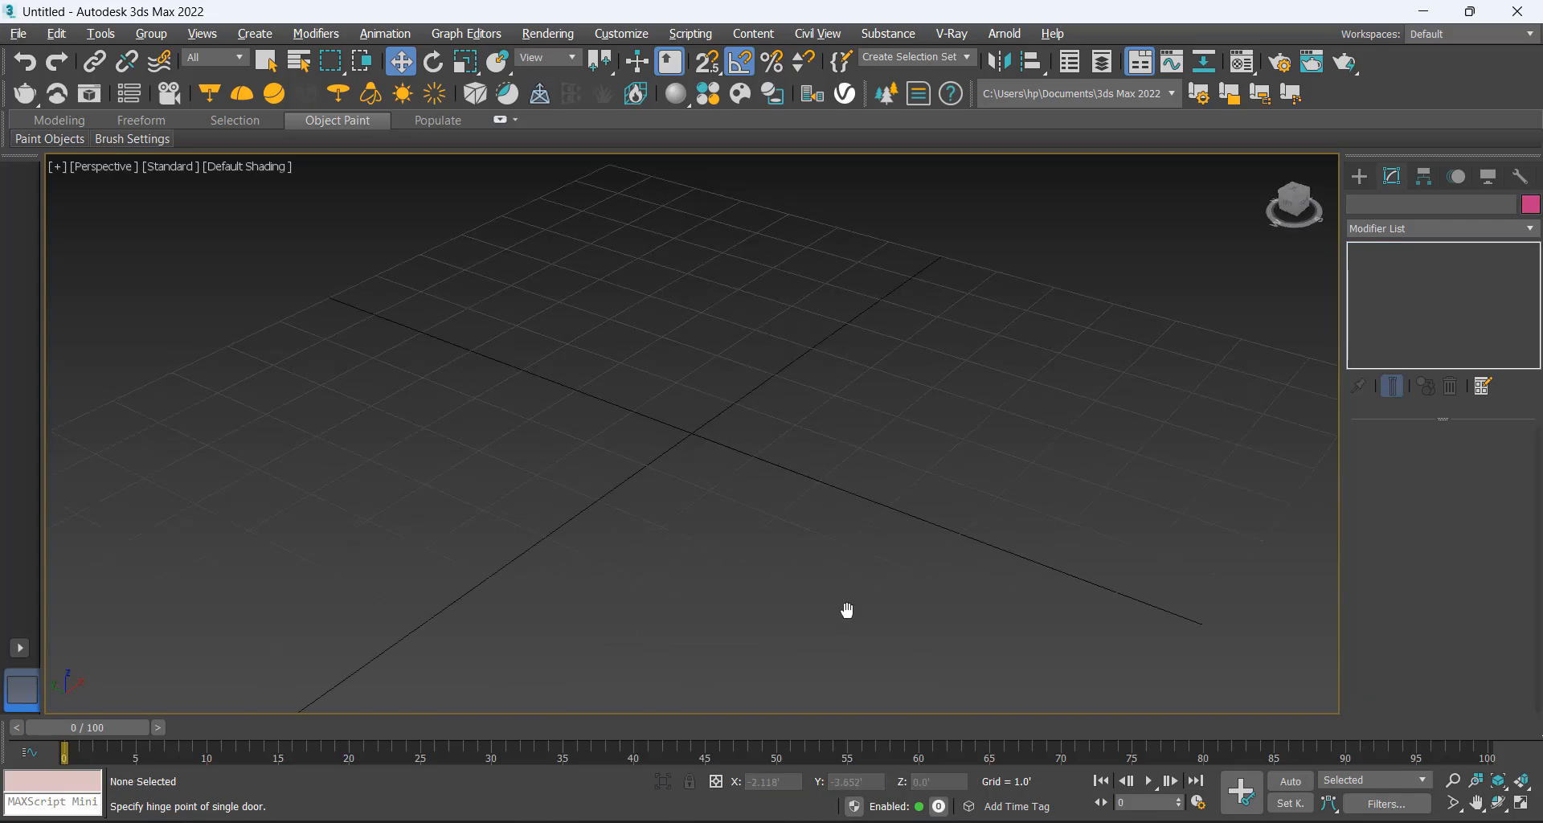
{"action": "left_click", "coordinate": [1357, 177]}
{"action": "left_click", "coordinate": [1475, 304]}
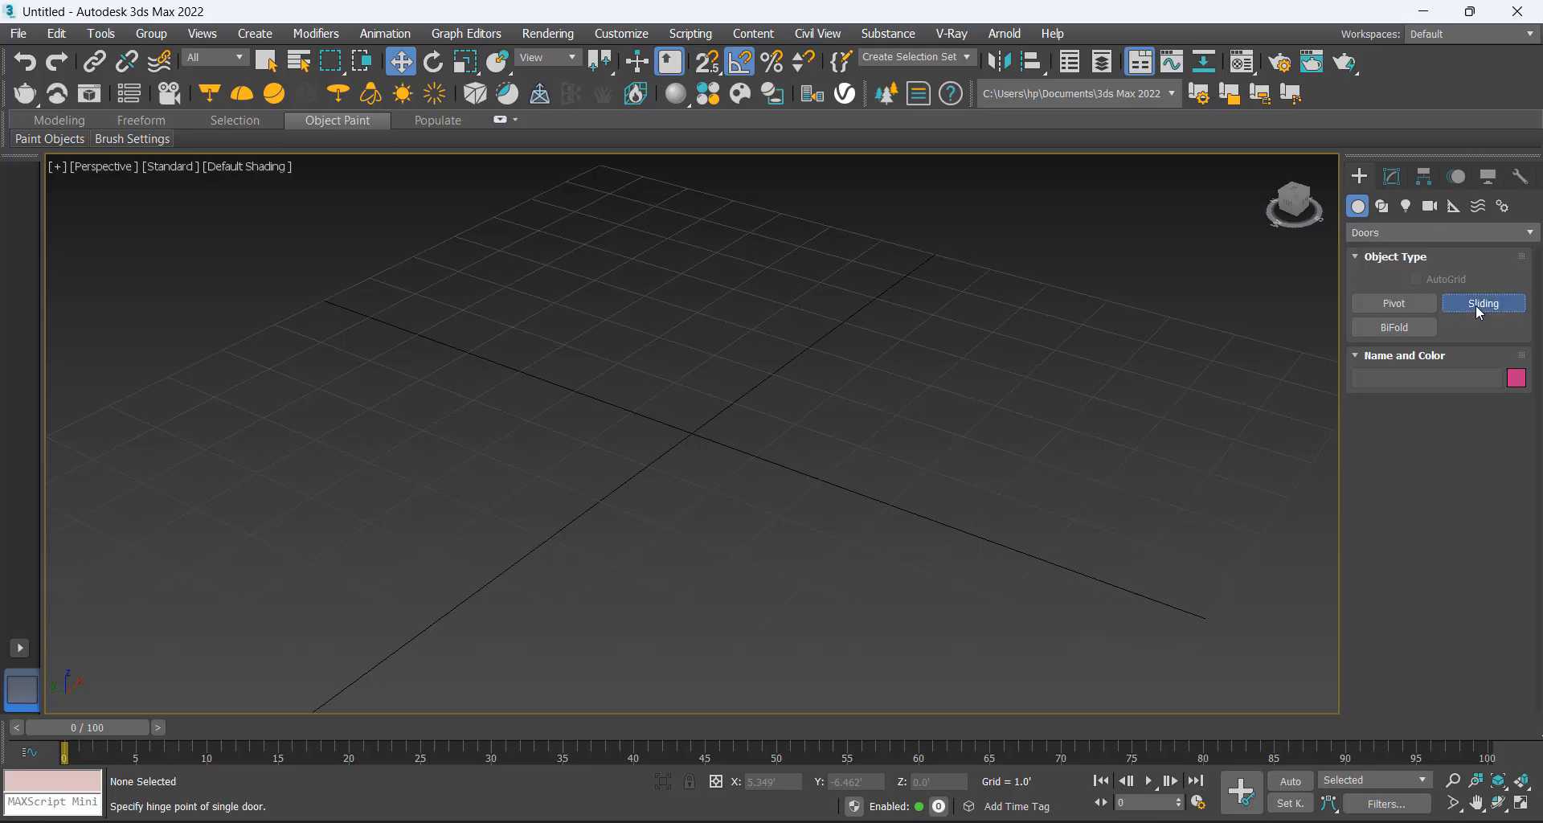
{"action": "left_click_drag", "start_coordinate": [795, 429], "coordinate": [935, 577]}
{"action": "left_click", "coordinate": [970, 530]}
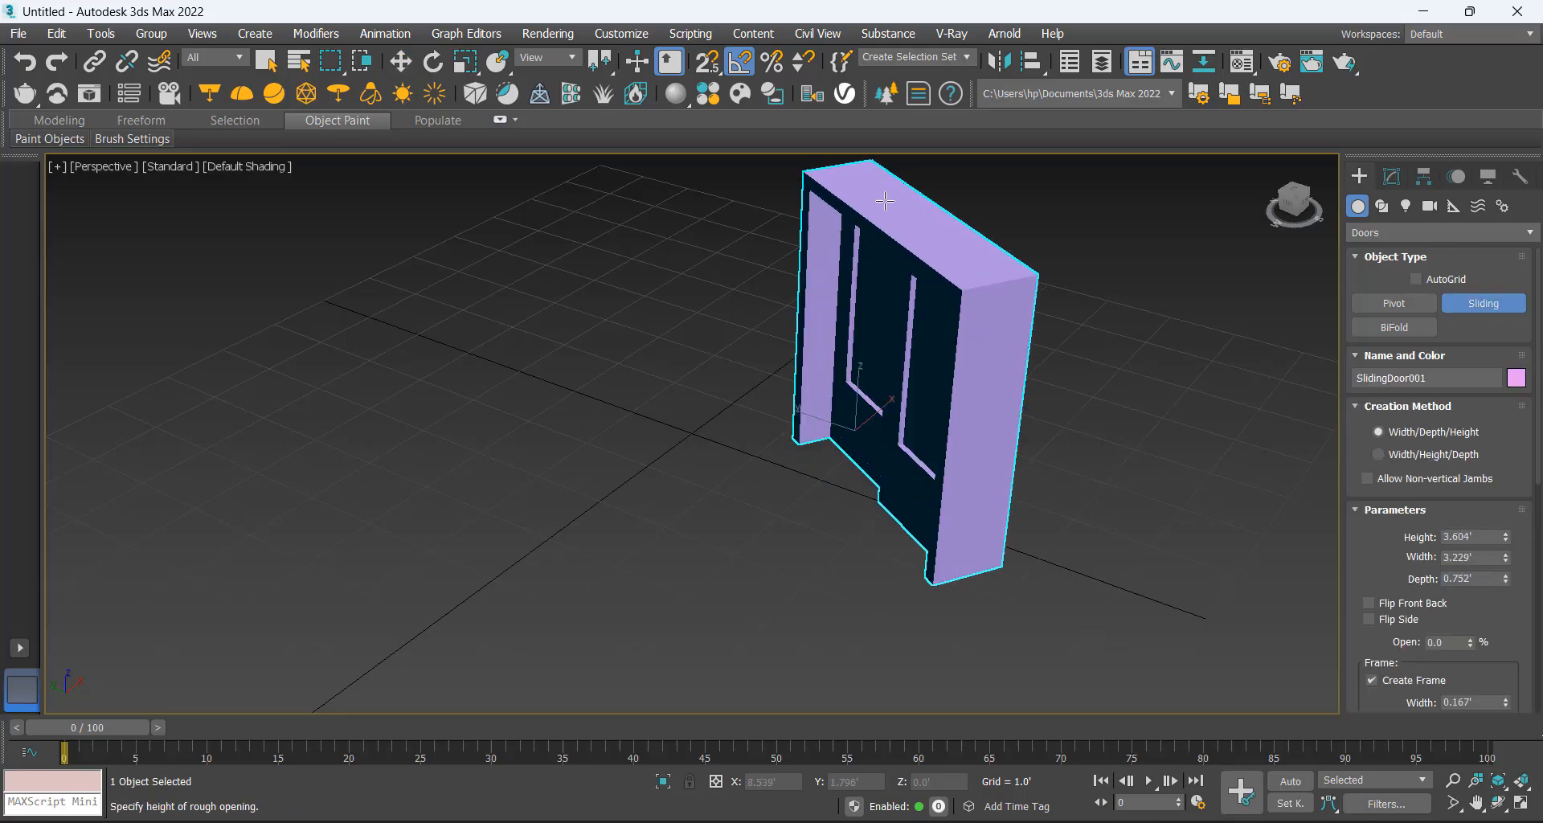
{"action": "left_click", "coordinate": [936, 441]}
{"action": "scroll", "coordinate": [936, 440], "scroll_direction": "down", "scroll_amount": 5}
{"action": "middle_click_drag", "start_coordinate": [936, 440], "coordinate": [1068, 378], "text": "alt"}
{"action": "scroll", "coordinate": [1069, 381], "scroll_direction": "up", "scroll_amount": 3}
{"action": "key", "text": "w"}
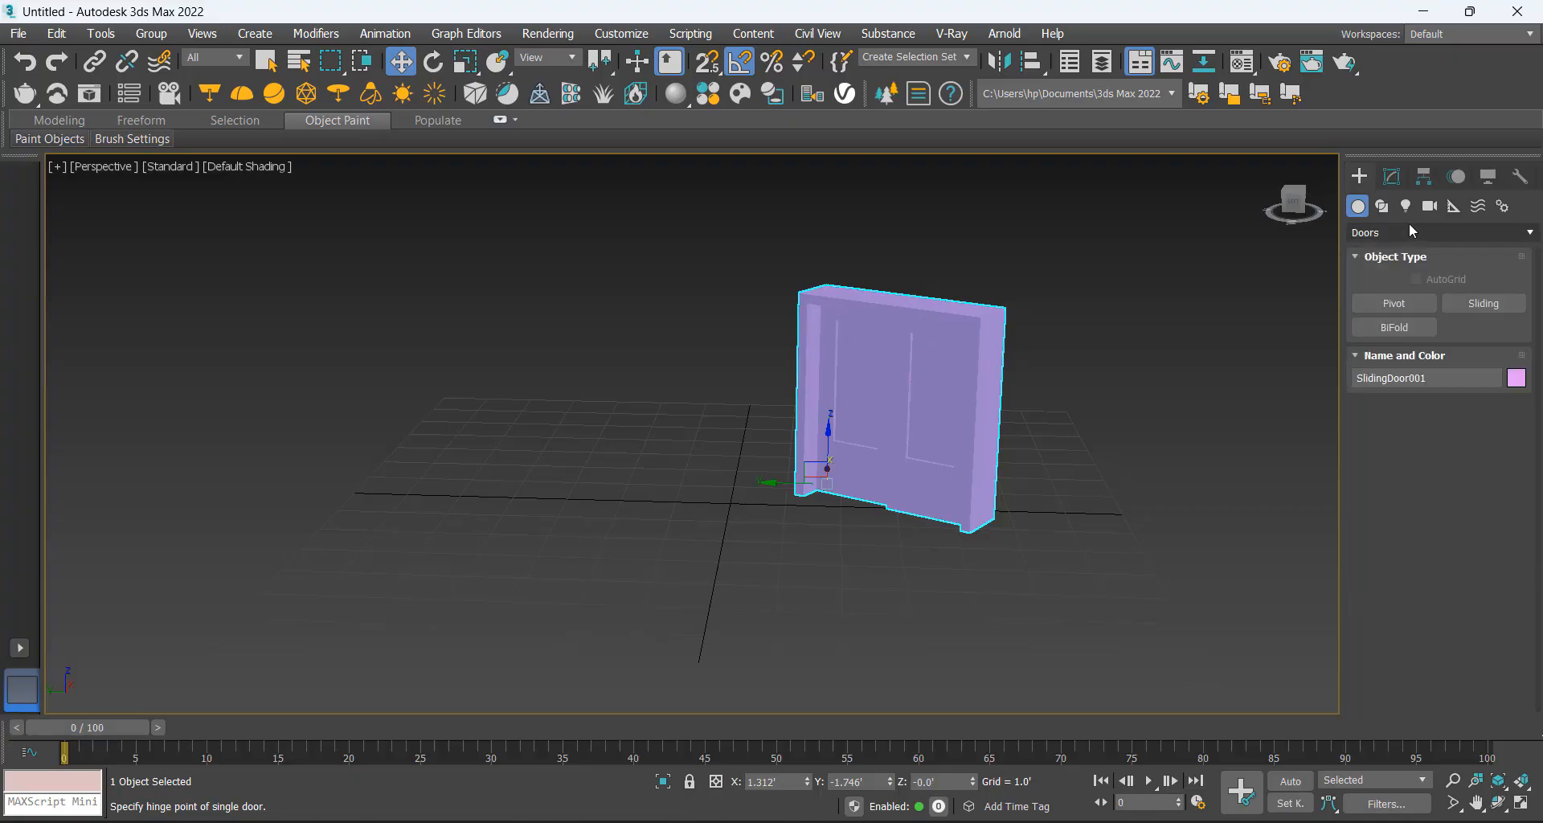
Try adjusting the sliding door's opening percentage and delete the door.
{"action": "left_click", "coordinate": [1394, 180]}
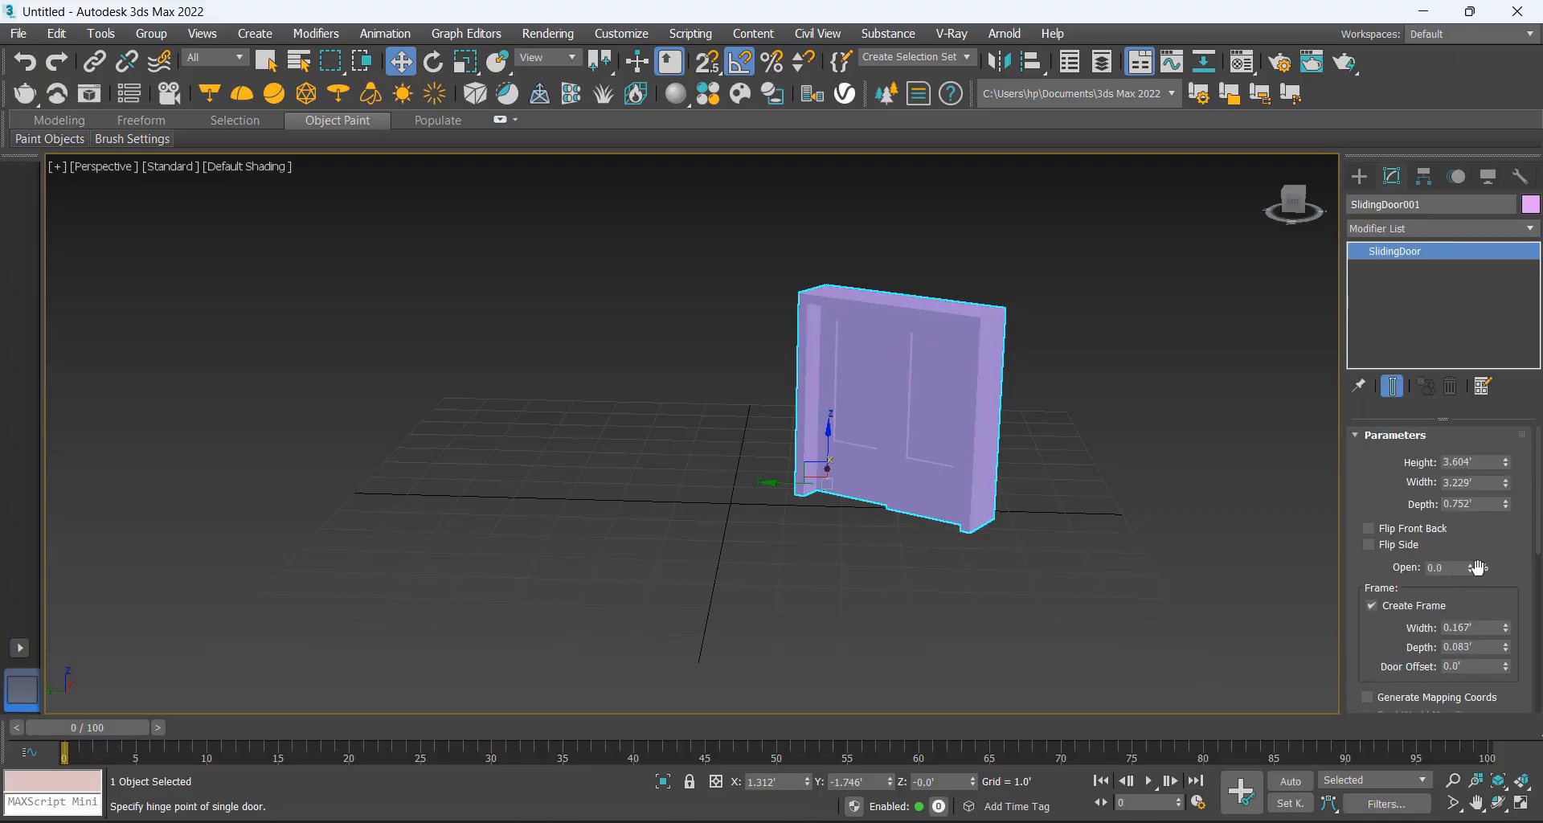
{"action": "mouse_move", "coordinate": [1477, 567]}
{"action": "left_mouse_down"}
{"action": "mouse_move", "coordinate": [1473, 488]}
{"action": "mouse_move", "coordinate": [1472, 572]}
{"action": "left_mouse_up"}
{"action": "key", "text": "Delete"}
Examine the object types offered under NURBS Surfaces, Windows, Splines and Standard Primitives.
{"action": "left_click", "coordinate": [1359, 176]}
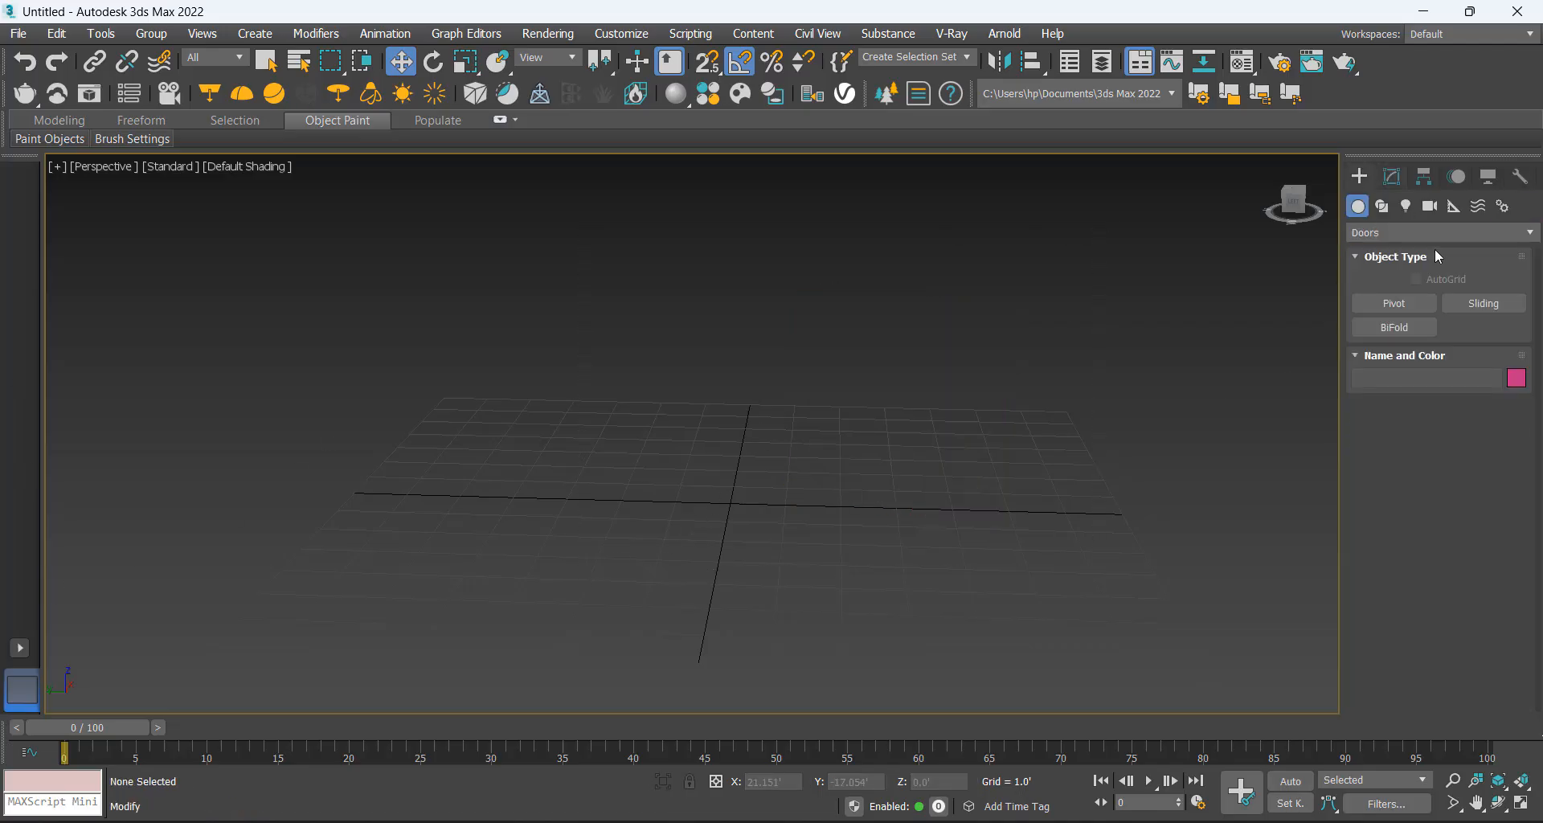
{"action": "left_click", "coordinate": [1396, 233]}
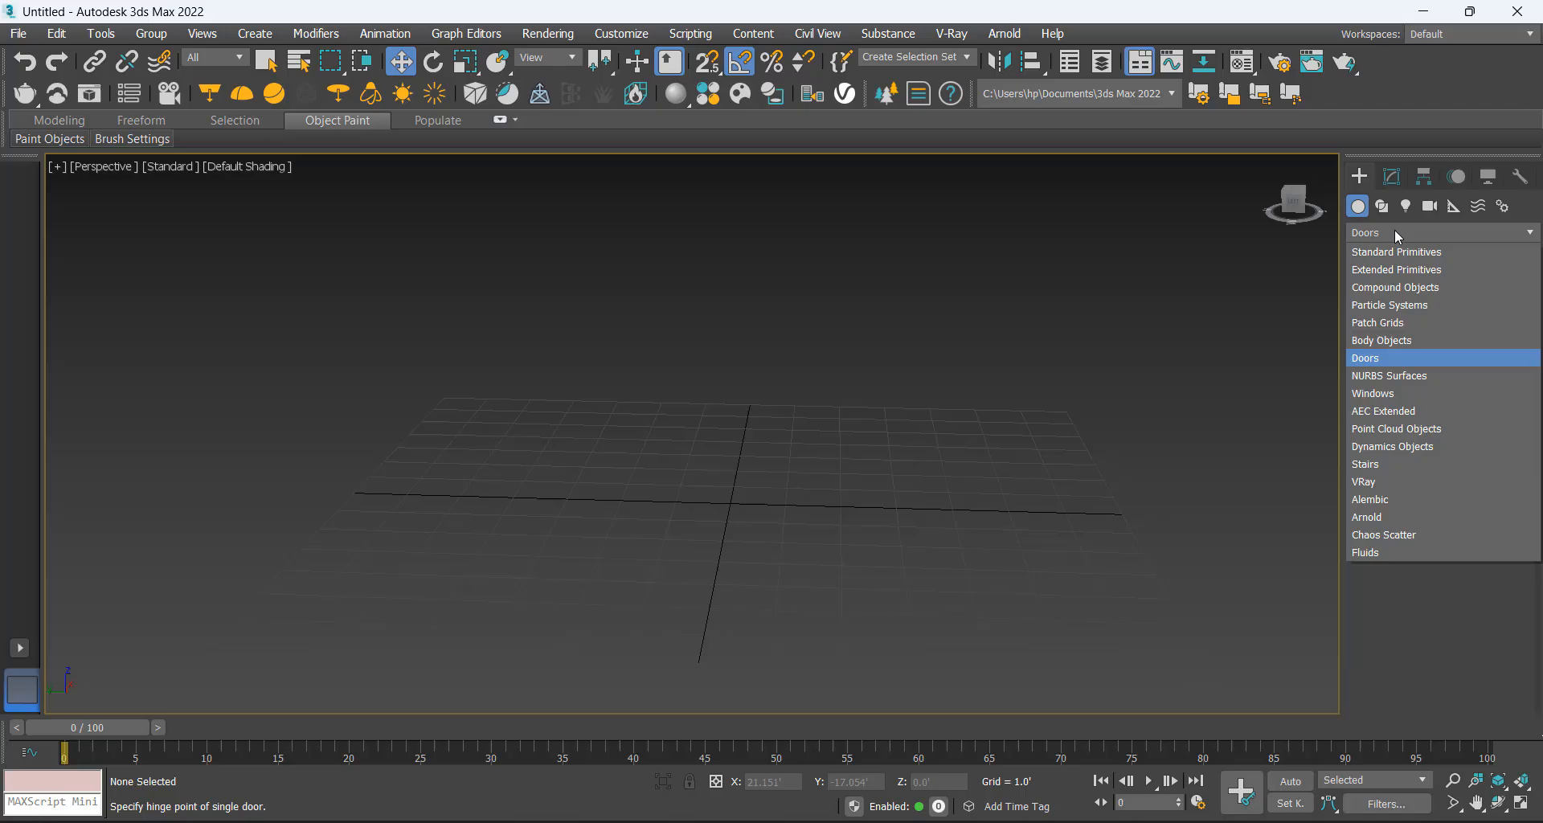
{"action": "left_click", "coordinate": [1377, 376]}
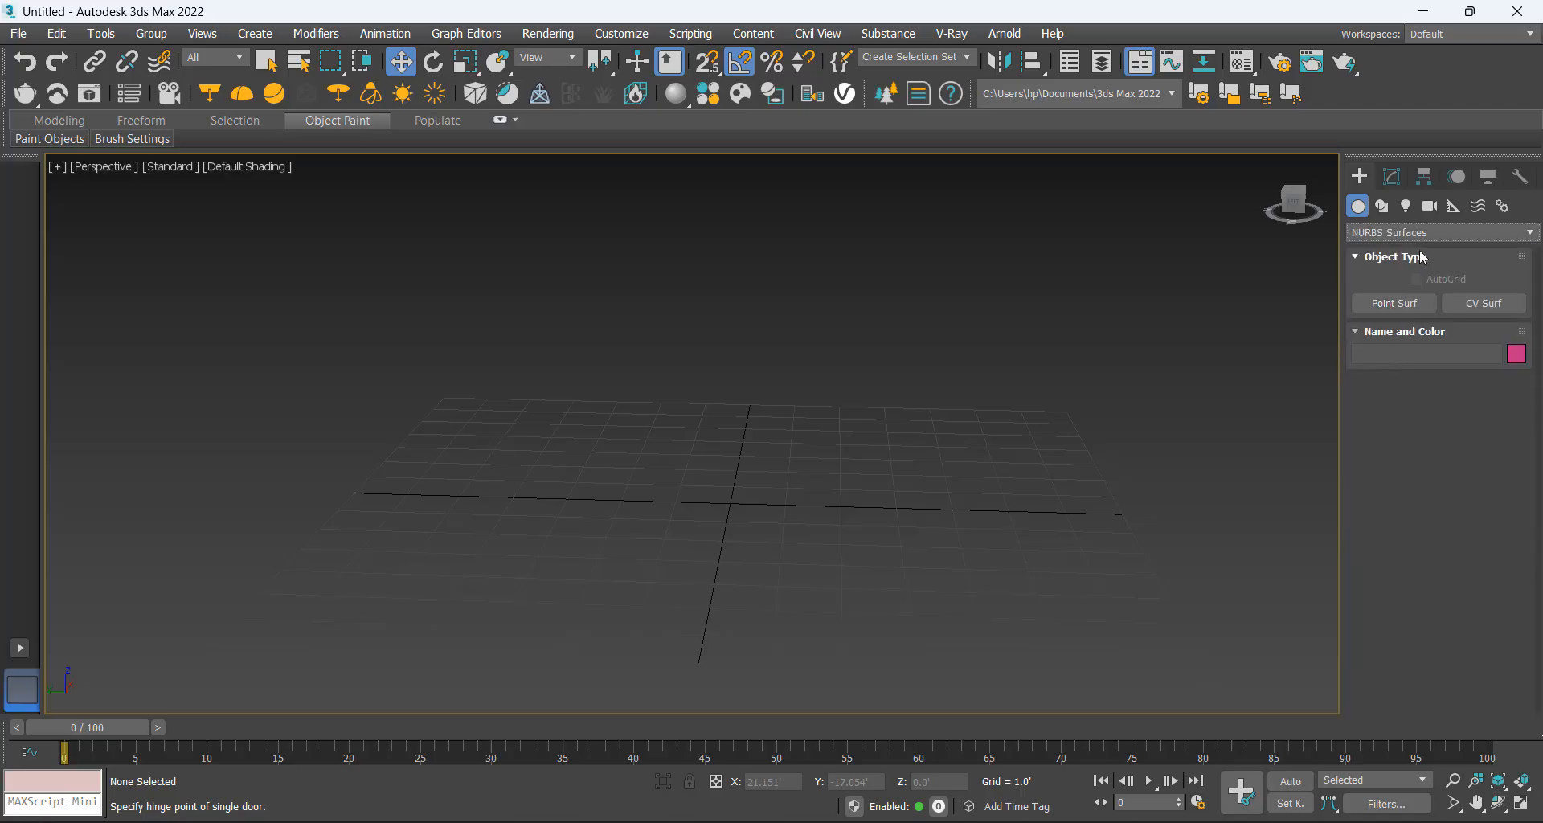
{"action": "left_click", "coordinate": [1415, 232]}
{"action": "left_click", "coordinate": [1375, 393]}
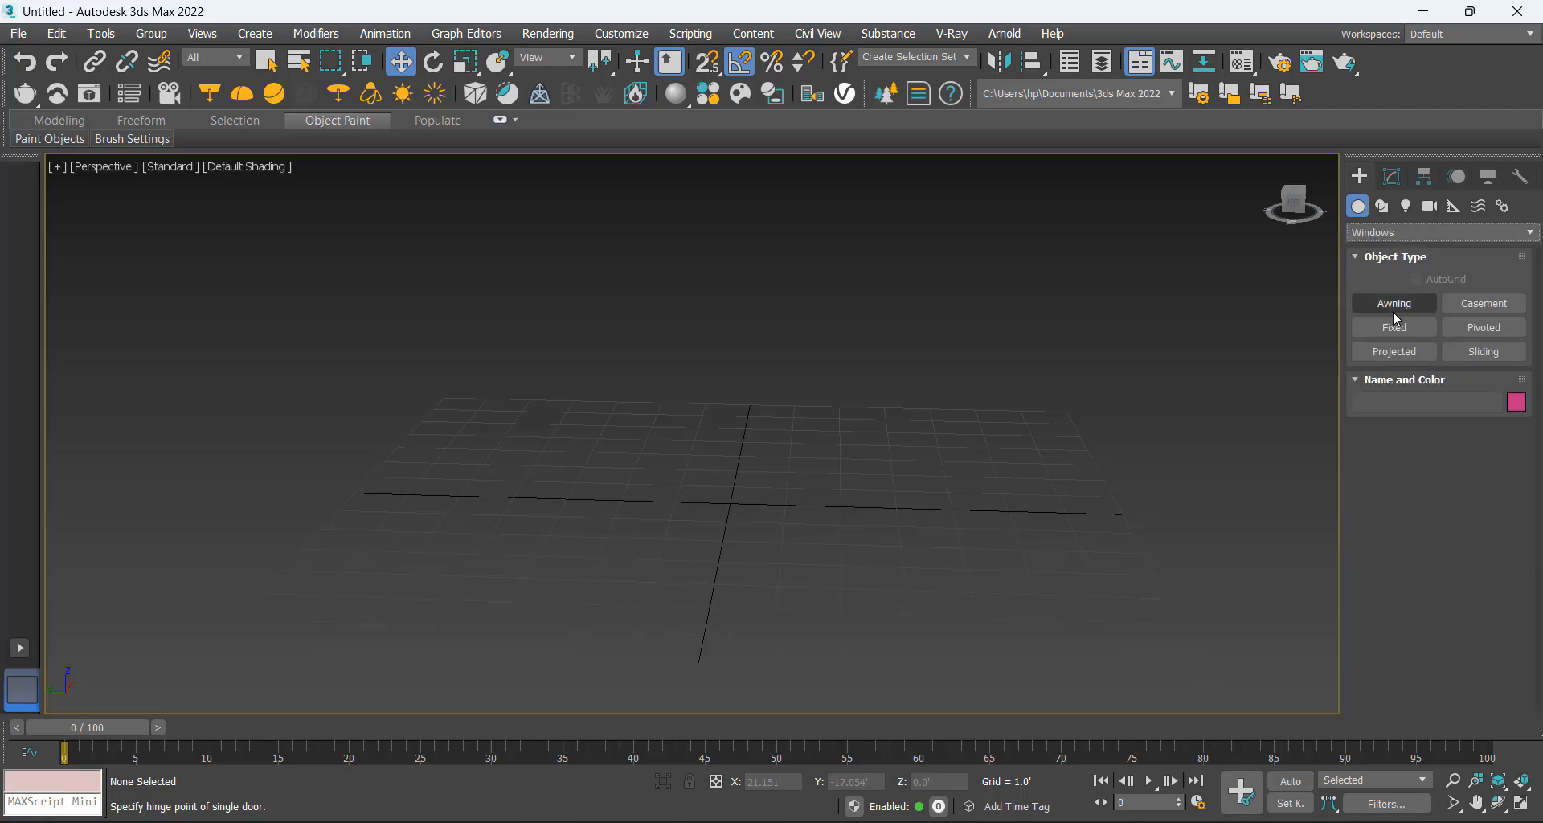
{"action": "left_click", "coordinate": [1385, 233]}
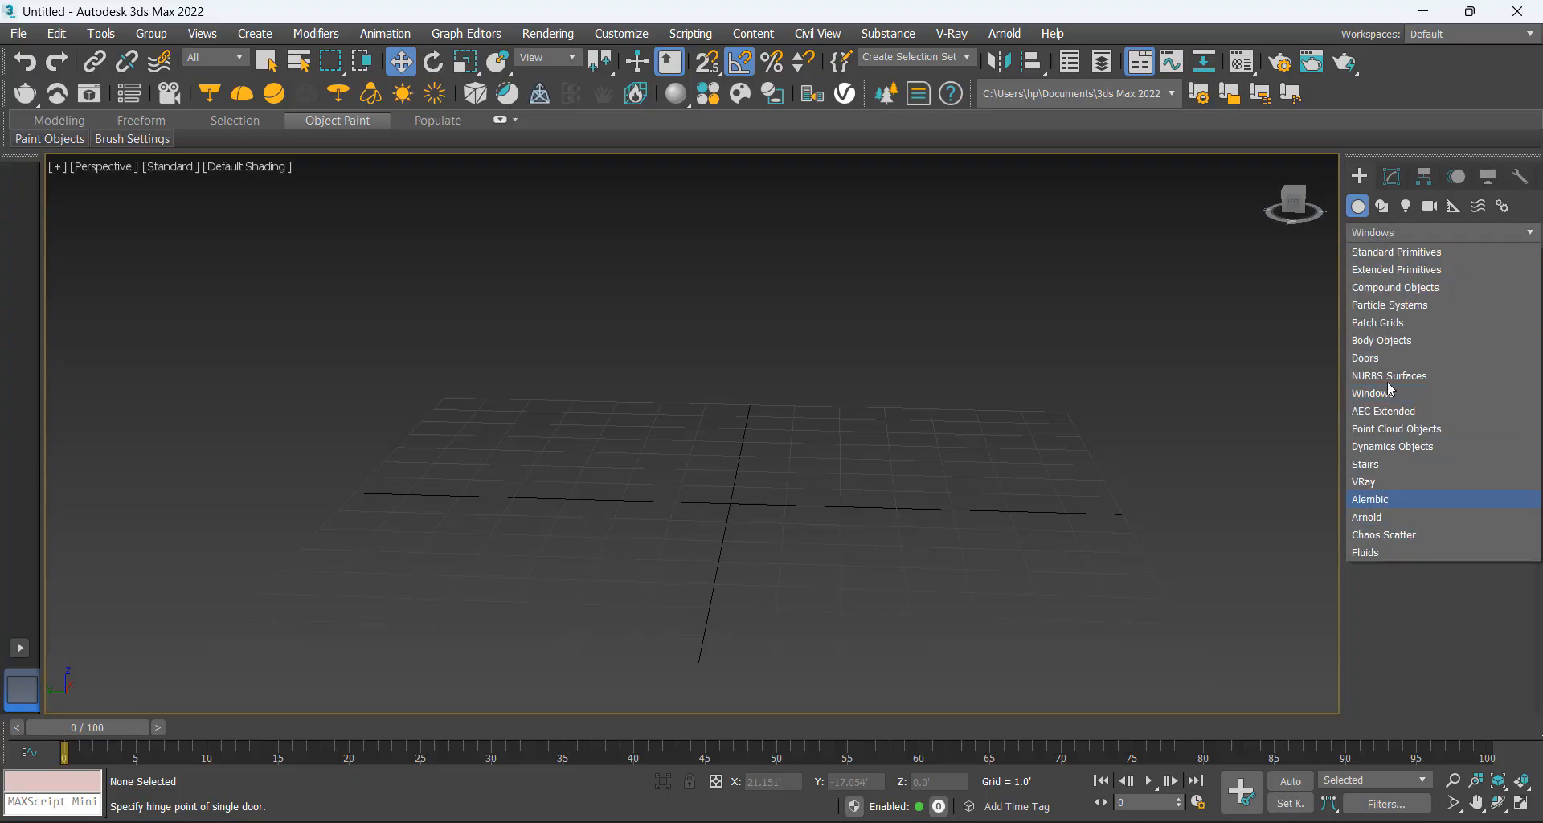
{"action": "left_click", "coordinate": [1414, 393]}
{"action": "left_click", "coordinate": [1382, 206]}
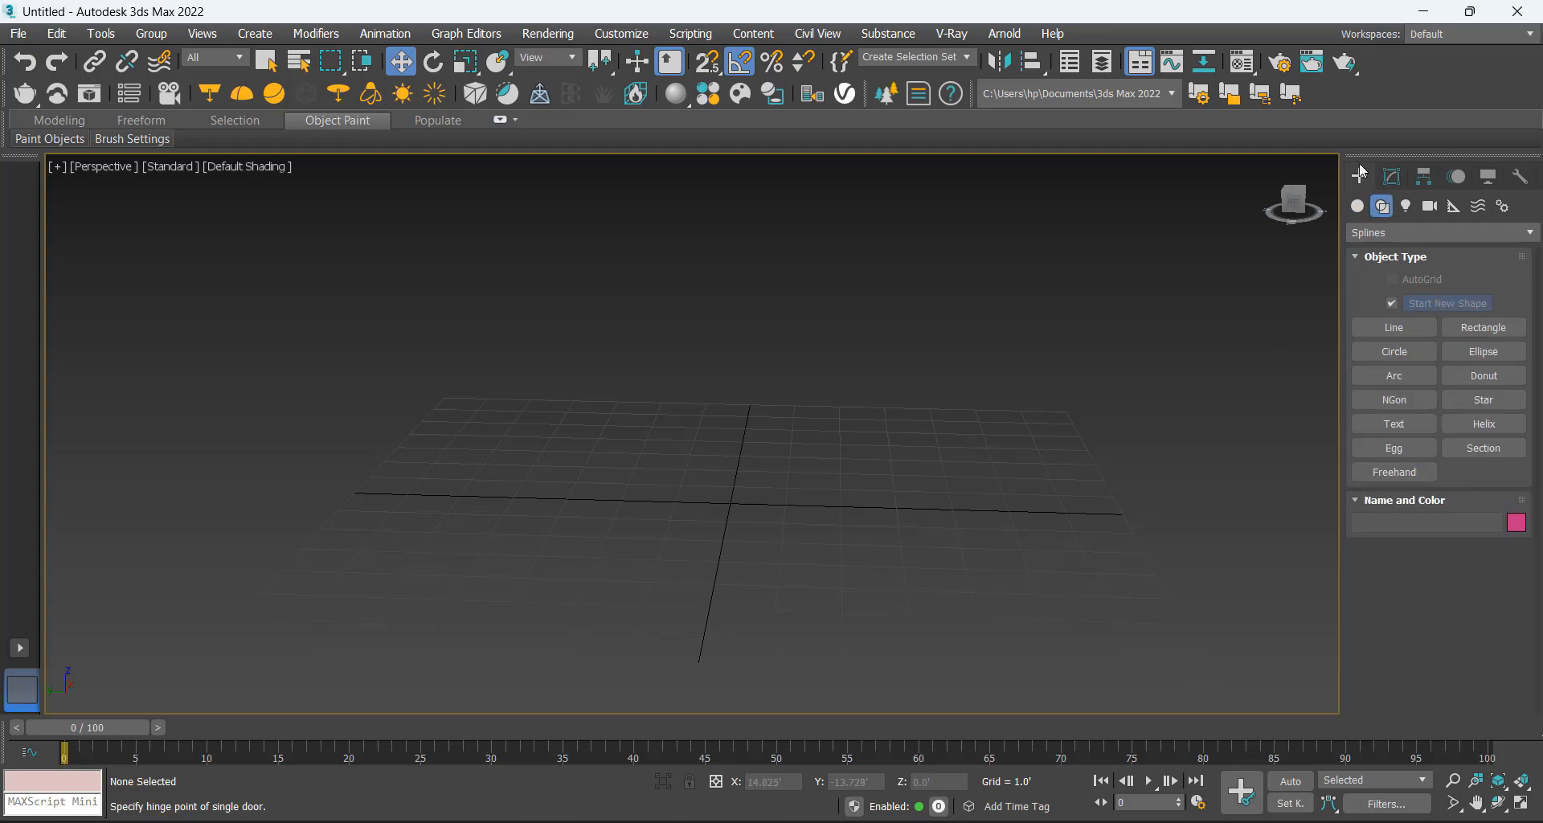
{"action": "left_click", "coordinate": [1357, 207]}
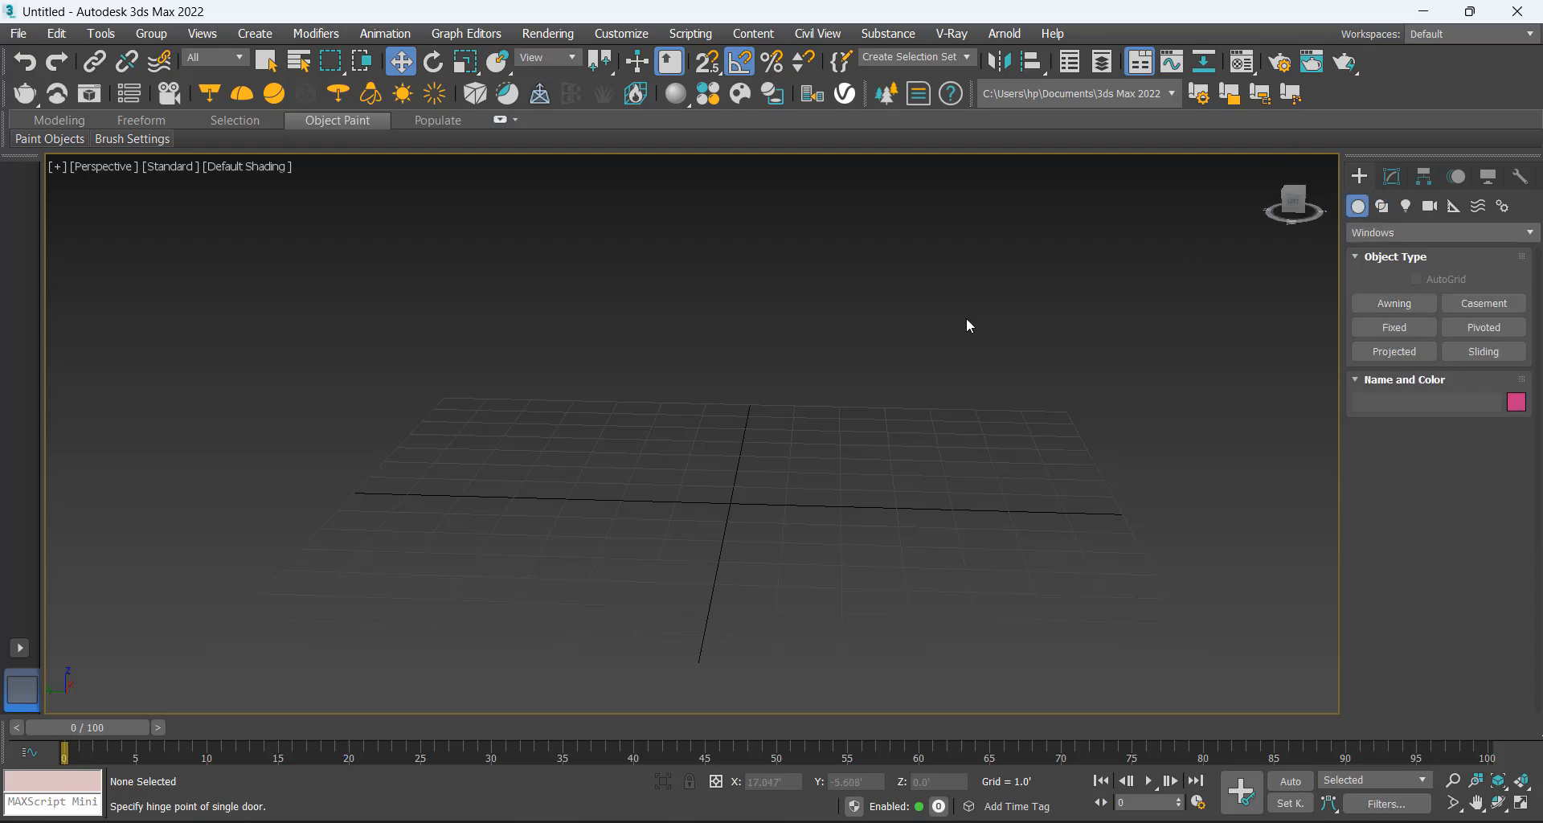
{"action": "left_click", "coordinate": [1439, 232]}
{"action": "left_click", "coordinate": [1444, 244]}
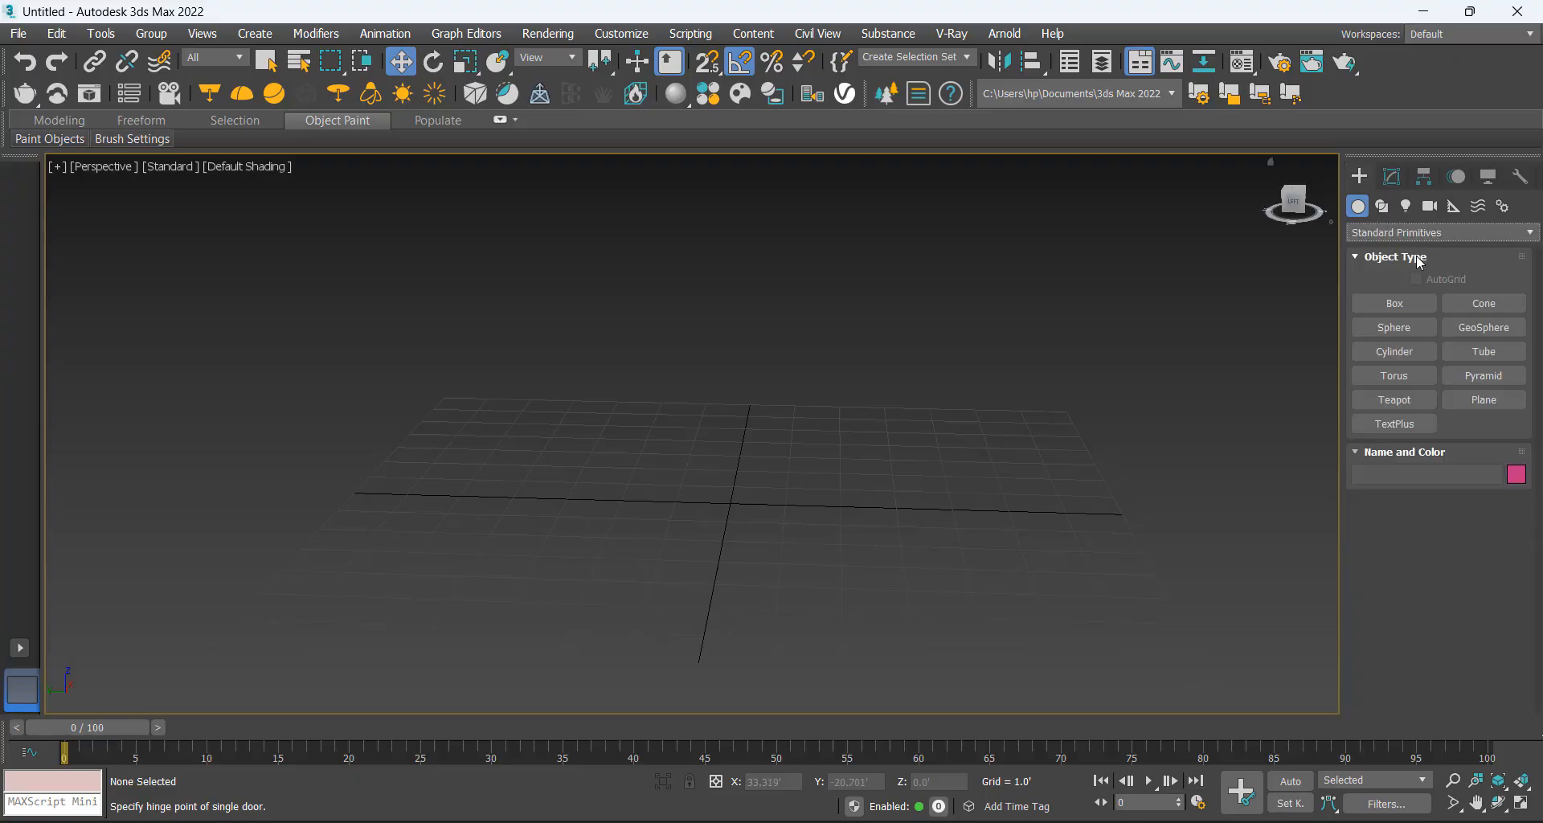
{"action": "left_click", "coordinate": [1395, 306]}
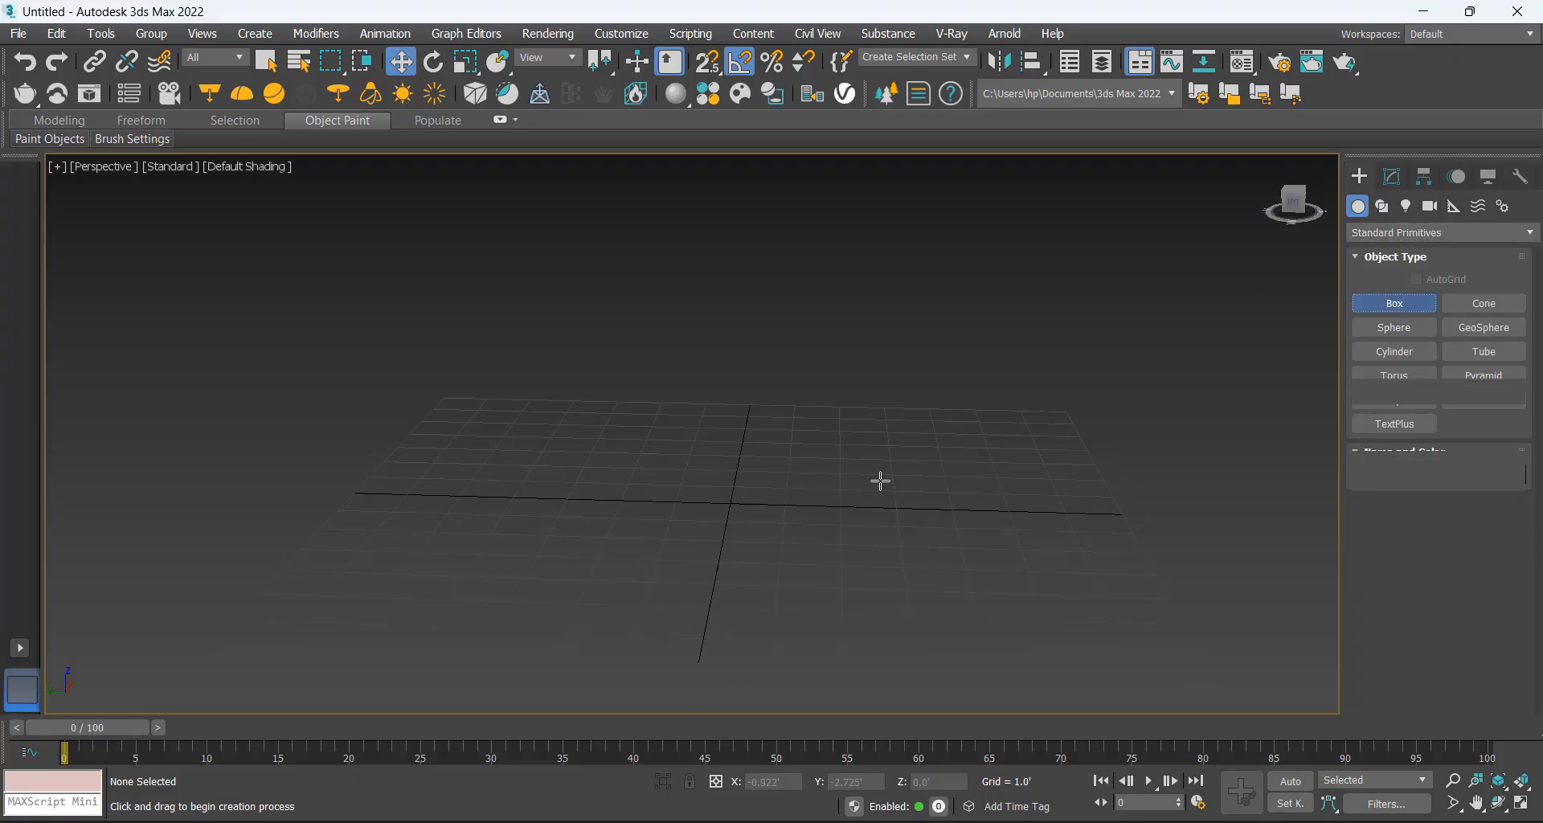
{"action": "scroll", "coordinate": [844, 488], "scroll_direction": "down", "scroll_amount": 3}
{"action": "middle_click_drag", "start_coordinate": [795, 482], "coordinate": [883, 490], "text": "alt"}
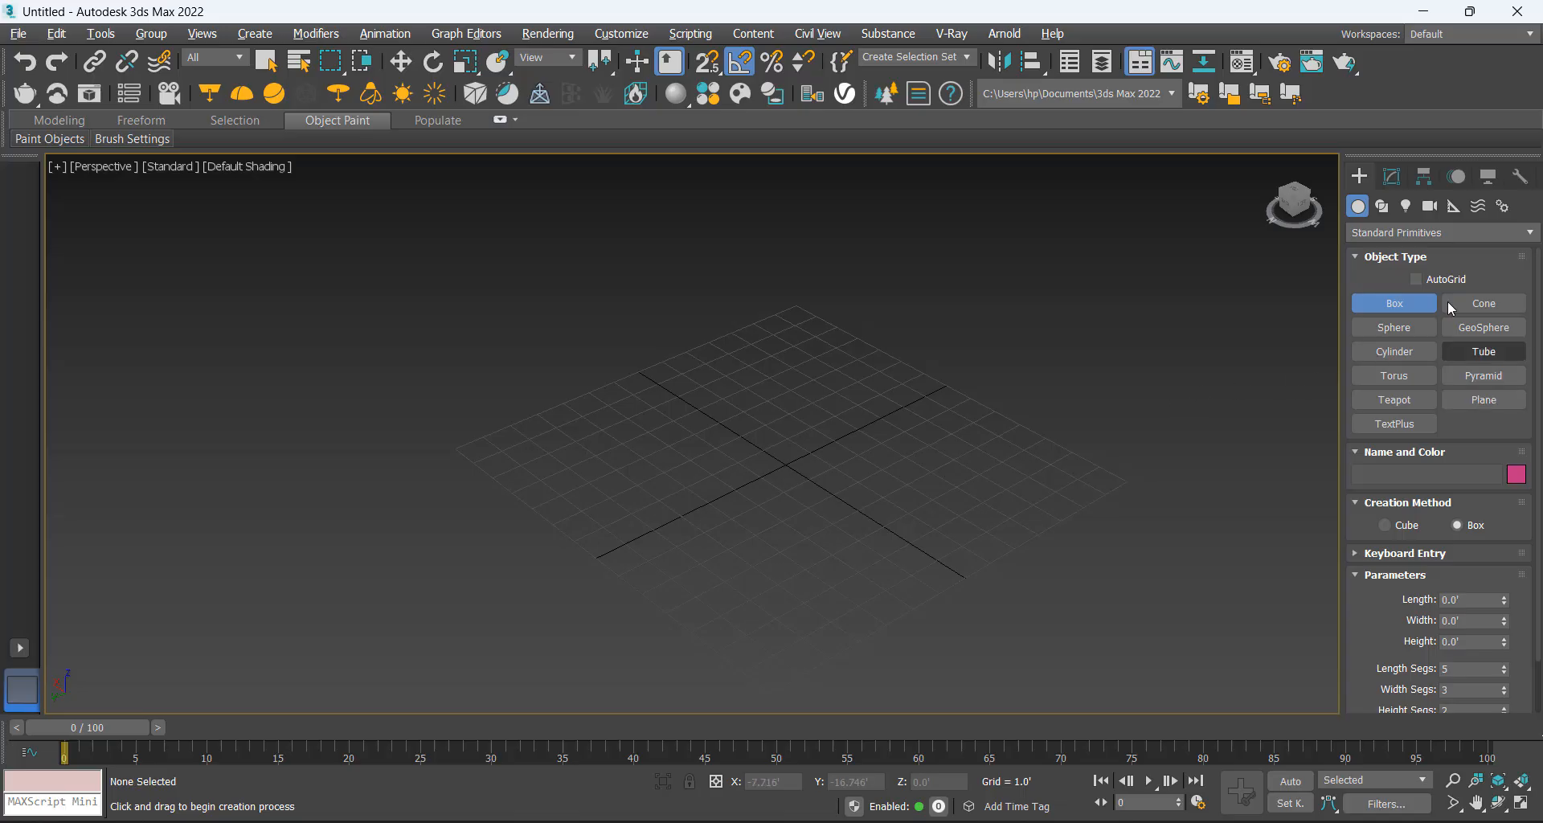
Draw a closed five-vertex Line spline across the grid, with one long straight edge and smooth curves along the far side.
{"action": "left_click", "coordinate": [1382, 206]}
{"action": "left_click", "coordinate": [1394, 327]}
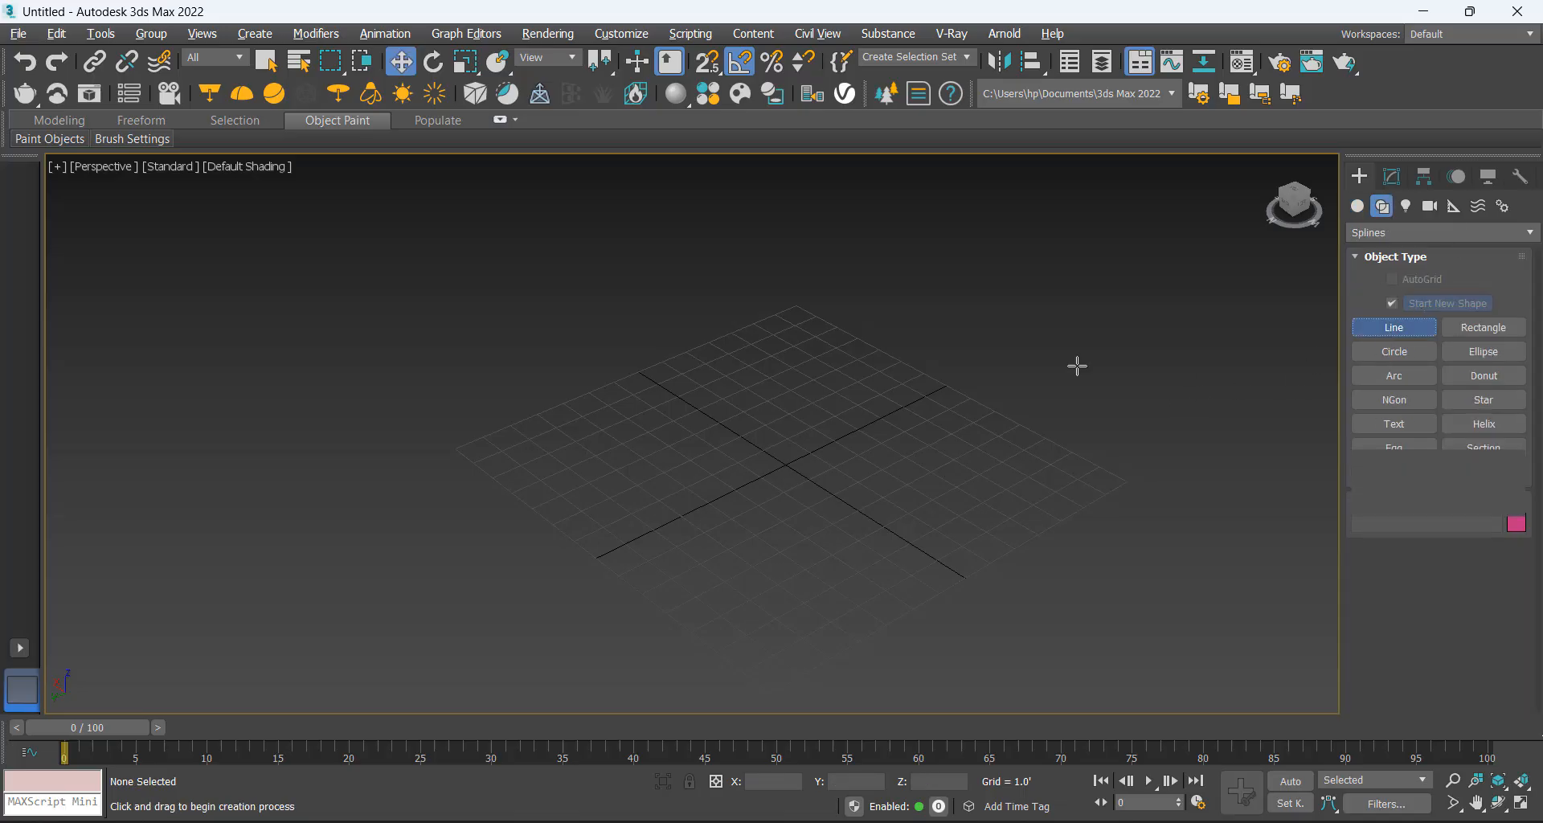
{"action": "middle_click_drag", "start_coordinate": [1075, 365], "coordinate": [989, 361], "text": "alt"}
{"action": "left_click", "coordinate": [495, 399]}
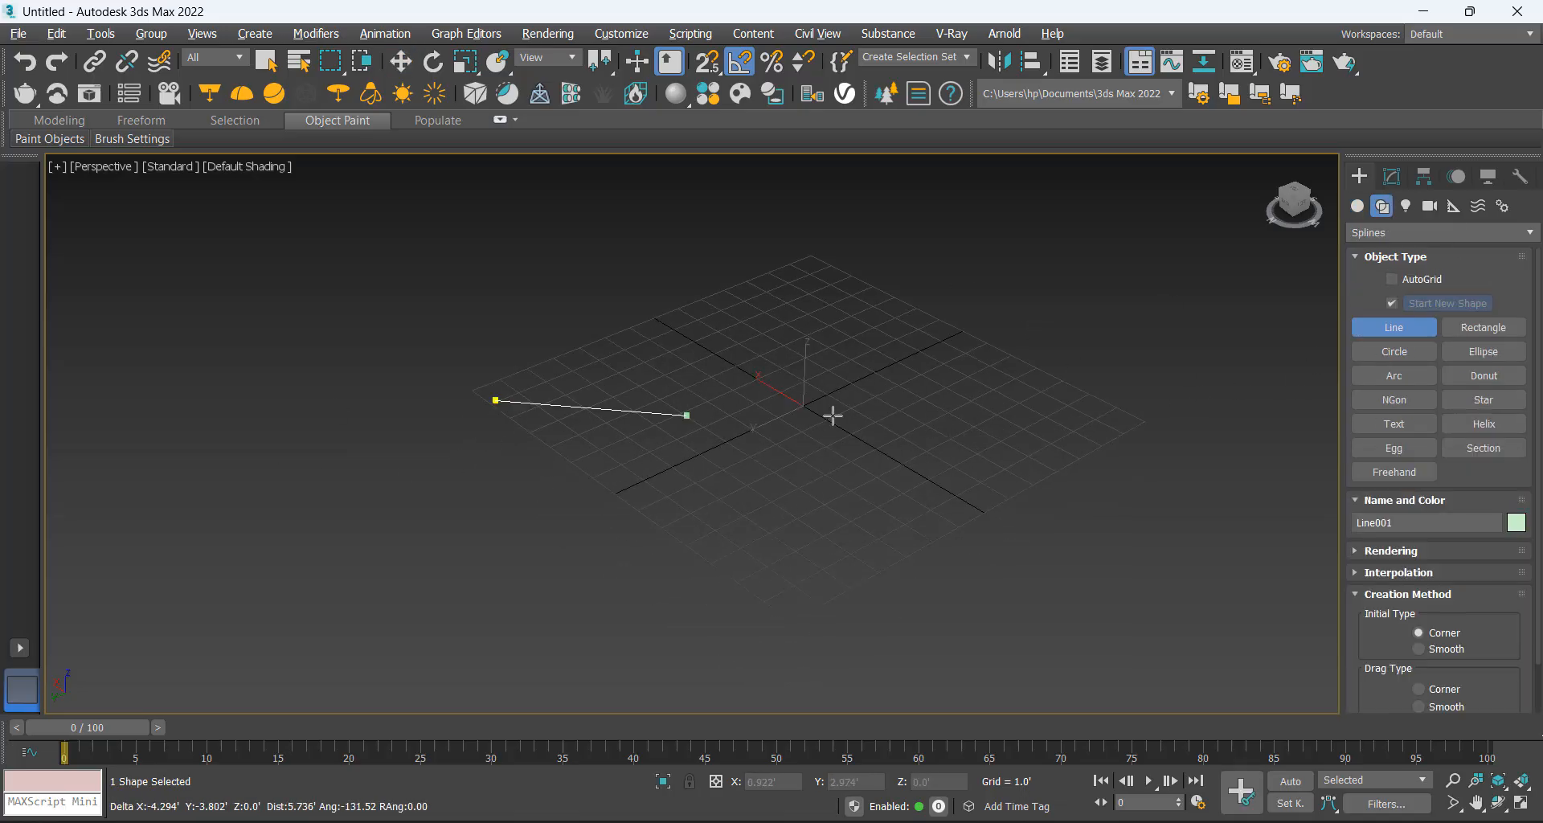
{"action": "left_click", "coordinate": [917, 416]}
{"action": "left_click", "coordinate": [904, 281]}
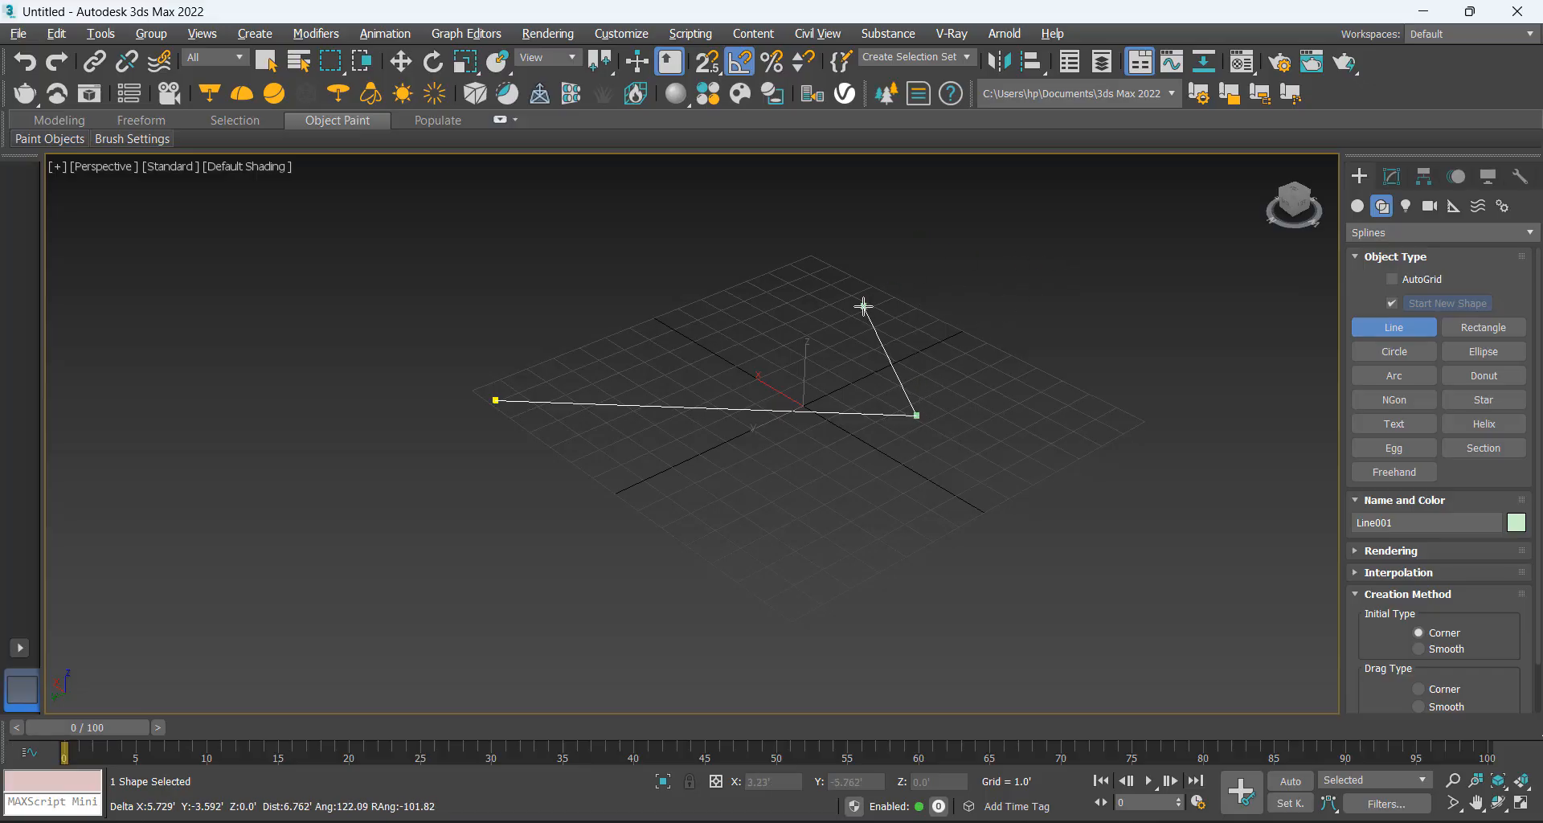
{"action": "left_click", "coordinate": [864, 306]}
{"action": "left_click", "coordinate": [546, 359]}
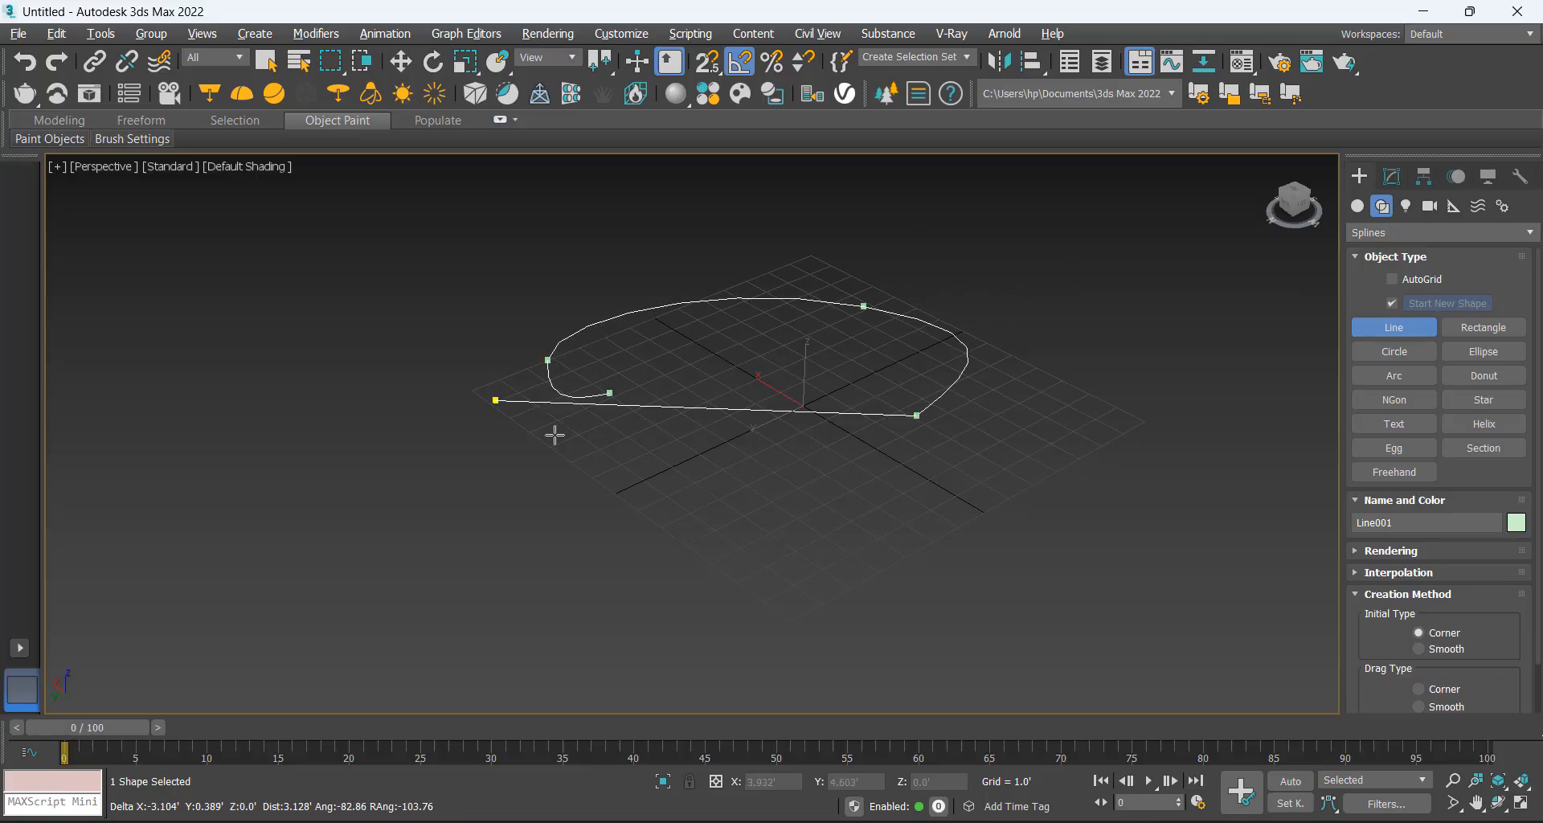
{"action": "left_click", "coordinate": [495, 399]}
{"action": "left_click", "coordinate": [724, 440]}
Move the line's last vertex, beside the start point, inward toward the shape and leave vertex editing.
{"action": "key", "text": "1"}
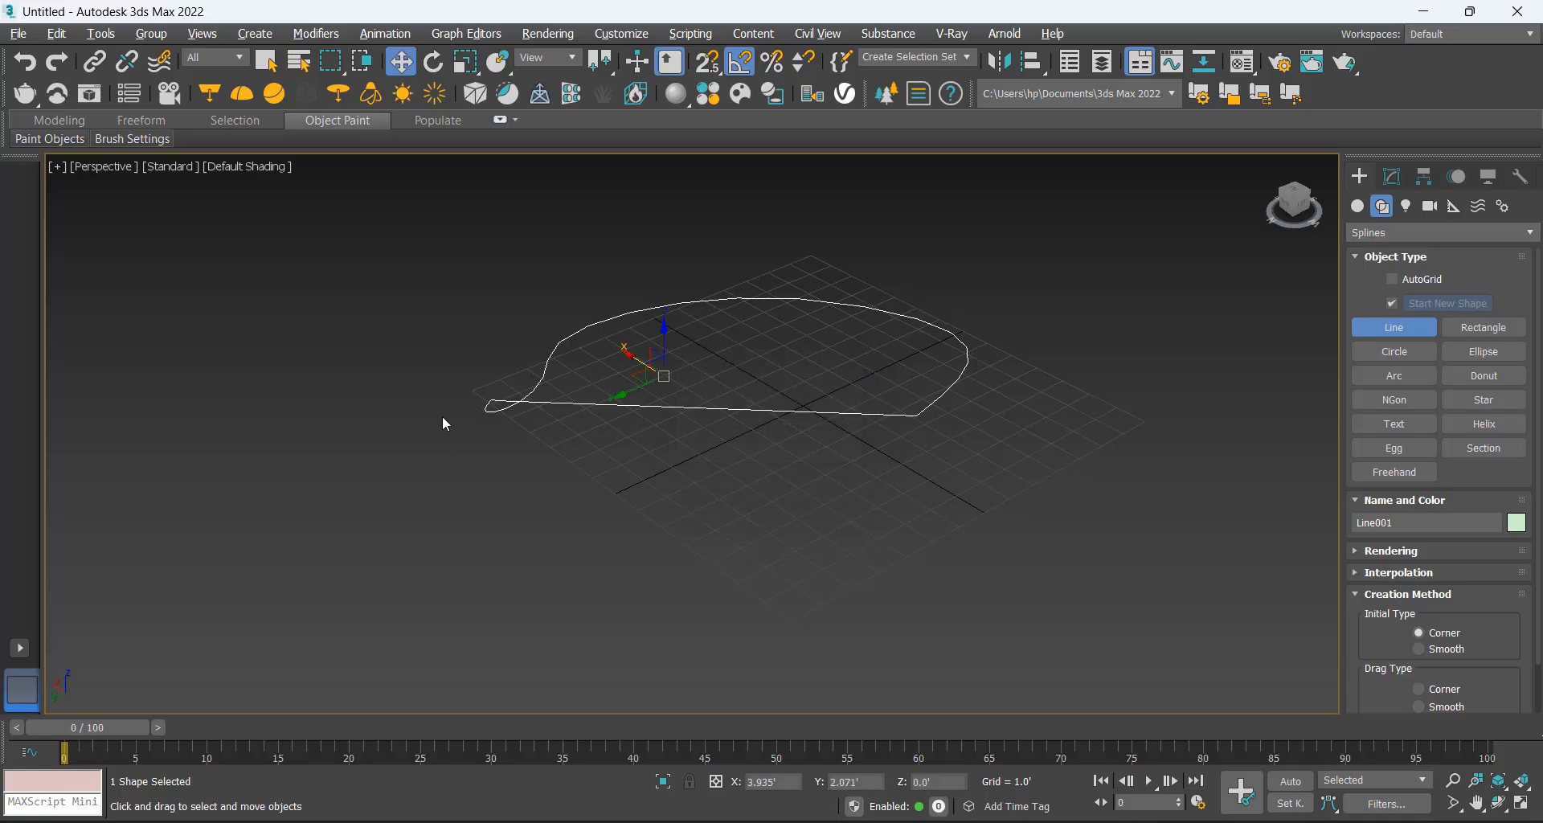
{"action": "scroll", "coordinate": [475, 427], "scroll_direction": "up", "scroll_amount": 4}
{"action": "left_click", "coordinate": [490, 398]}
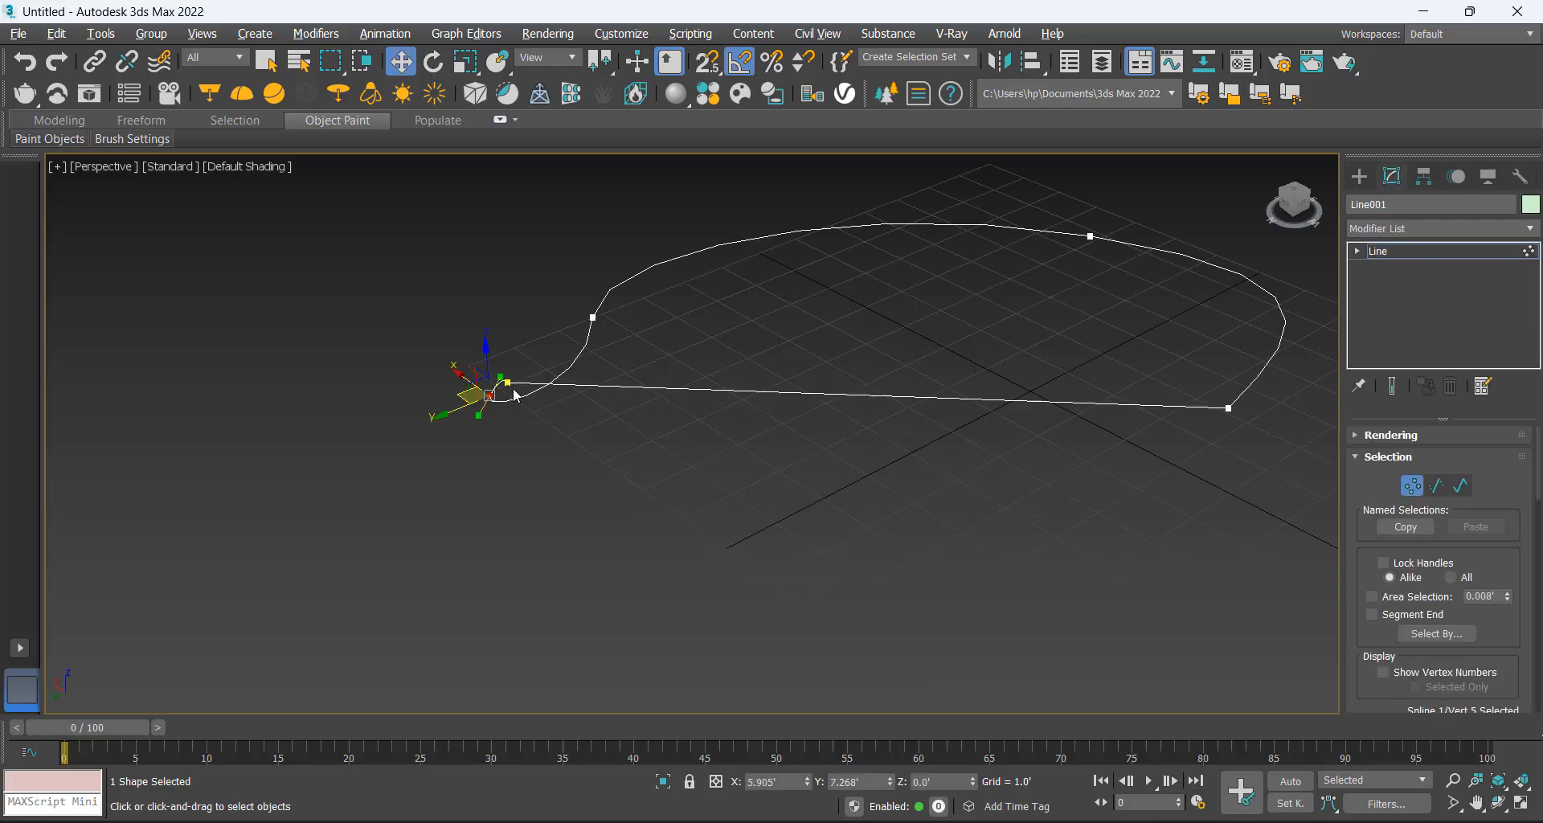
{"action": "left_click_drag", "start_coordinate": [482, 394], "coordinate": [547, 368]}
{"action": "left_click", "coordinate": [517, 393]}
{"action": "left_click", "coordinate": [509, 384]}
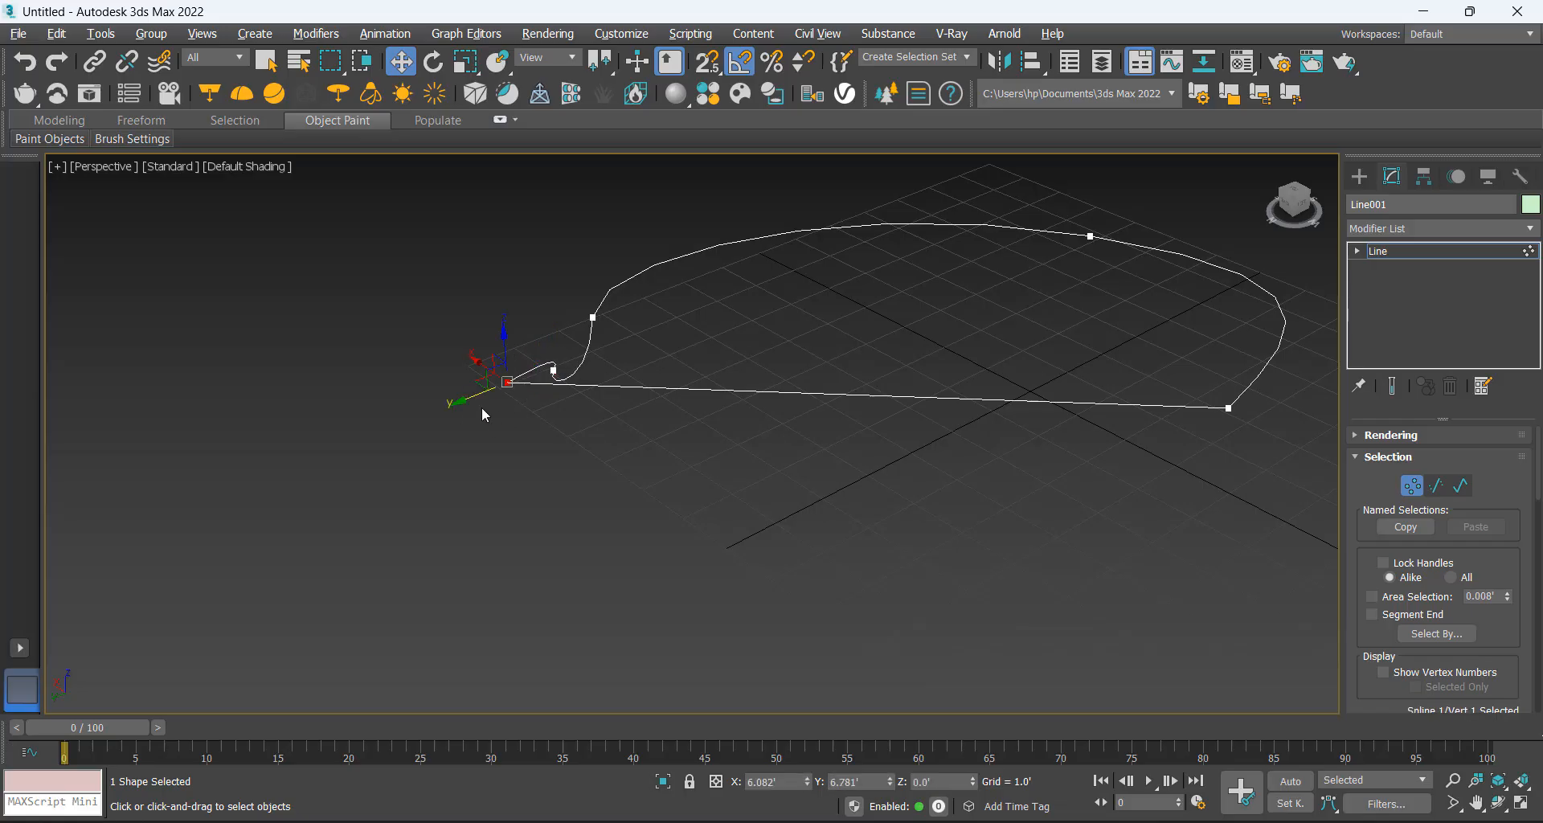
{"action": "middle_click_drag", "start_coordinate": [420, 417], "coordinate": [650, 525], "text": "alt"}
{"action": "left_click", "coordinate": [583, 392]}
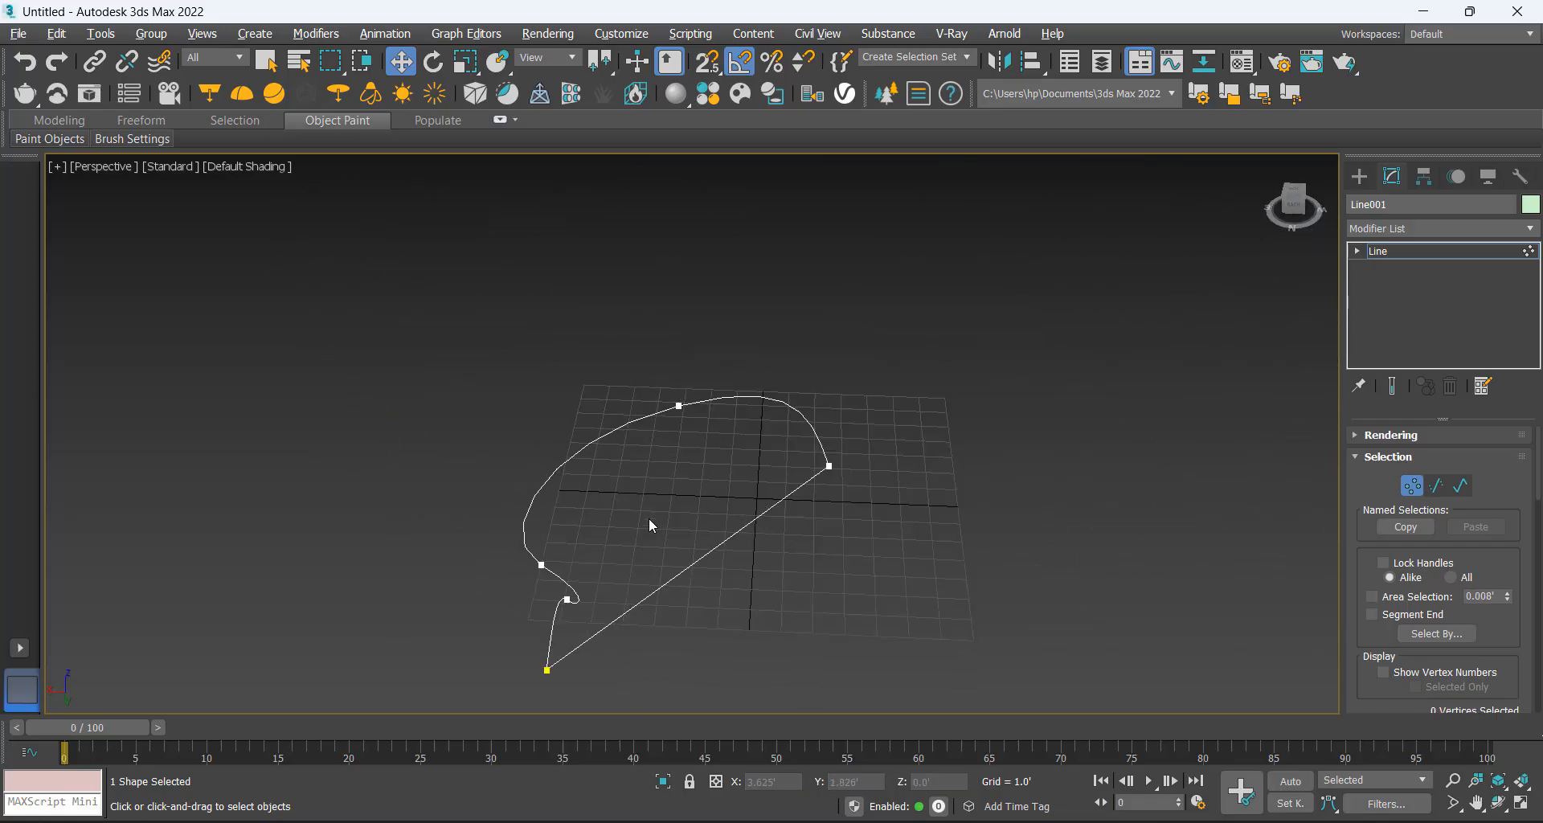
{"action": "left_click", "coordinate": [1440, 252]}
Apply an Extrude modifier to the closed line shape with an amount of 4.667'.
{"action": "left_click", "coordinate": [1427, 234]}
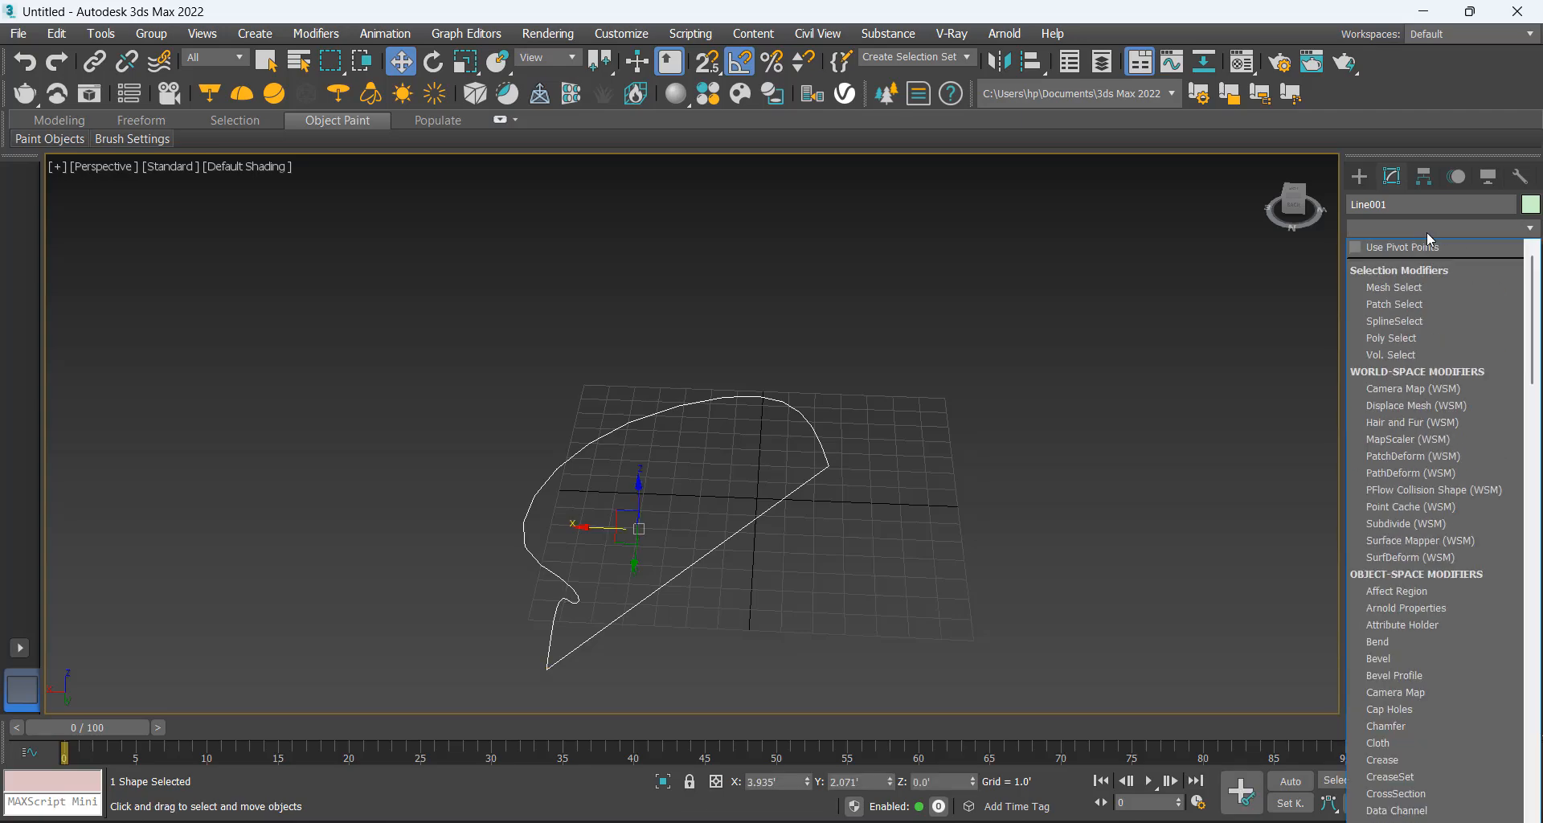
{"action": "type", "text": "ex"}
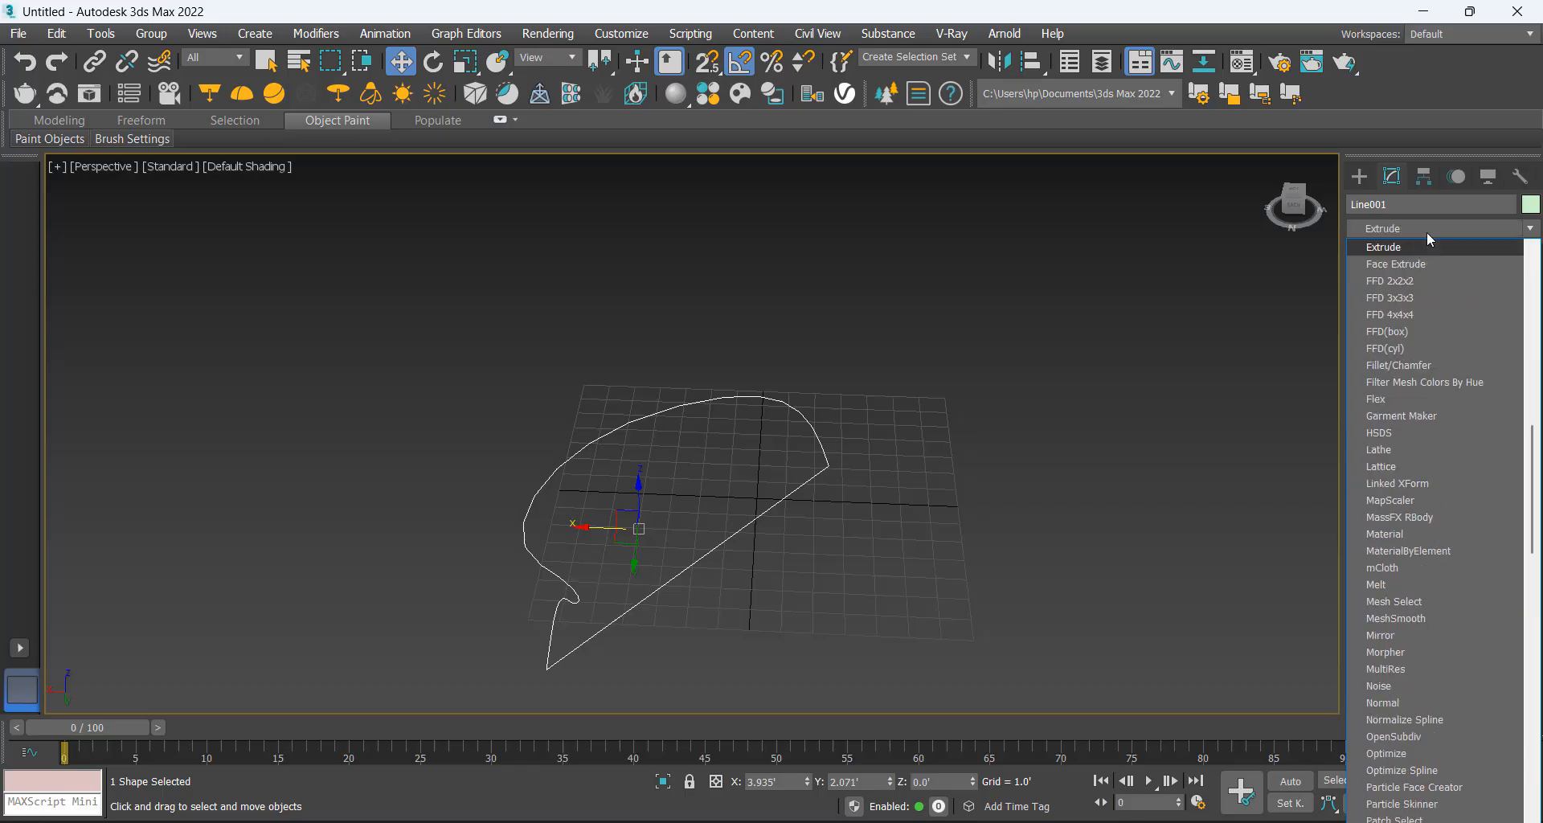
{"action": "left_click", "coordinate": [1391, 251]}
{"action": "middle_click_drag", "start_coordinate": [590, 609], "coordinate": [696, 583], "text": "alt"}
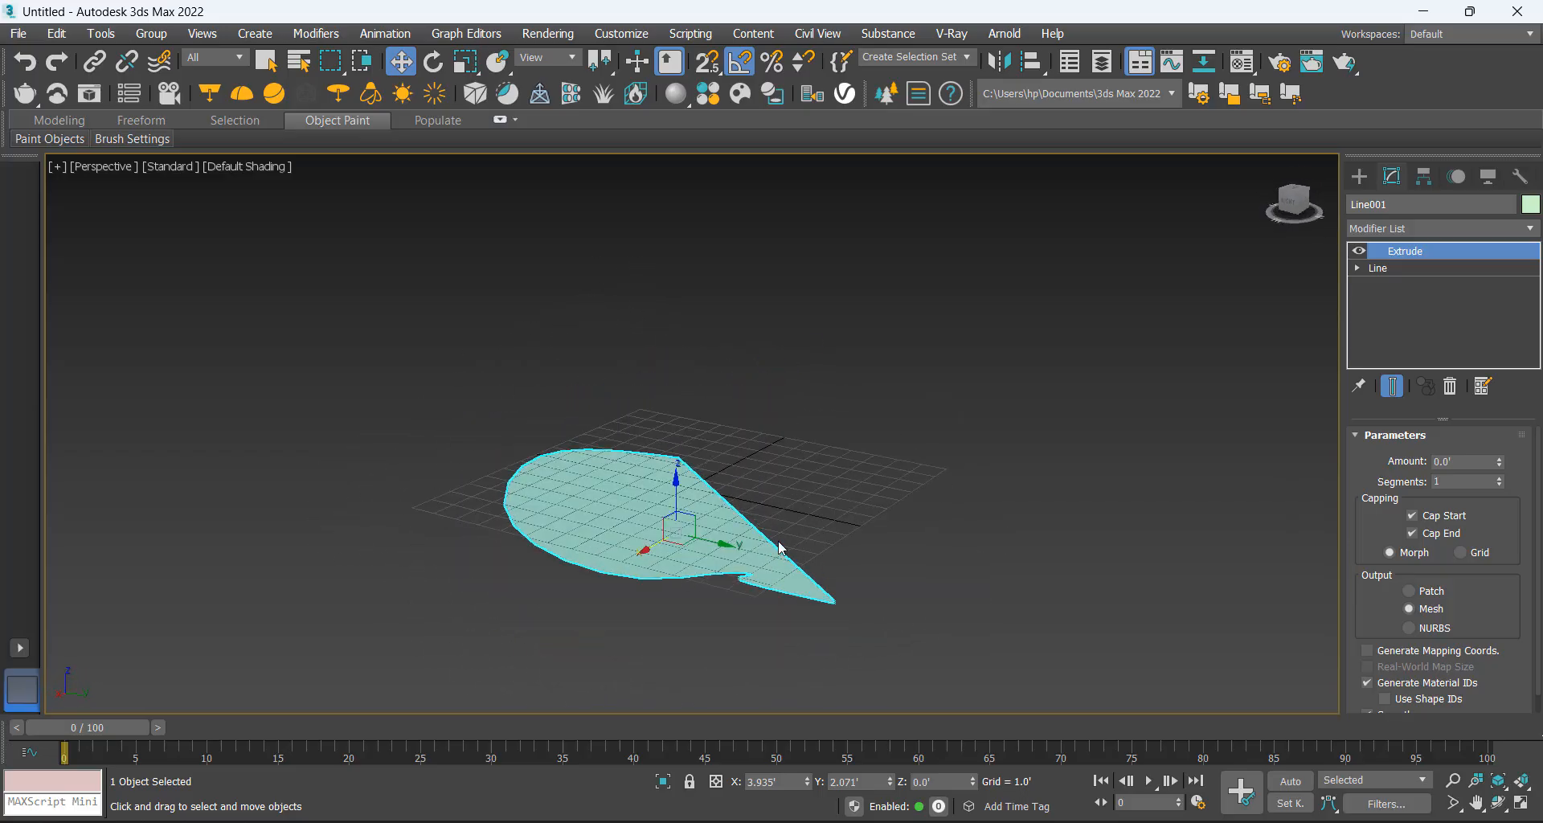
{"action": "middle_click_drag", "start_coordinate": [779, 548], "coordinate": [955, 520], "text": "alt"}
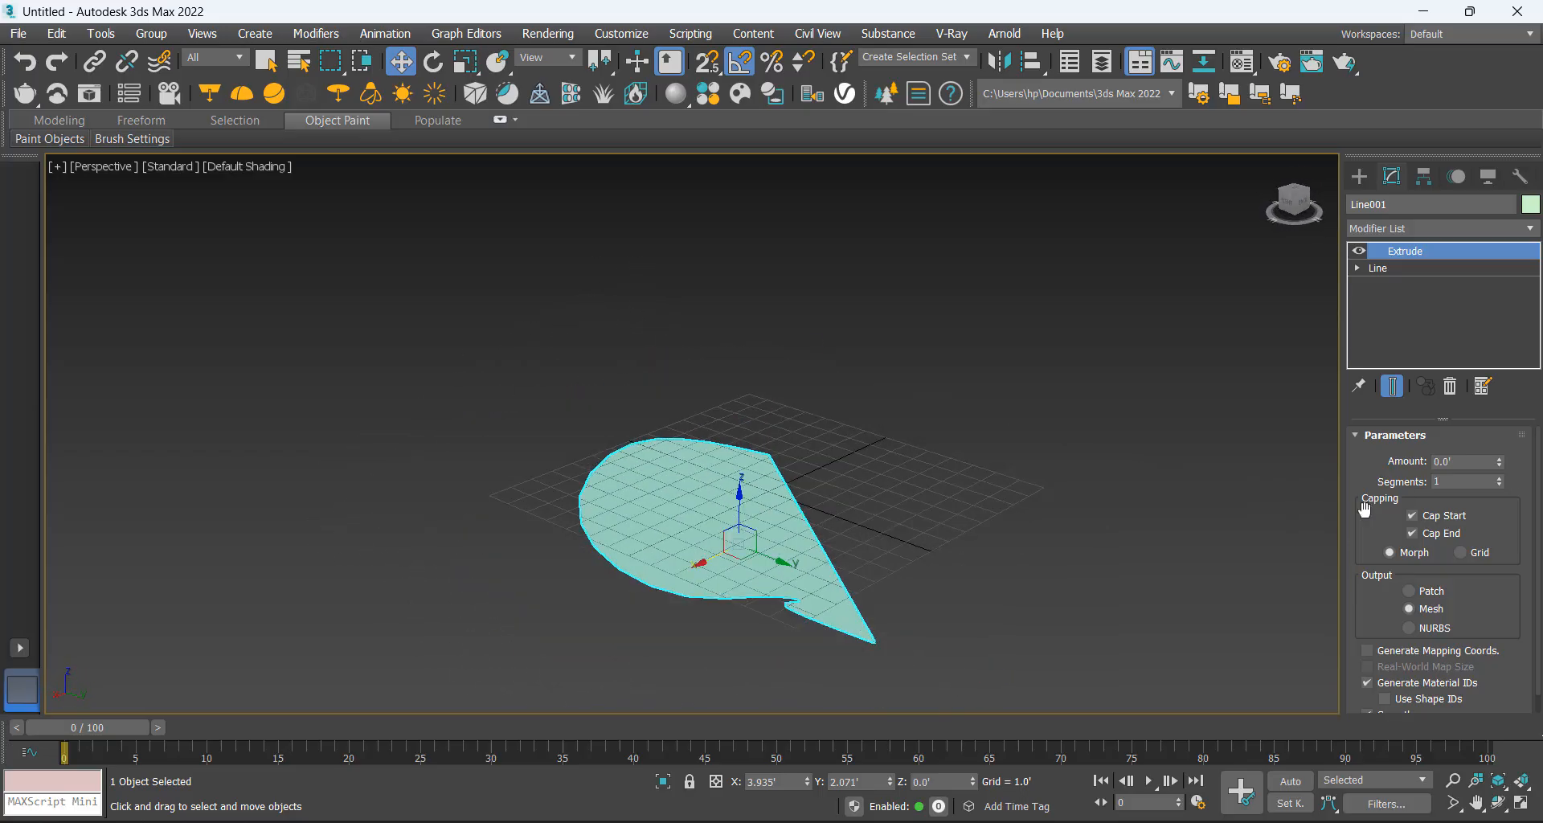
{"action": "left_click_drag", "start_coordinate": [1499, 464], "coordinate": [1502, 372]}
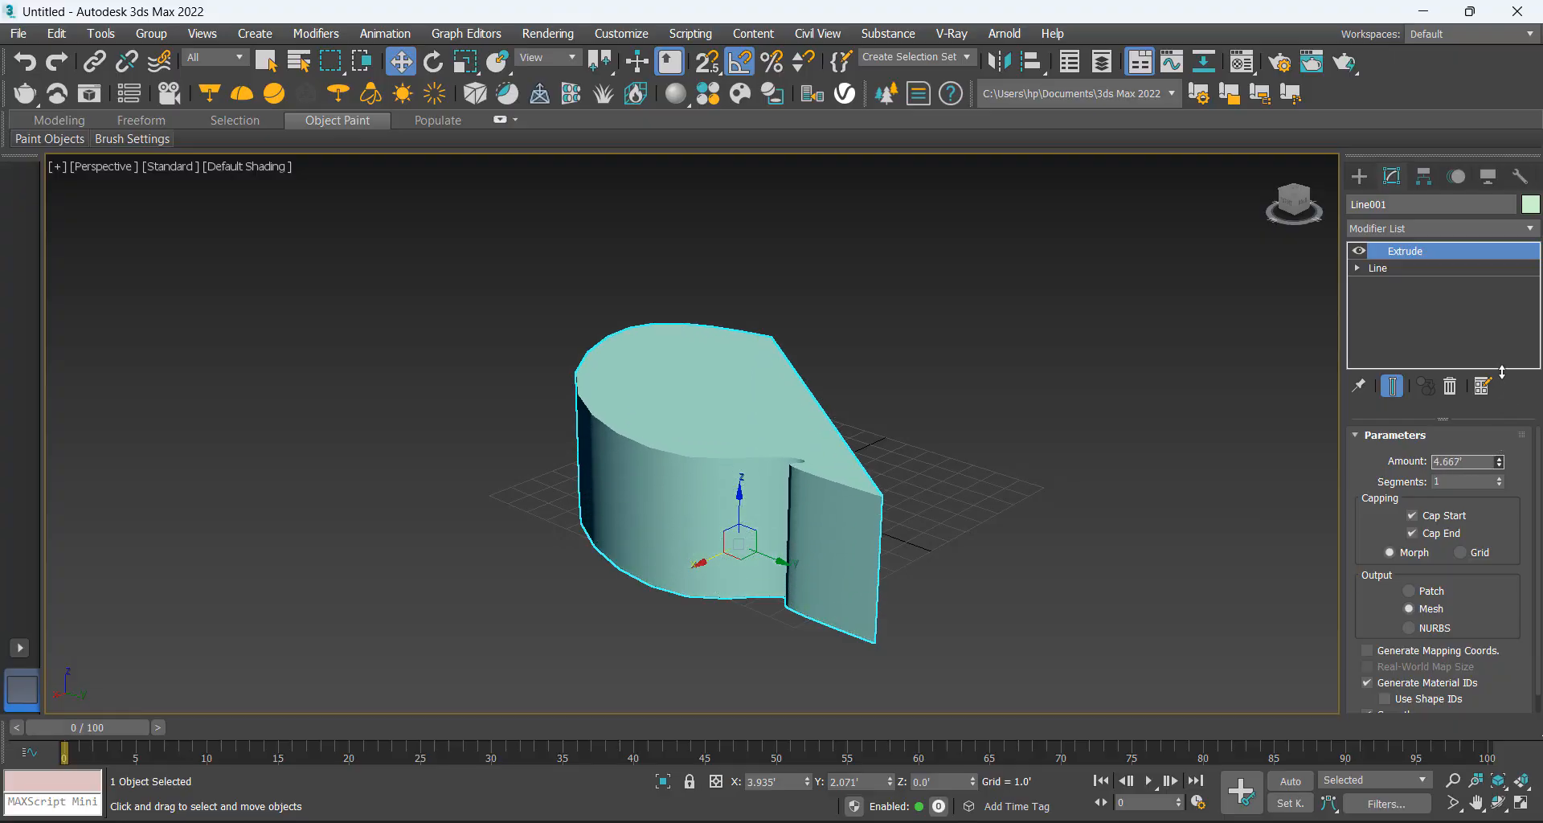
{"action": "middle_click_drag", "start_coordinate": [860, 551], "coordinate": [1154, 554], "text": "alt"}
{"action": "left_click", "coordinate": [1154, 554]}
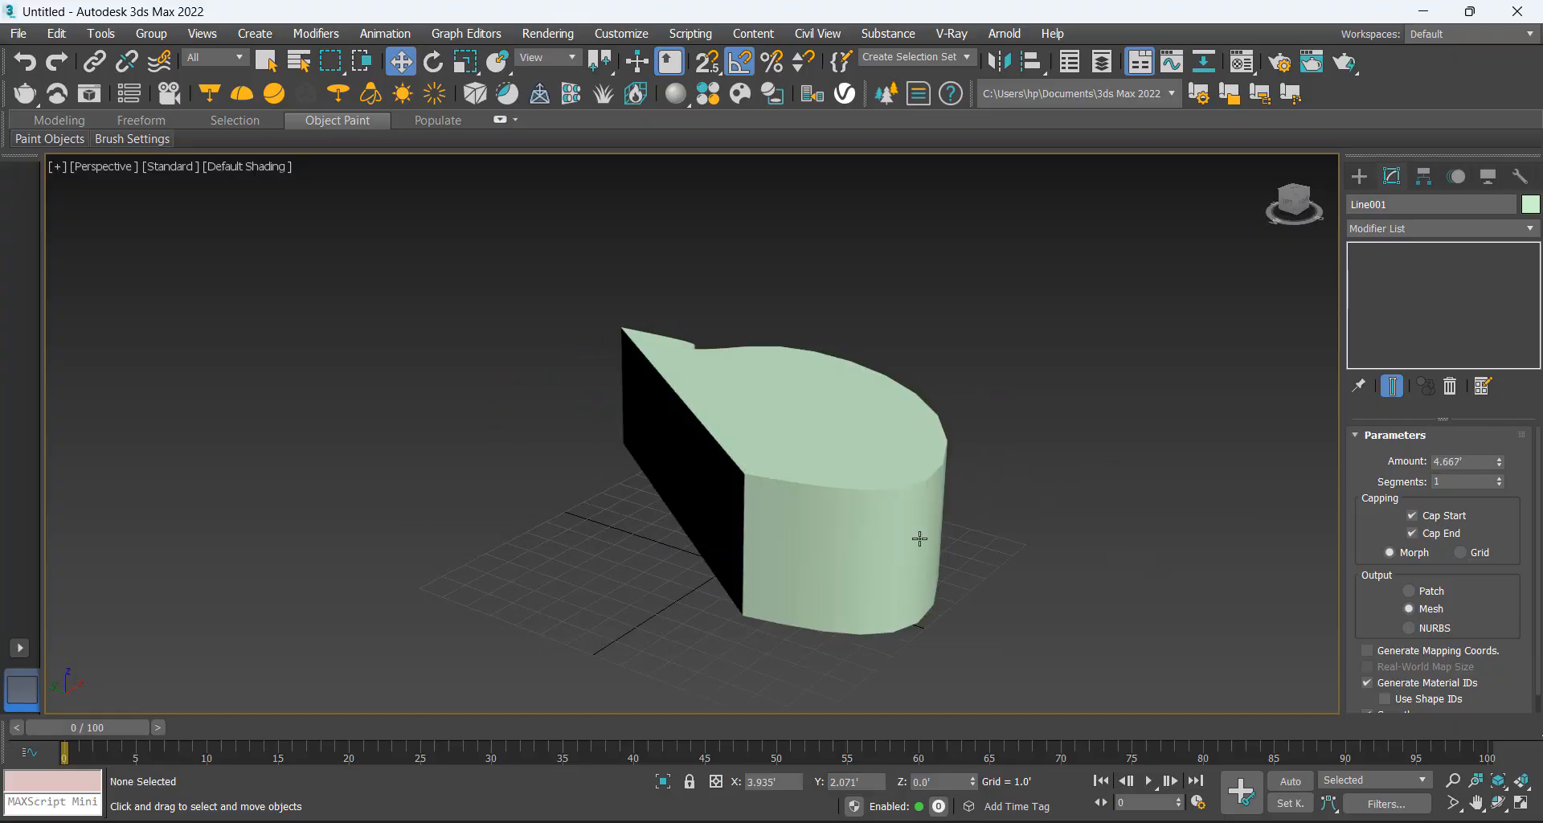
{"action": "mouse_move", "coordinate": [919, 538]}
{"action": "middle_mouse_down", "text": "alt"}
{"action": "mouse_move", "coordinate": [1130, 620]}
{"action": "mouse_move", "coordinate": [534, 550]}
{"action": "mouse_move", "coordinate": [984, 568]}
{"action": "mouse_move", "coordinate": [905, 551]}
{"action": "middle_mouse_up", "text": "alt"}
{"action": "left_click", "coordinate": [534, 550]}
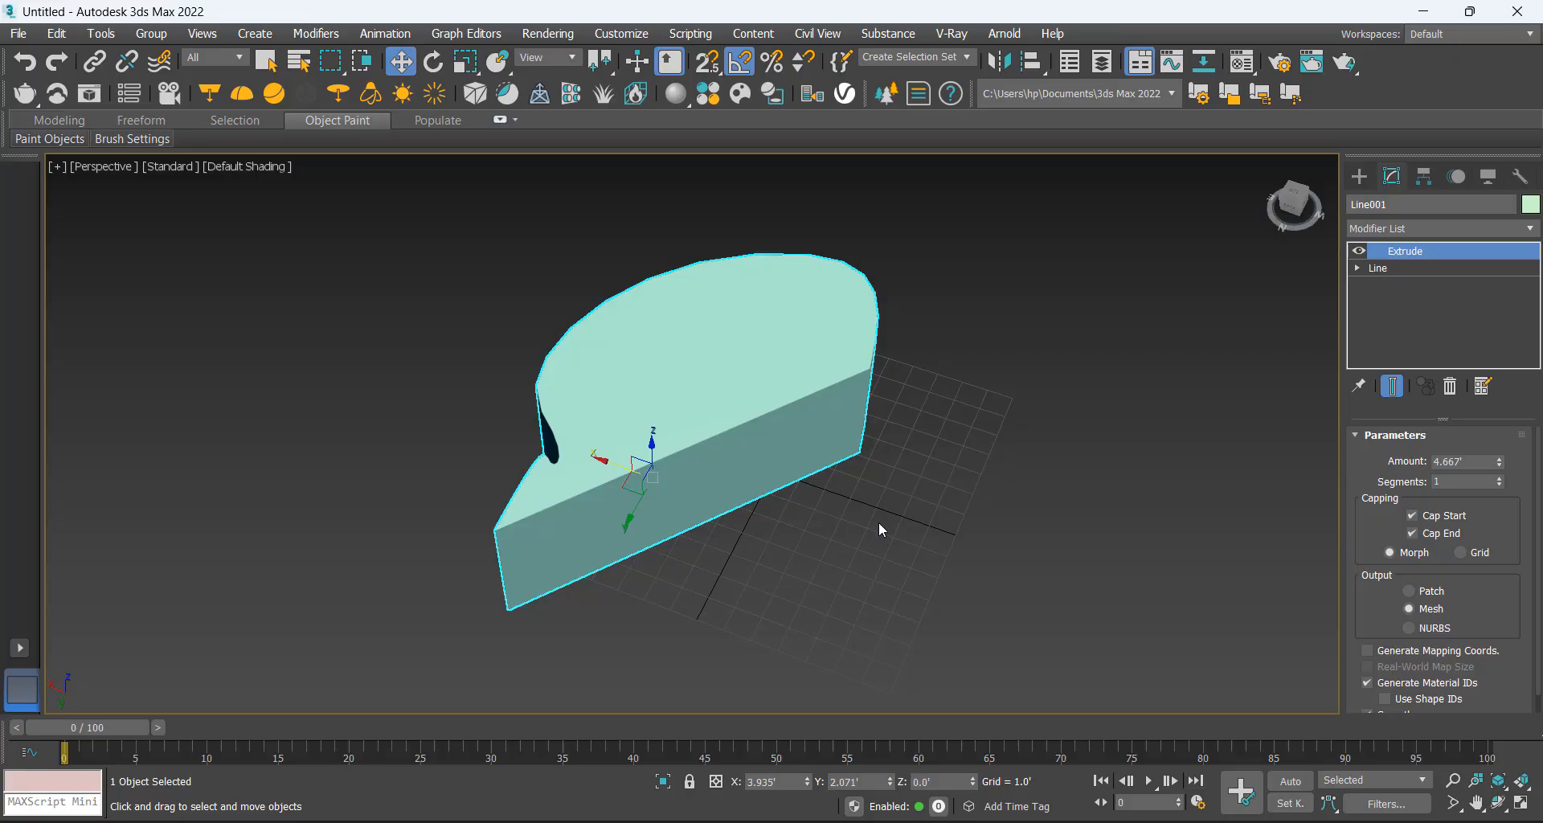
Draw a long, narrow rectangle spline on the ground beside the extruded solid, clear of its straight side.
{"action": "middle_click_drag", "start_coordinate": [889, 527], "coordinate": [812, 503], "text": "alt"}
{"action": "left_click", "coordinate": [1359, 176]}
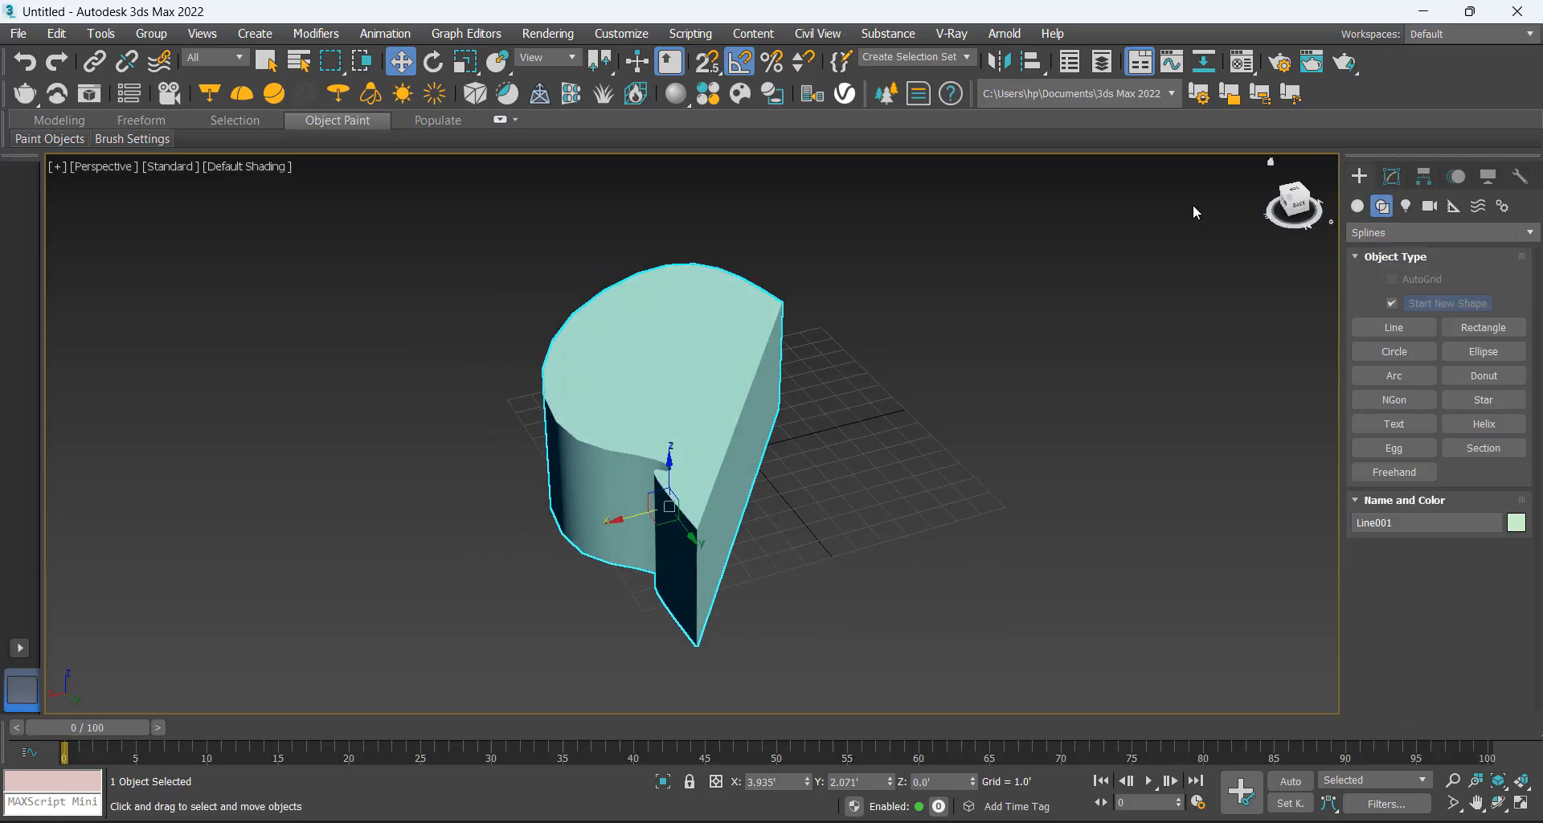
{"action": "left_click", "coordinate": [1484, 327]}
{"action": "scroll", "coordinate": [865, 412], "scroll_direction": "down", "scroll_amount": 3}
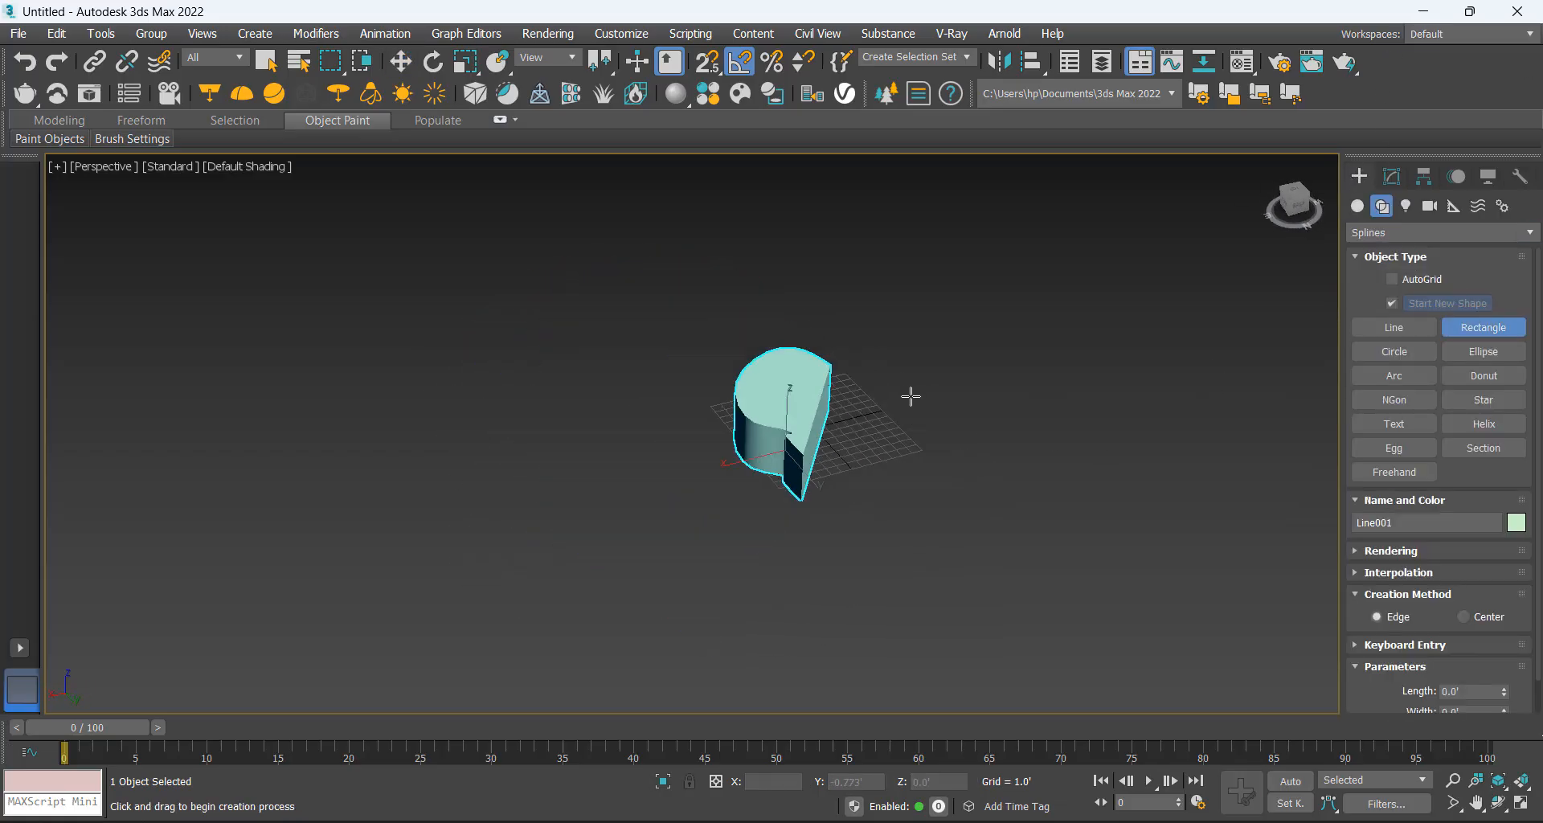
{"action": "left_click_drag", "start_coordinate": [912, 392], "coordinate": [958, 498]}
{"action": "right_click", "coordinate": [969, 447]}
{"action": "scroll", "coordinate": [922, 442], "scroll_direction": "up", "scroll_amount": 4}
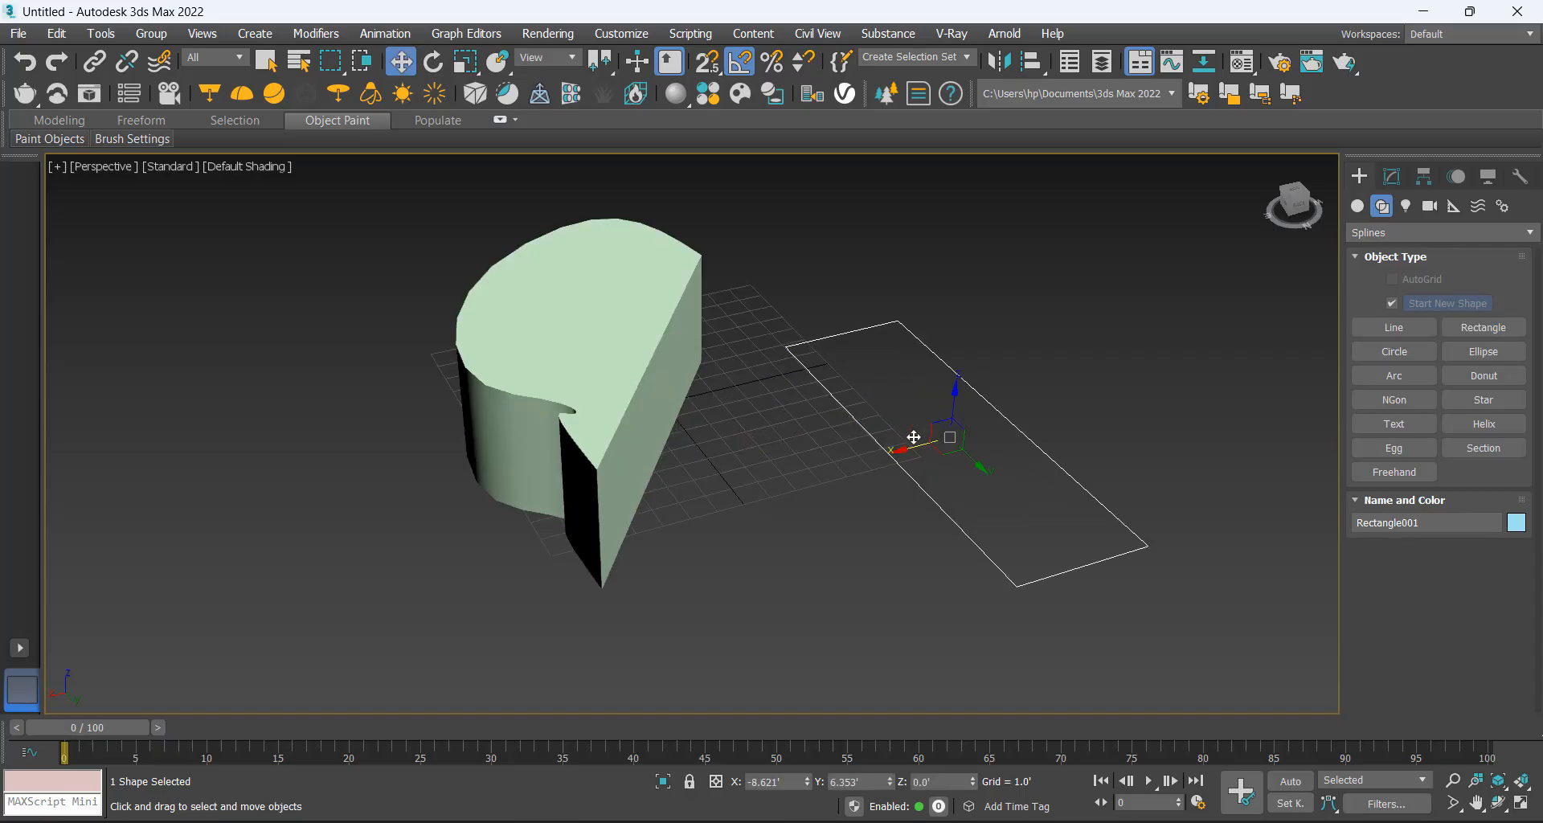
Apply an Extrude modifier with an amount of 4.667' to the long rectangle spline.
{"action": "left_click", "coordinate": [1396, 177]}
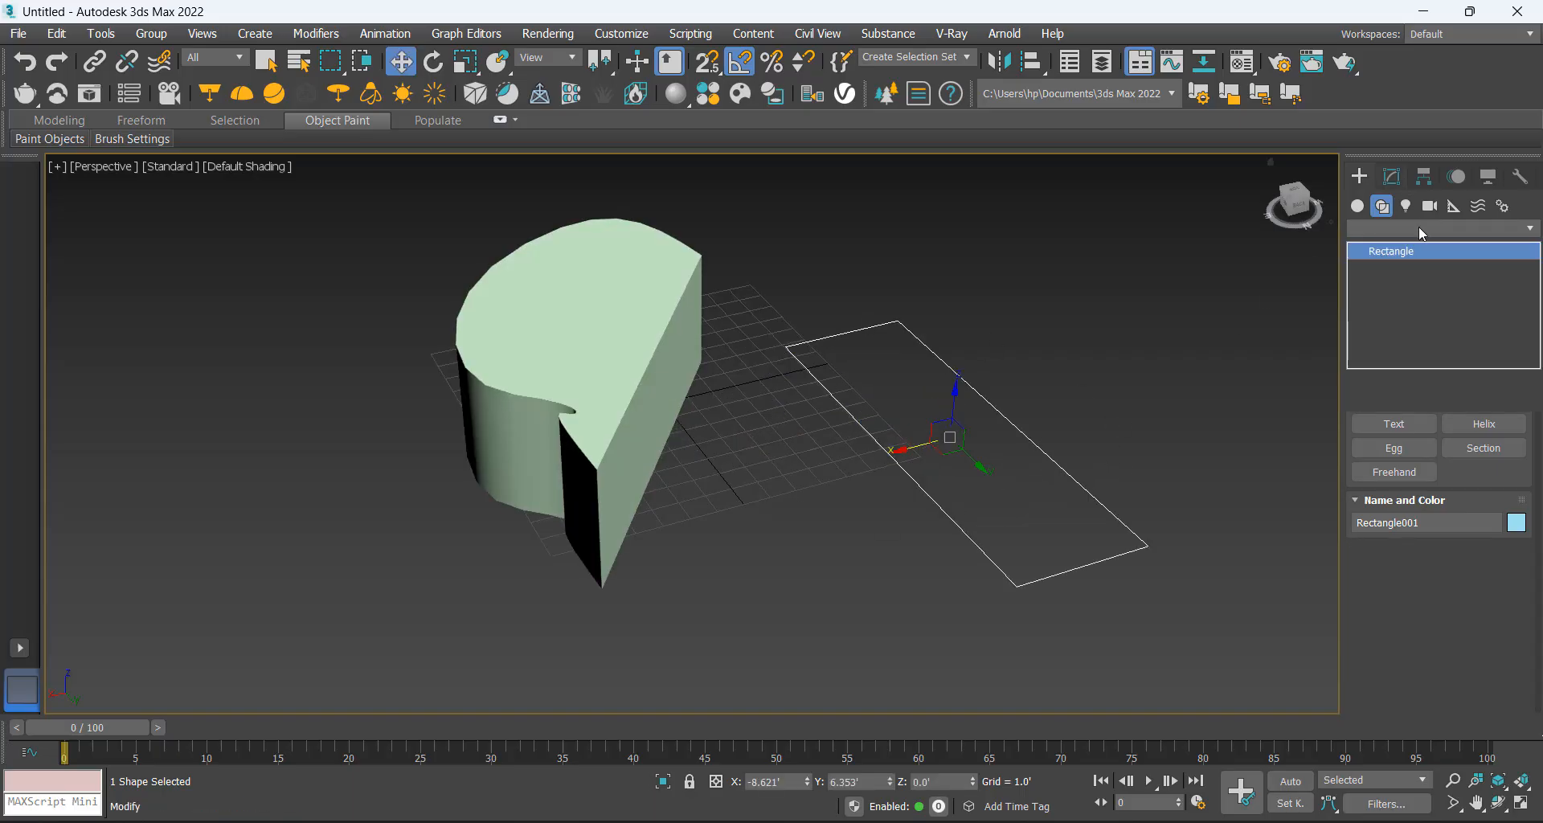
{"action": "left_click", "coordinate": [1419, 228]}
{"action": "type", "text": "ex"}
{"action": "left_click", "coordinate": [1405, 244]}
{"action": "scroll", "coordinate": [865, 406], "scroll_direction": "down", "scroll_amount": 5}
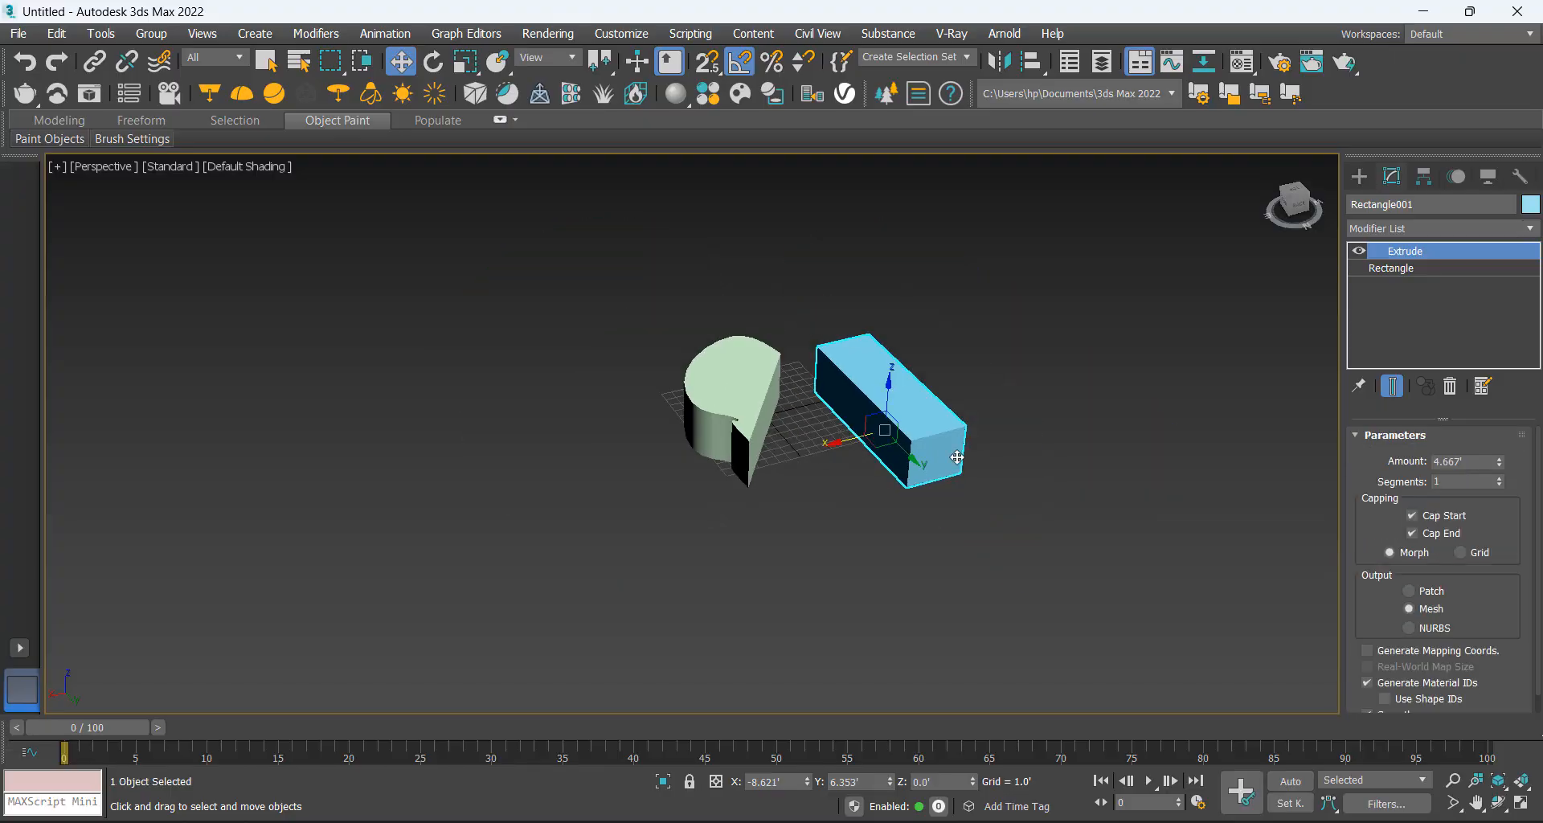
Examine the extruded rectangle and the neighbouring curved solid from several angles.
{"action": "middle_click_drag", "start_coordinate": [942, 459], "coordinate": [849, 444], "text": "alt"}
{"action": "left_click_drag", "start_coordinate": [1119, 275], "coordinate": [543, 553]}
{"action": "key", "text": "z"}
{"action": "scroll", "coordinate": [854, 471], "scroll_direction": "down", "scroll_amount": 5}
{"action": "middle_click_drag", "start_coordinate": [919, 437], "coordinate": [877, 447], "text": "alt"}
{"action": "left_click", "coordinate": [854, 473]}
{"action": "left_click_drag", "start_coordinate": [1016, 327], "coordinate": [851, 519]}
{"action": "middle_click_drag", "start_coordinate": [844, 478], "coordinate": [709, 512]}
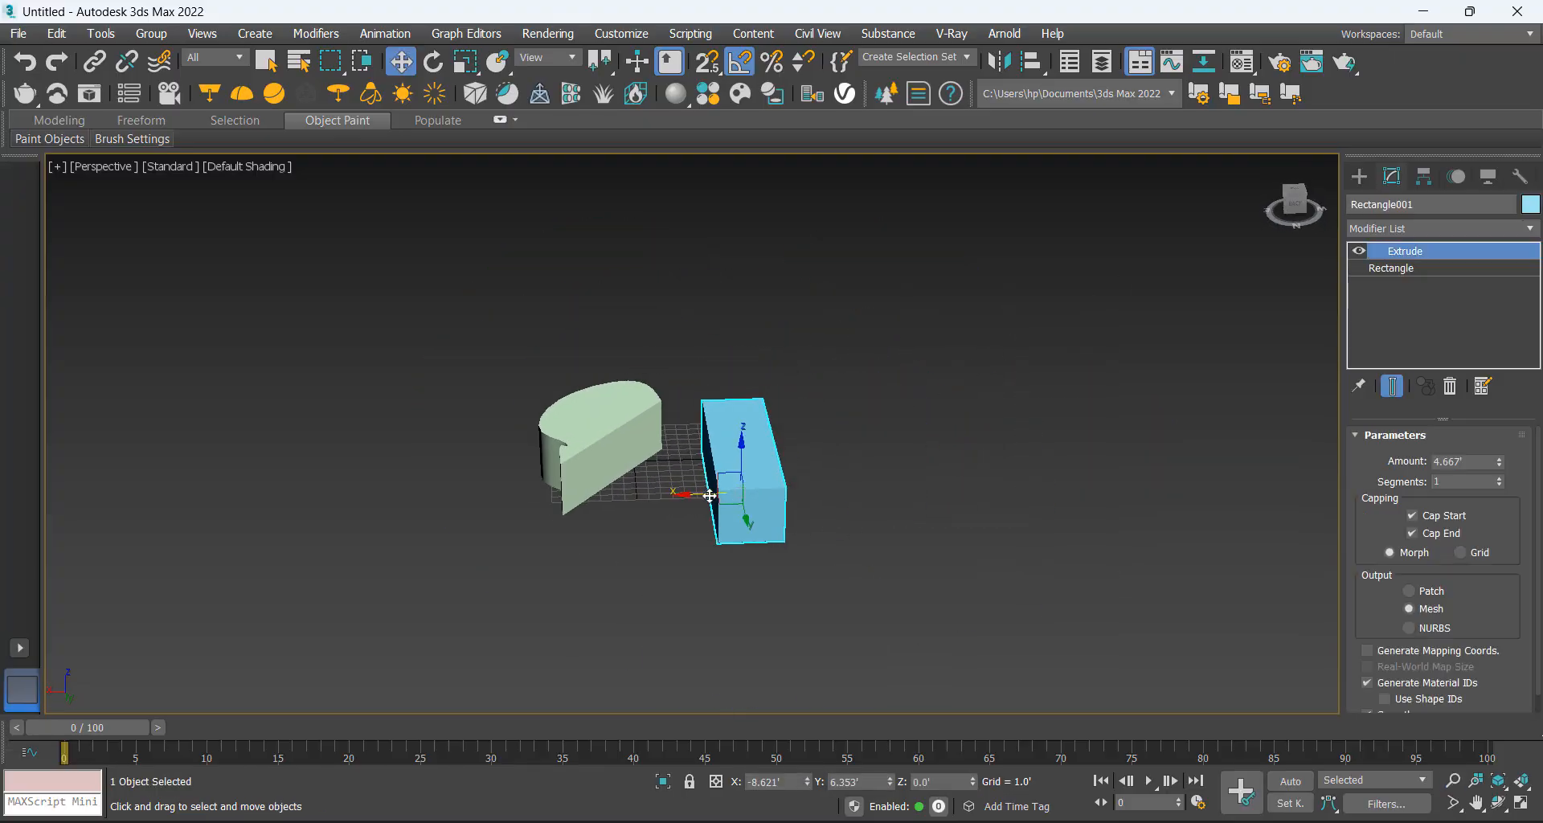
Draw a circle of about 8.85' radius beyond the rectangular solid and an ellipse about 18' by 4.1' between them.
{"action": "left_click", "coordinate": [1036, 345]}
{"action": "left_click", "coordinate": [1358, 176]}
{"action": "left_click", "coordinate": [1404, 353]}
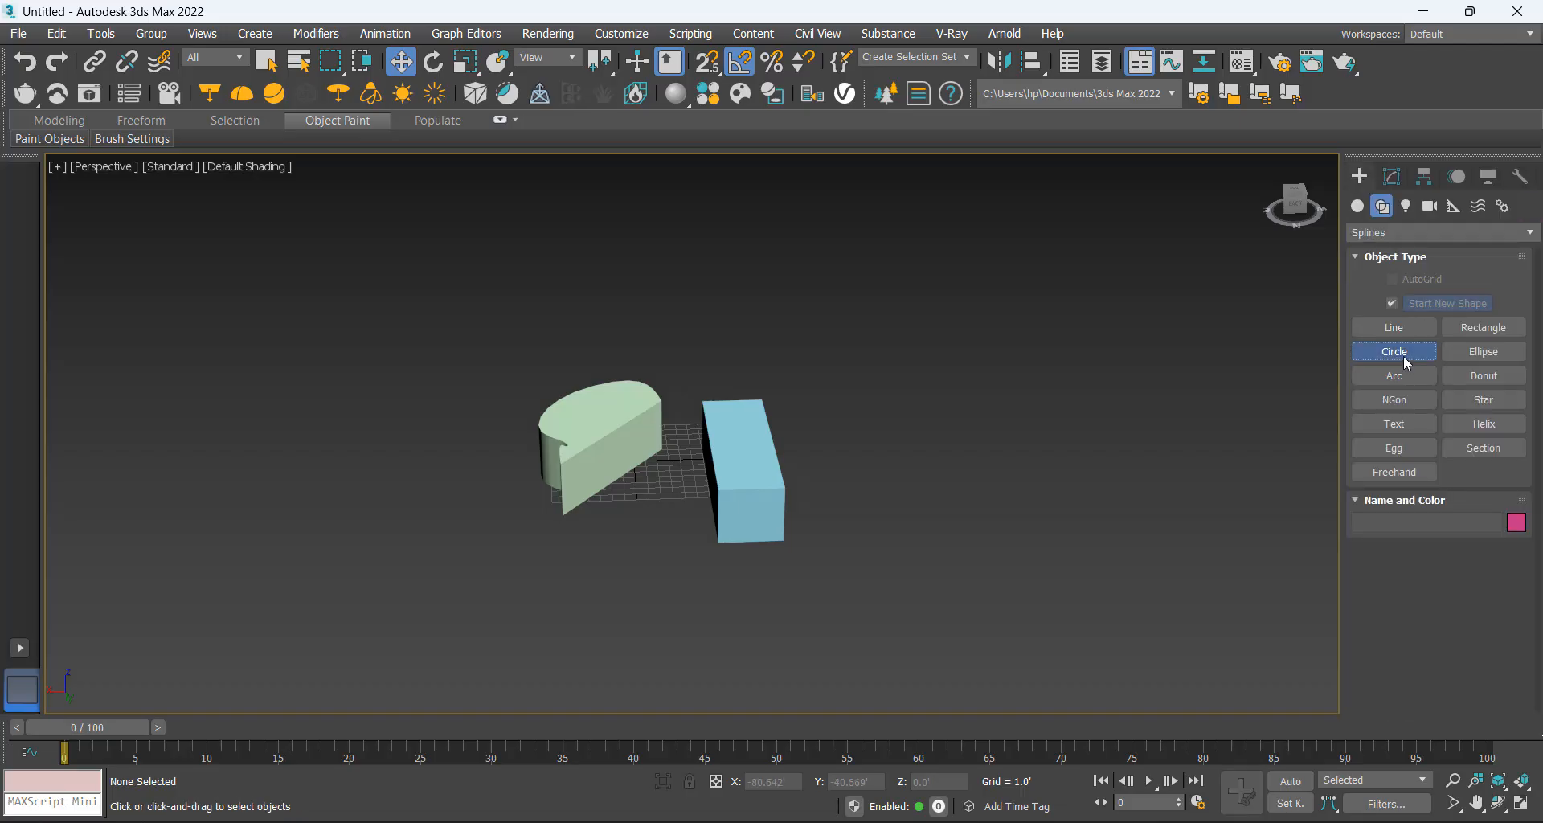
{"action": "left_click_drag", "start_coordinate": [1075, 449], "coordinate": [1178, 462]}
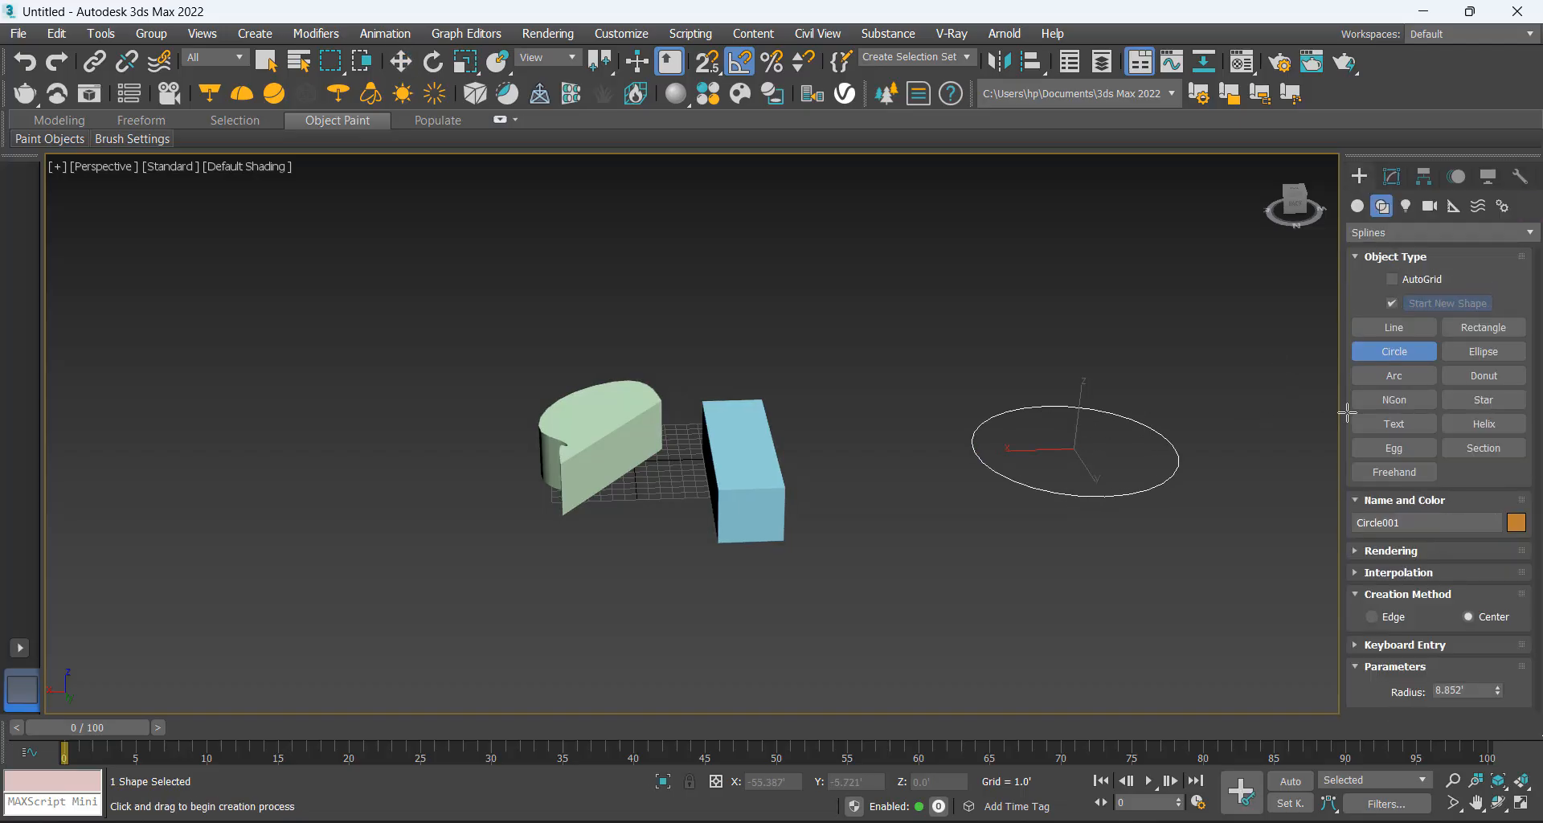
{"action": "left_click", "coordinate": [1482, 351]}
{"action": "left_click_drag", "start_coordinate": [920, 552], "coordinate": [917, 615]}
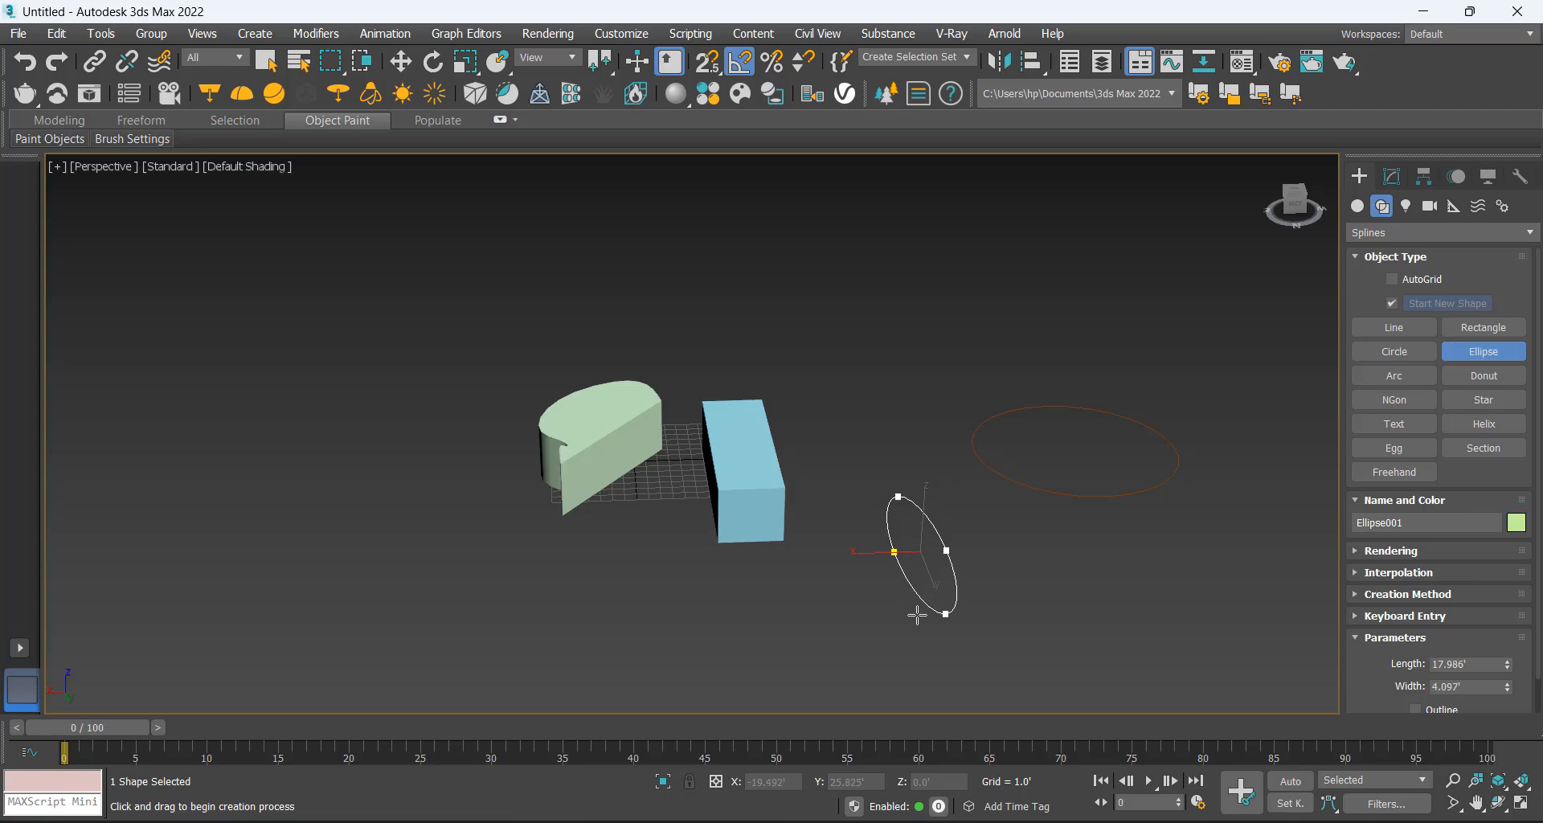
Draw a donut spline with radii of about 15.8' and 3.9' behind the ellipse, overlapping the circle.
{"action": "left_click", "coordinate": [1483, 375]}
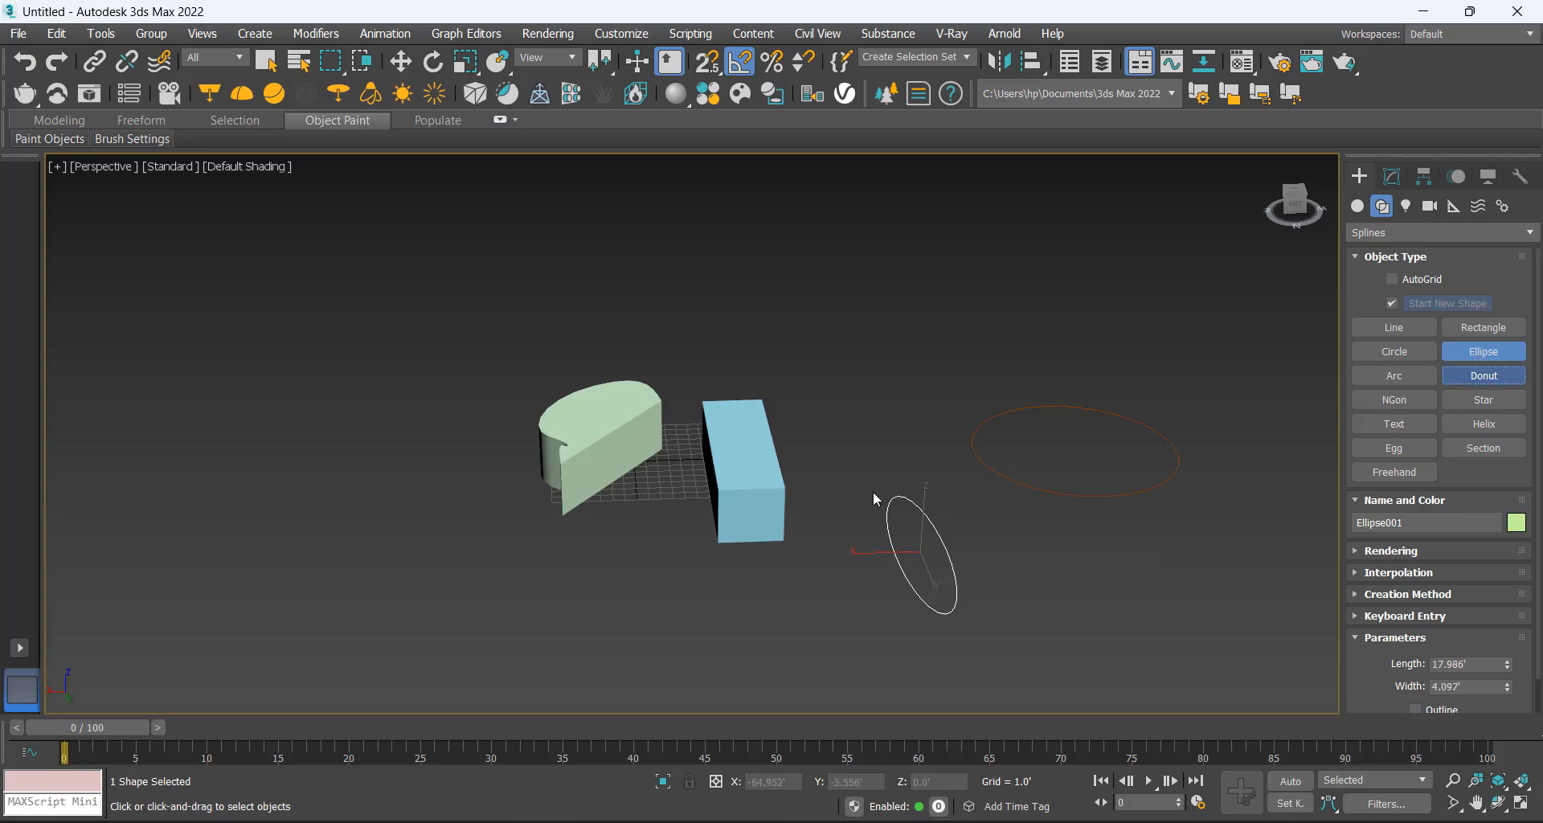
{"action": "left_click_drag", "start_coordinate": [890, 417], "coordinate": [1057, 408]}
{"action": "left_click", "coordinate": [850, 416]}
Draw an arc of about 8.6' radius around the ellipse and a hexagonal NGon of about 5.5' radius inside it.
{"action": "left_click", "coordinate": [1369, 376]}
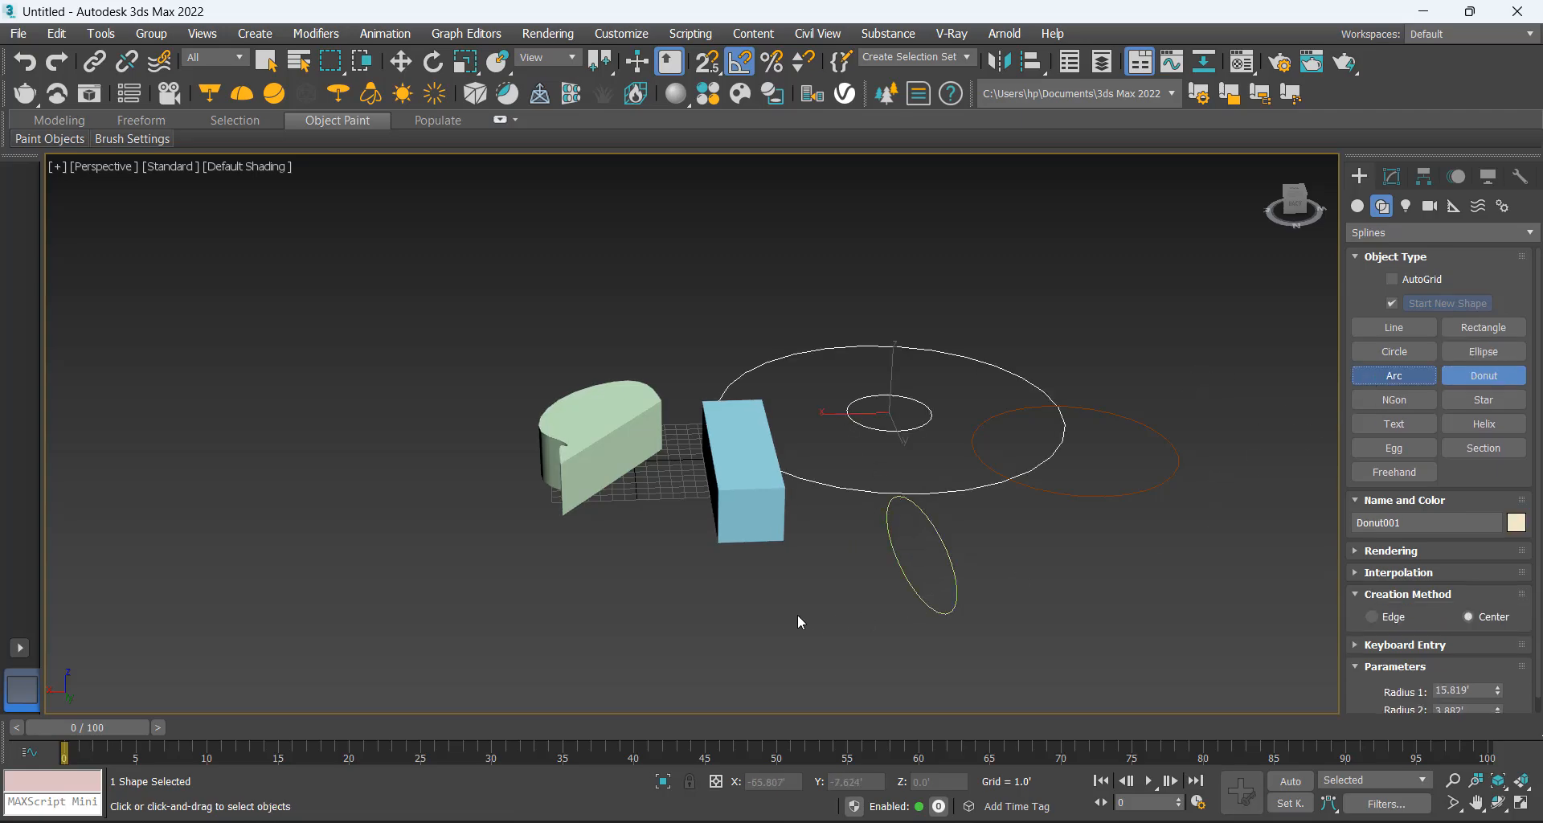
{"action": "left_click_drag", "start_coordinate": [797, 614], "coordinate": [1029, 608]}
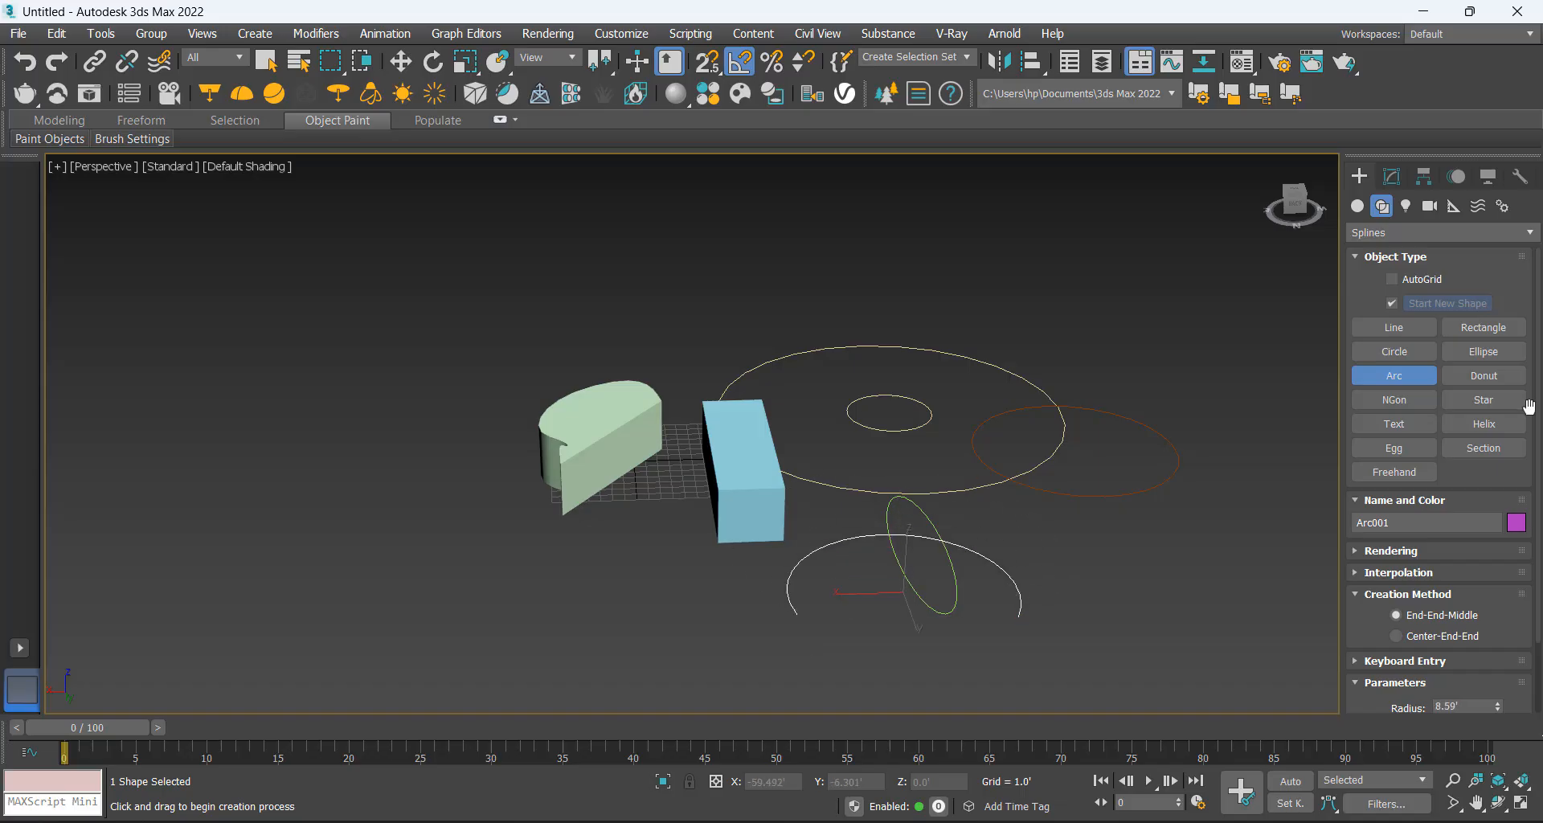
{"action": "left_click", "coordinate": [1394, 399]}
{"action": "left_click_drag", "start_coordinate": [898, 533], "coordinate": [904, 567]}
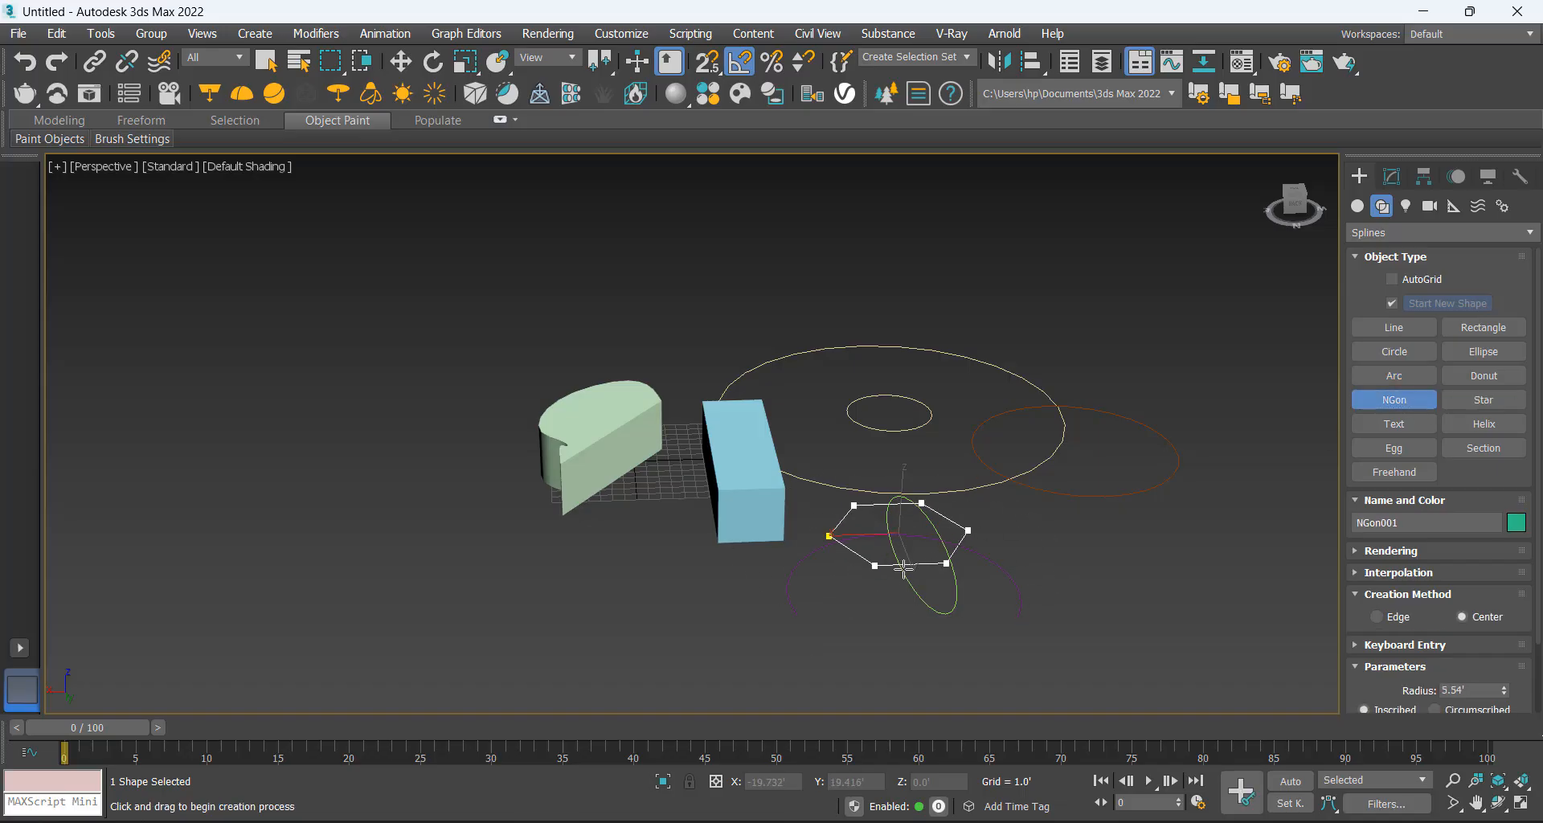
Draw a six-point star of about 6.76' Radius 1 in front of the circle and set its Radius 2 to 9.437'.
{"action": "left_click", "coordinate": [1476, 401]}
{"action": "left_click_drag", "start_coordinate": [1091, 537], "coordinate": [1108, 575]}
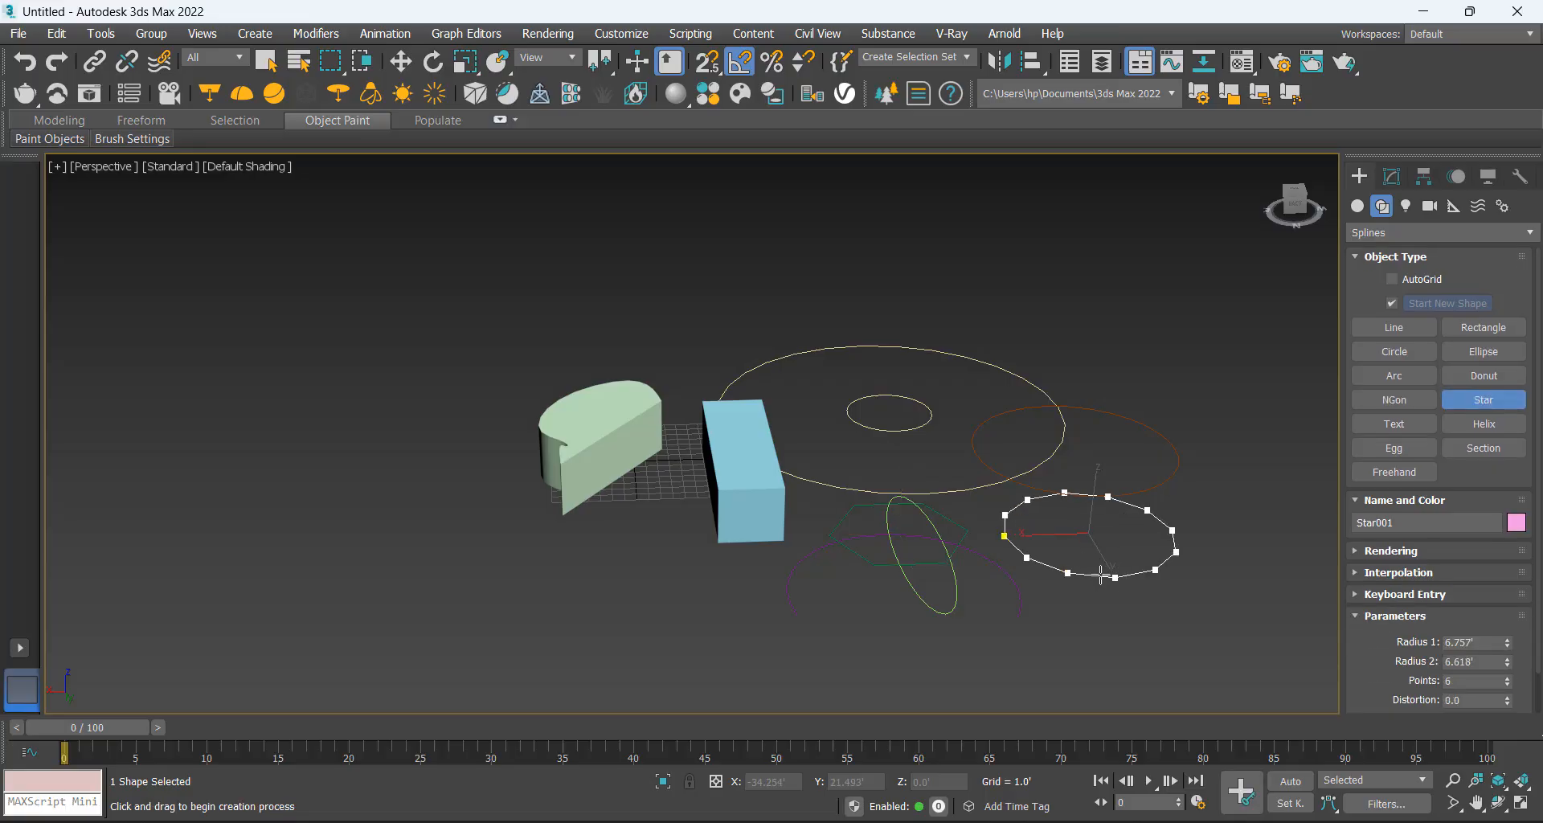
{"action": "left_click_drag", "start_coordinate": [1393, 679], "coordinate": [1394, 635]}
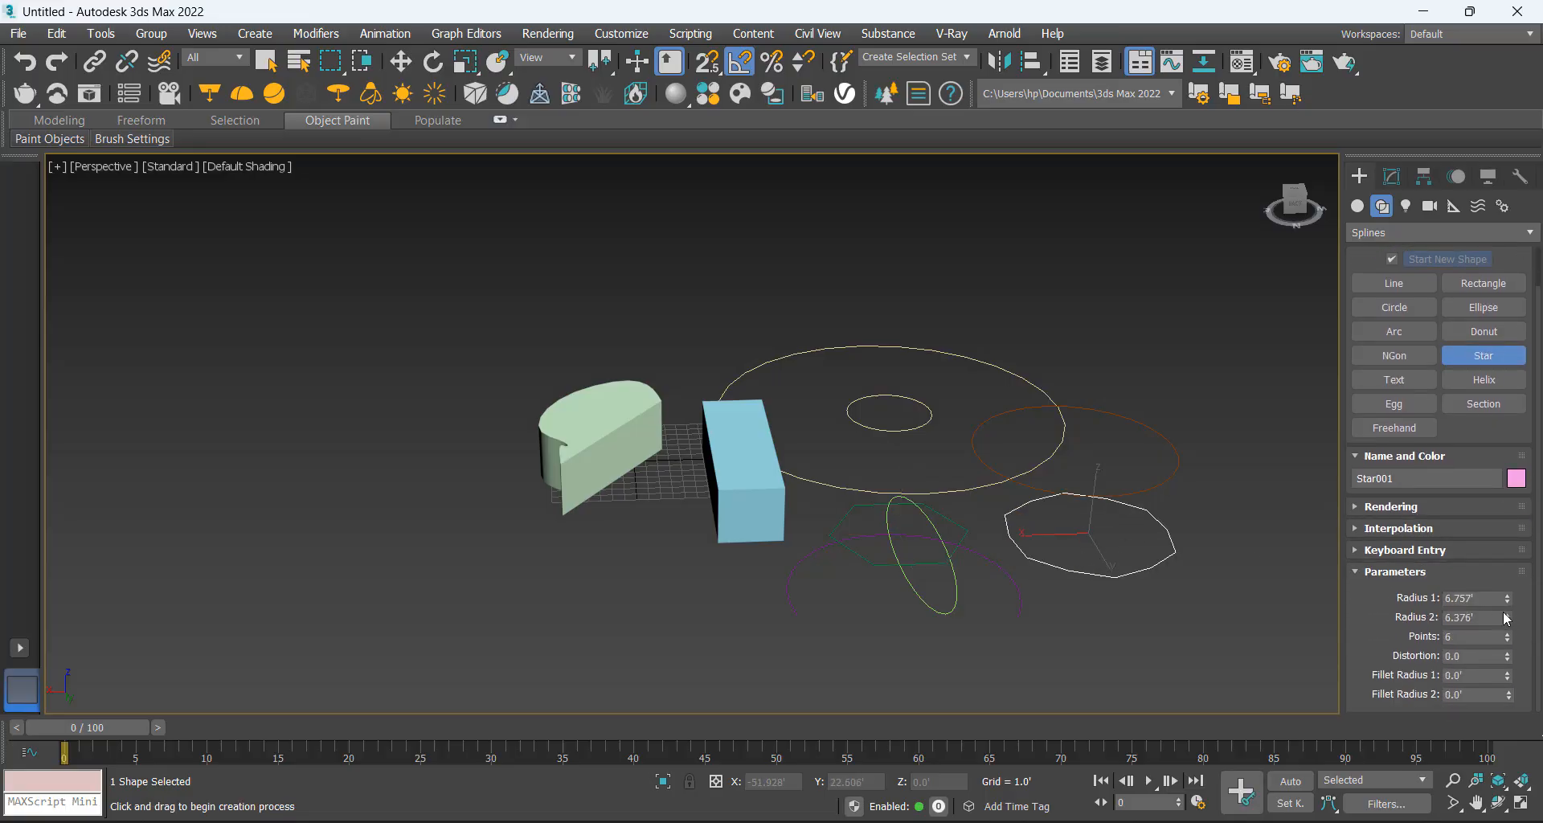
{"action": "left_click_drag", "start_coordinate": [1511, 621], "coordinate": [1523, 579]}
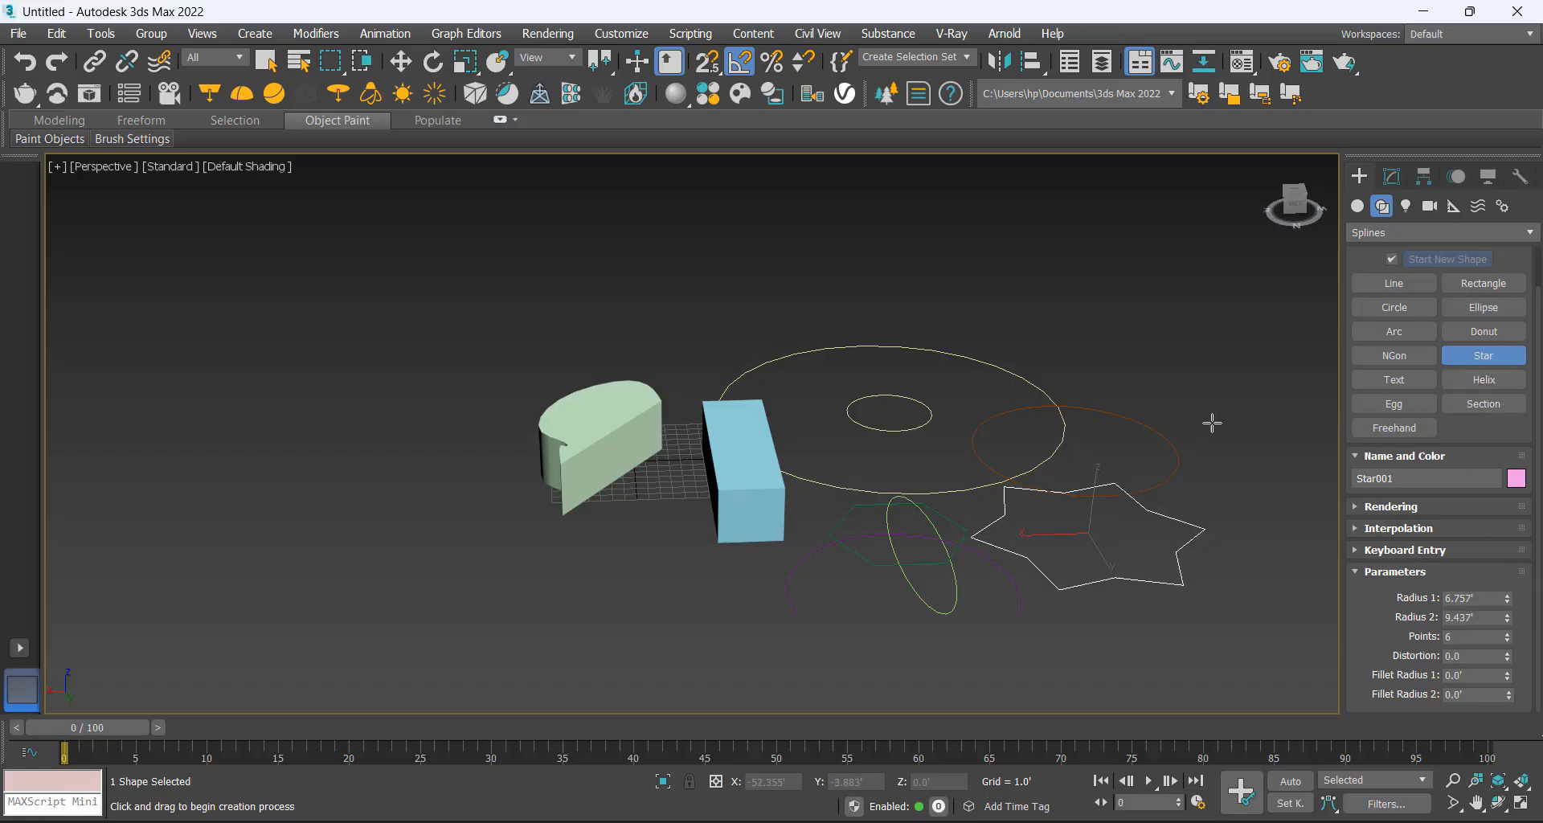
Delete all solids and splines in the scene.
{"action": "key", "text": "w"}
{"action": "key", "text": "ctrl+a"}
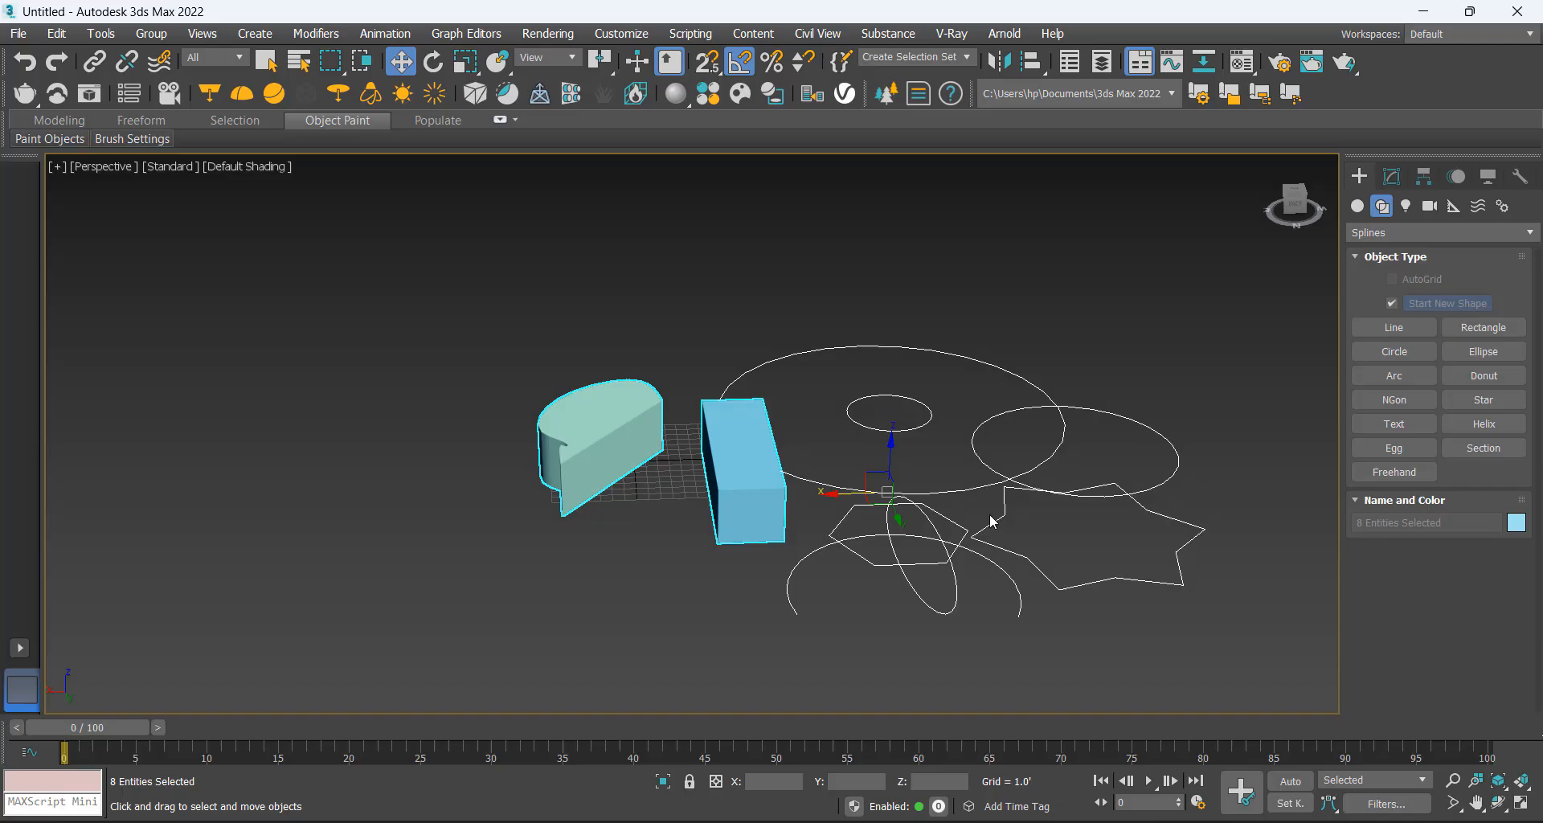
{"action": "key", "text": "Delete"}
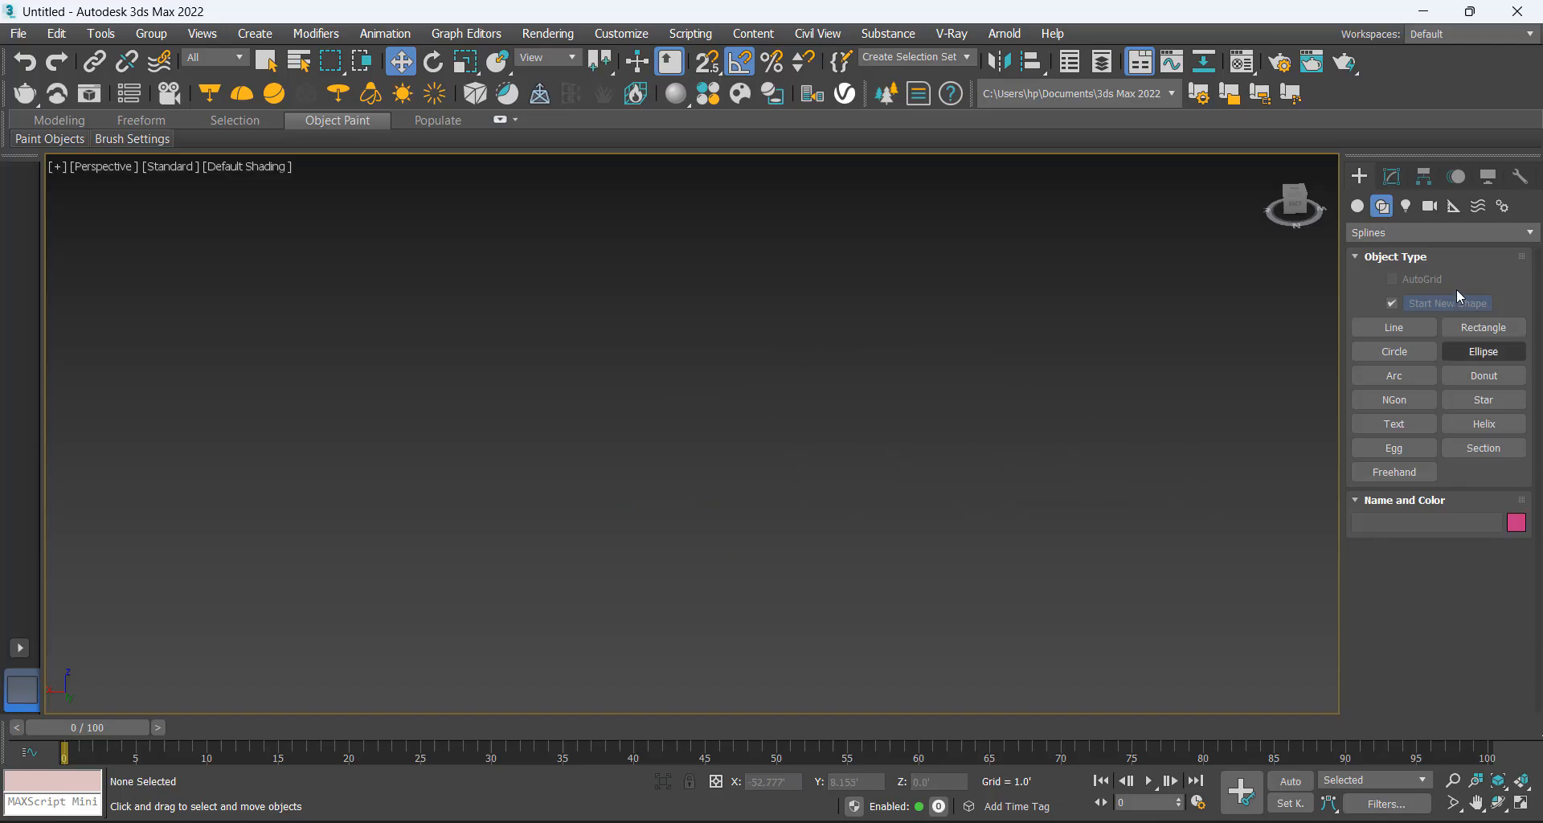
Draw a wavy nine-point NURBS Point Curve running from the grid out to one side.
{"action": "left_click", "coordinate": [1409, 235]}
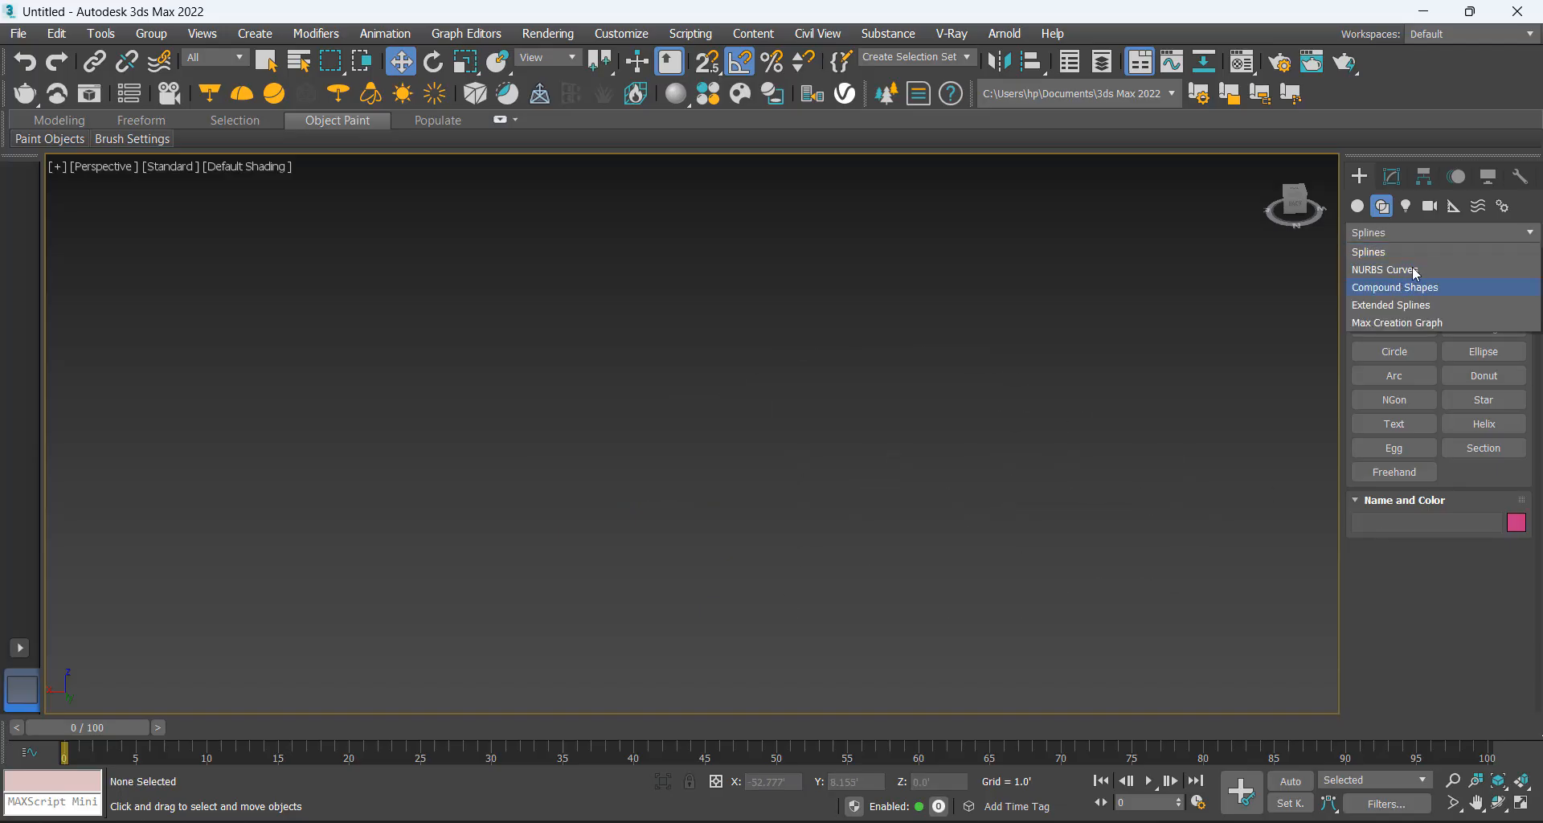
{"action": "left_click", "coordinate": [1401, 270]}
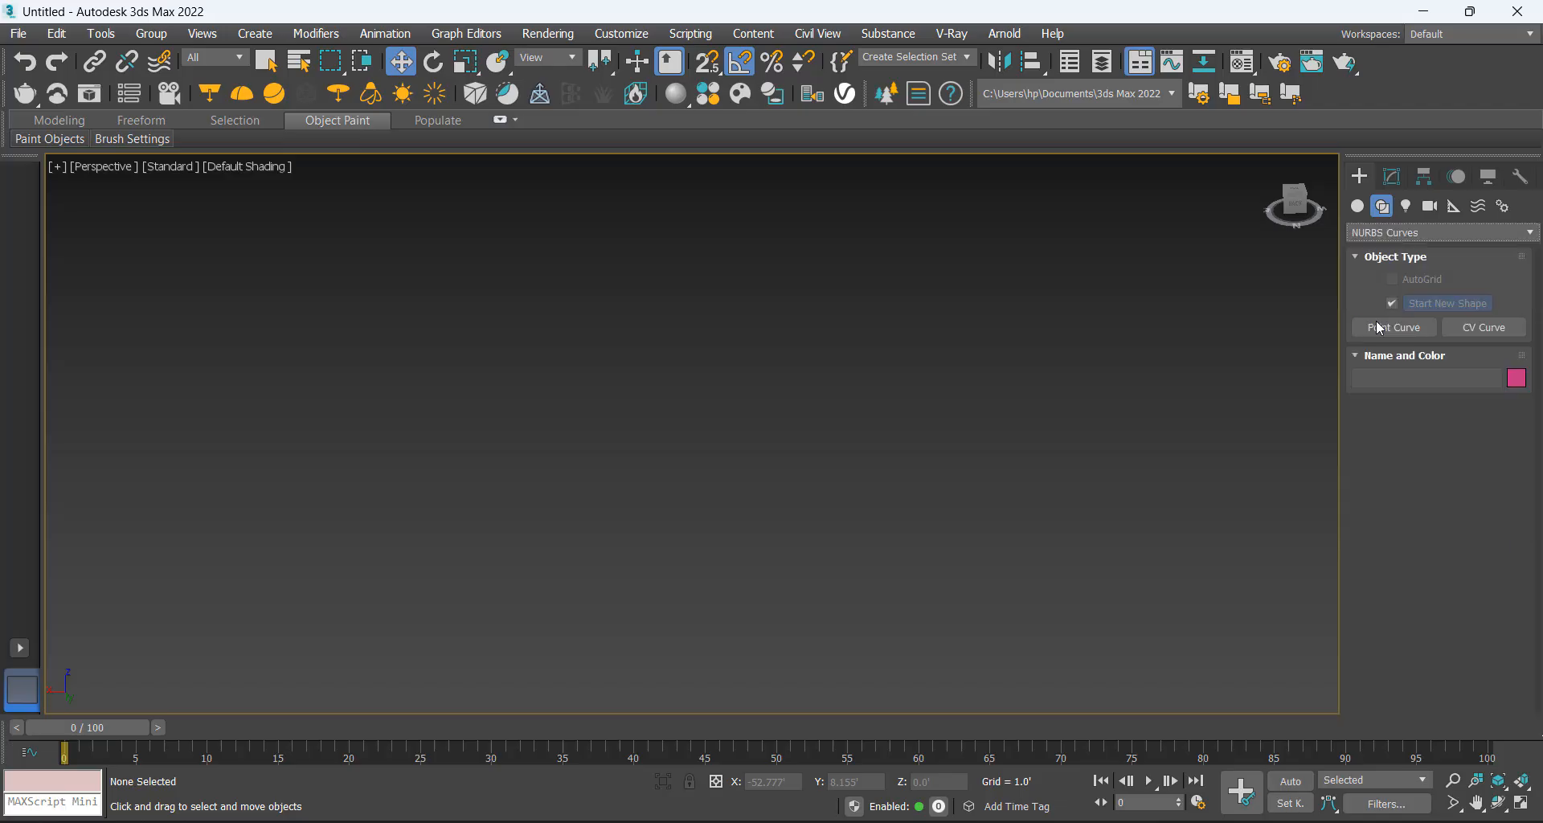
{"action": "left_click", "coordinate": [1389, 327]}
{"action": "left_click", "coordinate": [588, 497]}
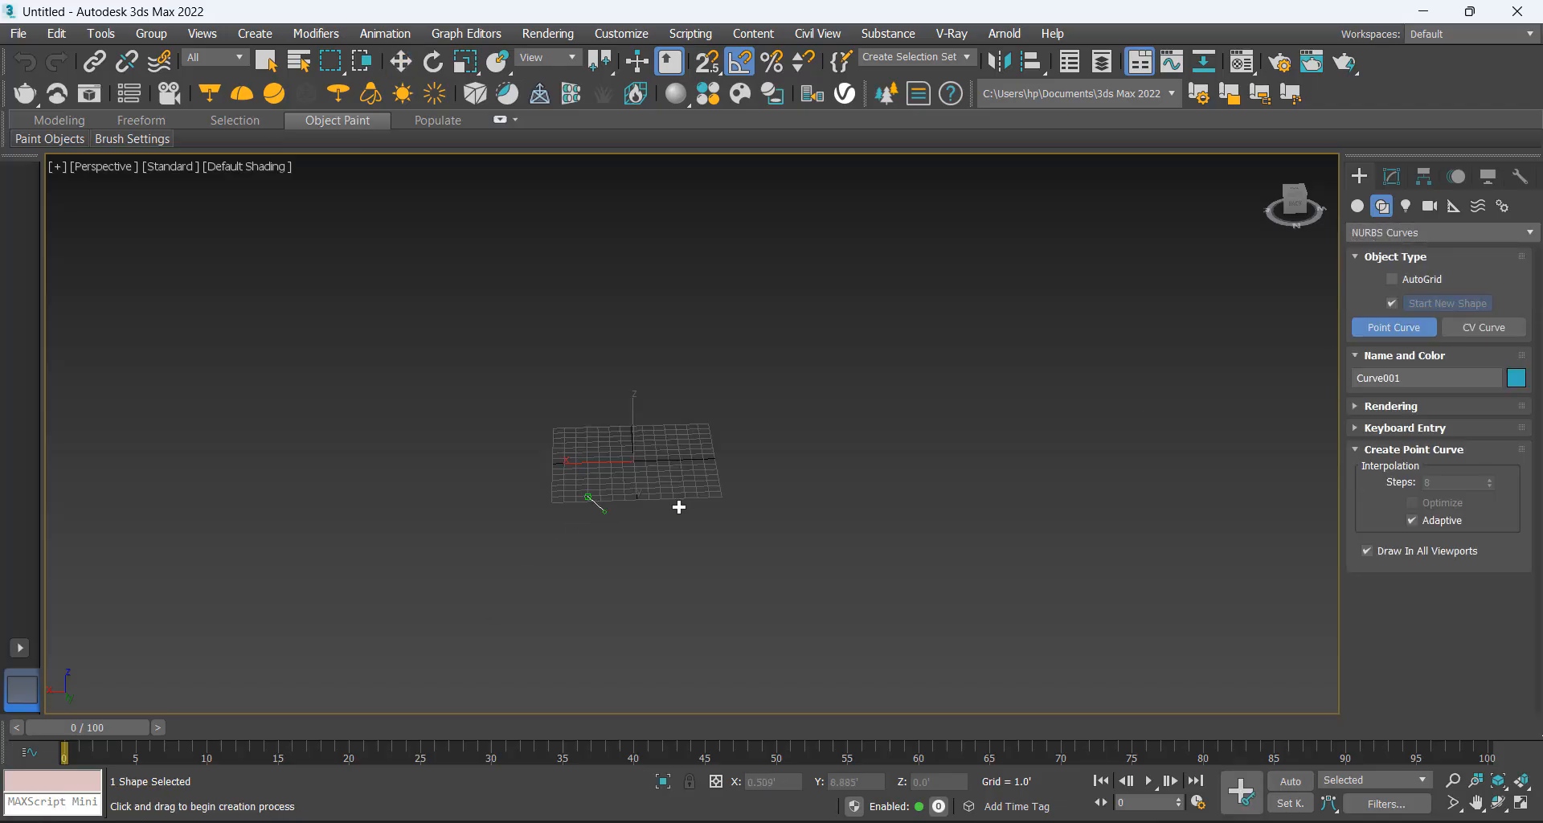
{"action": "left_click", "coordinate": [636, 523]}
{"action": "left_click", "coordinate": [686, 509]}
{"action": "left_click", "coordinate": [755, 523]}
{"action": "left_click", "coordinate": [836, 481]}
{"action": "left_click", "coordinate": [886, 512]}
{"action": "left_click", "coordinate": [984, 476]}
{"action": "left_click", "coordinate": [1073, 518]}
{"action": "left_click", "coordinate": [1122, 468]}
{"action": "right_click", "coordinate": [1121, 467]}
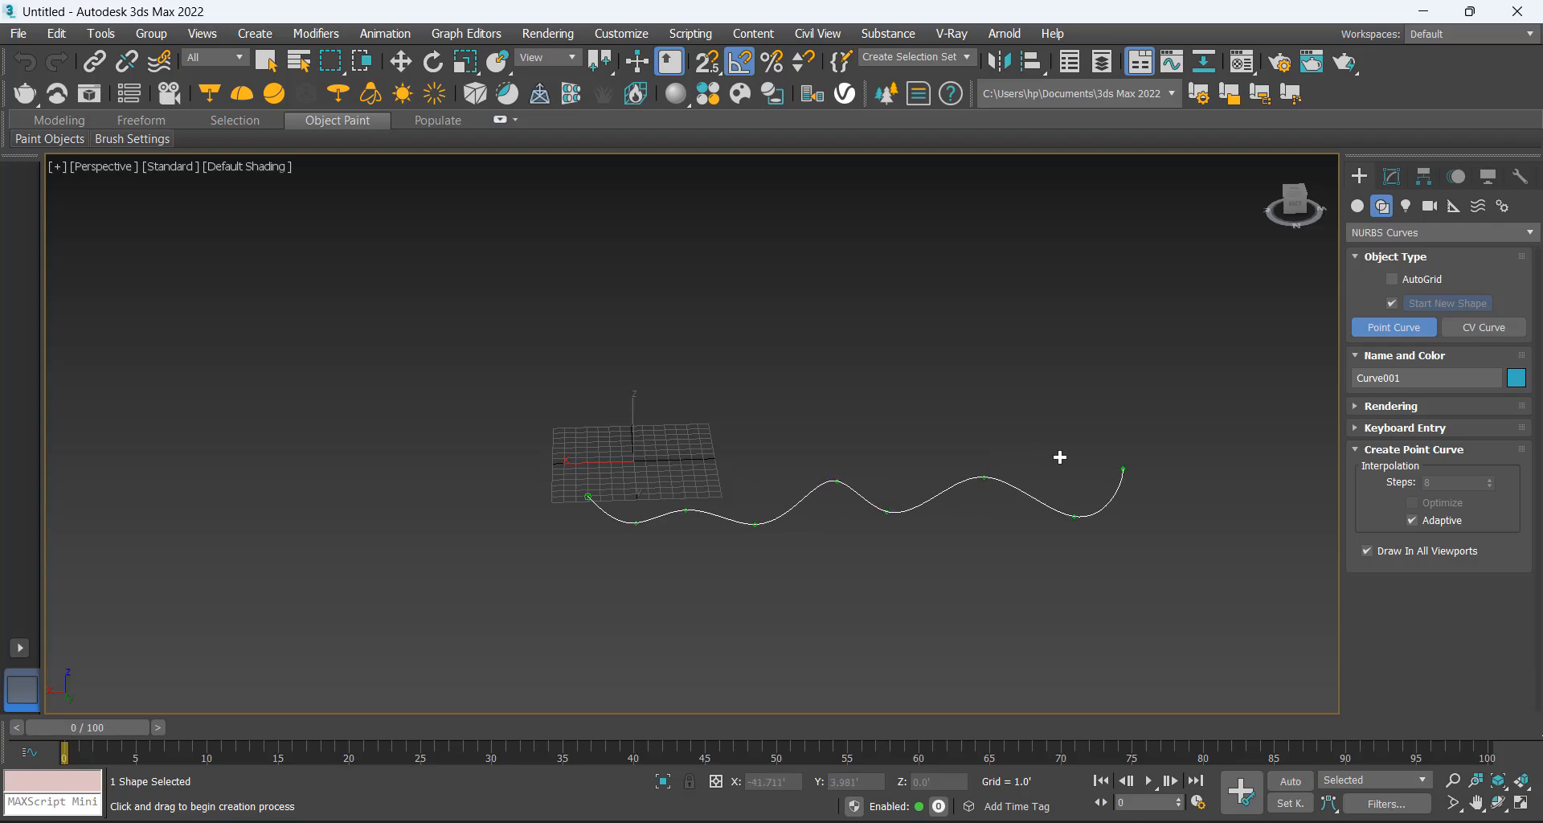
{"action": "right_click", "coordinate": [1057, 456]}
Apply an Extrude modifier to the wavy NURBS curve and set its amount to 24.0'.
{"action": "middle_click_drag", "start_coordinate": [958, 543], "coordinate": [951, 538], "text": "alt"}
{"action": "middle_click_drag", "start_coordinate": [951, 538], "coordinate": [1036, 462]}
{"action": "left_click", "coordinate": [1392, 176]}
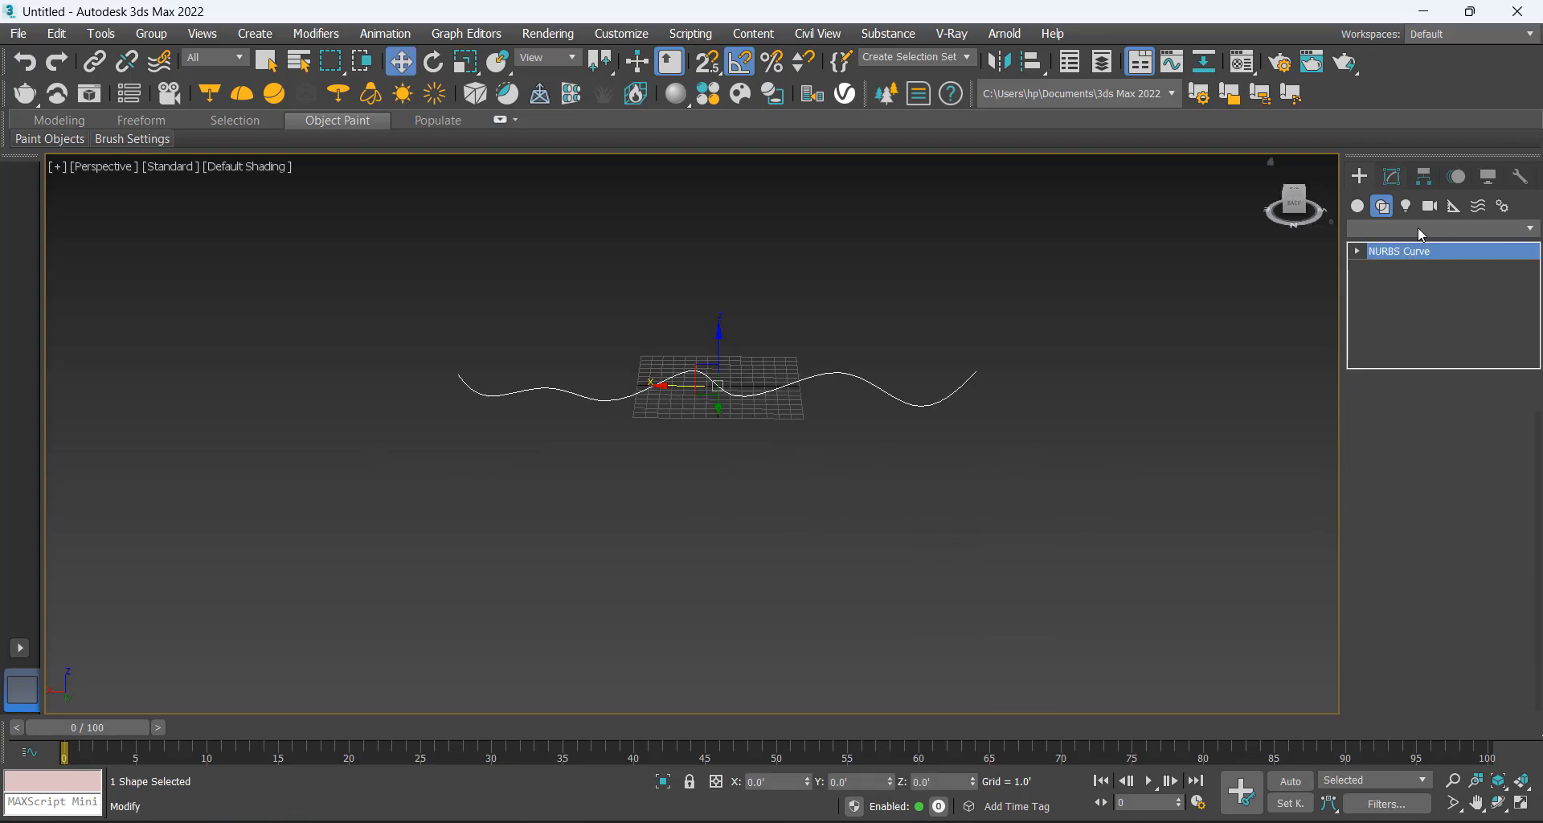
{"action": "left_click", "coordinate": [1419, 226]}
{"action": "left_click", "coordinate": [1410, 247]}
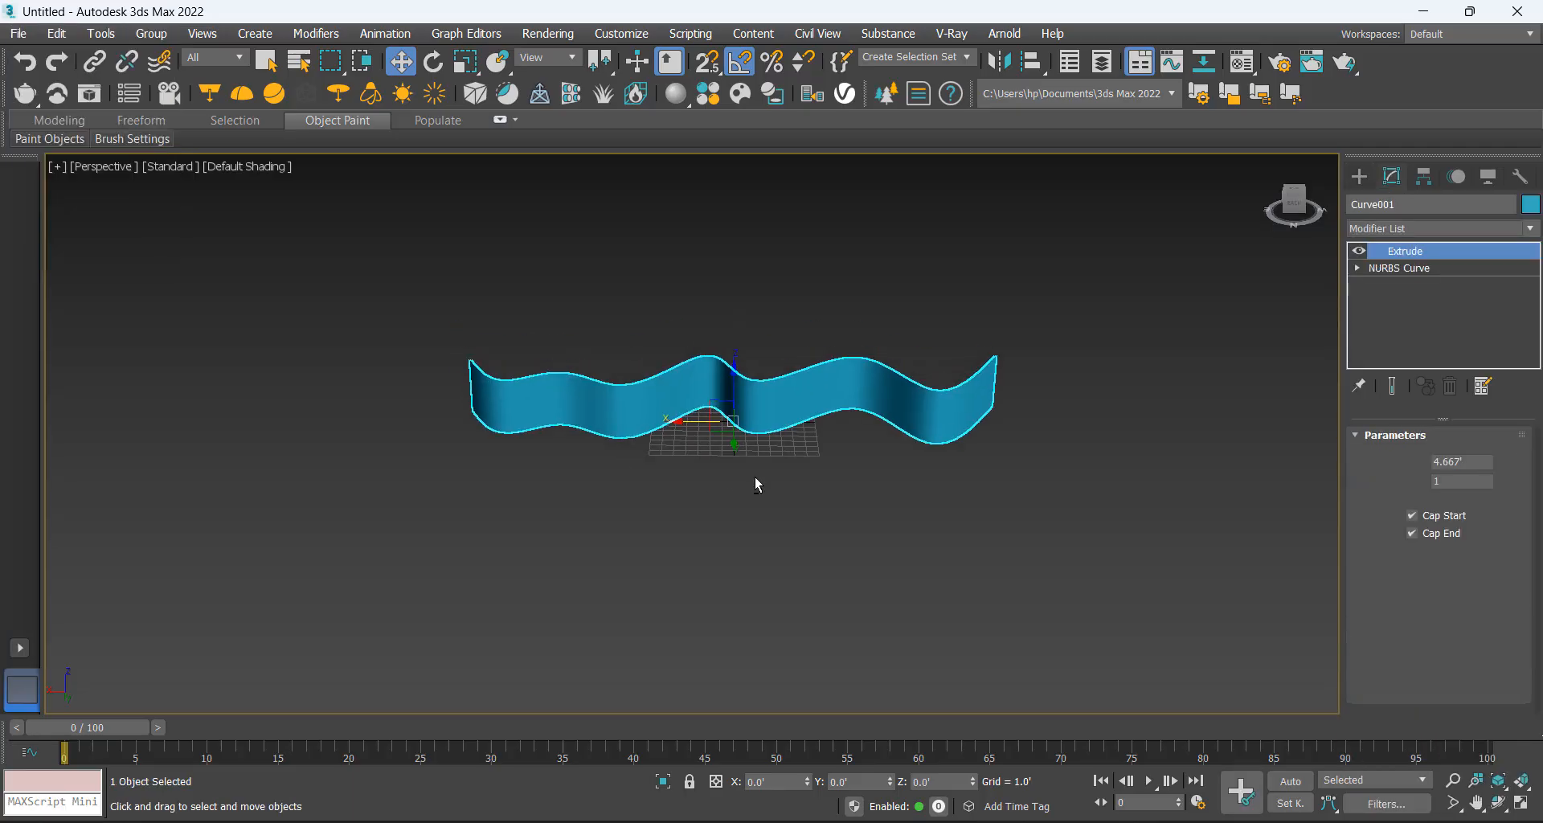
{"action": "left_click_drag", "start_coordinate": [1499, 462], "coordinate": [1504, 275]}
Try to scale the extruded curve along X to about 34 percent, and undo the scaling.
{"action": "middle_click_drag", "start_coordinate": [798, 388], "coordinate": [829, 506]}
{"action": "key", "text": "r"}
{"action": "left_click_drag", "start_coordinate": [813, 543], "coordinate": [699, 518]}
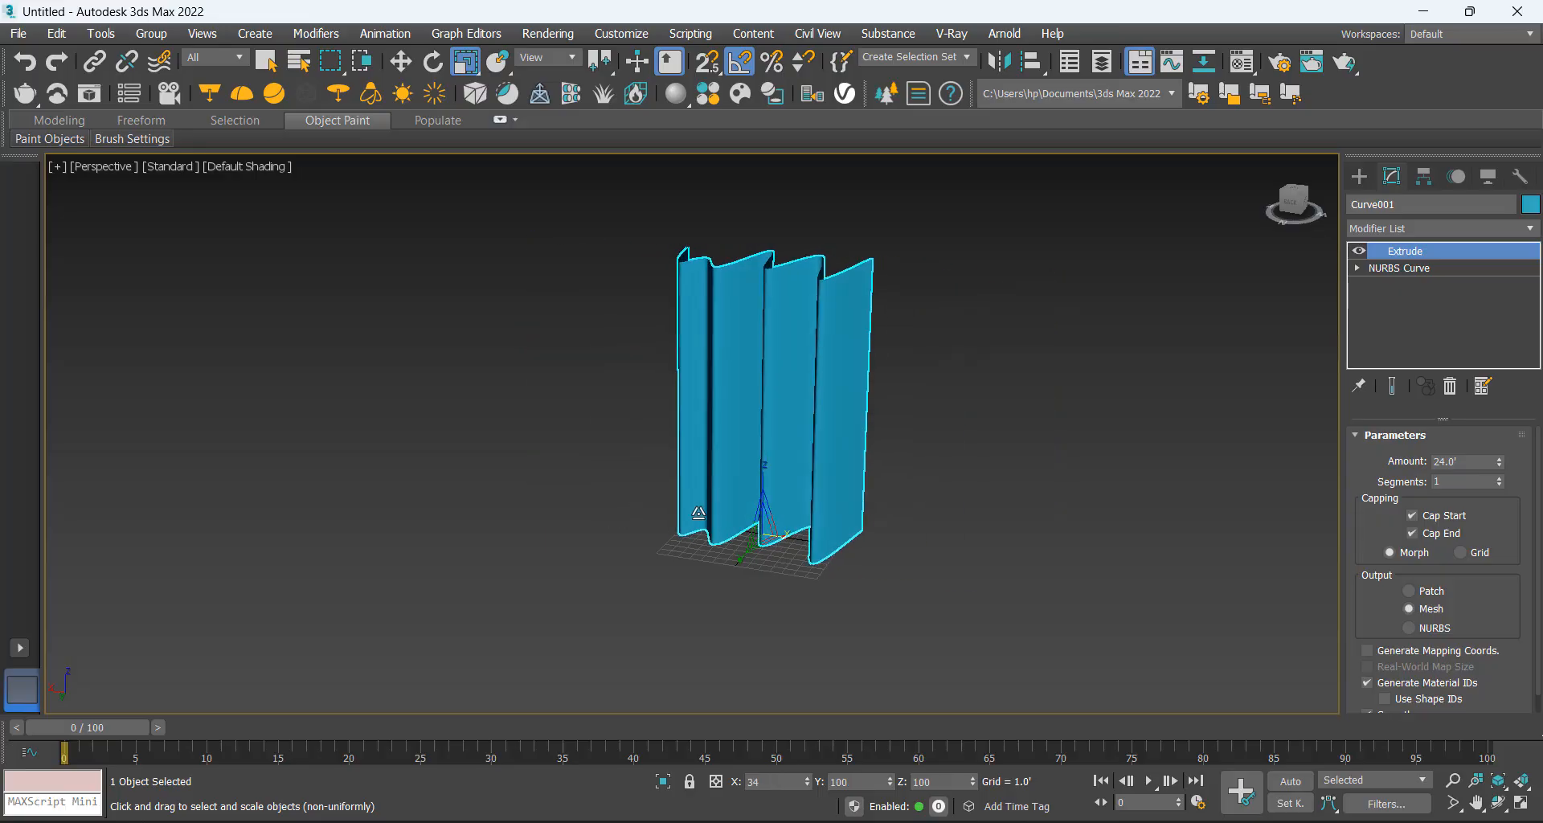
{"action": "key", "text": "ctrl+z"}
Scale the extruded curve narrower along X and flatten its folds along Y to about 38 percent to form a curtain.
{"action": "key", "text": "w"}
{"action": "middle_click_drag", "start_coordinate": [707, 526], "coordinate": [810, 476], "text": "alt"}
{"action": "key", "text": "r"}
{"action": "left_click_drag", "start_coordinate": [728, 550], "coordinate": [821, 538]}
{"action": "middle_click_drag", "start_coordinate": [822, 537], "coordinate": [814, 601], "text": "alt"}
{"action": "left_click_drag", "start_coordinate": [804, 562], "coordinate": [783, 525]}
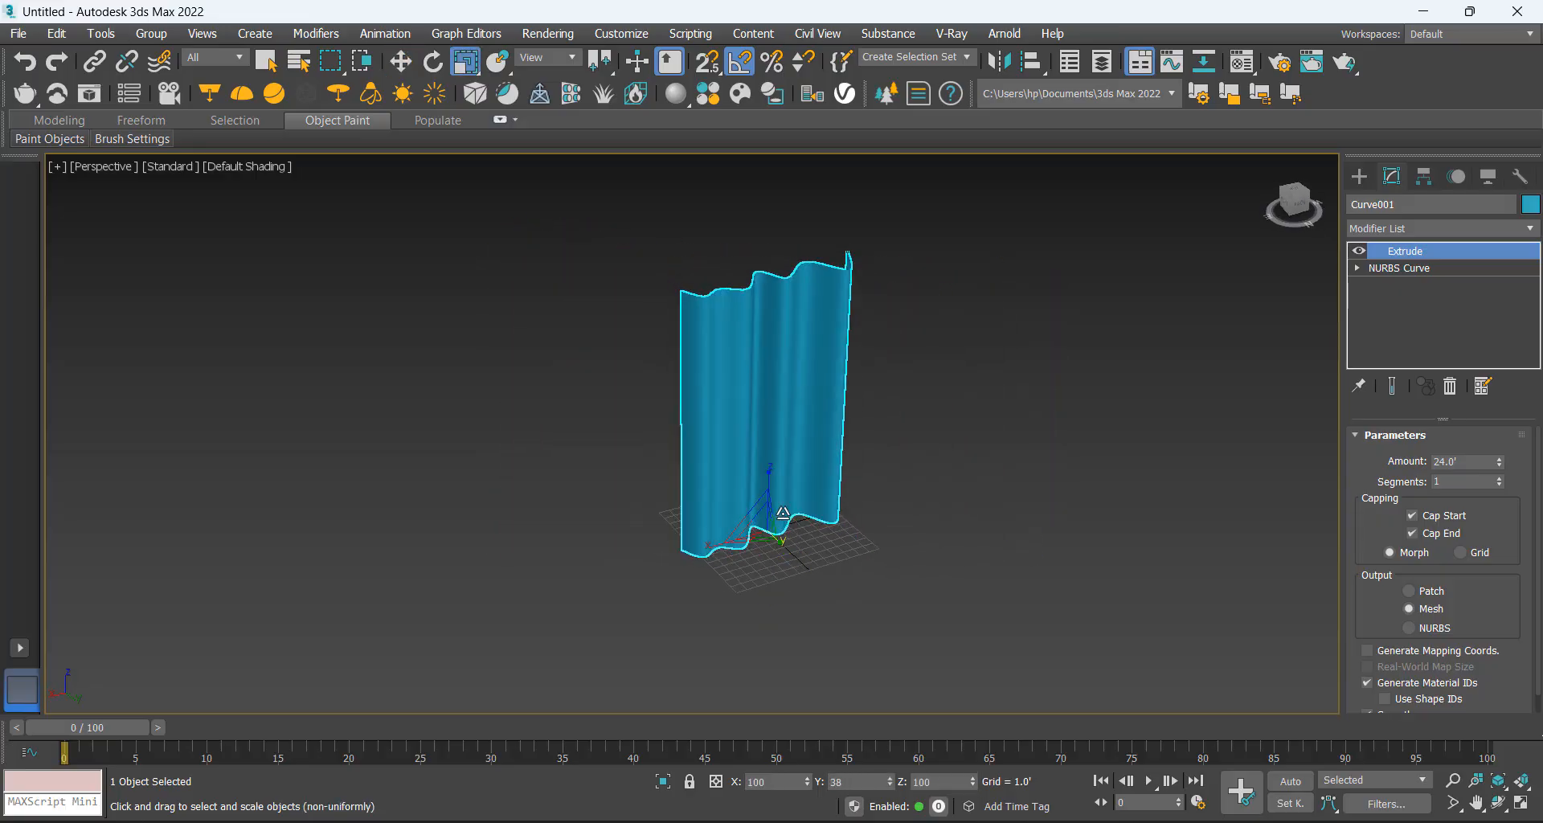
{"action": "key", "text": "w"}
{"action": "left_click", "coordinate": [964, 442]}
{"action": "middle_click_drag", "start_coordinate": [963, 442], "coordinate": [1032, 364], "text": "alt"}
Delete the curtain-like extruded curve and display the home grid in the empty viewport.
{"action": "key", "text": "ctrl+a"}
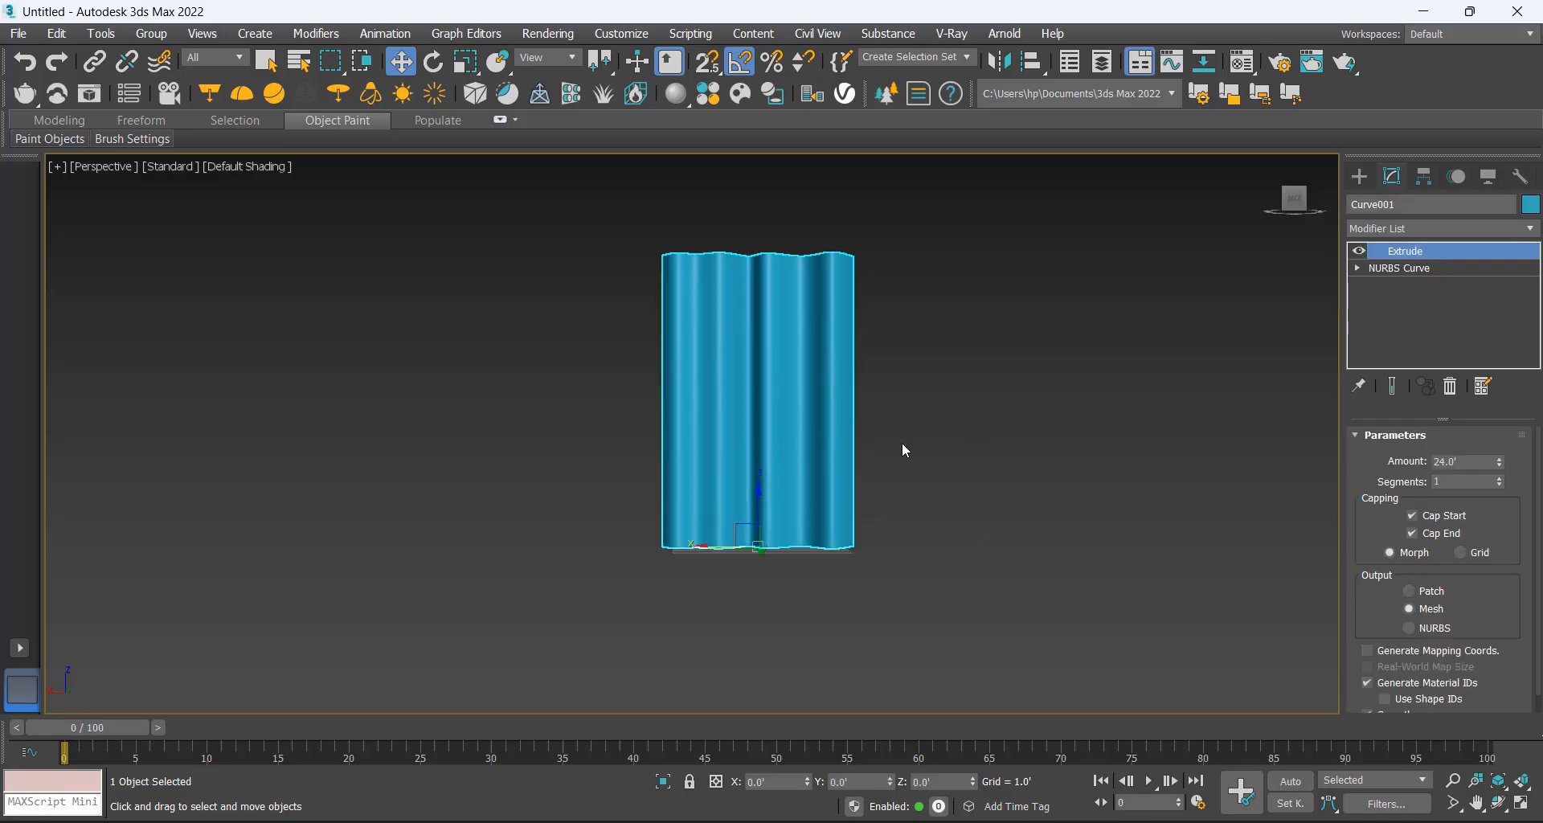
{"action": "key", "text": "Delete"}
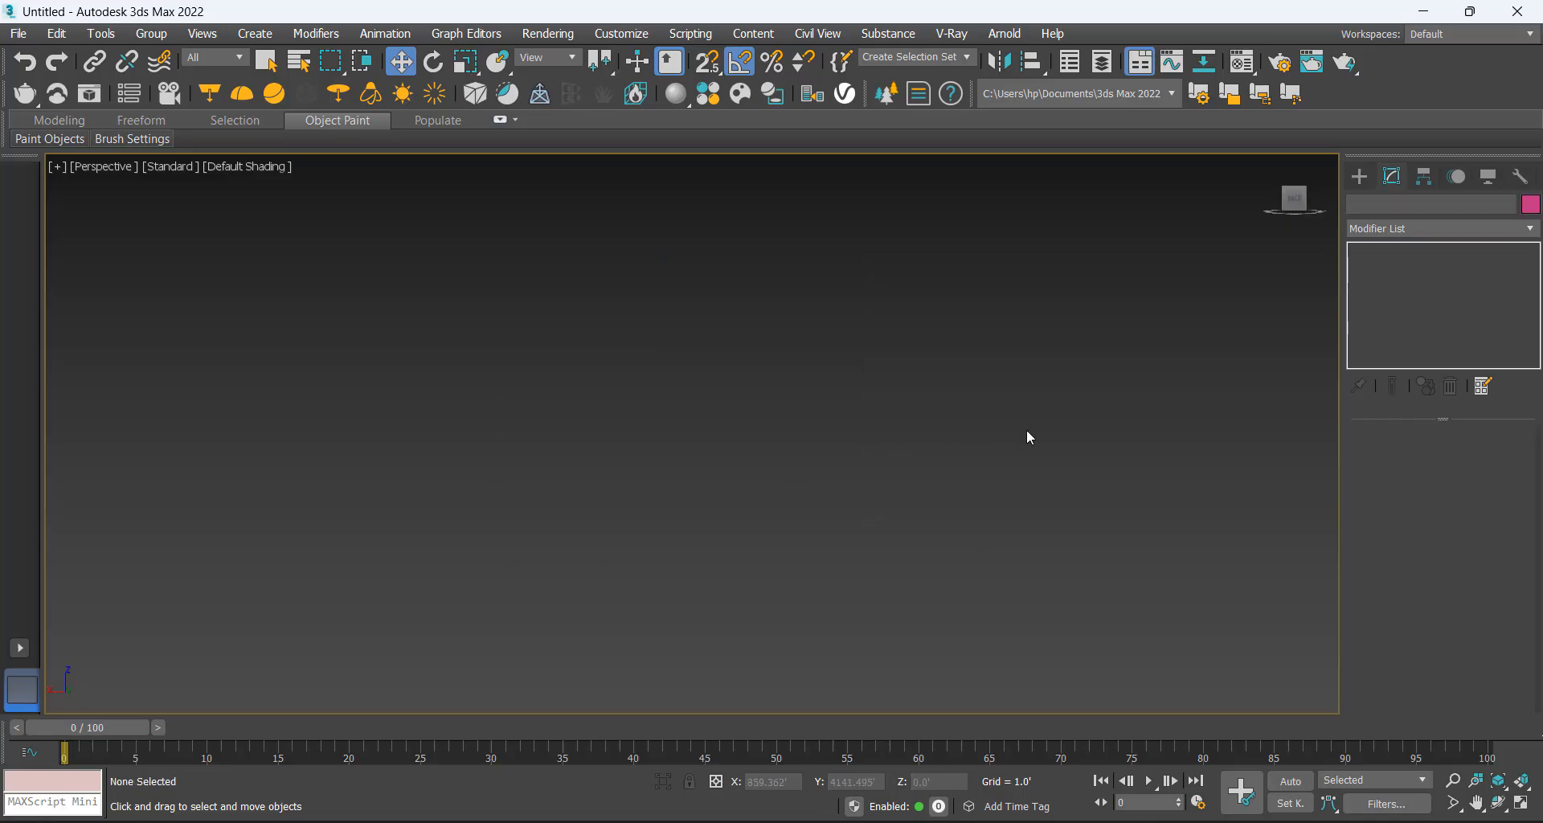
{"action": "key", "text": "g"}
Review the Splines shape types and the Standard Primitives geometry types.
{"action": "left_click", "coordinate": [1359, 176]}
{"action": "left_click", "coordinate": [1406, 233]}
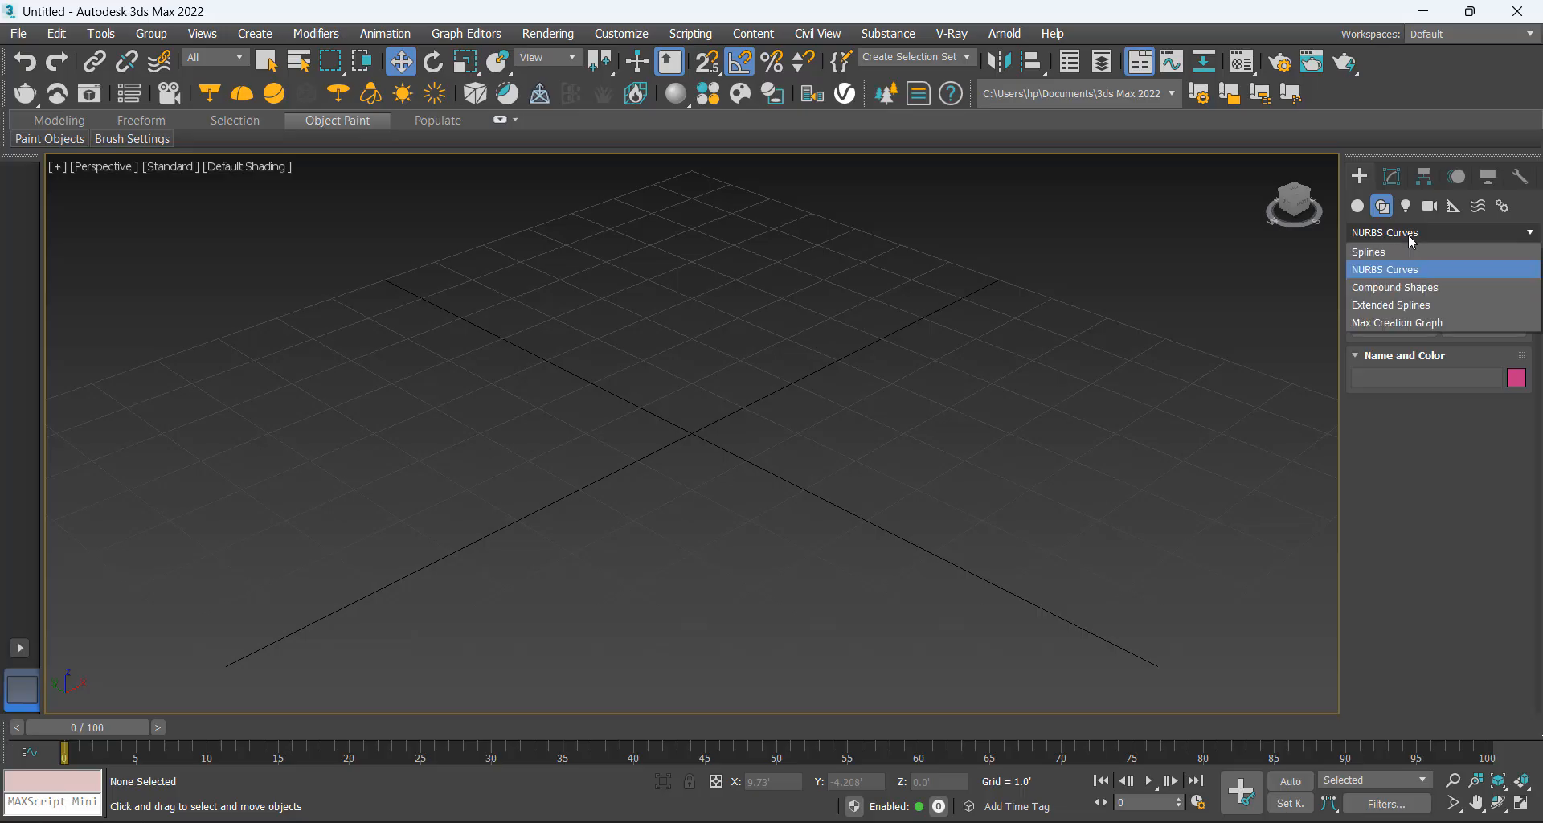
{"action": "left_click", "coordinate": [1404, 250]}
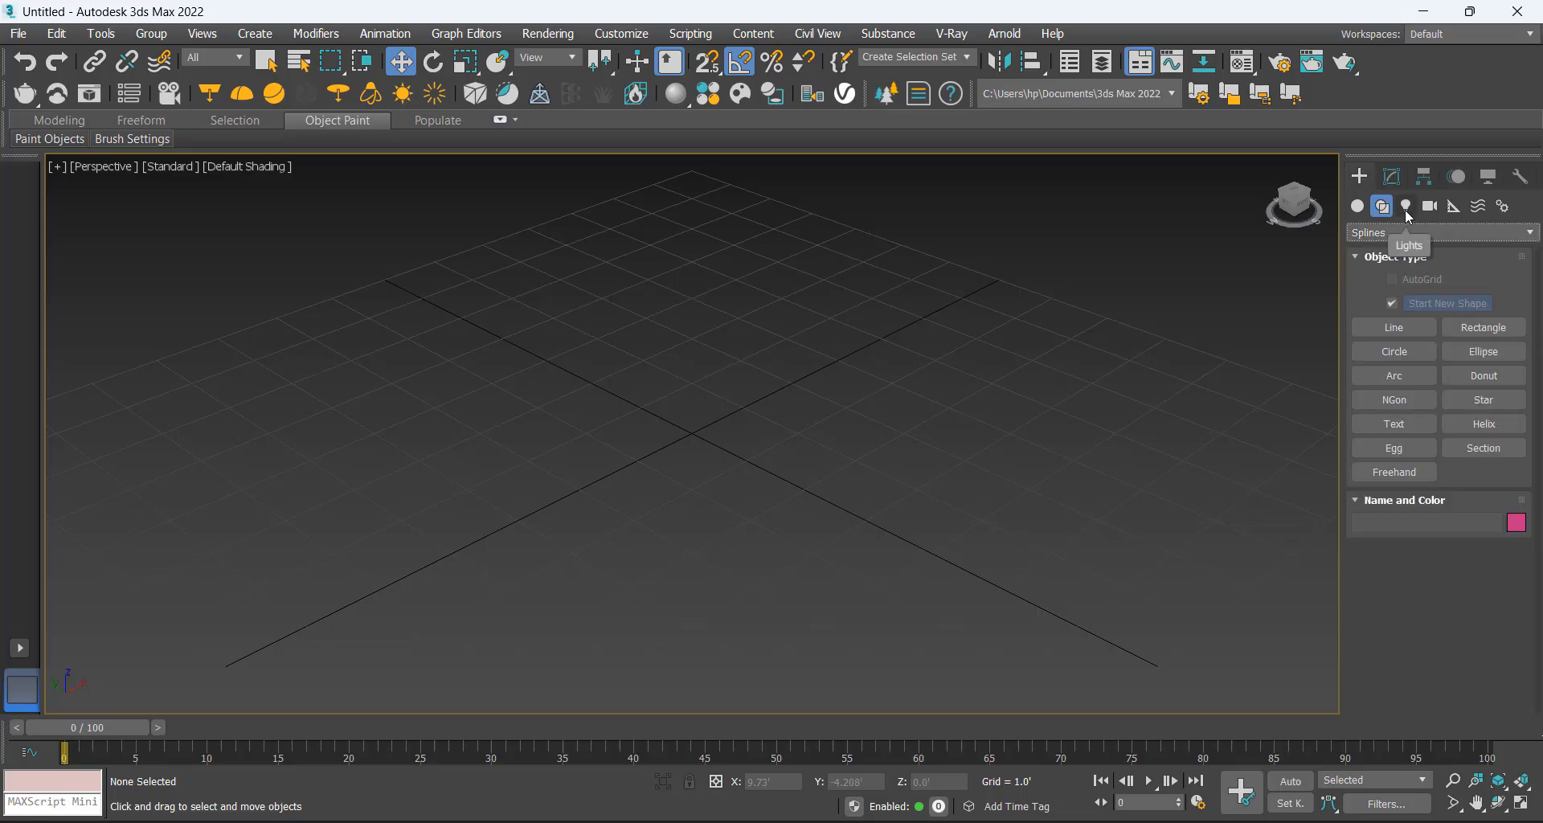
{"action": "left_click", "coordinate": [1356, 207]}
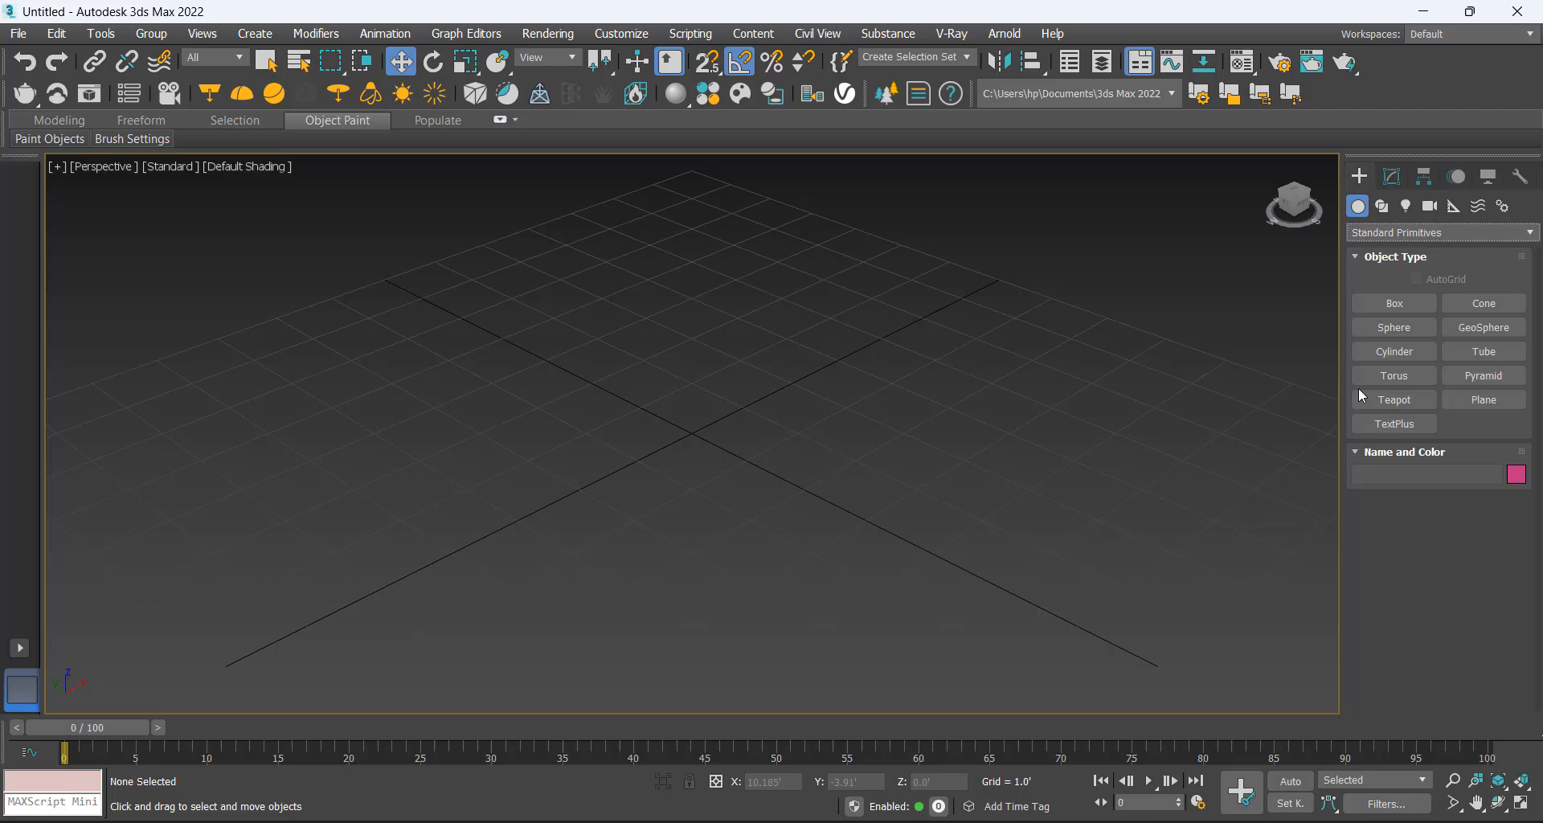
{"action": "scroll", "coordinate": [816, 356], "scroll_direction": "down", "scroll_amount": 4}
{"action": "scroll", "coordinate": [826, 360], "scroll_direction": "up", "scroll_amount": 3}
{"action": "scroll", "coordinate": [837, 348], "scroll_direction": "down", "scroll_amount": 3}
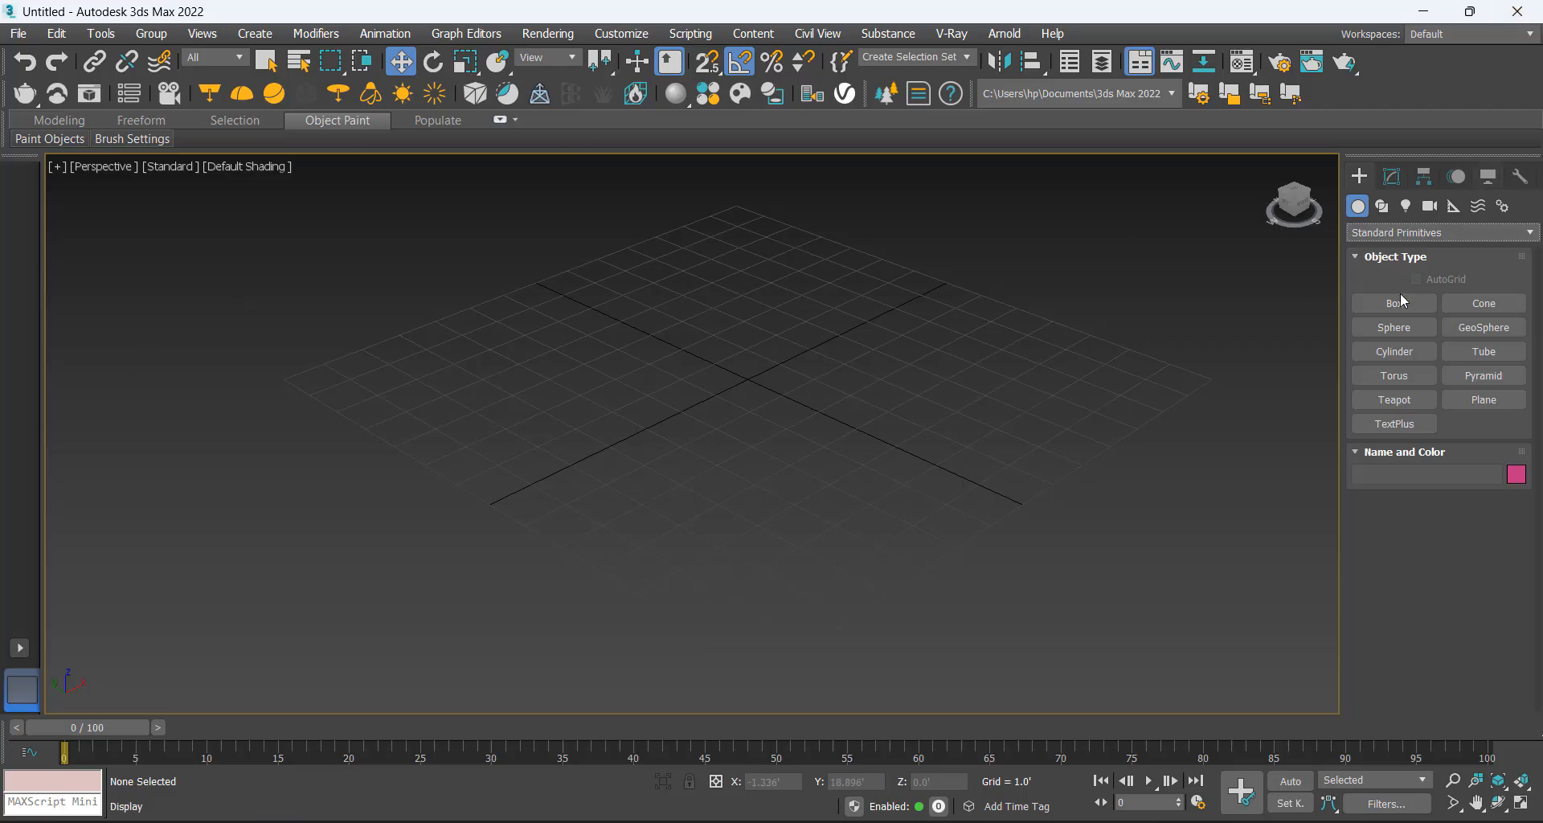
Review the geometry categories, spline types and modifier list, and return to Standard Primitives.
{"action": "left_click", "coordinate": [1434, 233]}
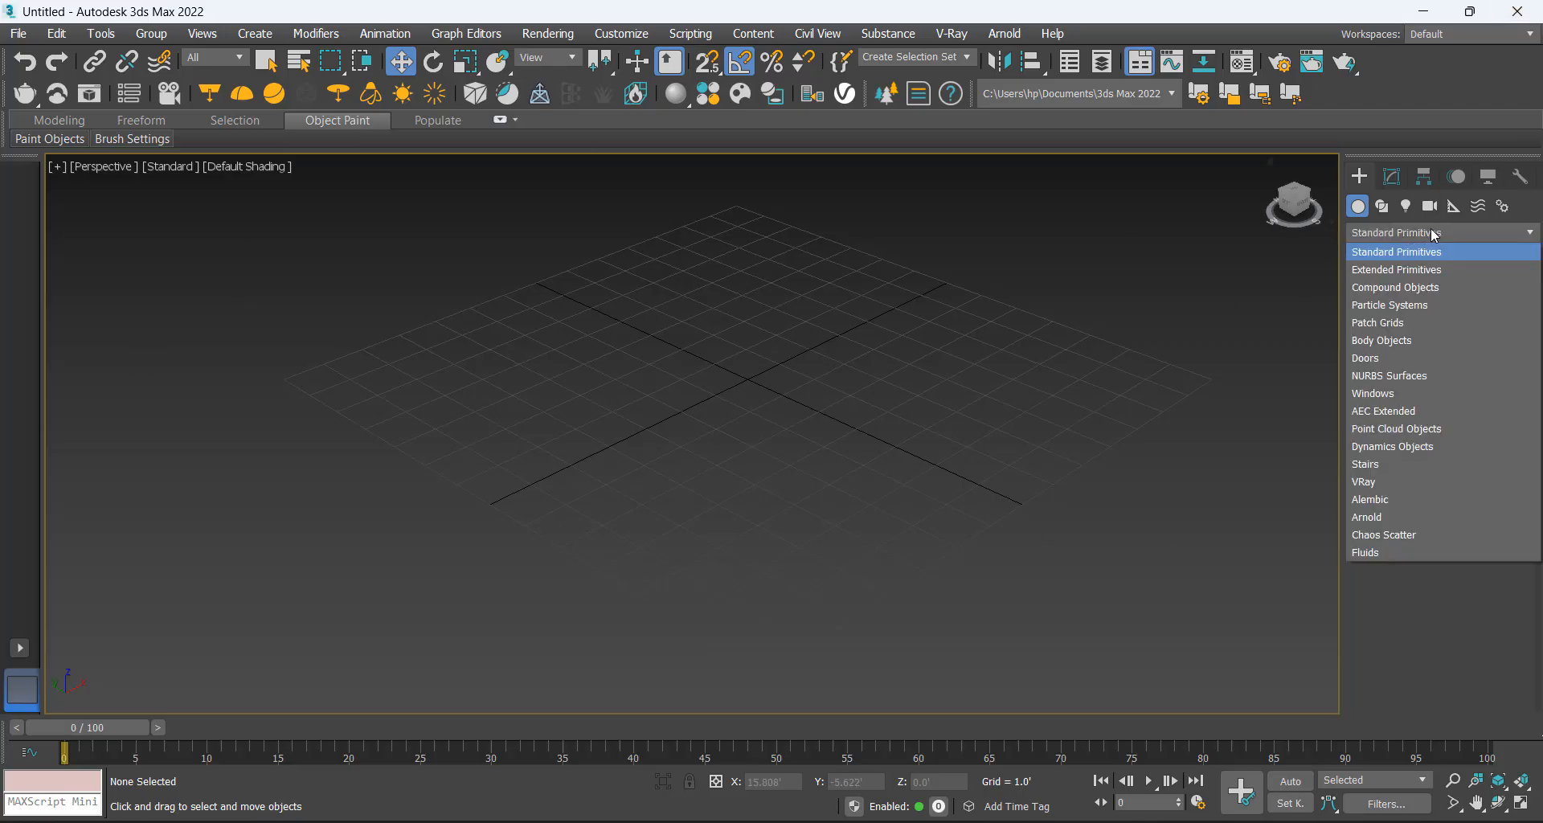
{"action": "left_click", "coordinate": [1370, 233]}
{"action": "left_click", "coordinate": [1382, 207]}
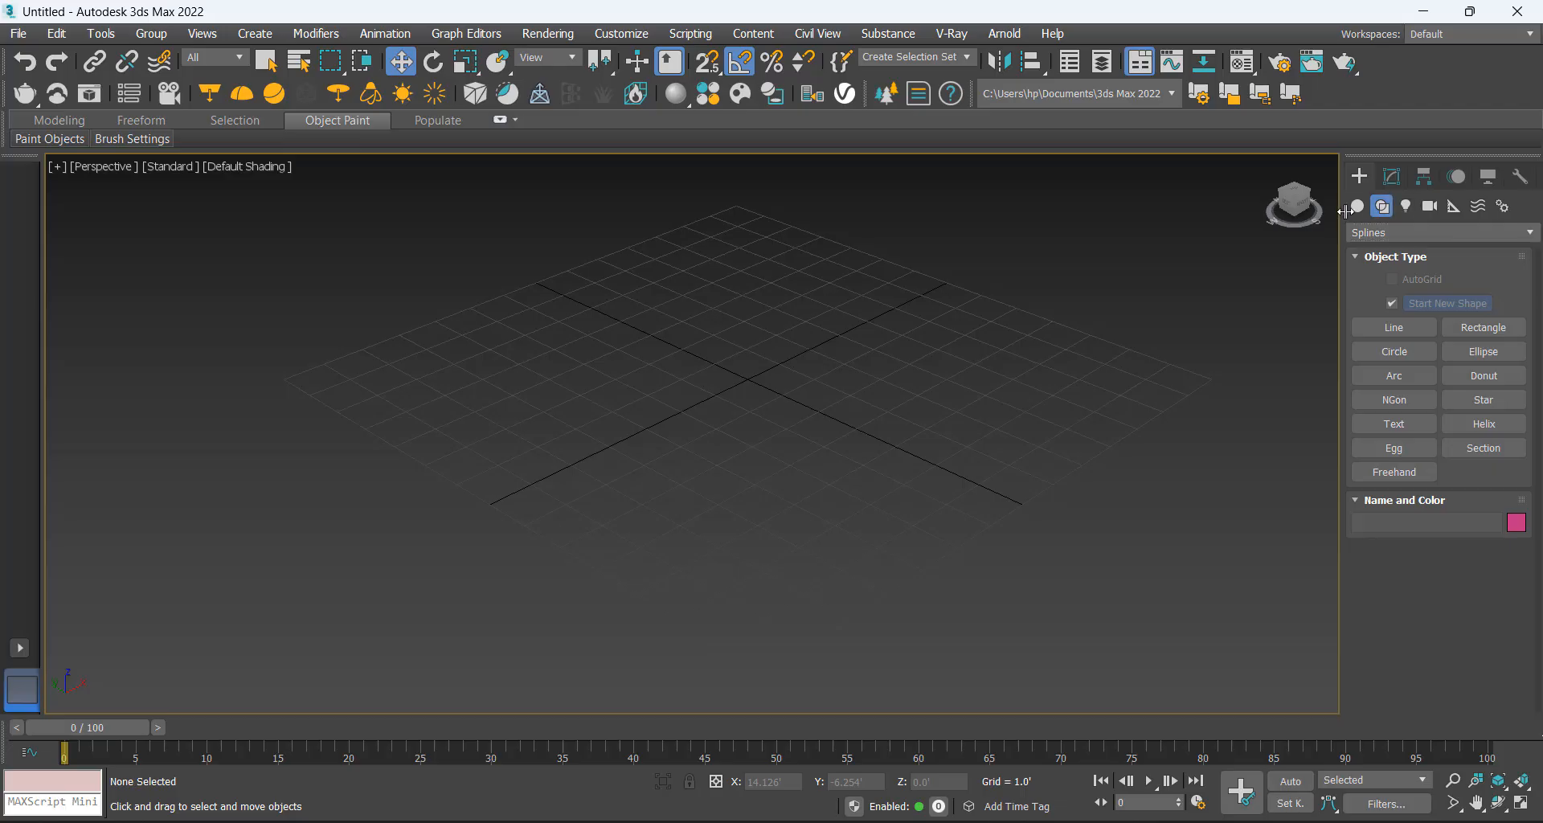
{"action": "left_click", "coordinate": [1391, 175]}
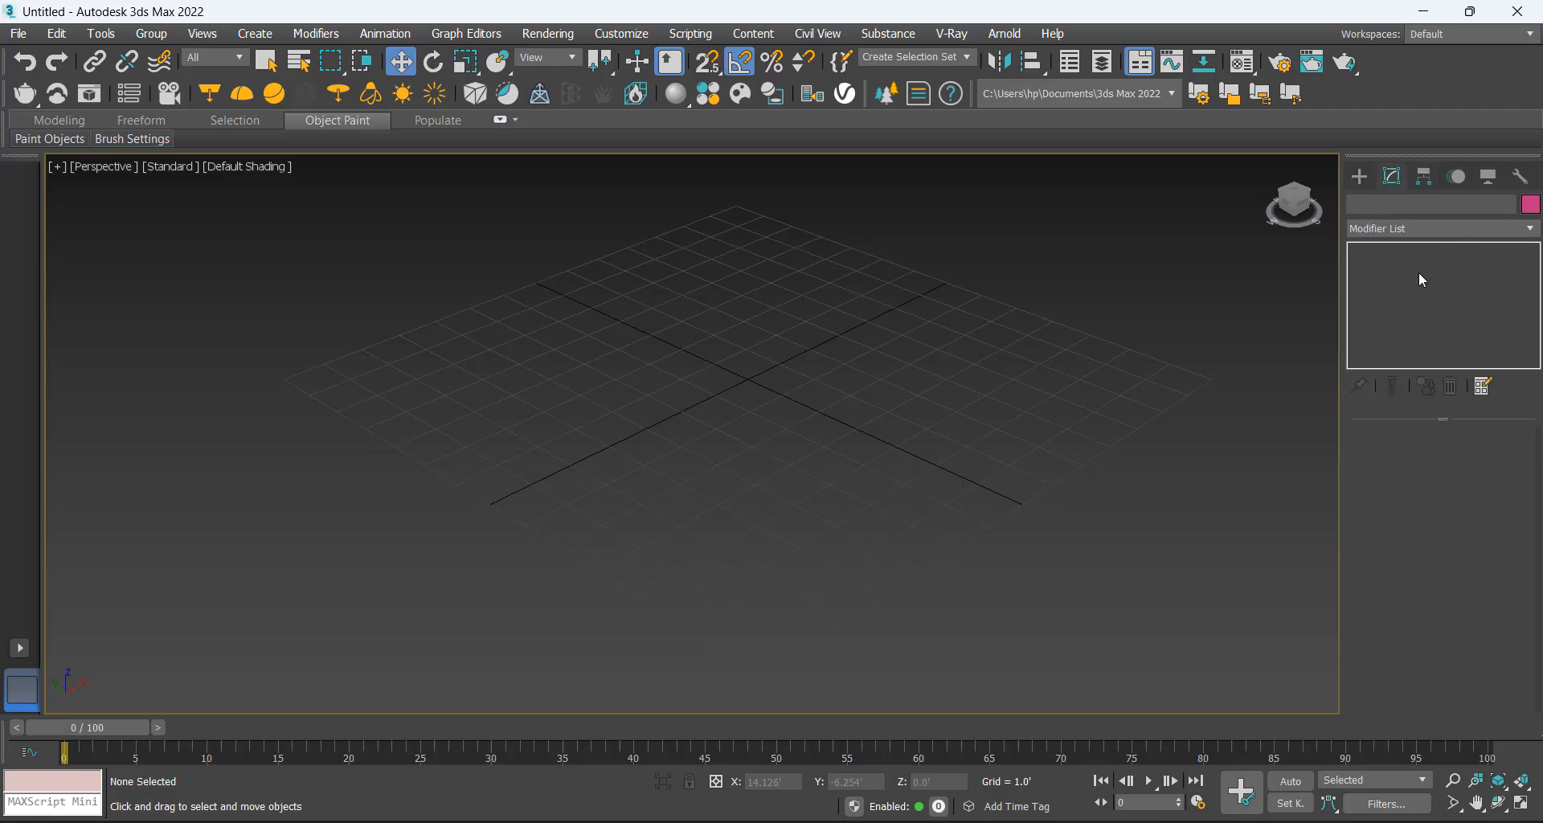
{"action": "left_click", "coordinate": [1454, 228]}
{"action": "left_click", "coordinate": [1364, 182]}
{"action": "left_click", "coordinate": [1359, 175]}
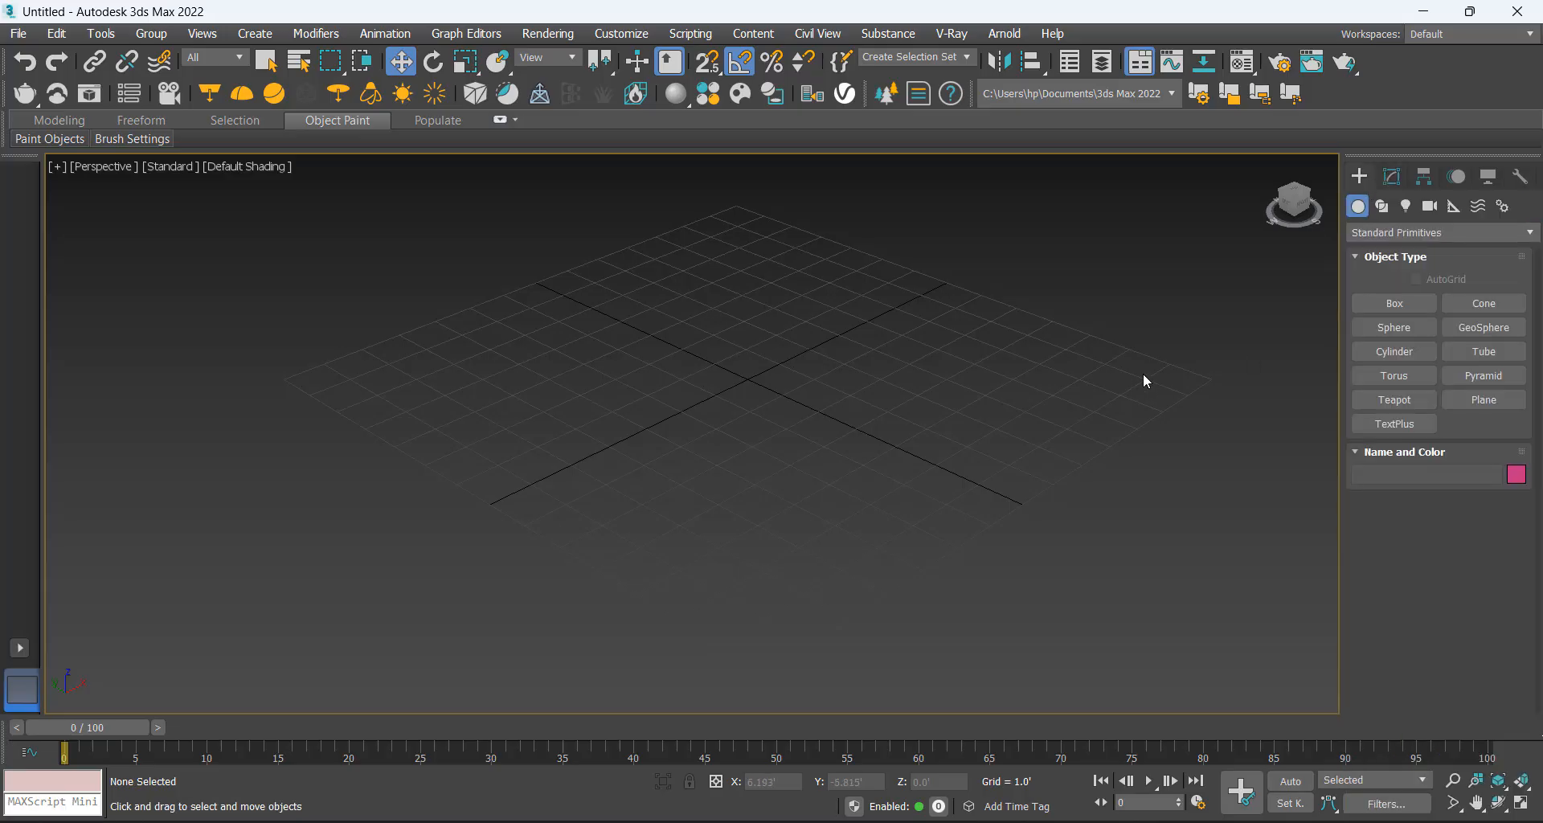